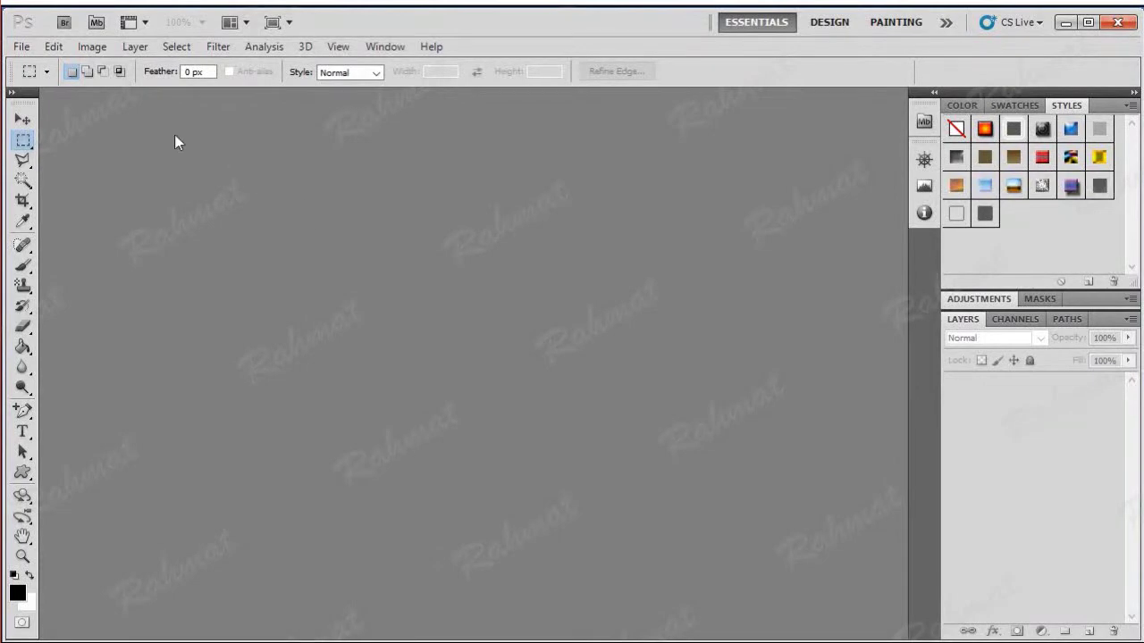
- Create a new U.S. Paper Letter document, 8.5 × 11 inches at 300 pixels/inch
left_click(20, 46)
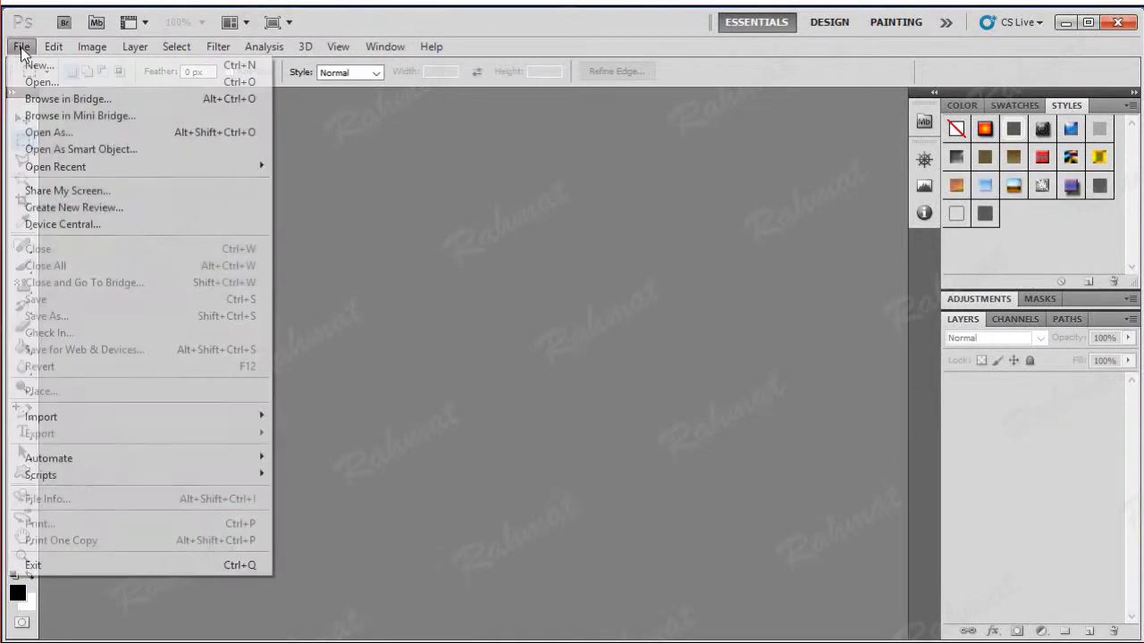
left_click(35, 66)
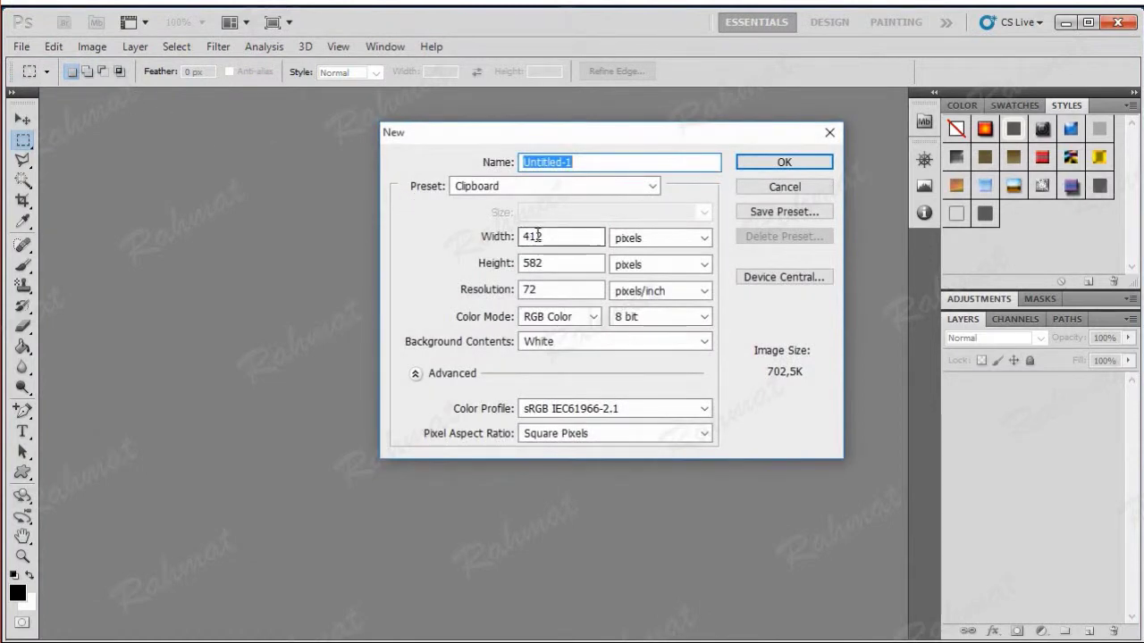
left_click_drag(560, 140, 482, 152)
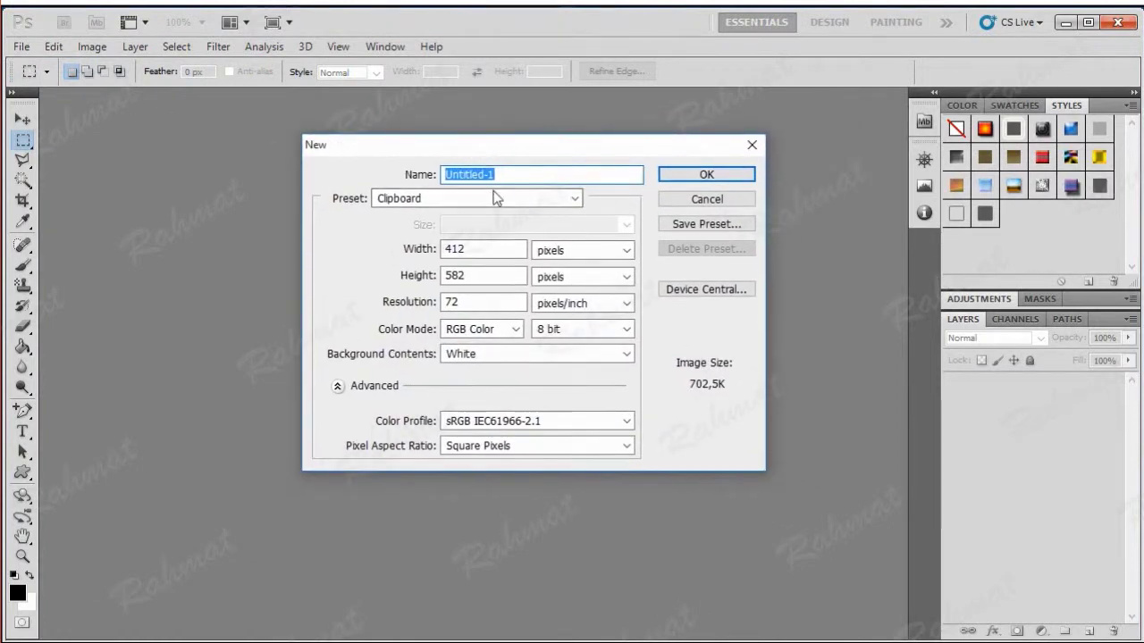
left_click(412, 206)
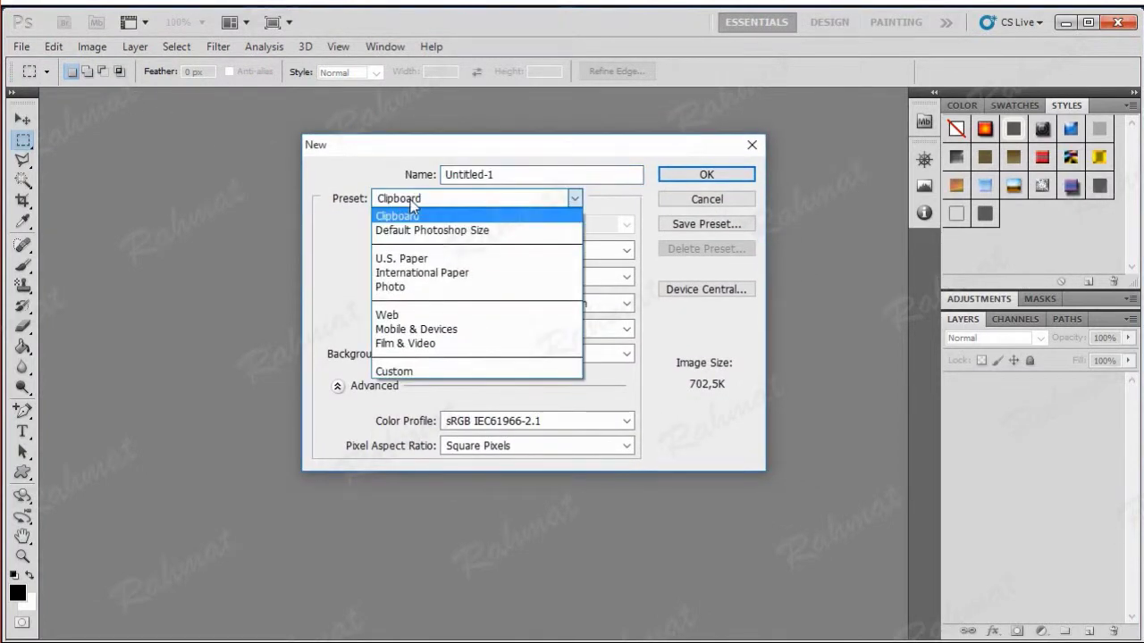
left_click(399, 261)
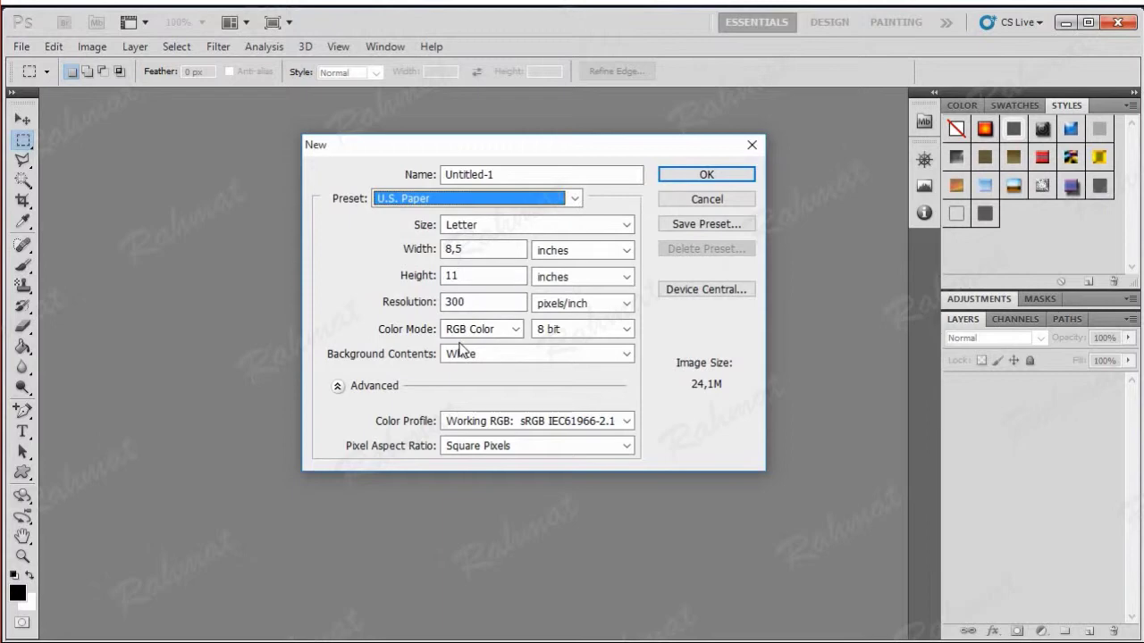
left_click(694, 176)
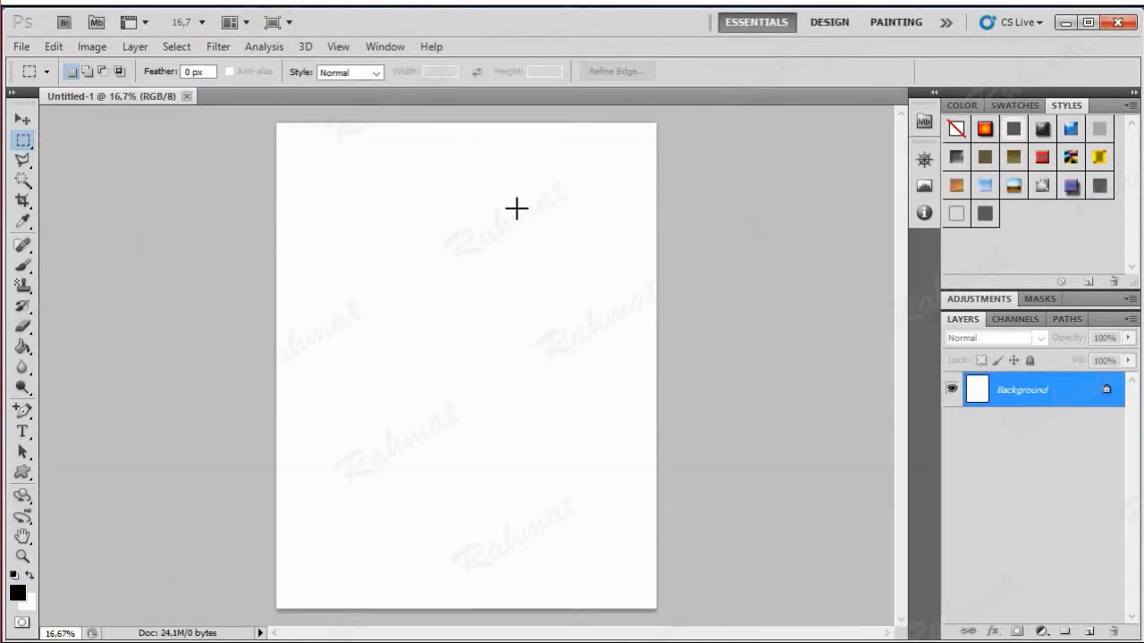
- Rotate the canvas 90° clockwise to landscape, fit it on screen, and turn on rulers
left_click(105, 49)
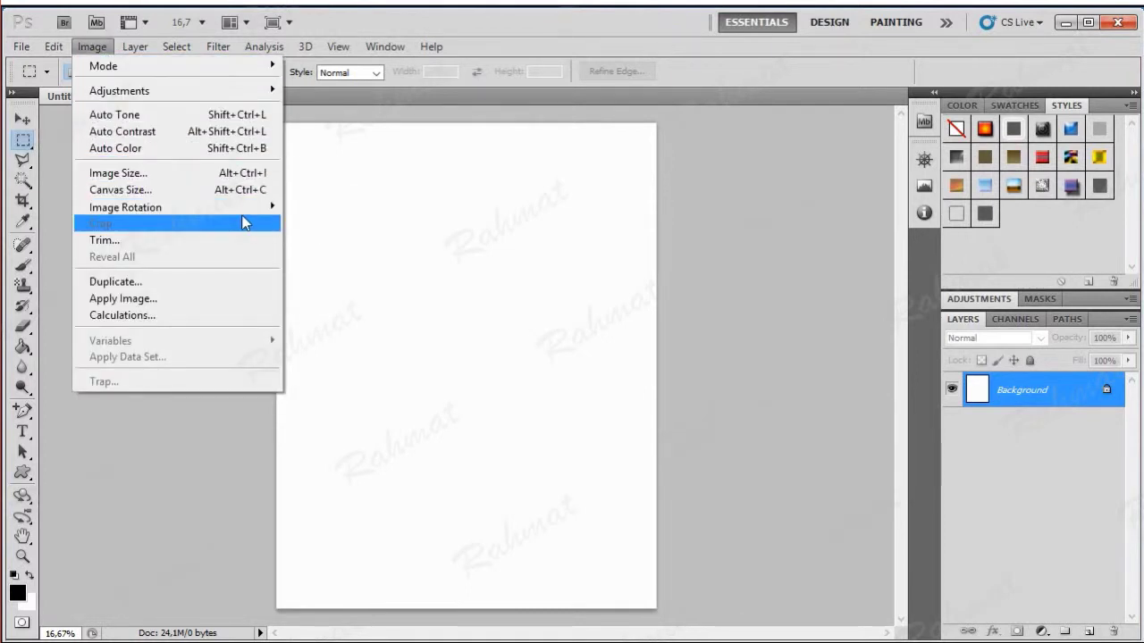
mouse_move(125, 208)
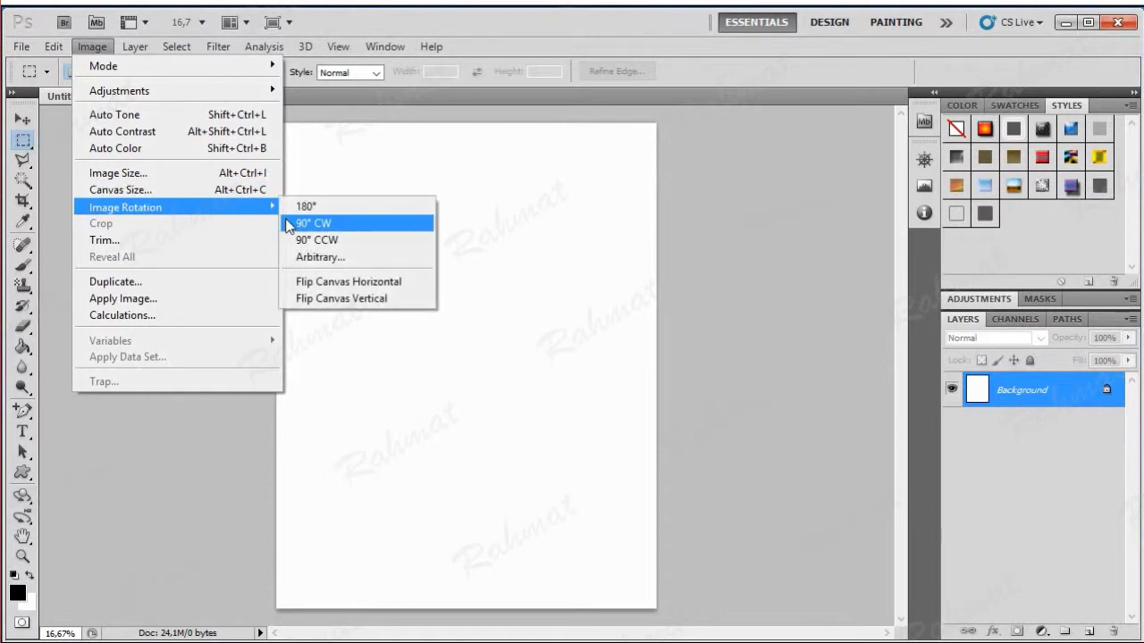
left_click(287, 225)
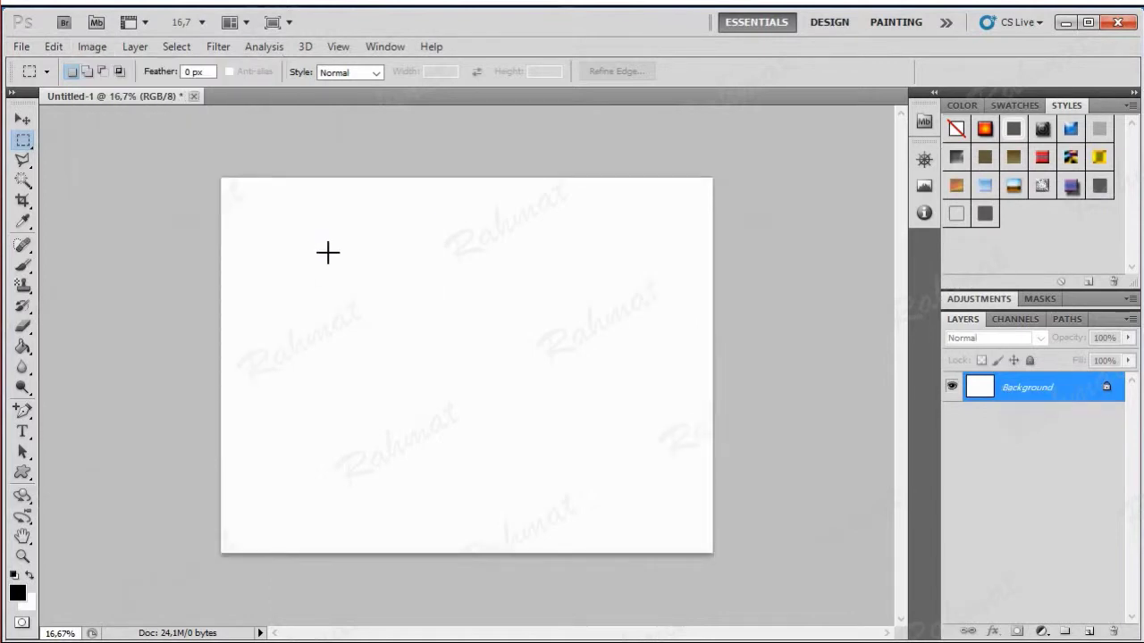
left_click(340, 47)
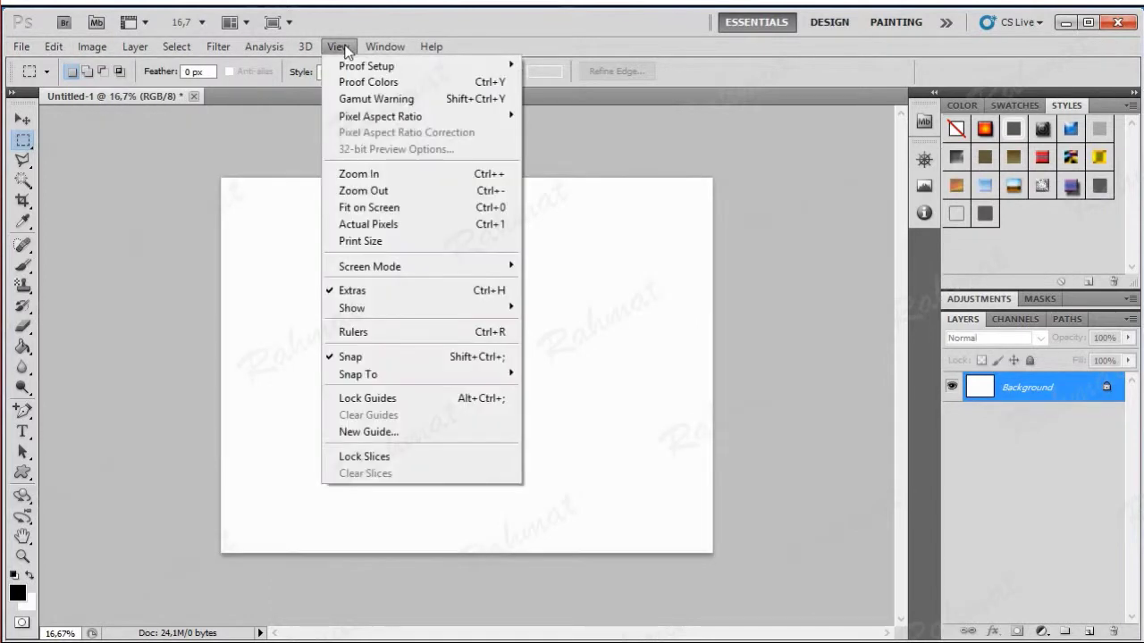
left_click(408, 209)
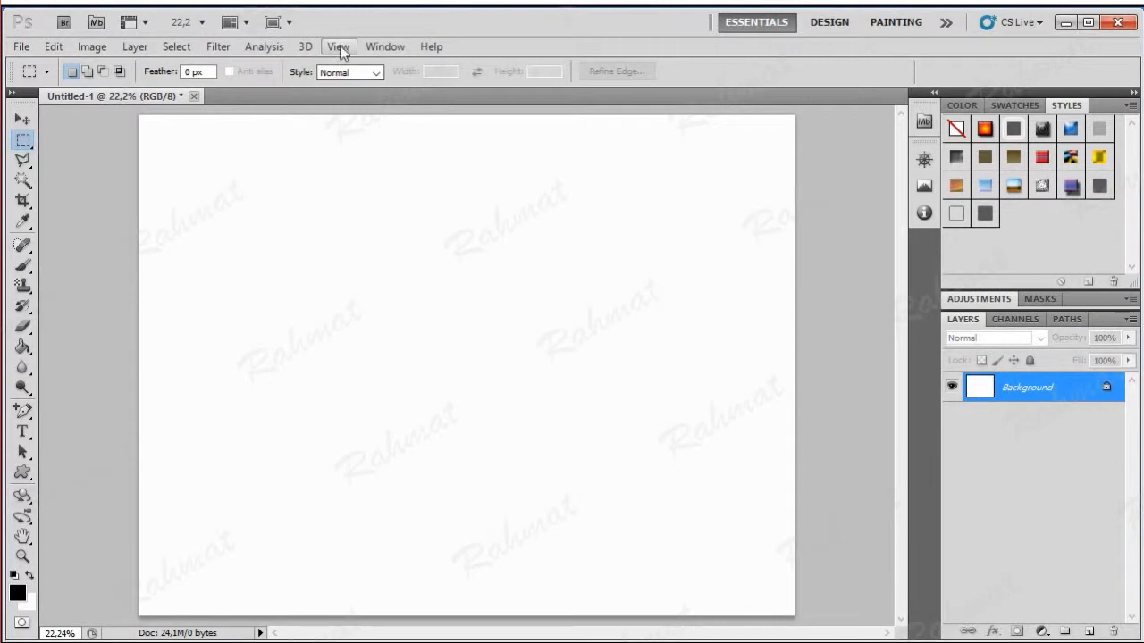
left_click(340, 51)
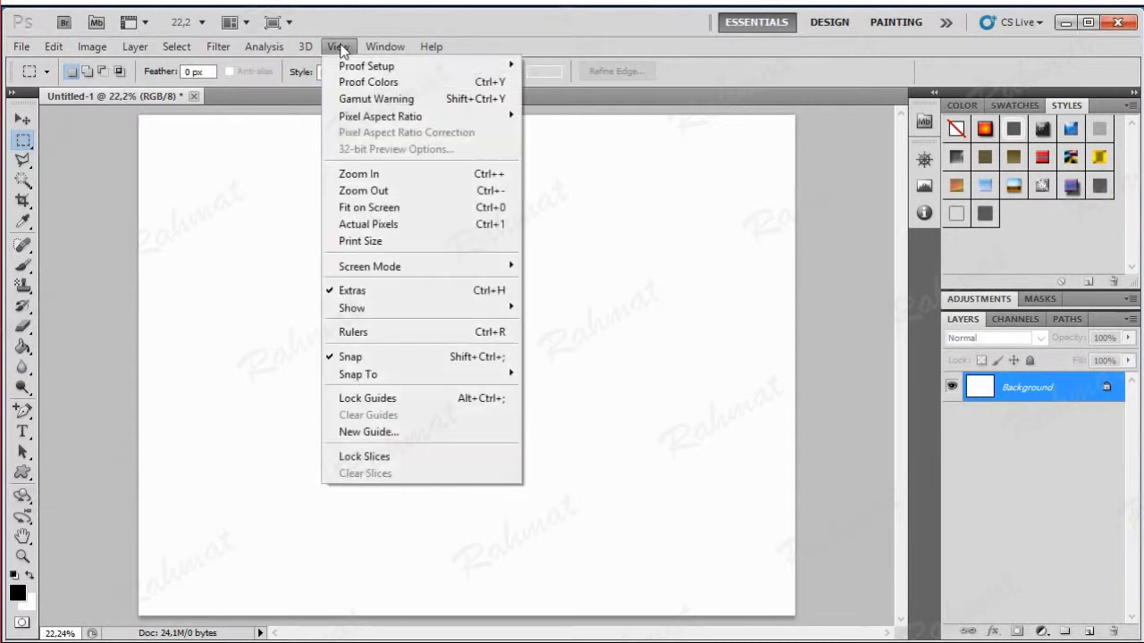
left_click(355, 333)
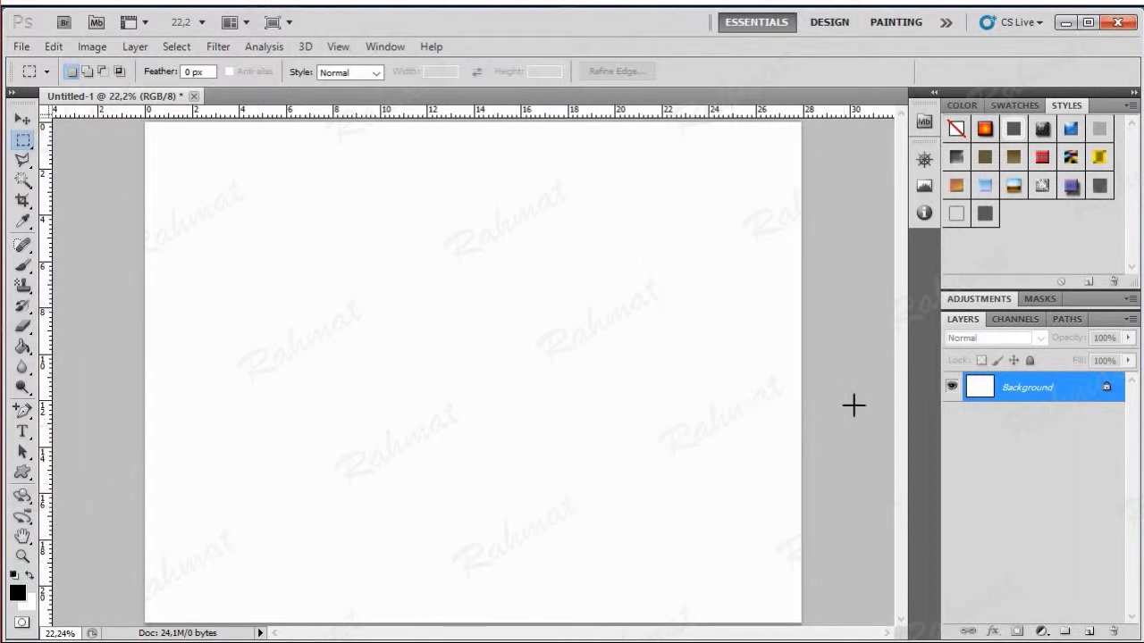
- Add Layer 1, delete the white Background layer, and marquee the whole canvas
left_click(1088, 631)
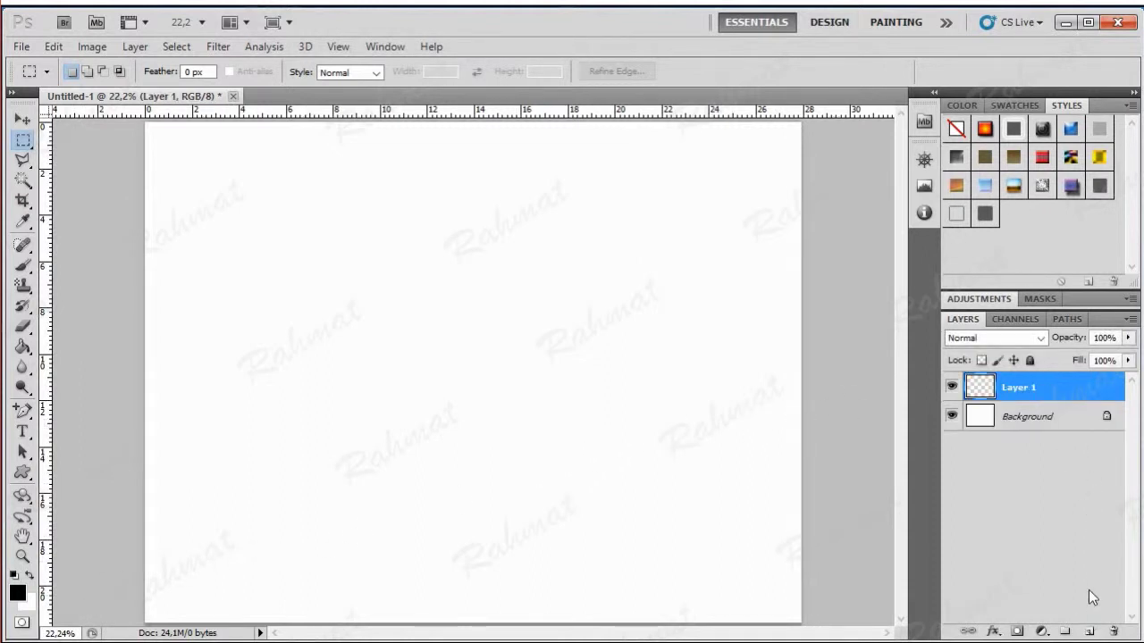
right_click(1060, 418)
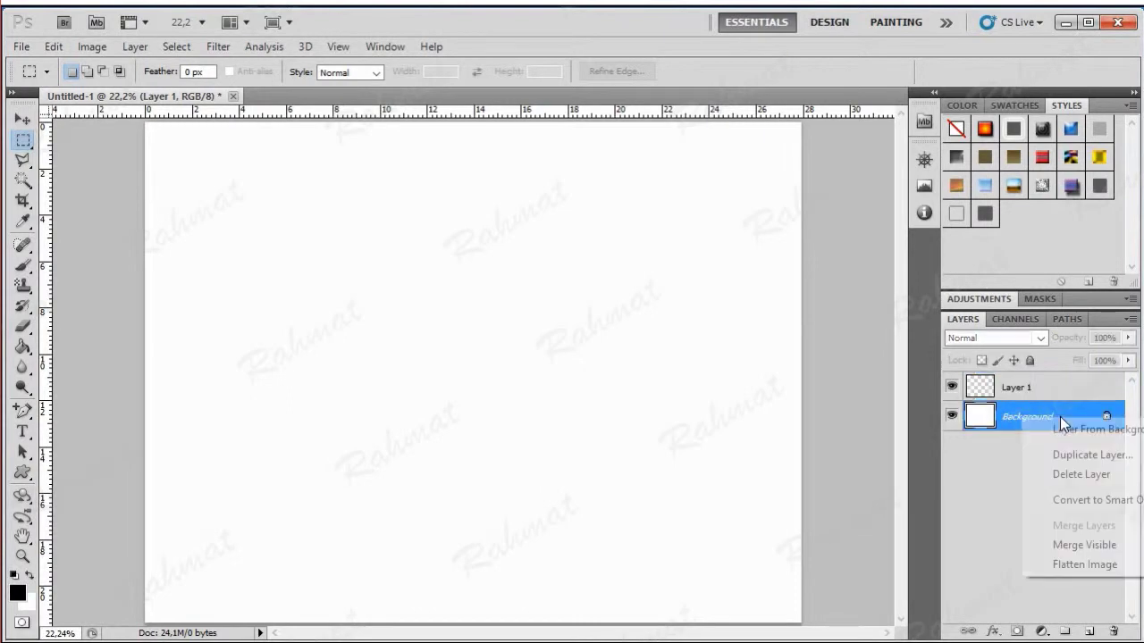
left_click(1089, 473)
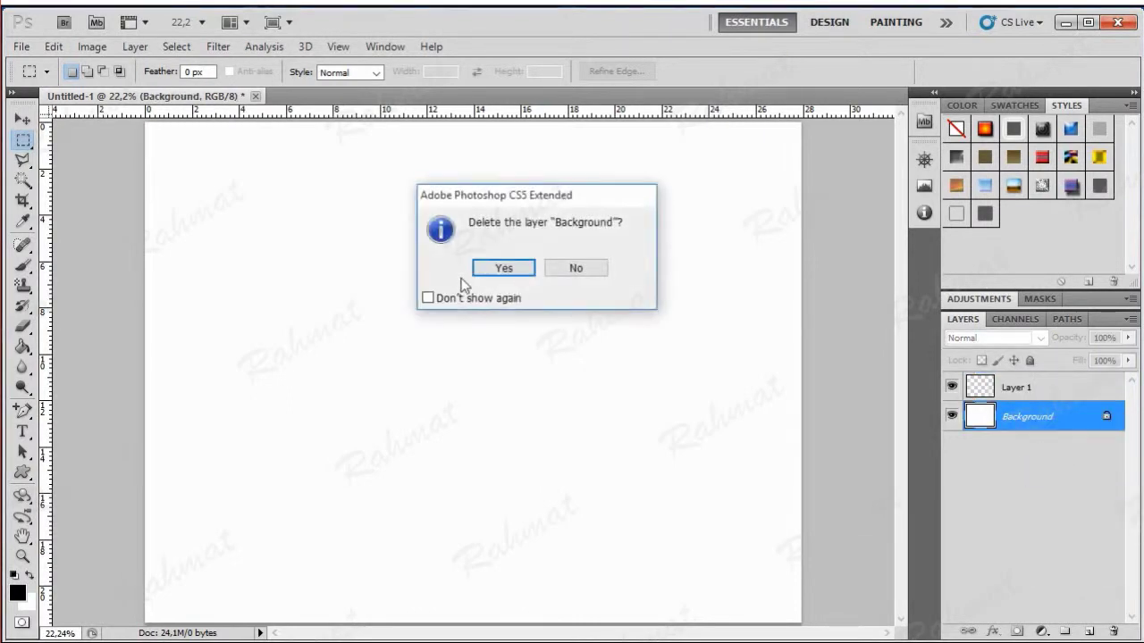
left_click(475, 272)
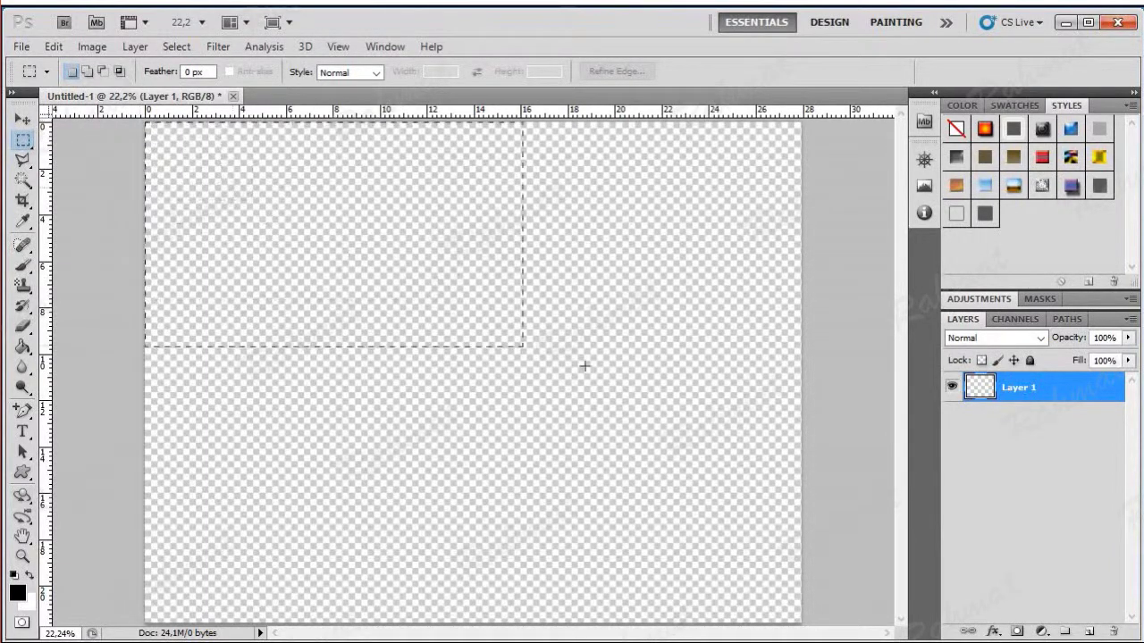
left_click_drag(348, 259, 804, 625)
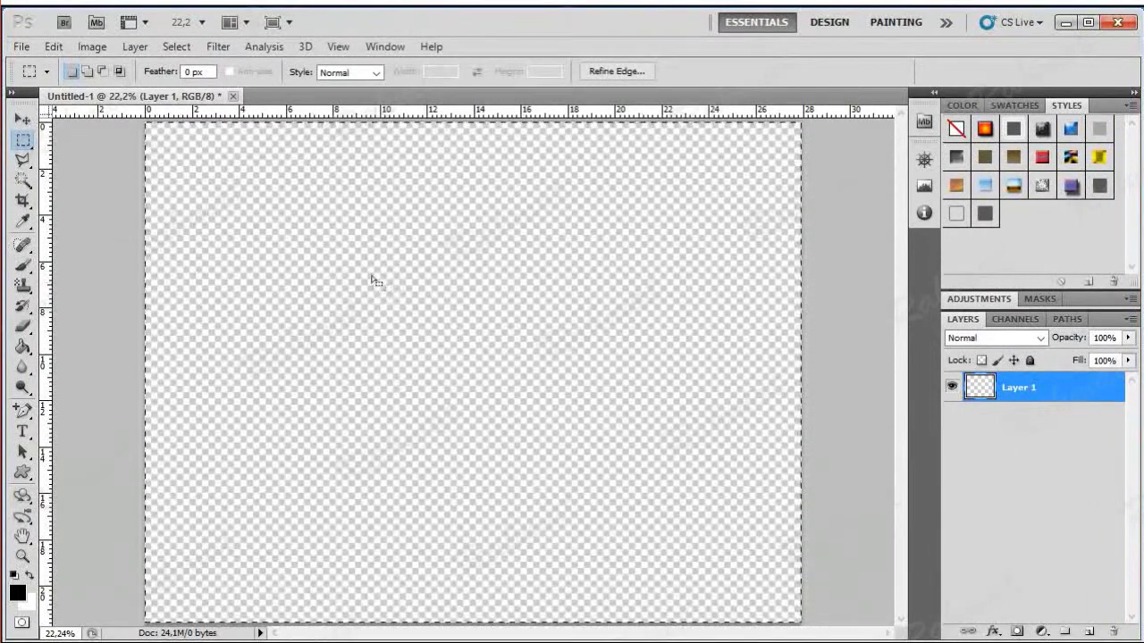
- Try blue, green, yellow and orange hues in the foreground Color Picker, then cancel to keep black
left_click(18, 594)
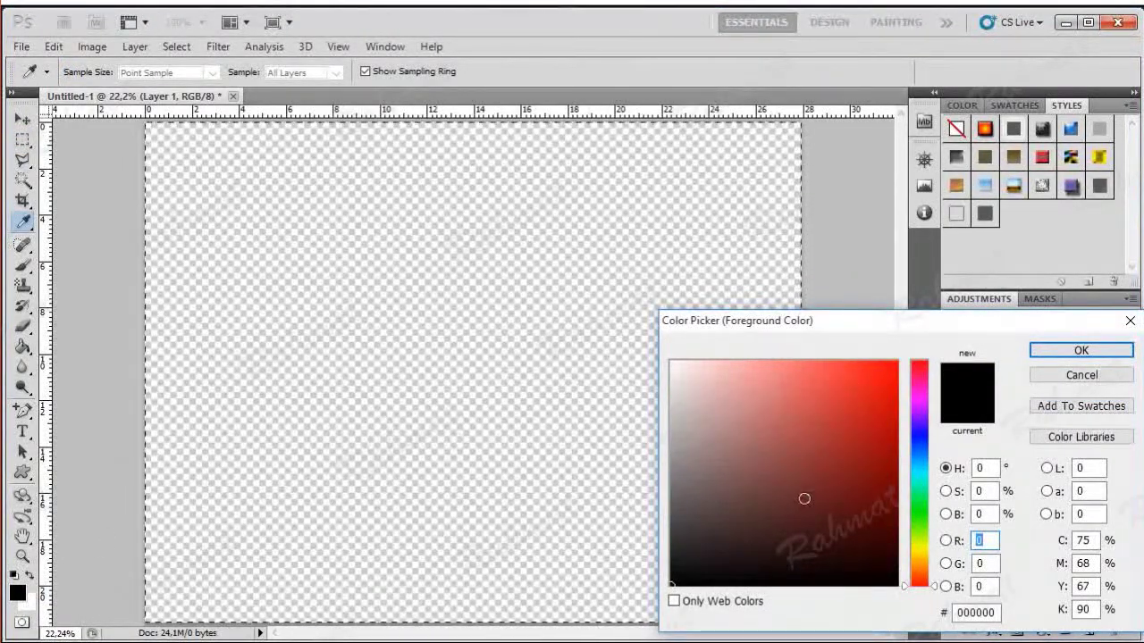
left_click(914, 447)
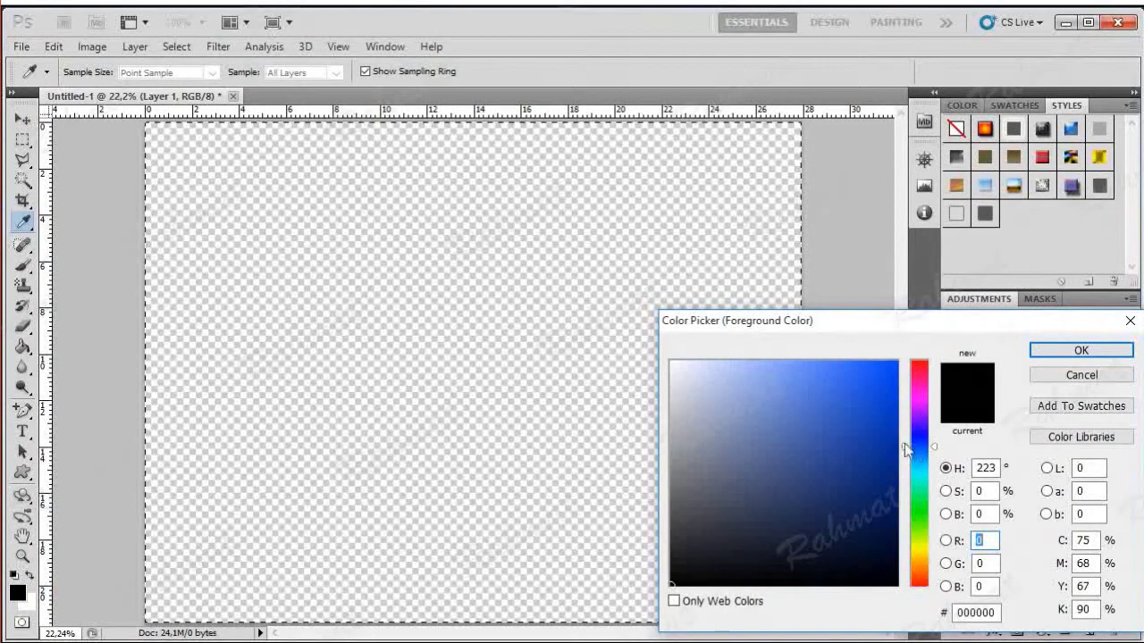
left_click(840, 398)
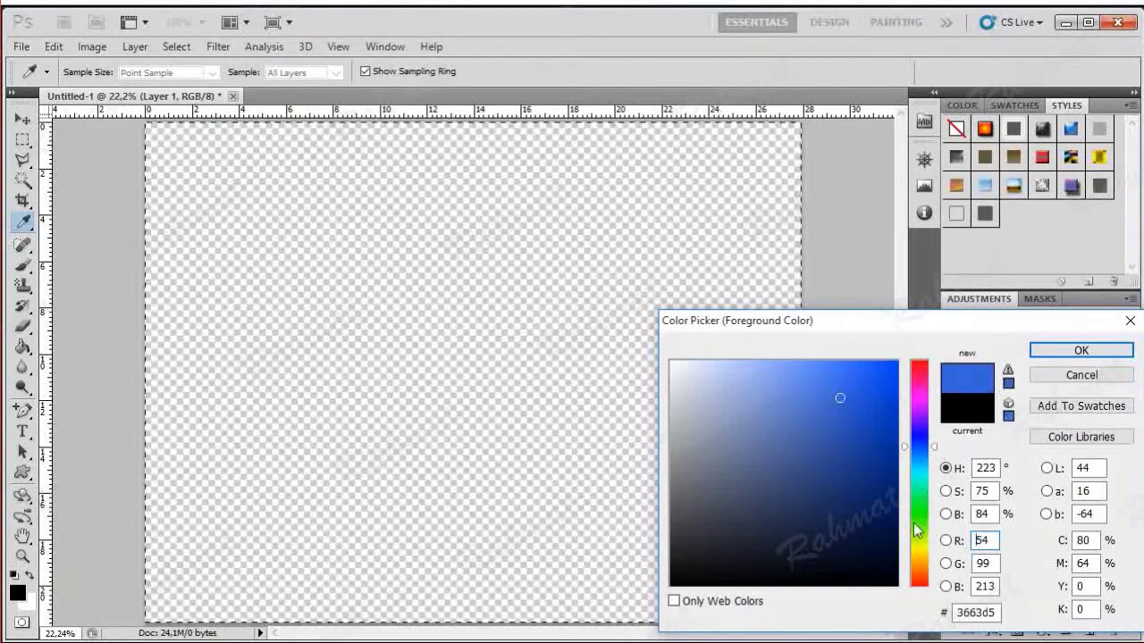
left_click(919, 523)
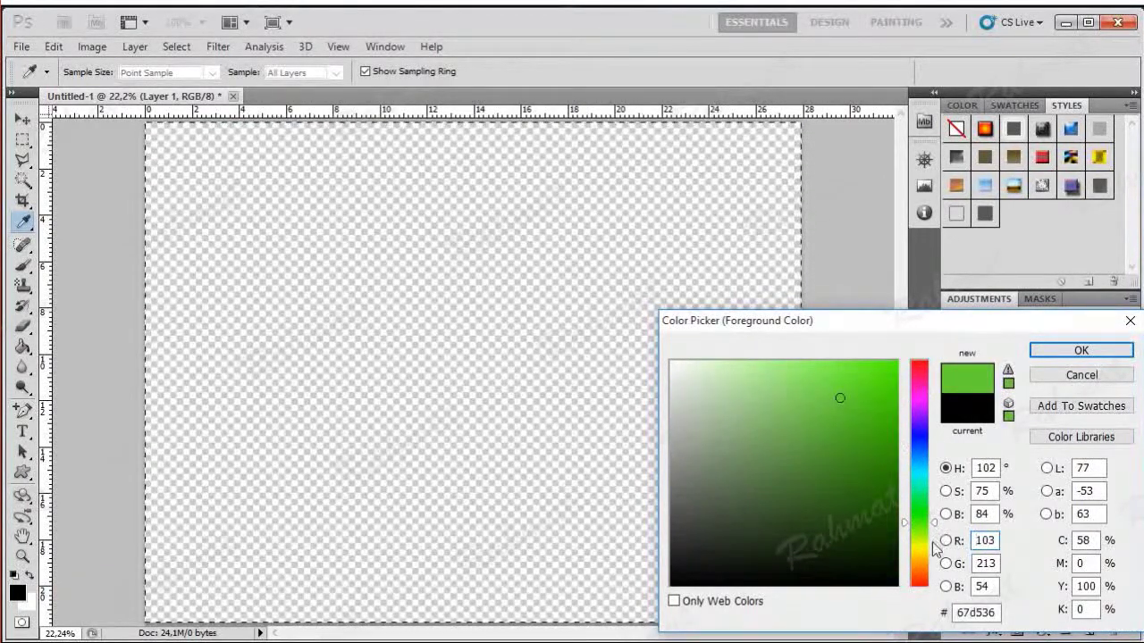
left_click(913, 547)
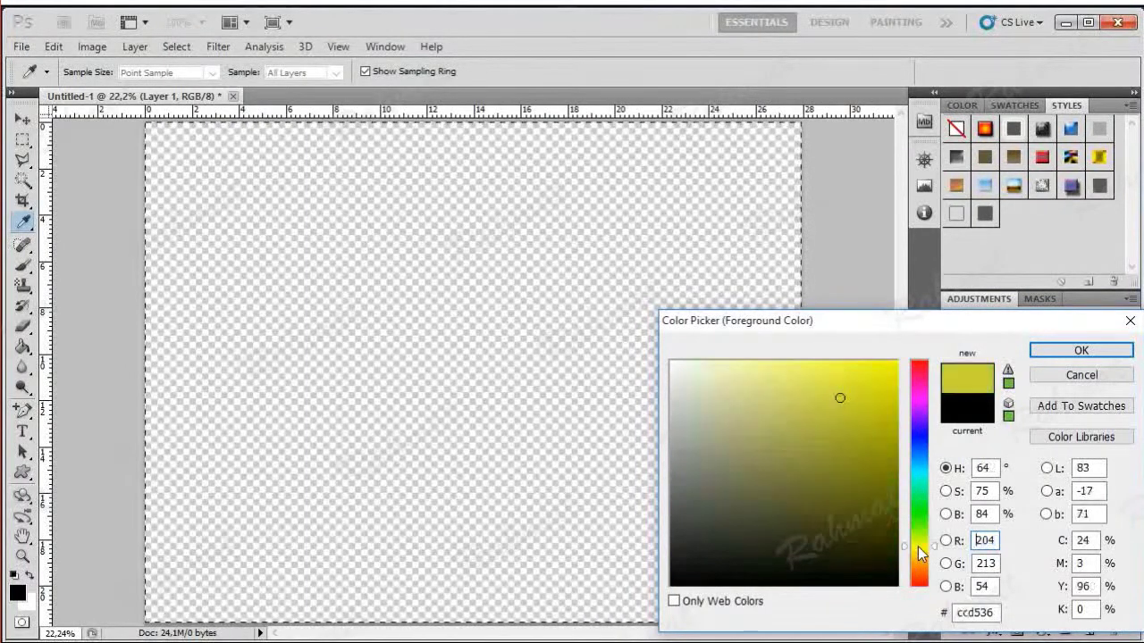
left_click(923, 572)
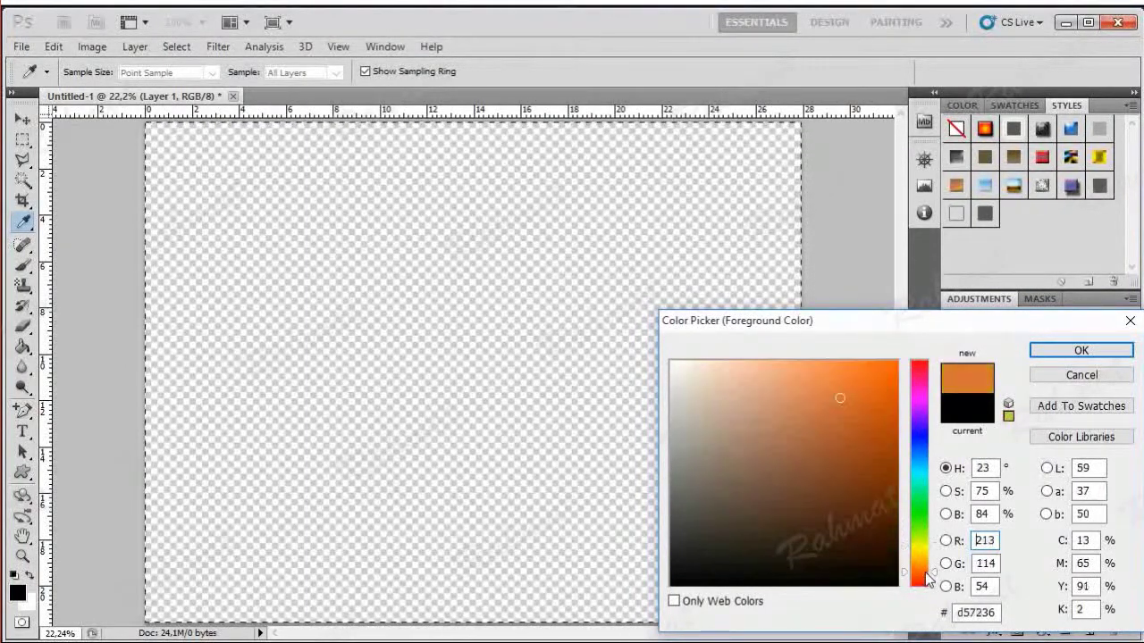
left_click(1057, 375)
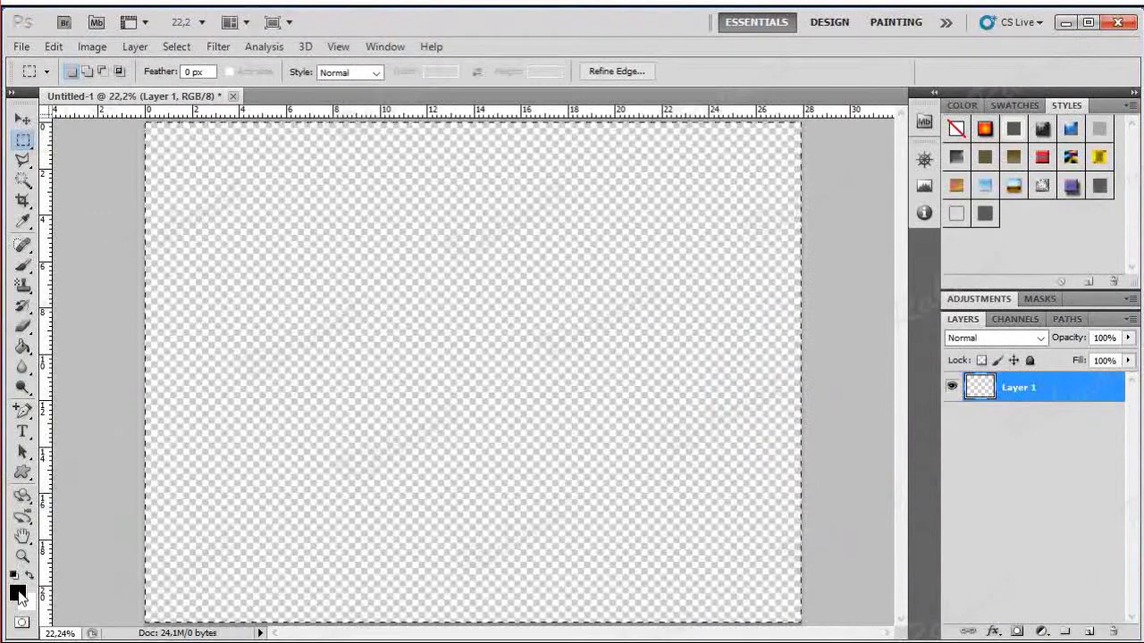
- Fill the selected canvas with solid black using the Paint Bucket, then deselect
left_click(22, 349)
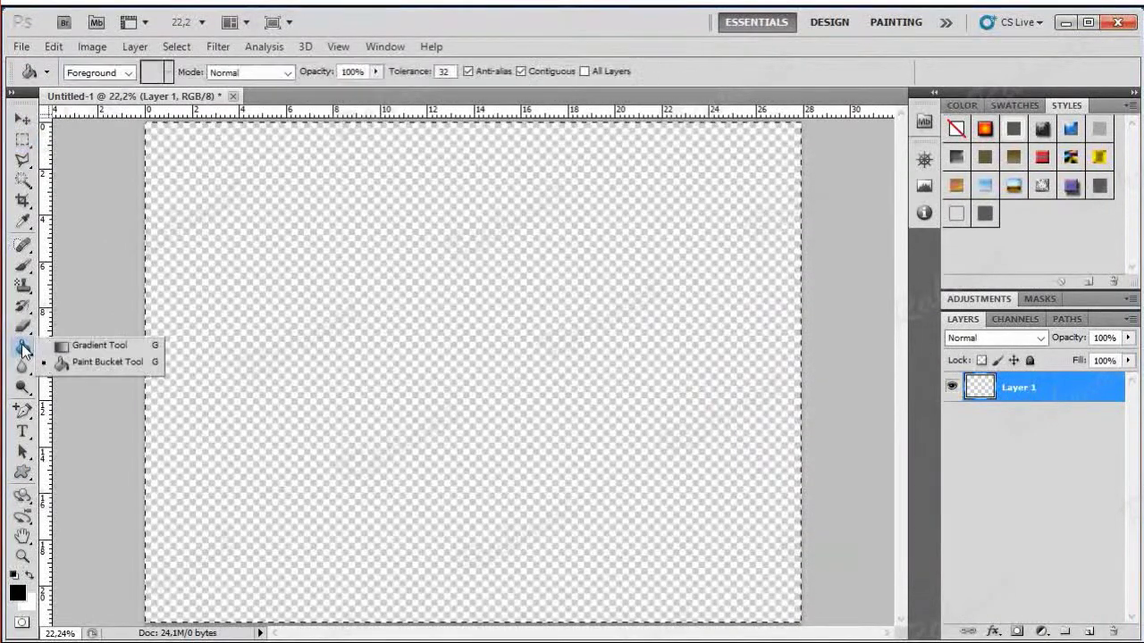
left_click(65, 346)
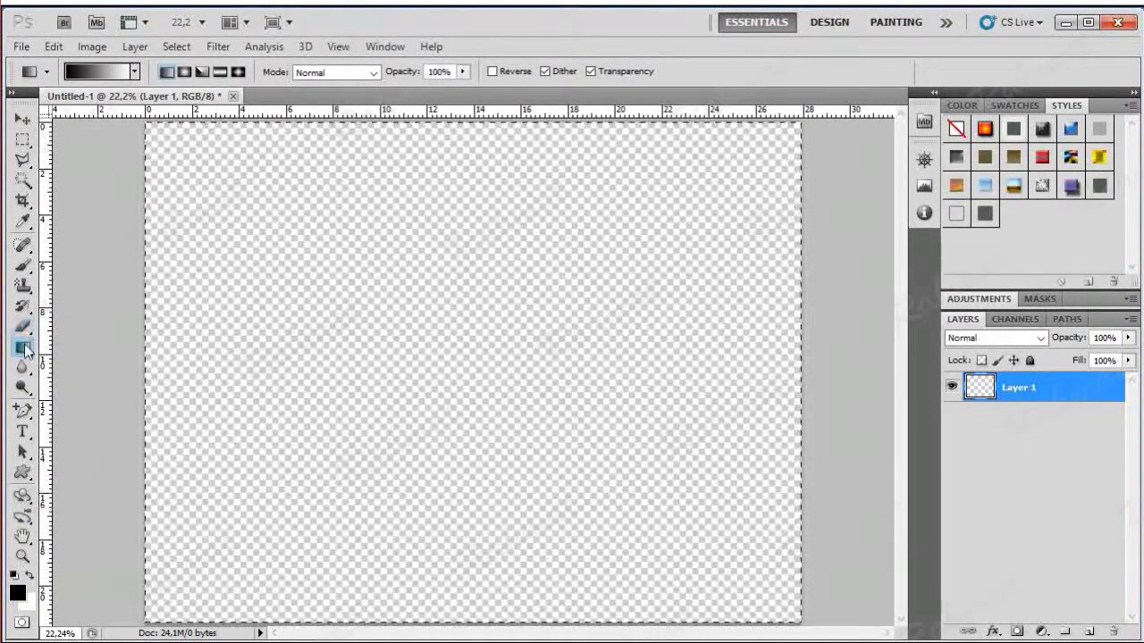
left_click(24, 350)
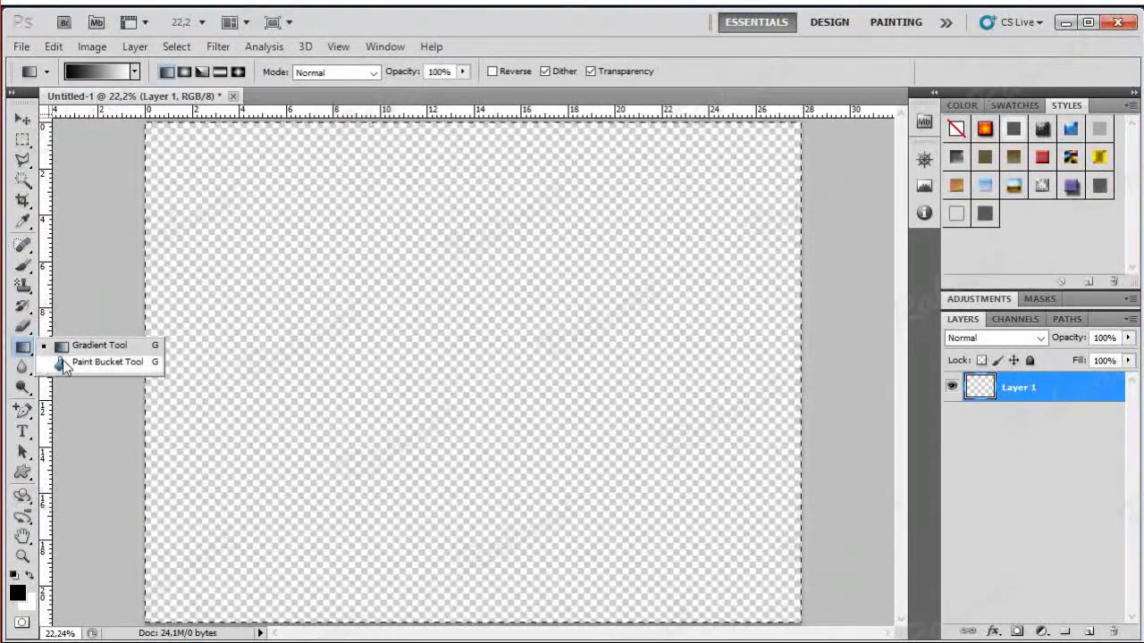
left_click(90, 361)
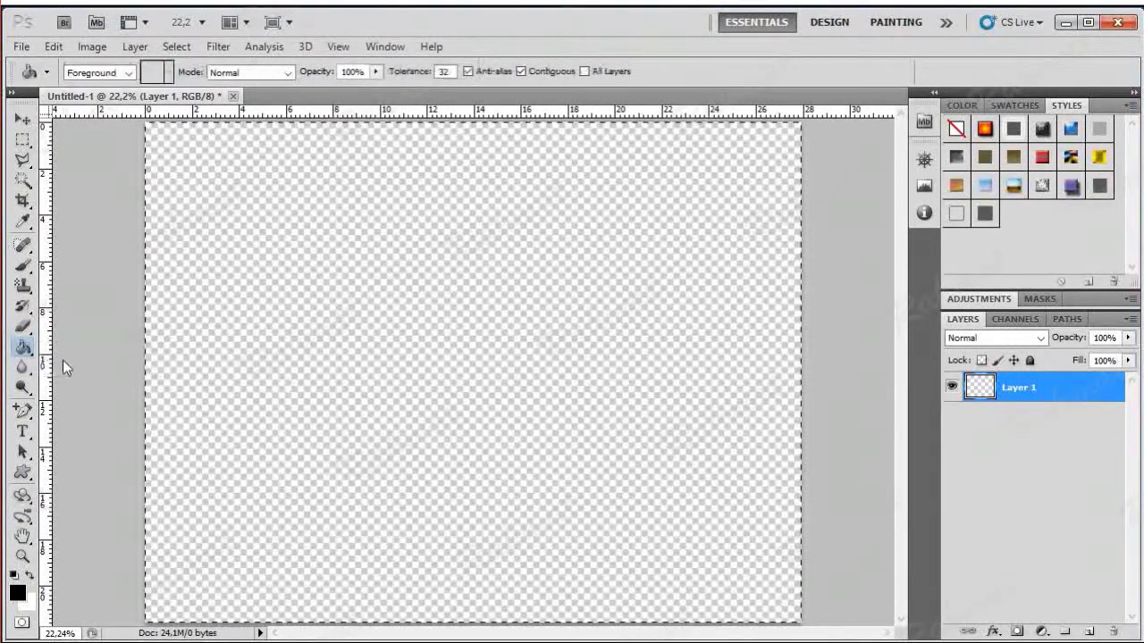
left_click(212, 324)
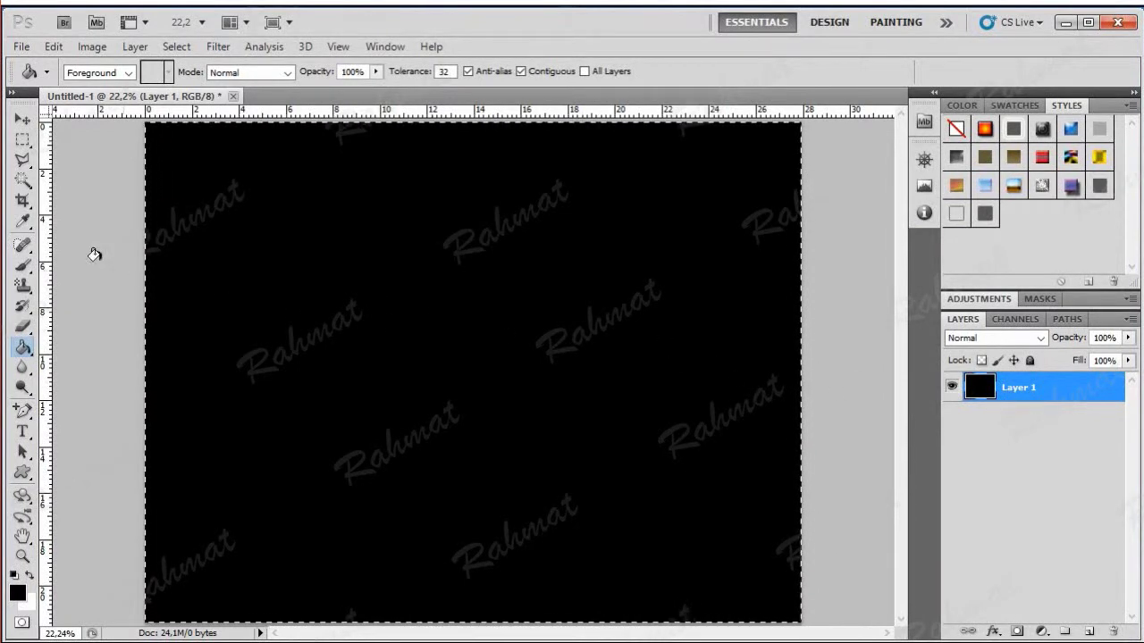
left_click(23, 142)
left_click(76, 174)
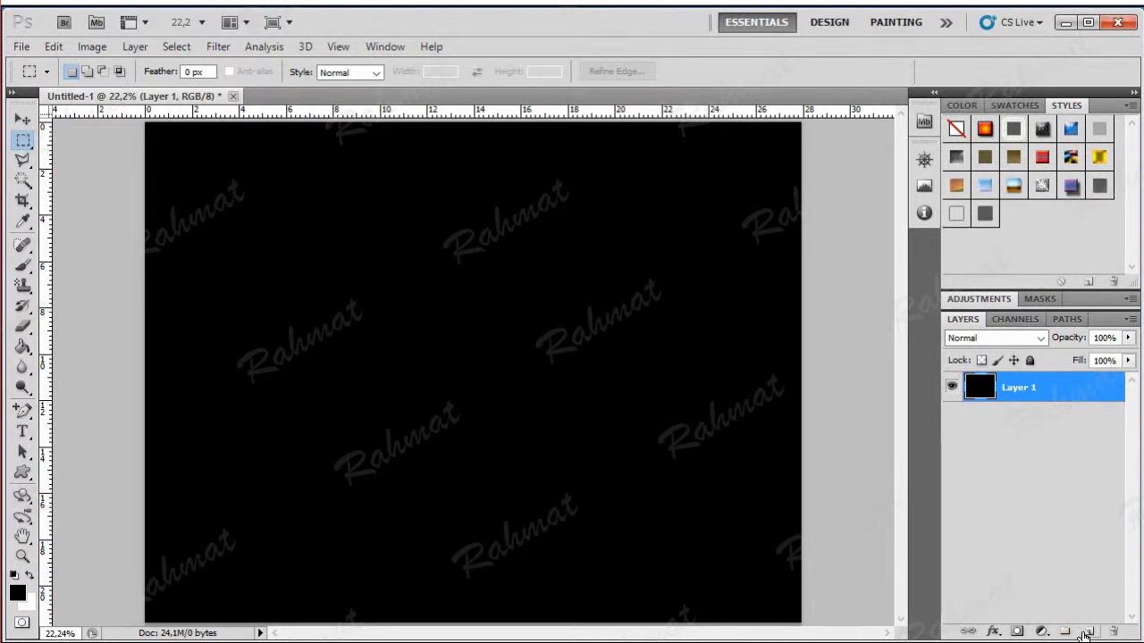
- Add a new layer, choose the Horizontal Type Tool, and swap the foreground colour to white
left_click(1089, 631)
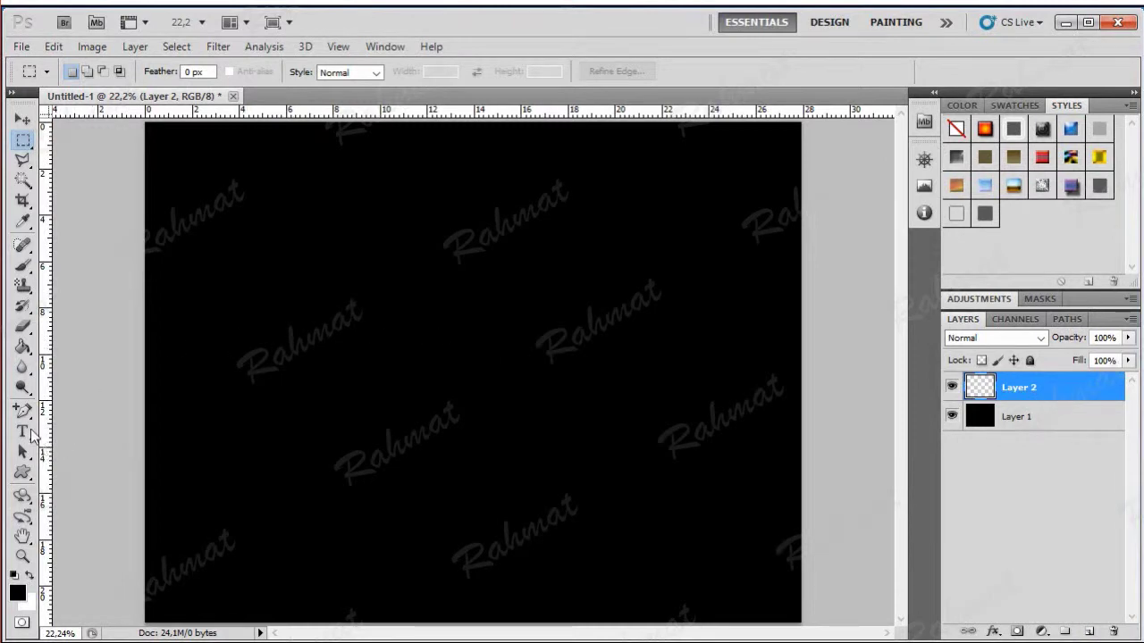
left_click(25, 471)
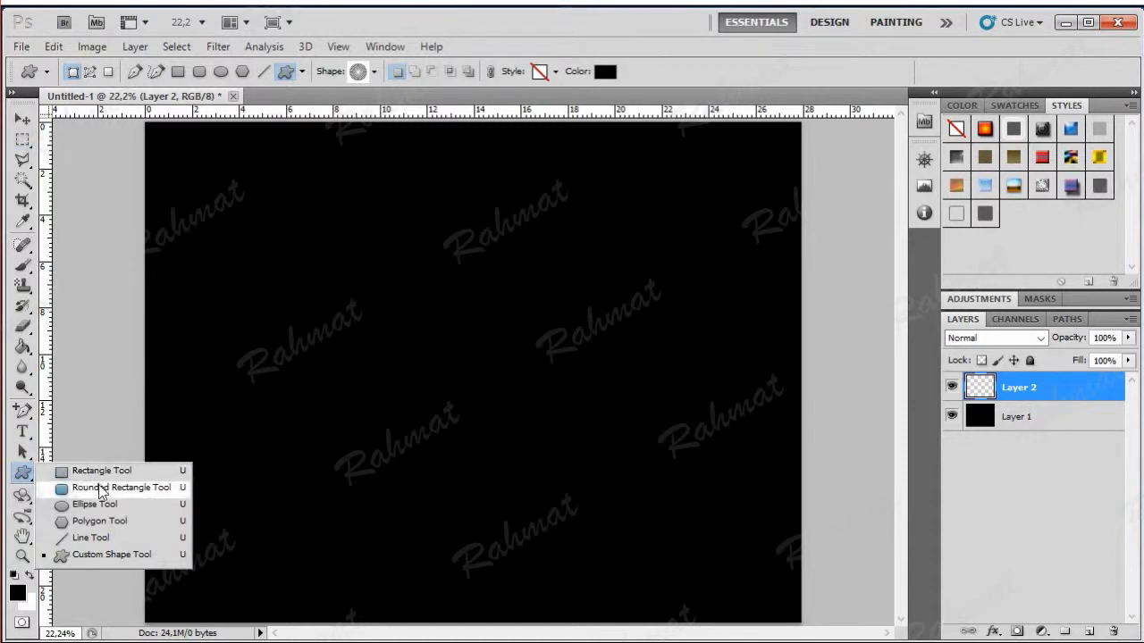
left_click(96, 505)
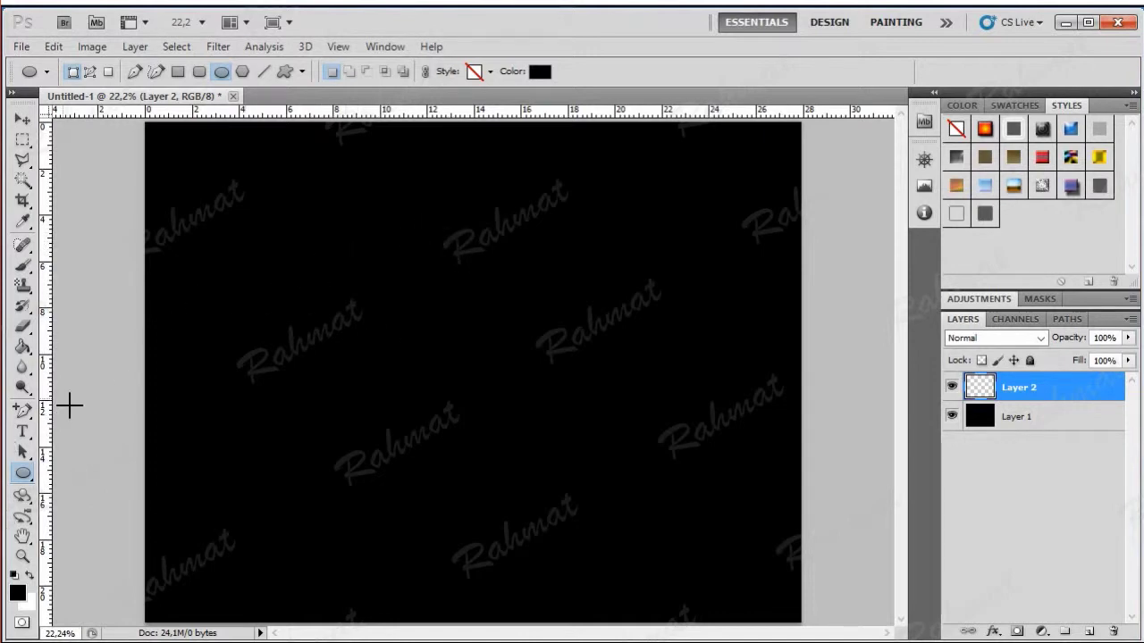
left_click(25, 433)
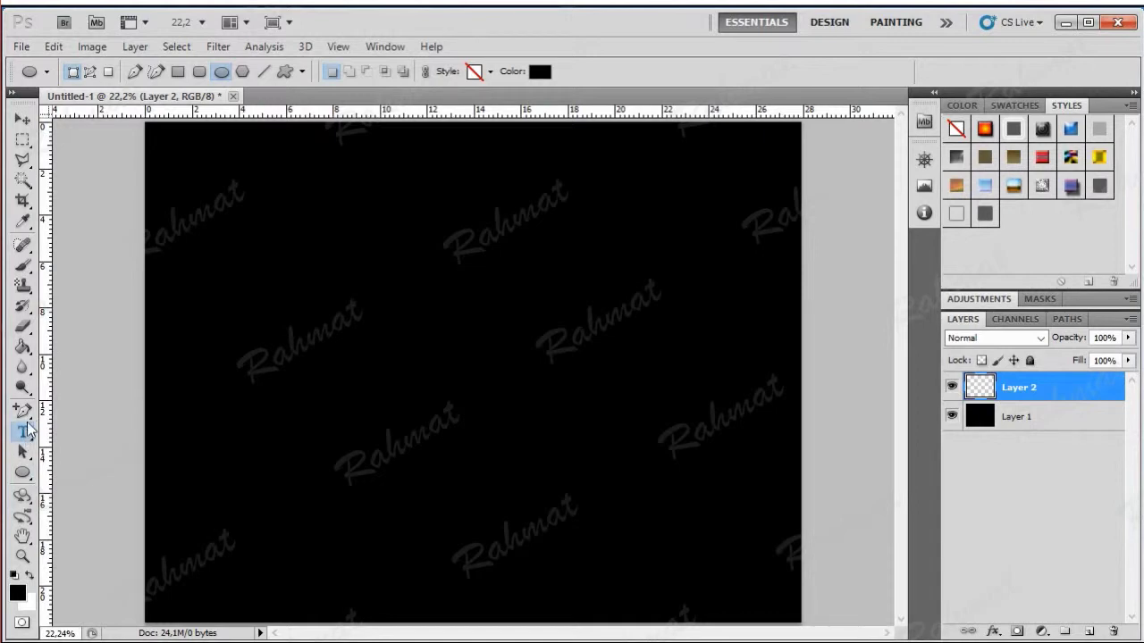
left_click(35, 438)
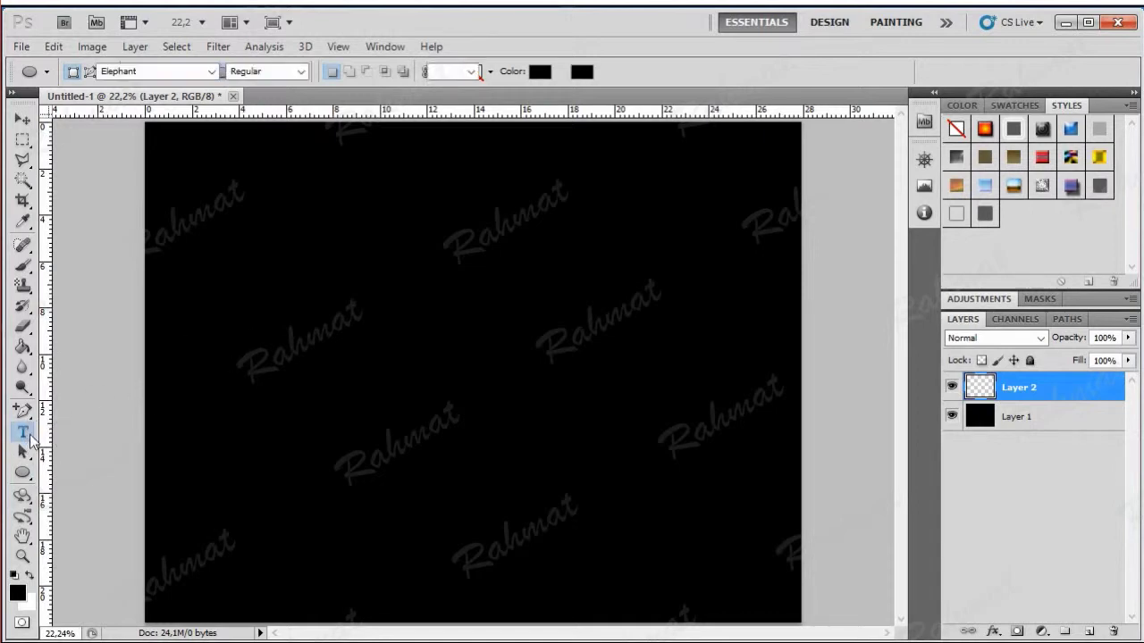
left_click(94, 433)
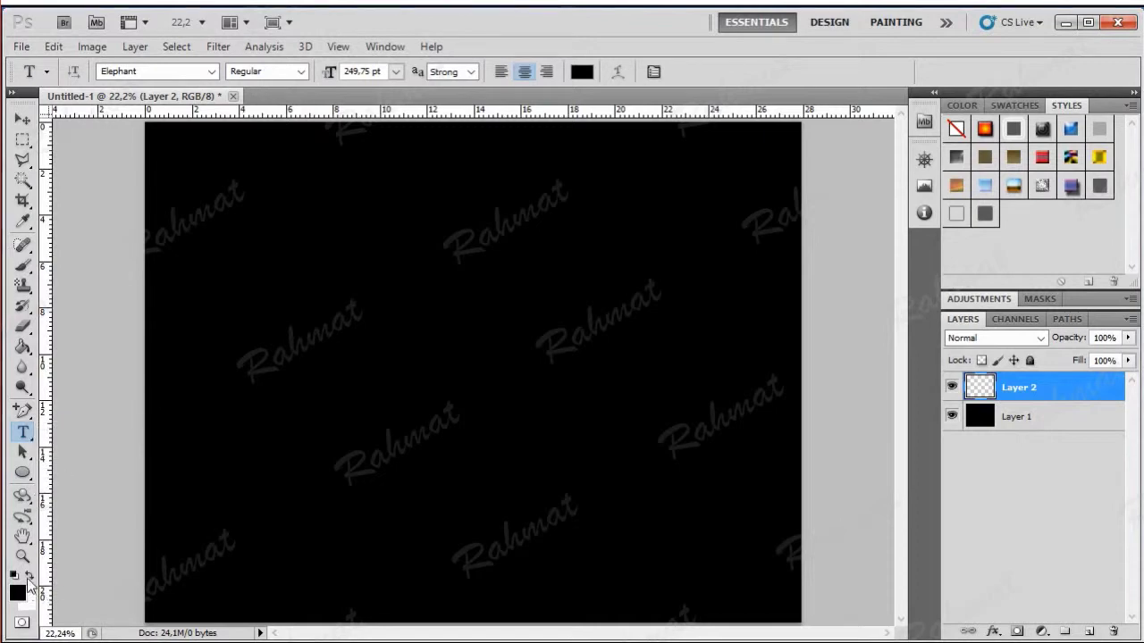
left_click(28, 576)
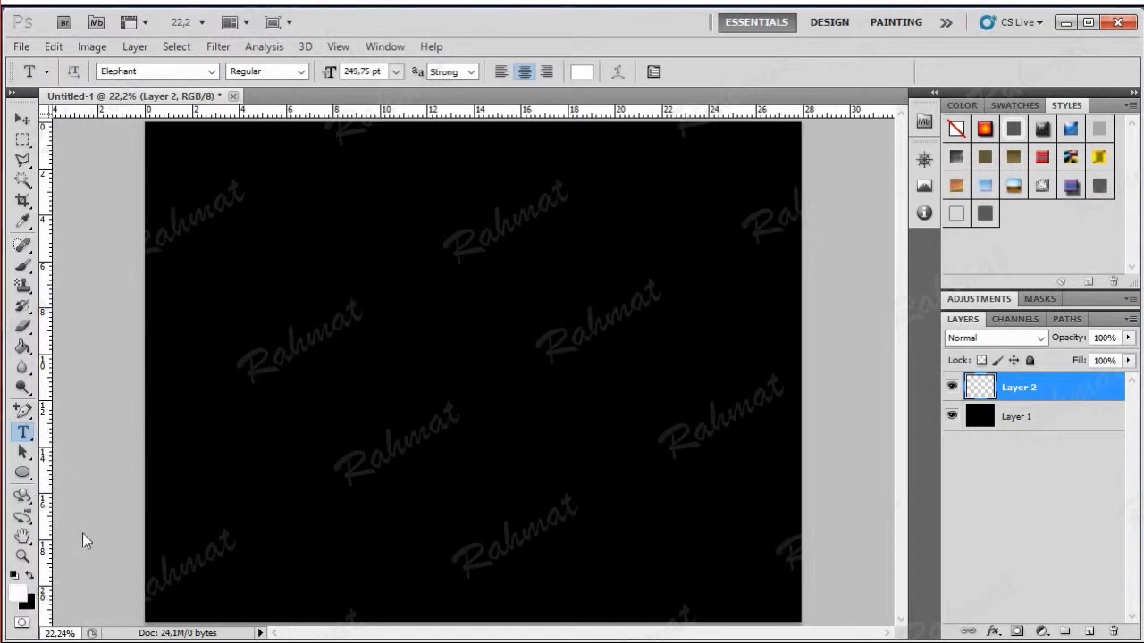
- Type 'Press Shift' at 48 pt and move it near the top left of the canvas
left_click(229, 279)
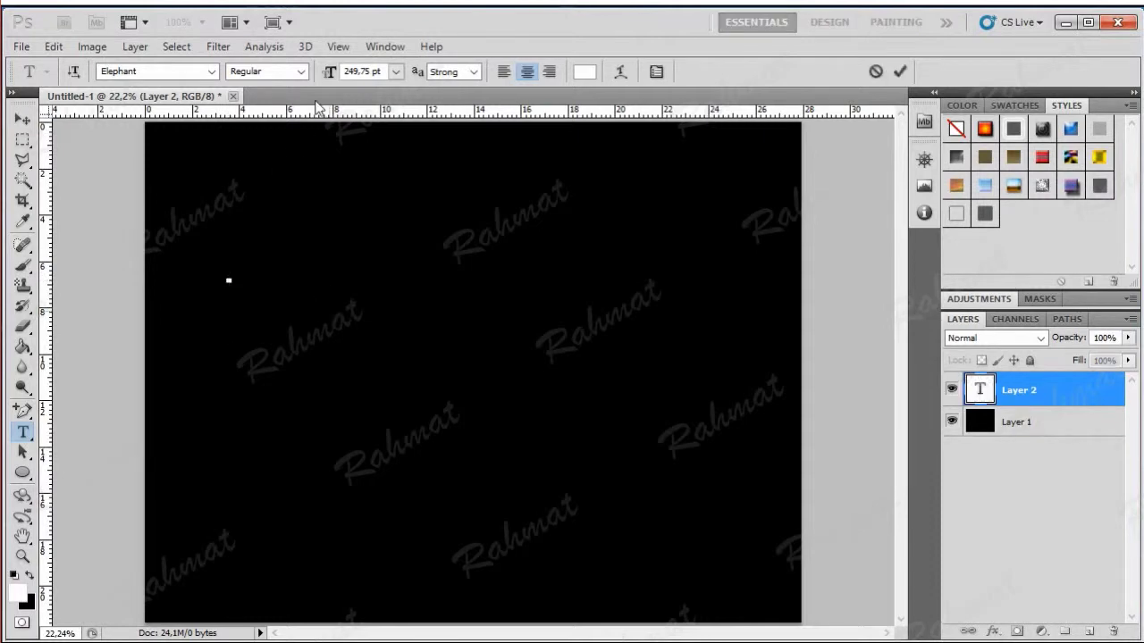
left_click(396, 71)
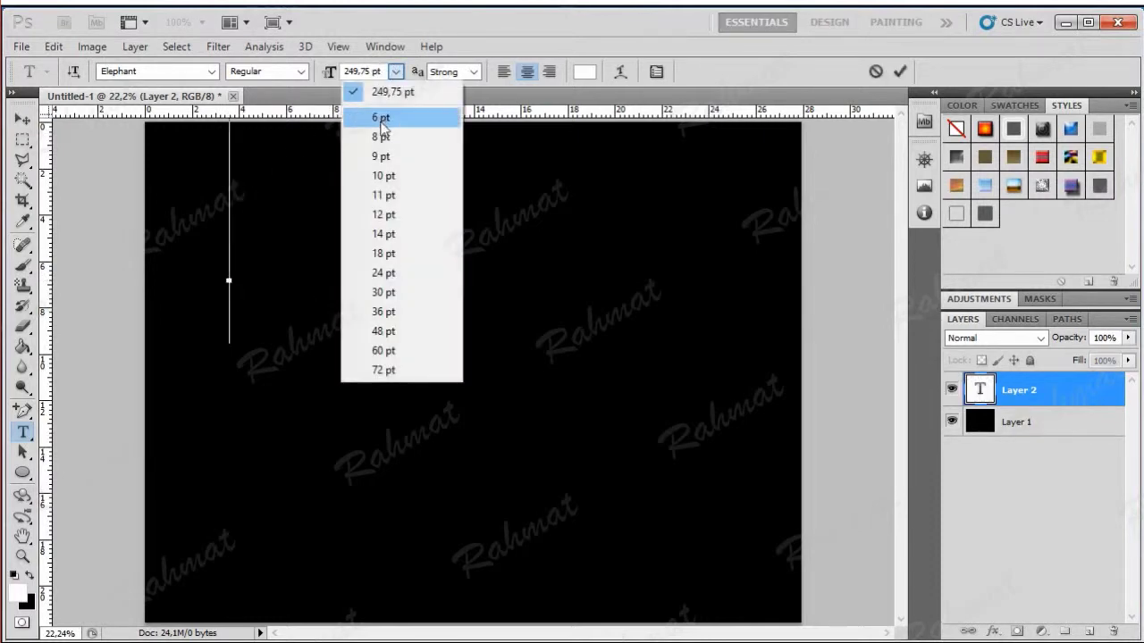
left_click(388, 329)
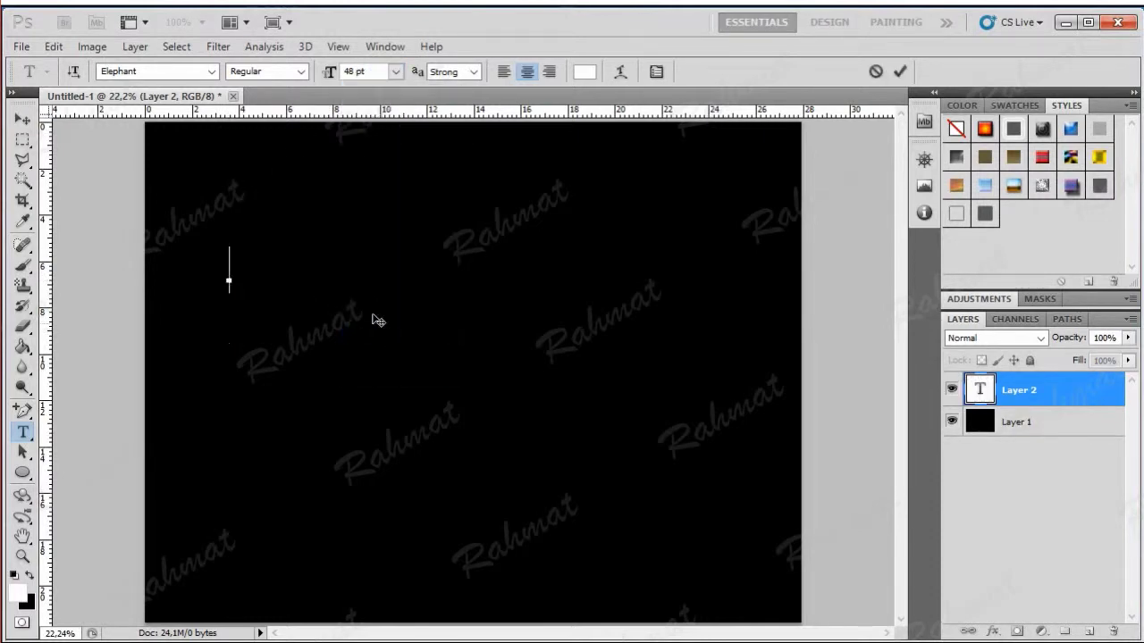
type("P")
type("res")
type("s Shift")
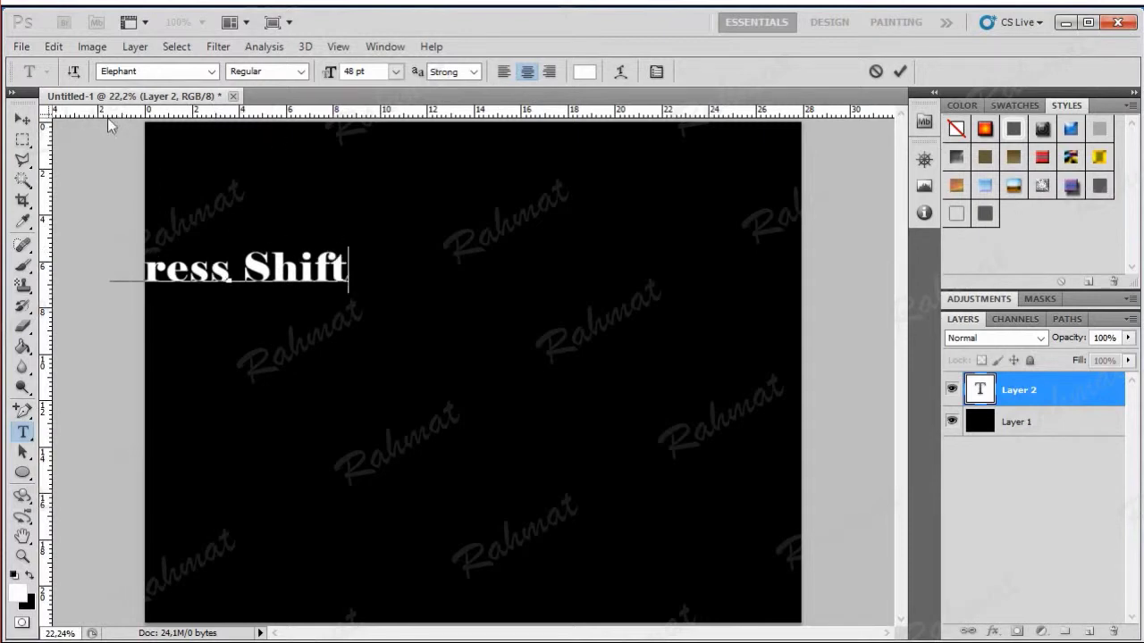
left_click(21, 124)
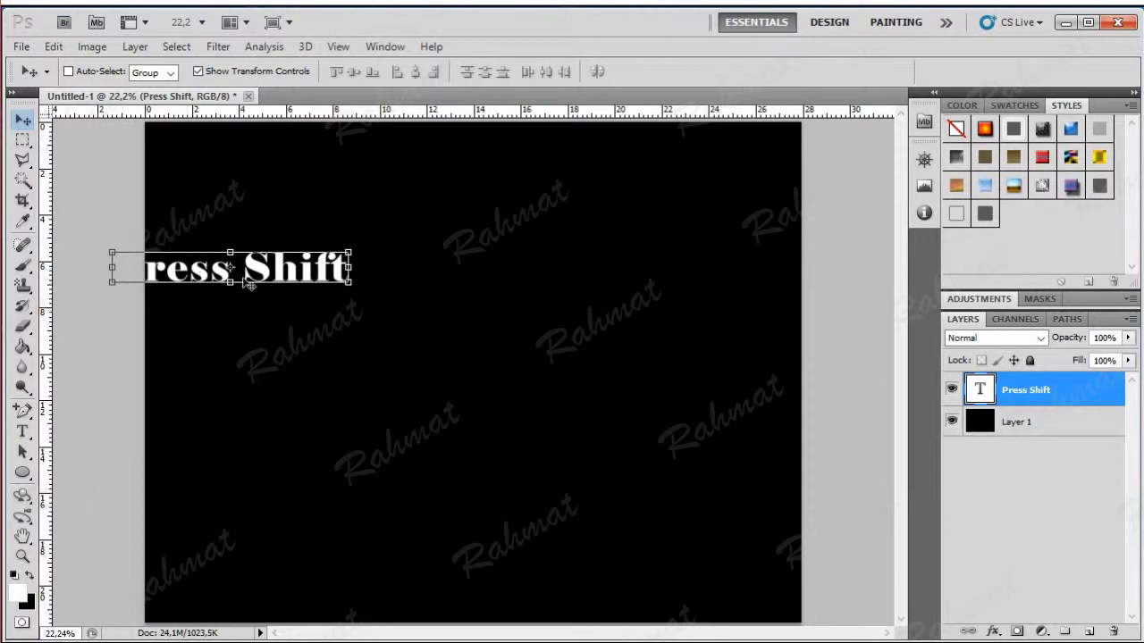
left_click_drag(248, 285, 344, 190)
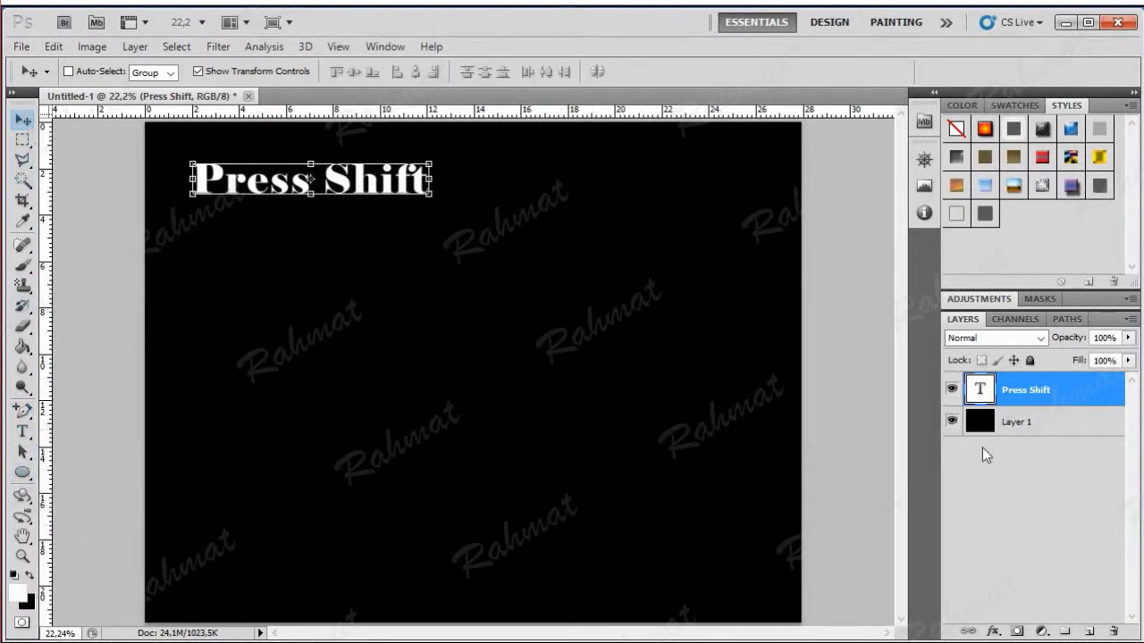
- Select the black layer and draw a white circle below the text with the Ellipse Tool
left_click(1024, 422)
left_click(23, 473)
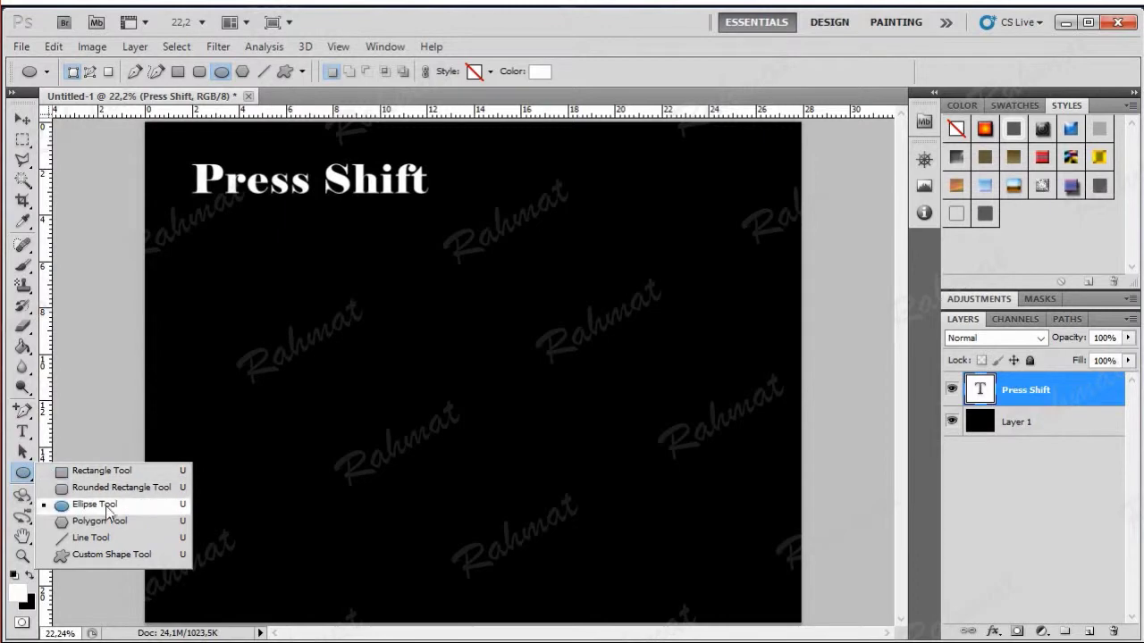
left_click(109, 502)
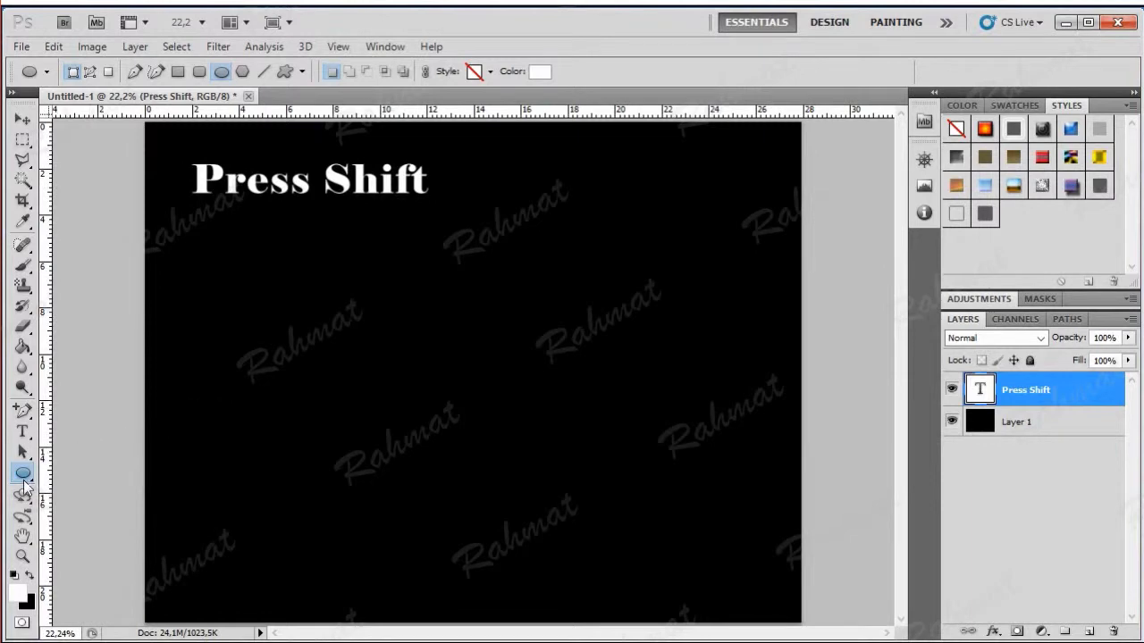
mouse_move(247, 210)
left_mouse_down()
mouse_move(680, 495)
mouse_move(757, 572)
left_mouse_up()
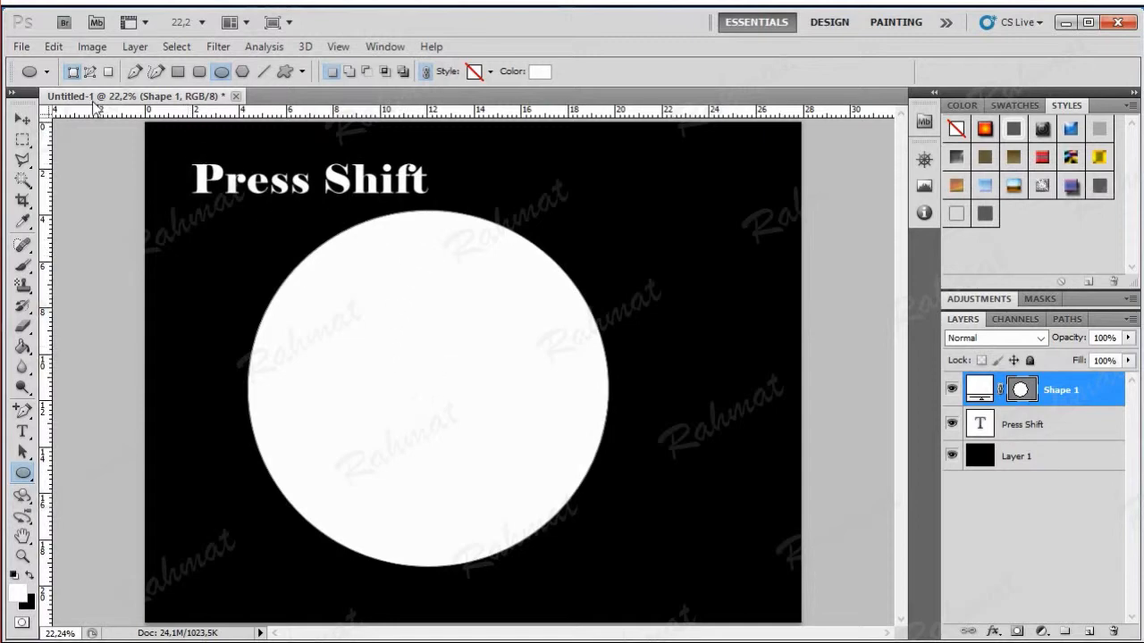
- Undo the circle, redraw a larger one mid-canvas, and move it up under the text
left_click(54, 45)
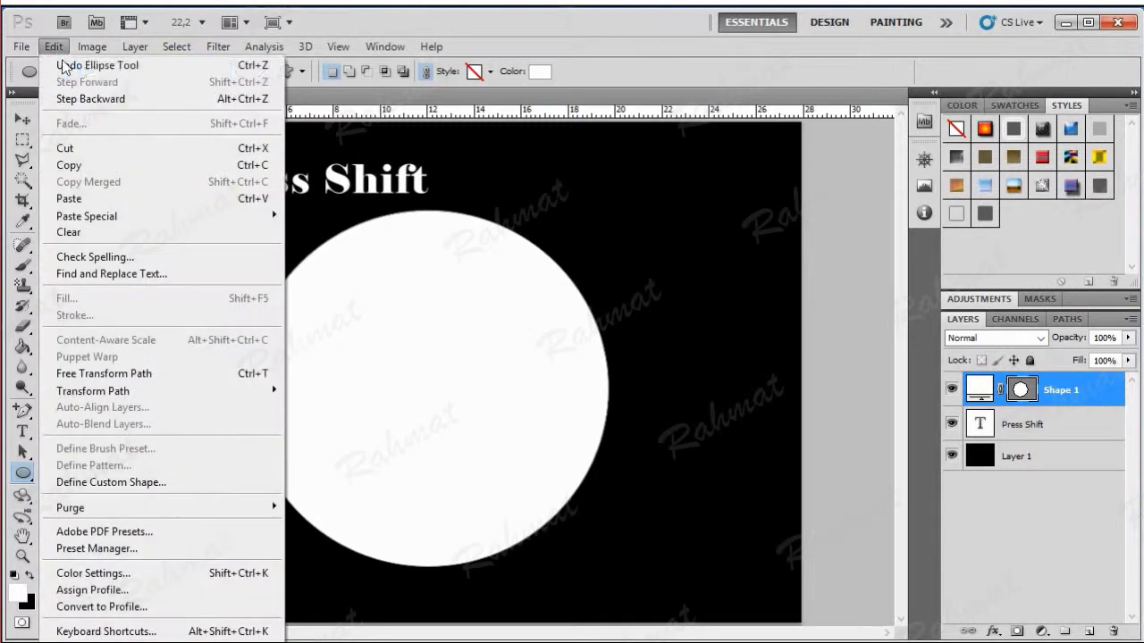
left_click(94, 65)
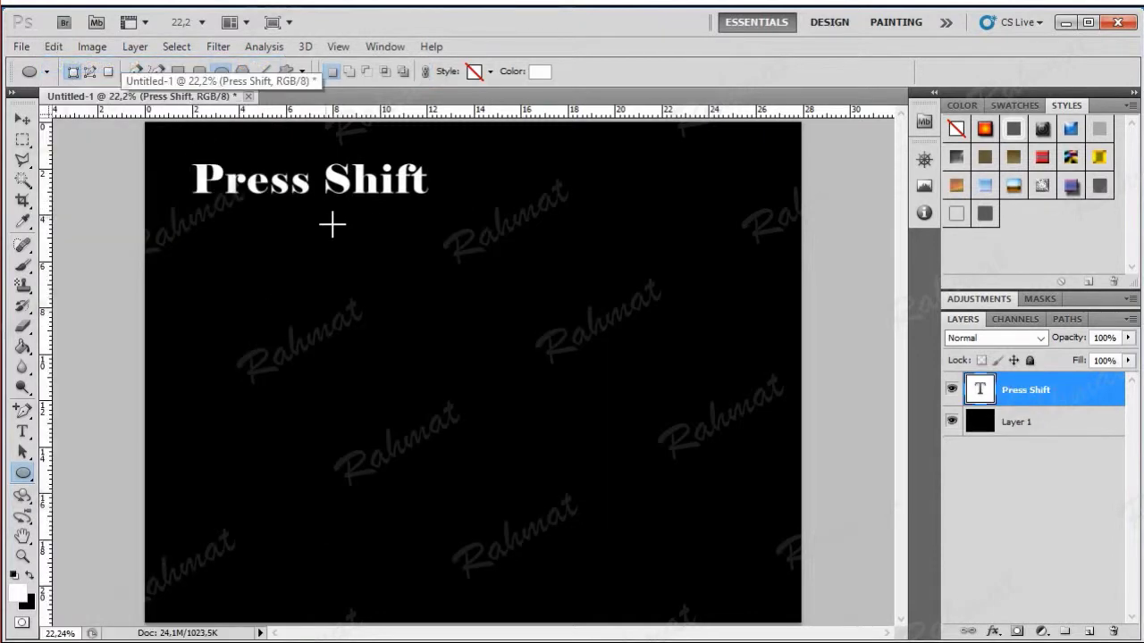
left_click_drag(295, 205, 696, 566)
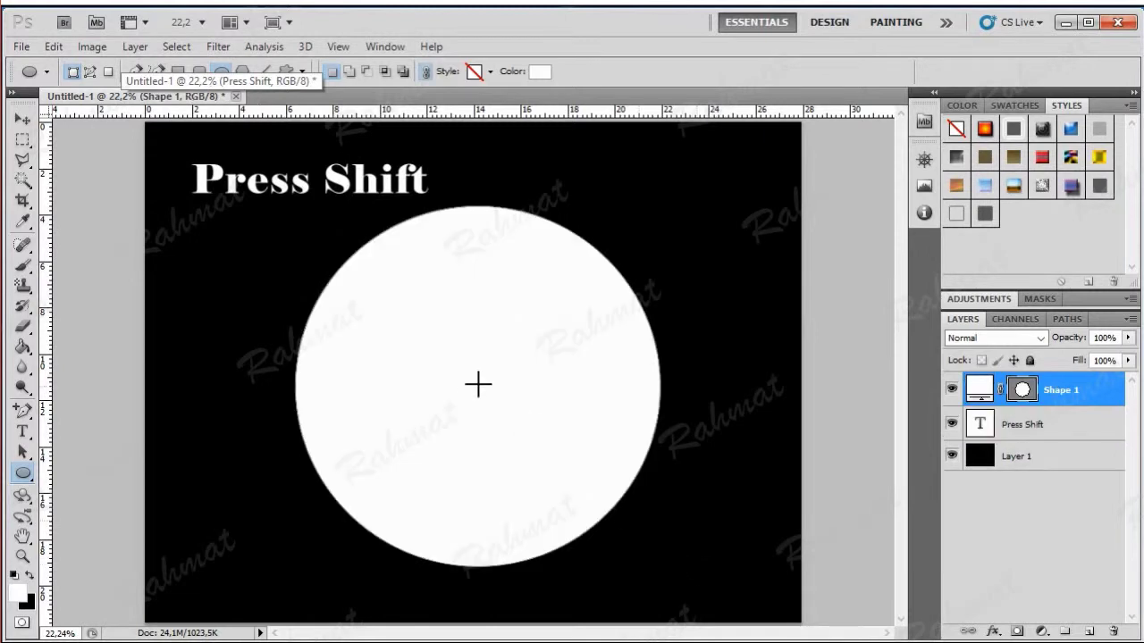
left_click(22, 120)
mouse_move(547, 379)
left_mouse_down()
mouse_move(511, 332)
mouse_move(511, 351)
left_mouse_up()
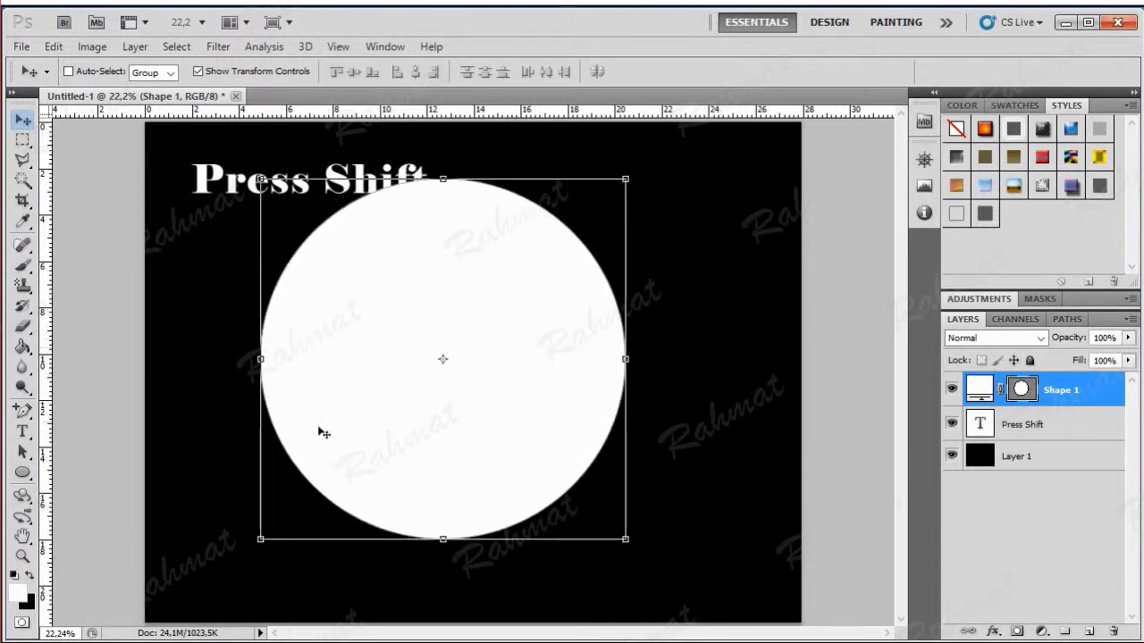
left_click(21, 595)
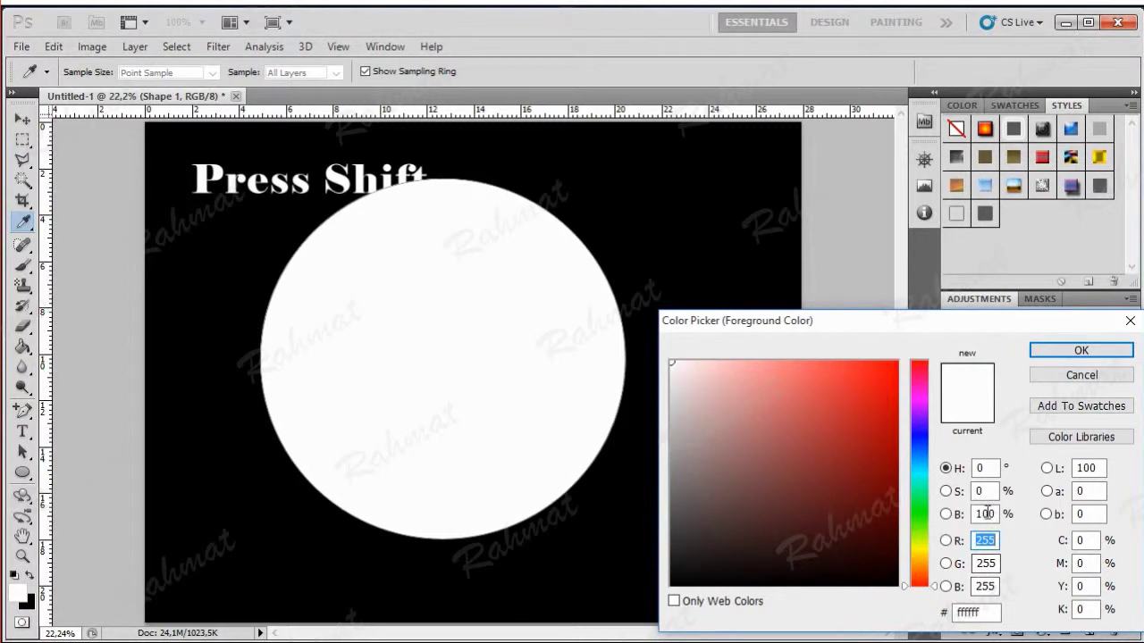
left_click(1079, 376)
key("v")
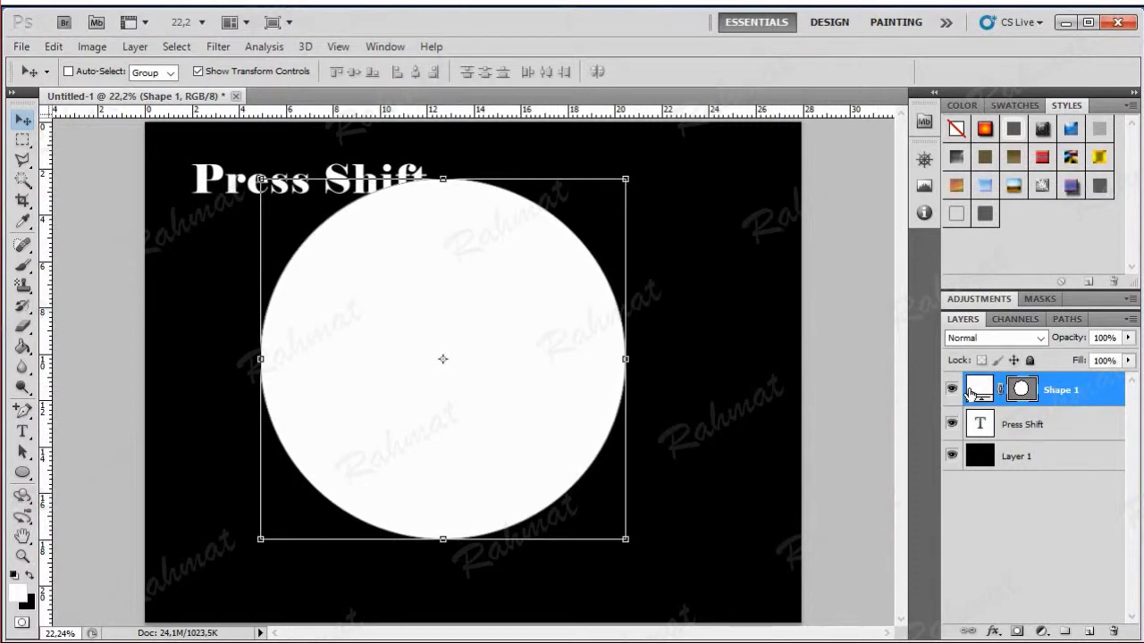
double_click(978, 391)
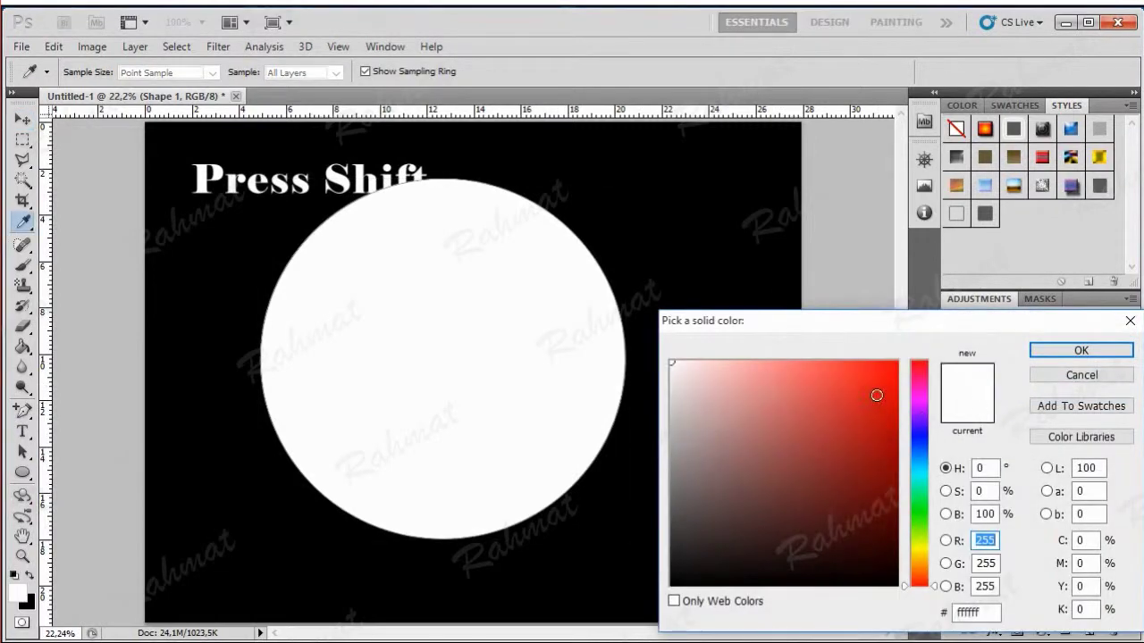
left_click(876, 395)
left_click(876, 478)
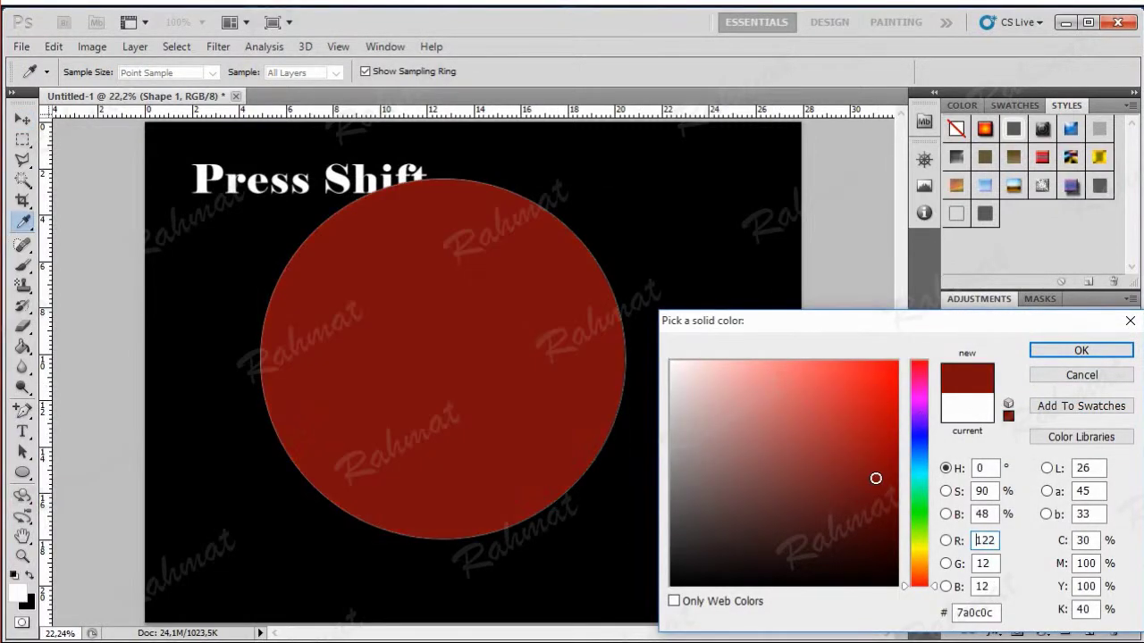
left_click(918, 432)
left_click(844, 383)
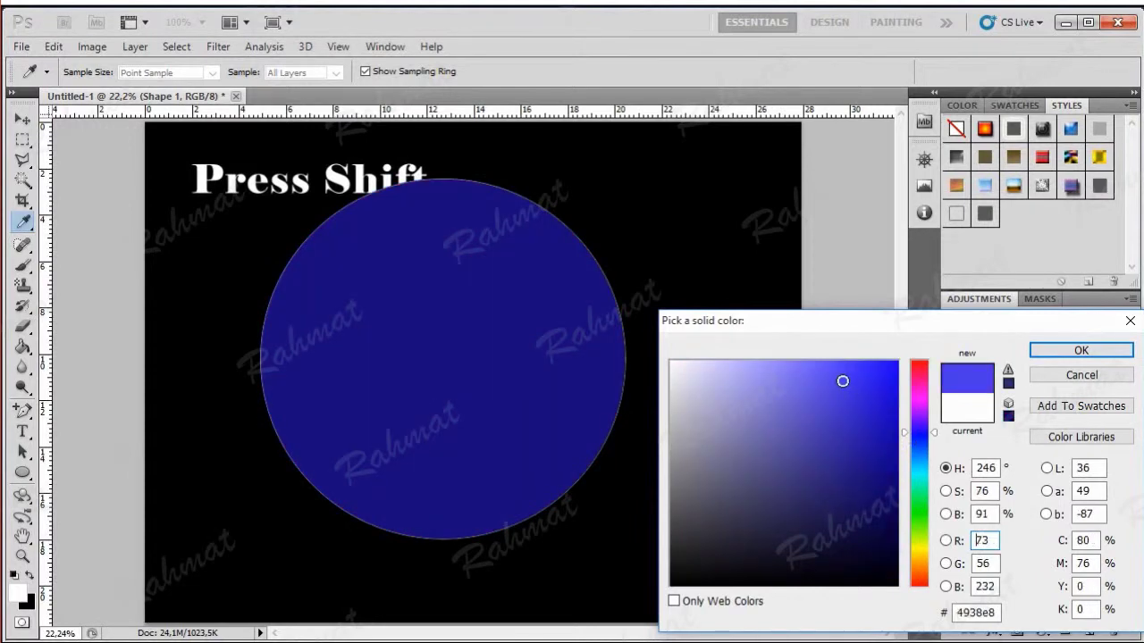
left_click(834, 458)
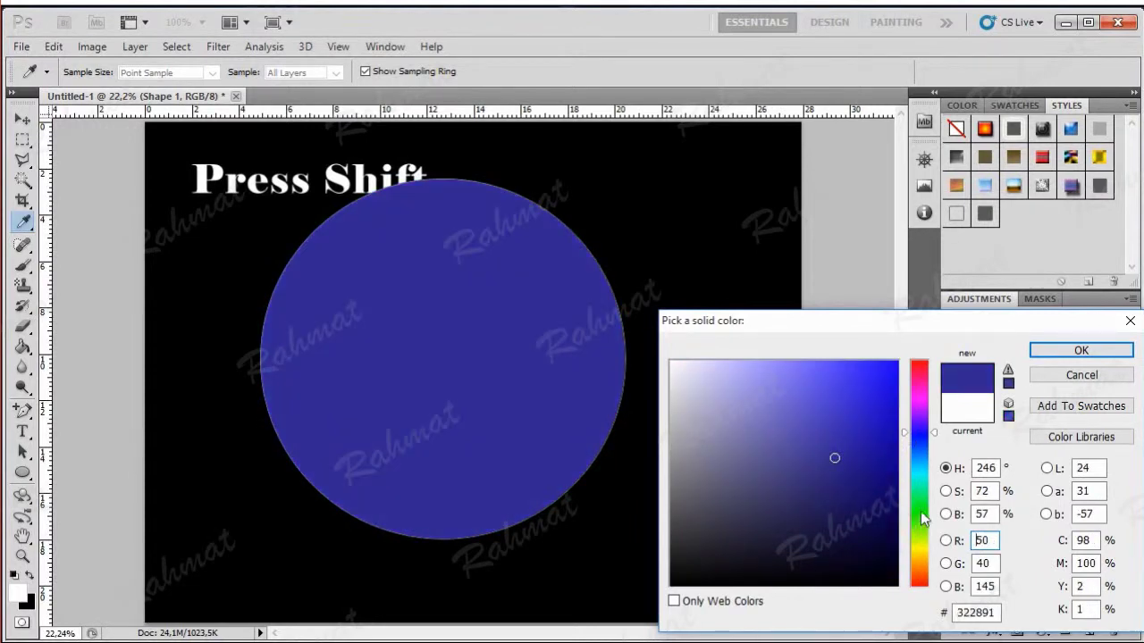
left_click(921, 506)
left_click(873, 444)
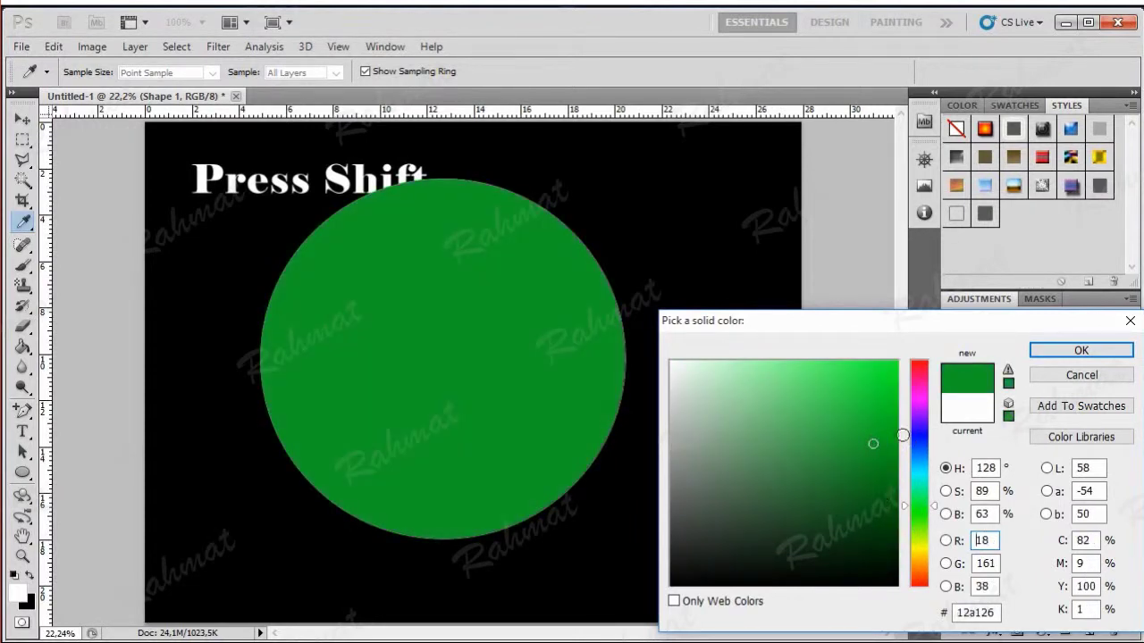
left_click(1068, 375)
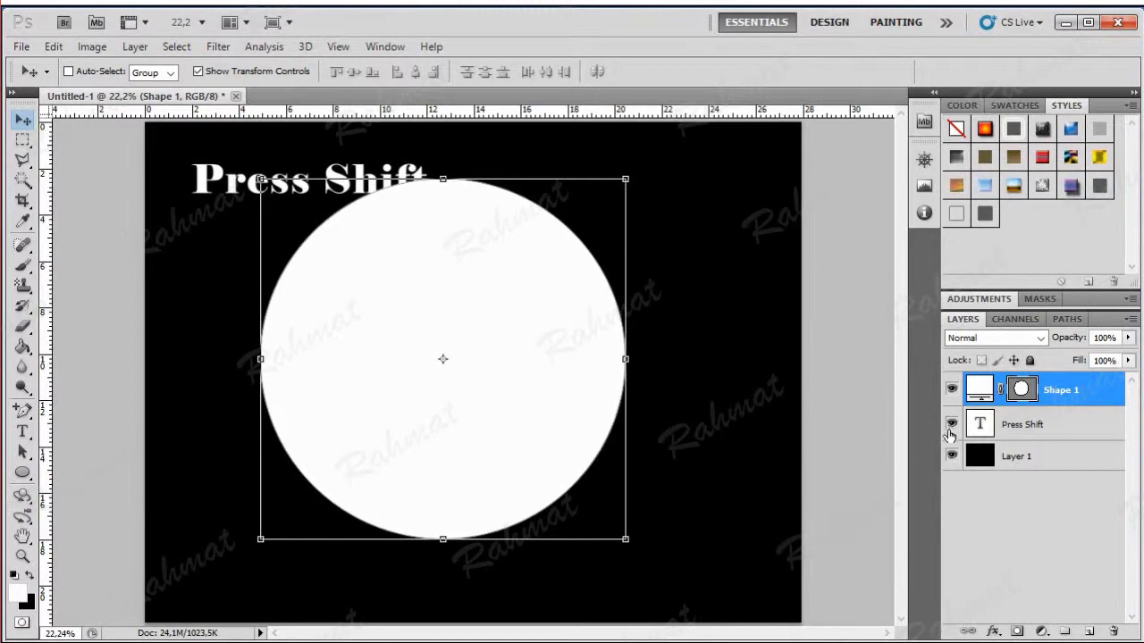
- Hide the Press Shift layer and open Blending Options for the Shape 1 circle
left_click(951, 425)
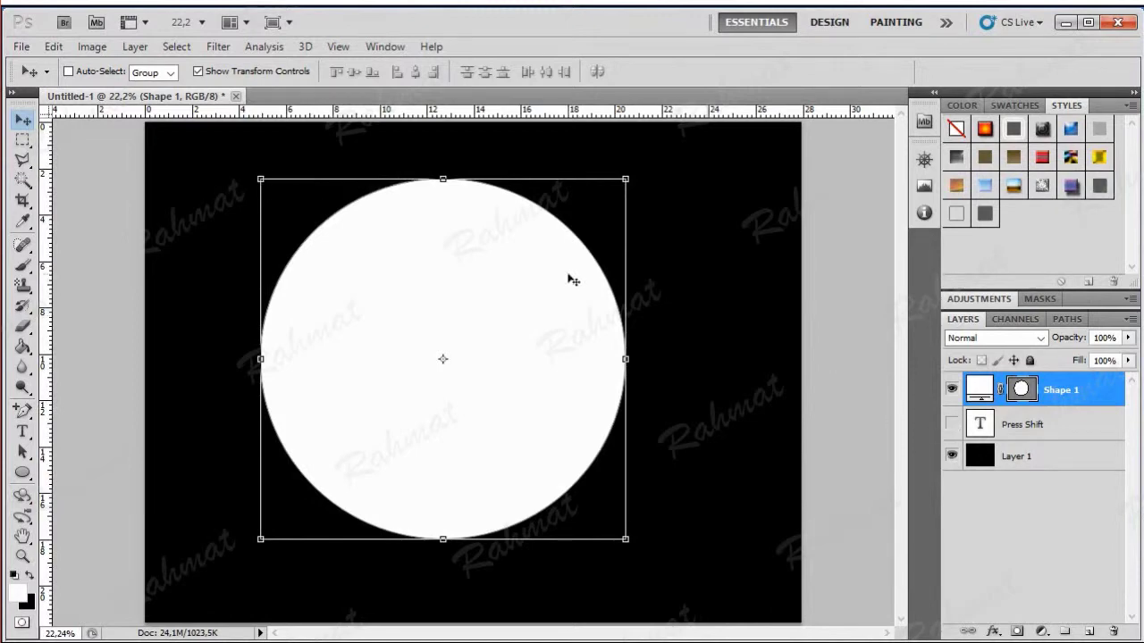
right_click(1085, 400)
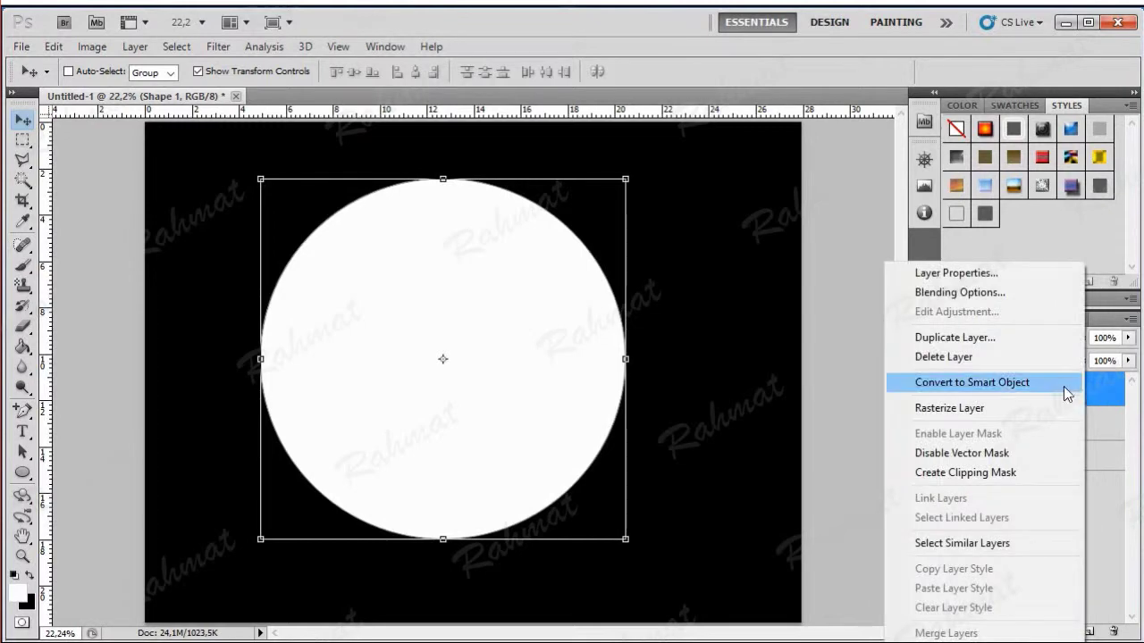
left_click(982, 288)
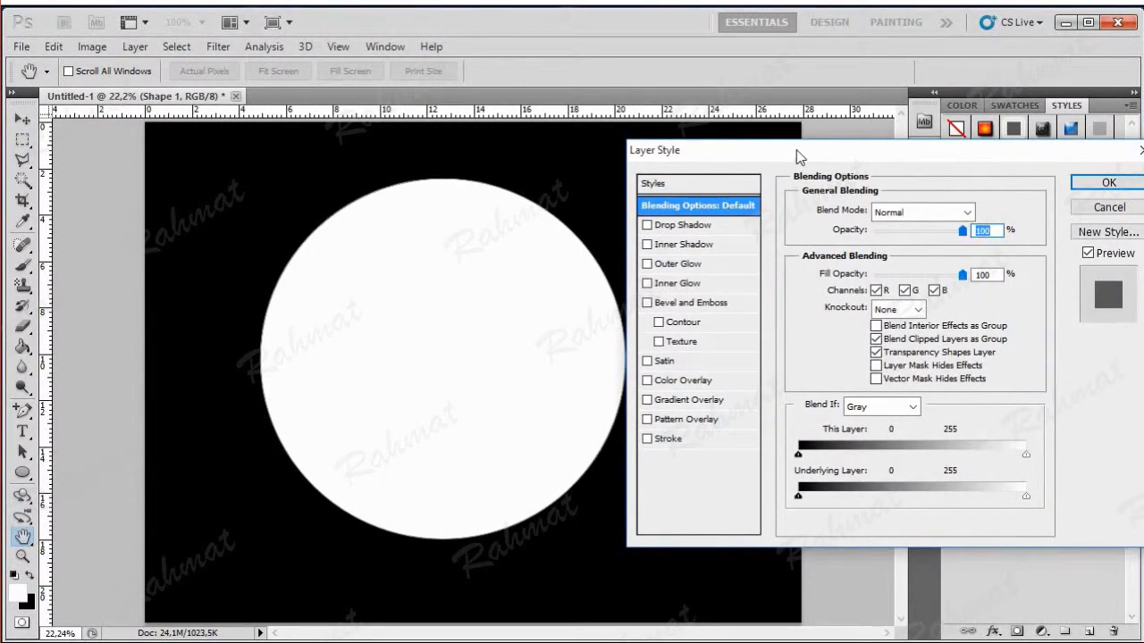
left_click_drag(798, 156, 623, 156)
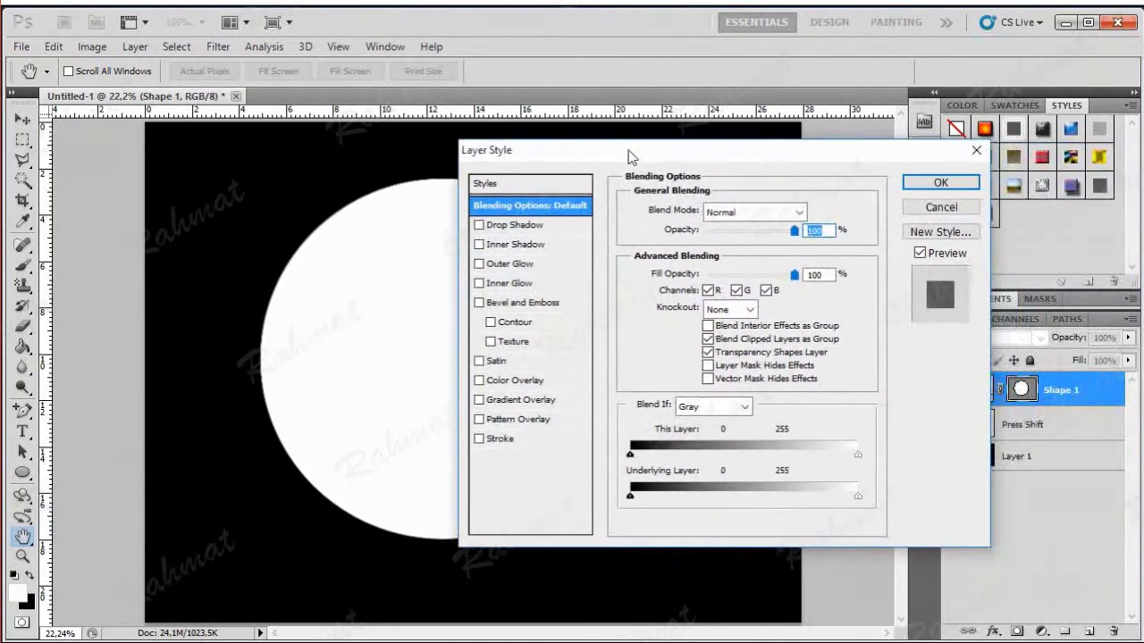
- Turn on Outer Glow for Shape 1 with opacity 100% and size 250 px
left_click(501, 265)
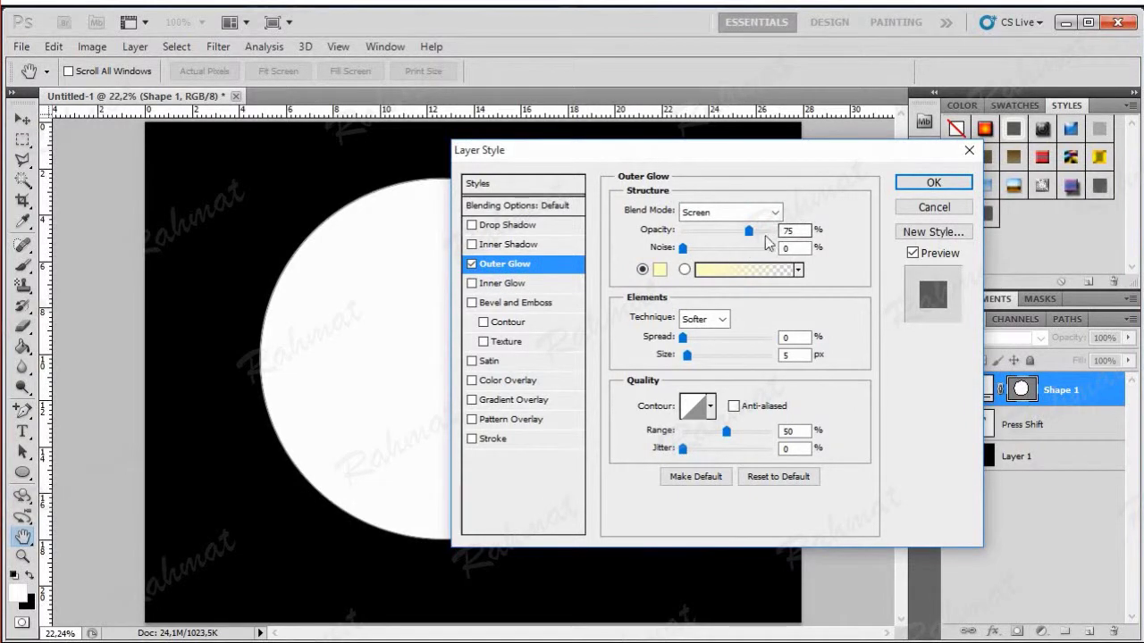
left_click_drag(699, 230, 833, 237)
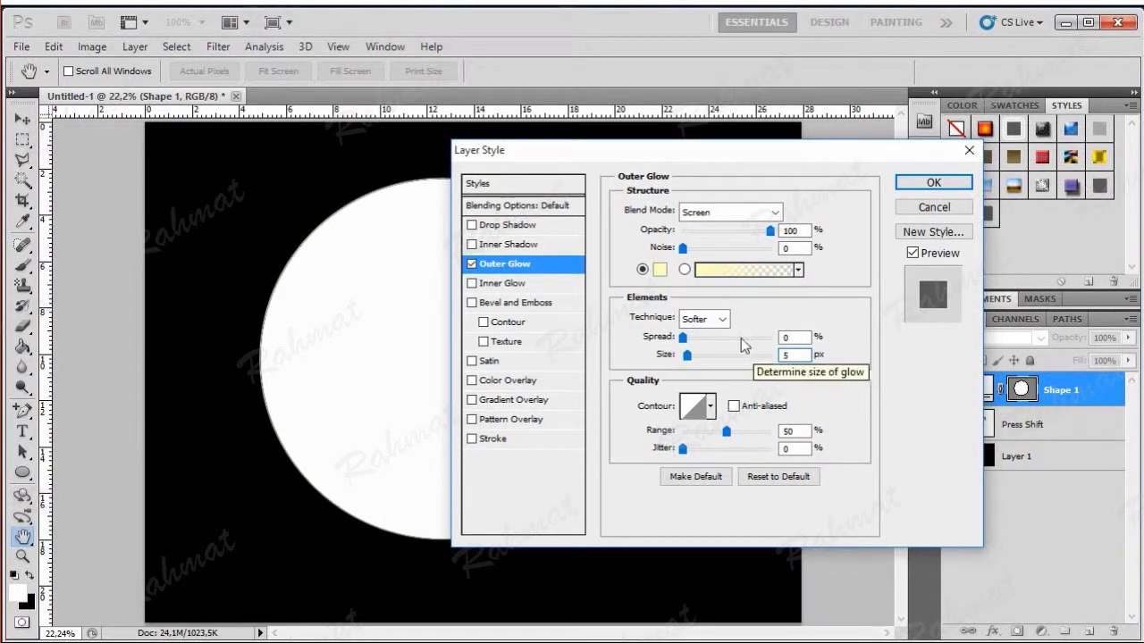
left_click_drag(688, 356, 719, 356)
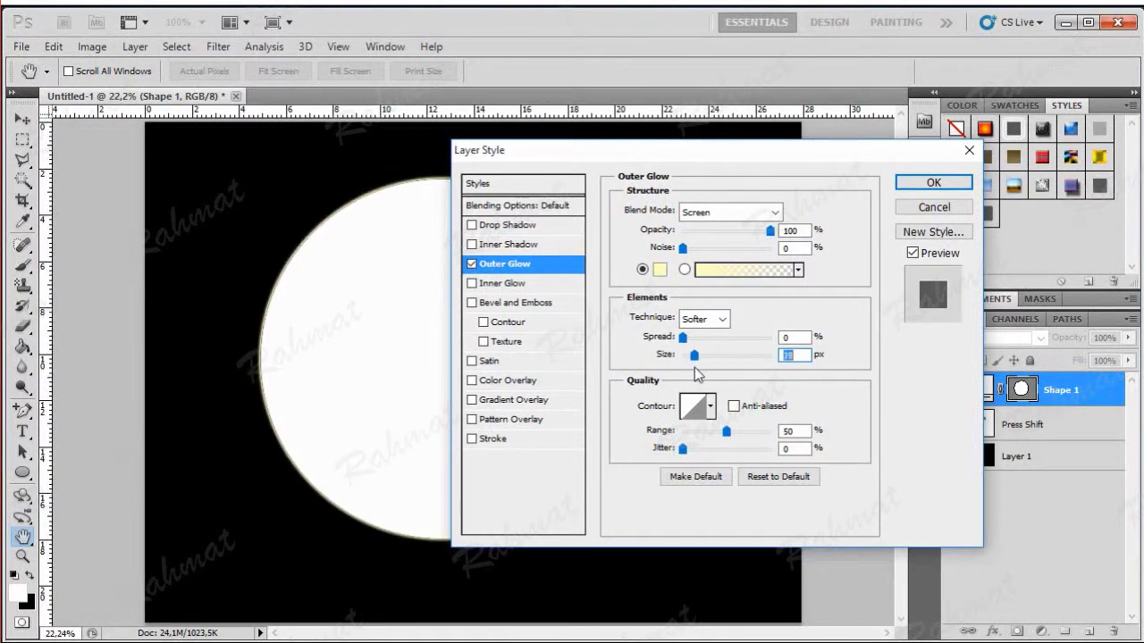
left_click_drag(722, 371, 733, 371)
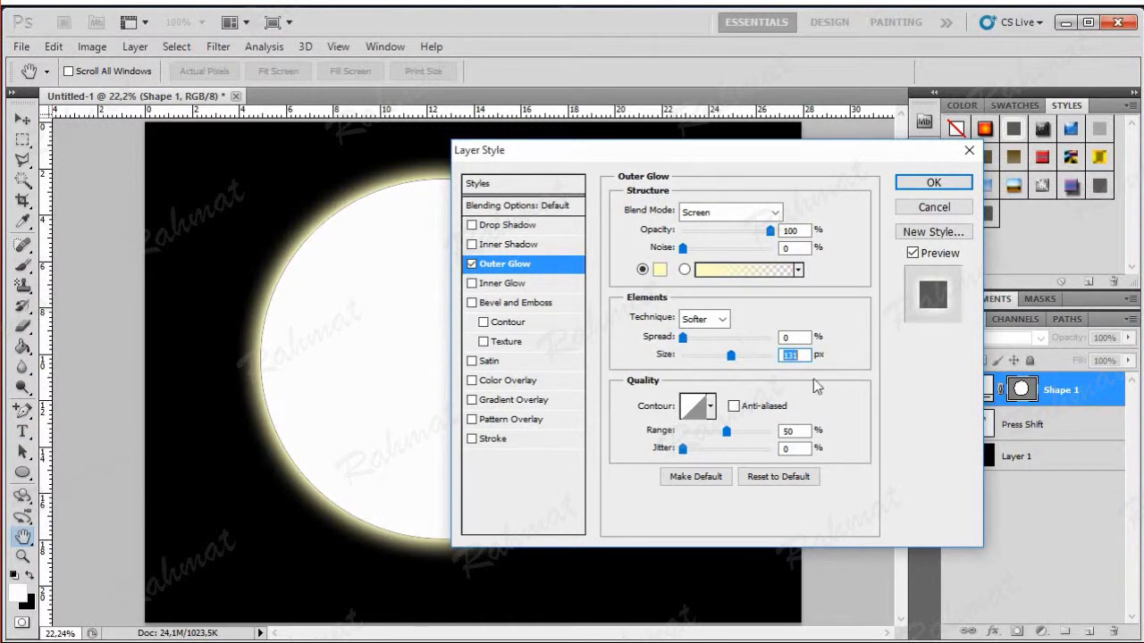
type("25")
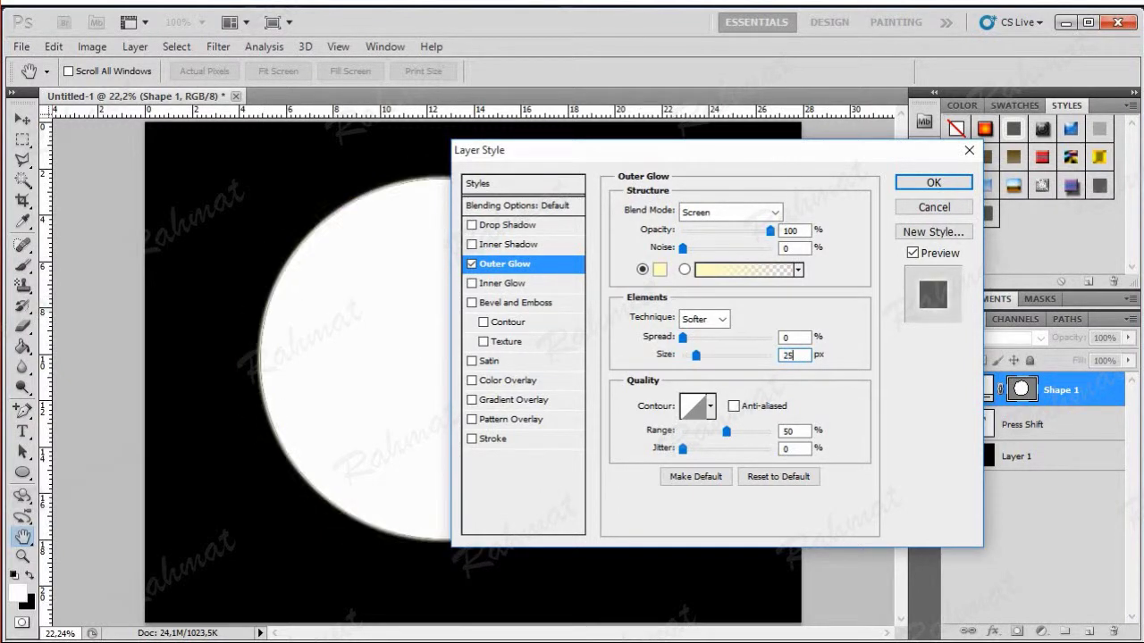
type("0")
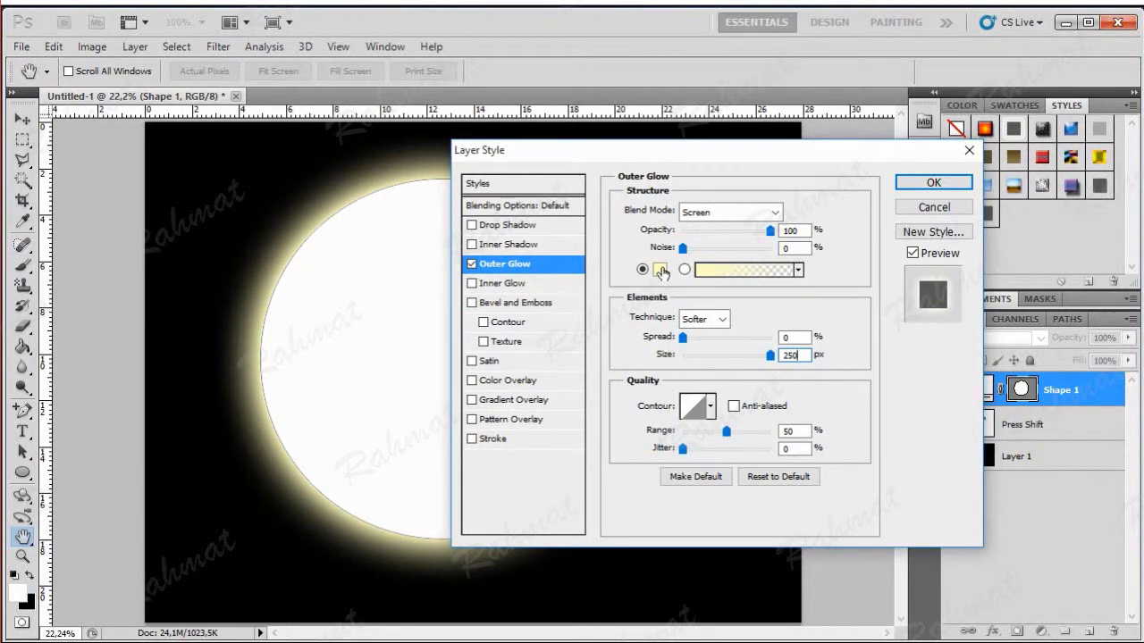
- Open the glow colour picker and try pink, blue, yellow, gold and green hues
left_click(661, 270)
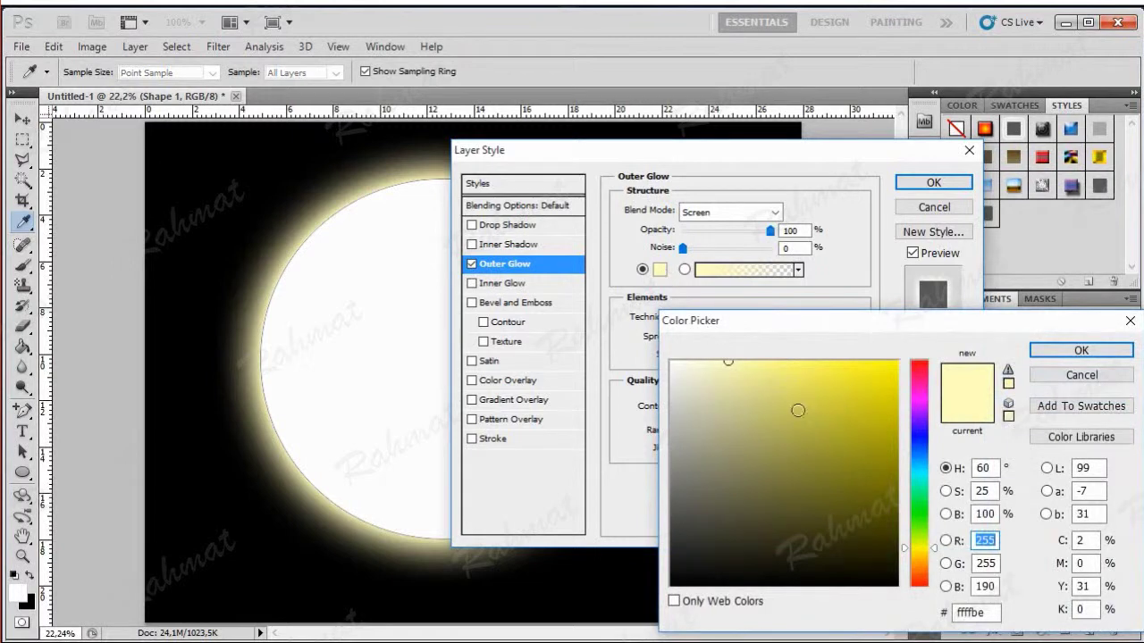
left_click(915, 382)
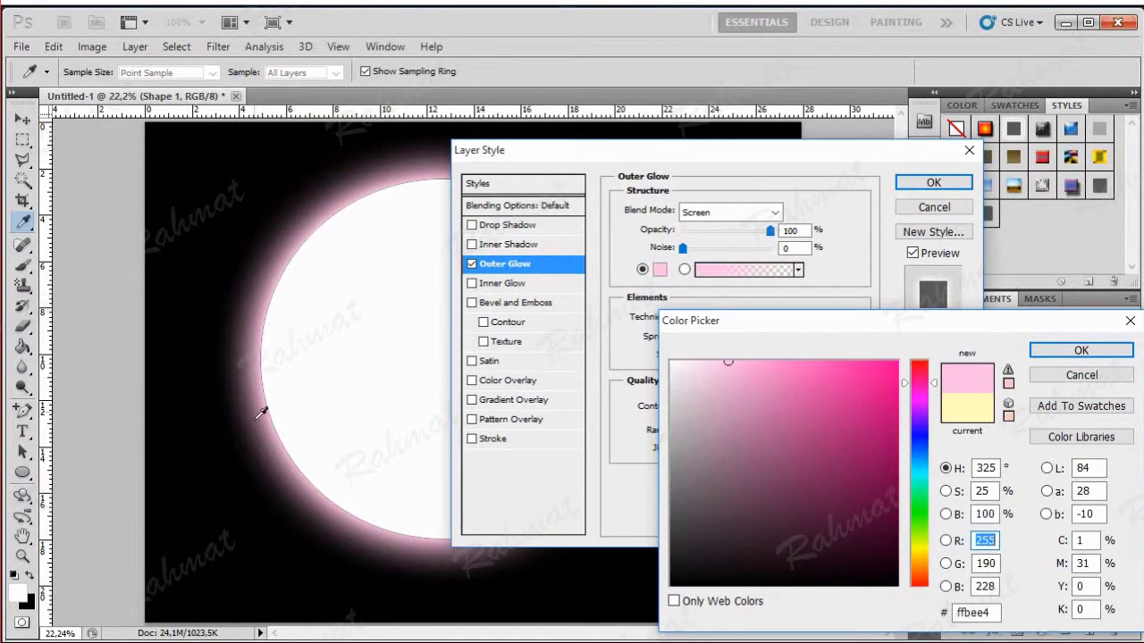
left_click(914, 443)
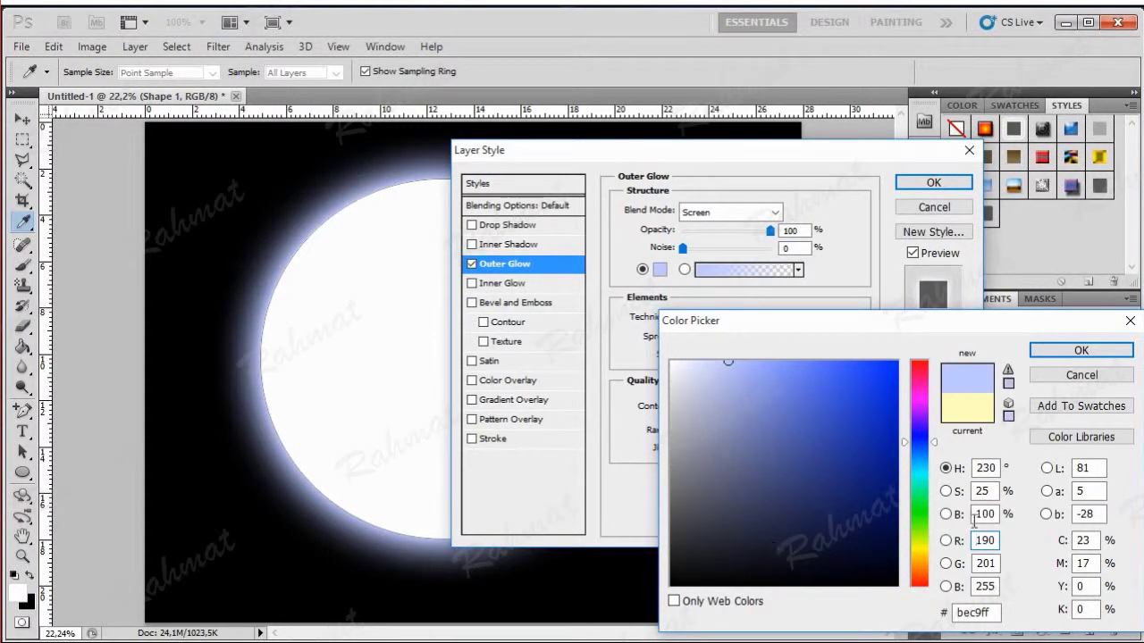
left_click(918, 554)
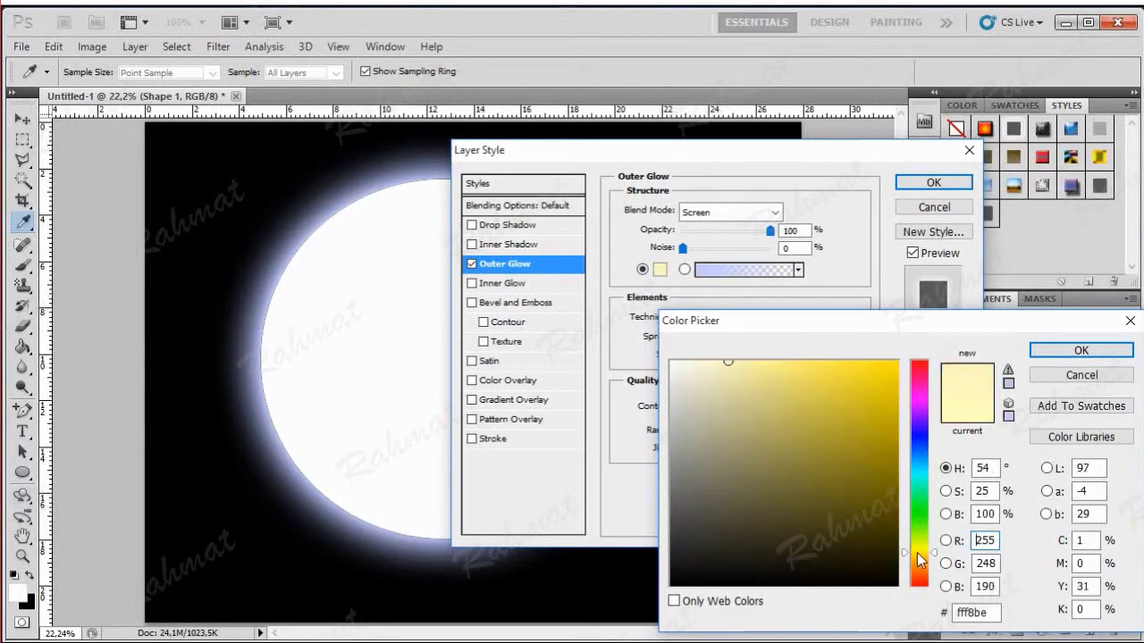
left_click(835, 405)
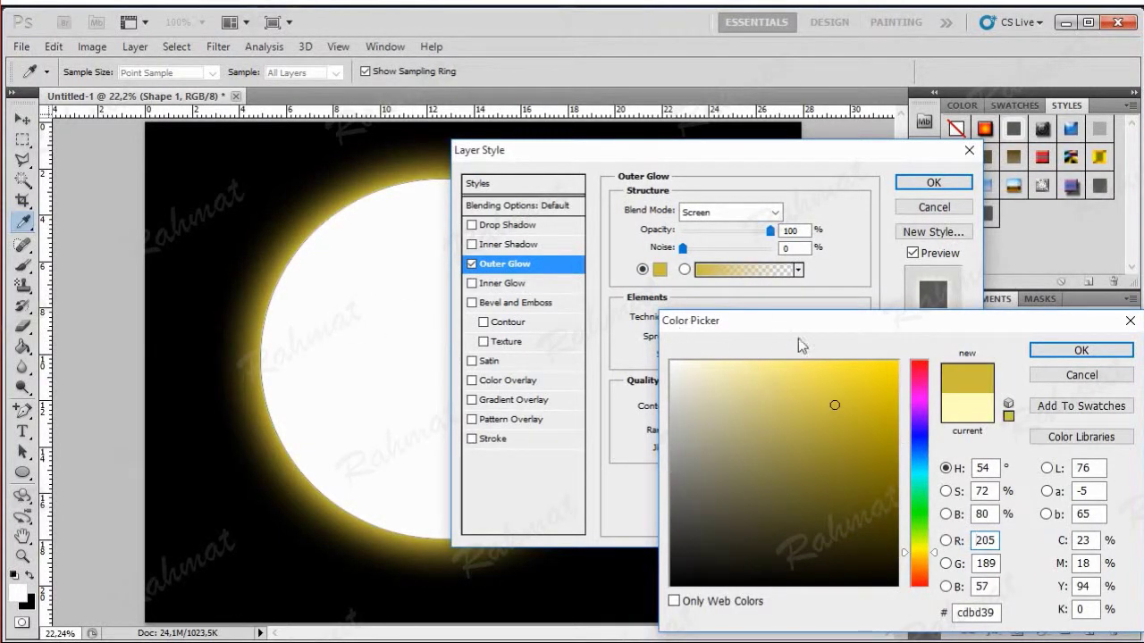
left_click_drag(804, 325, 667, 249)
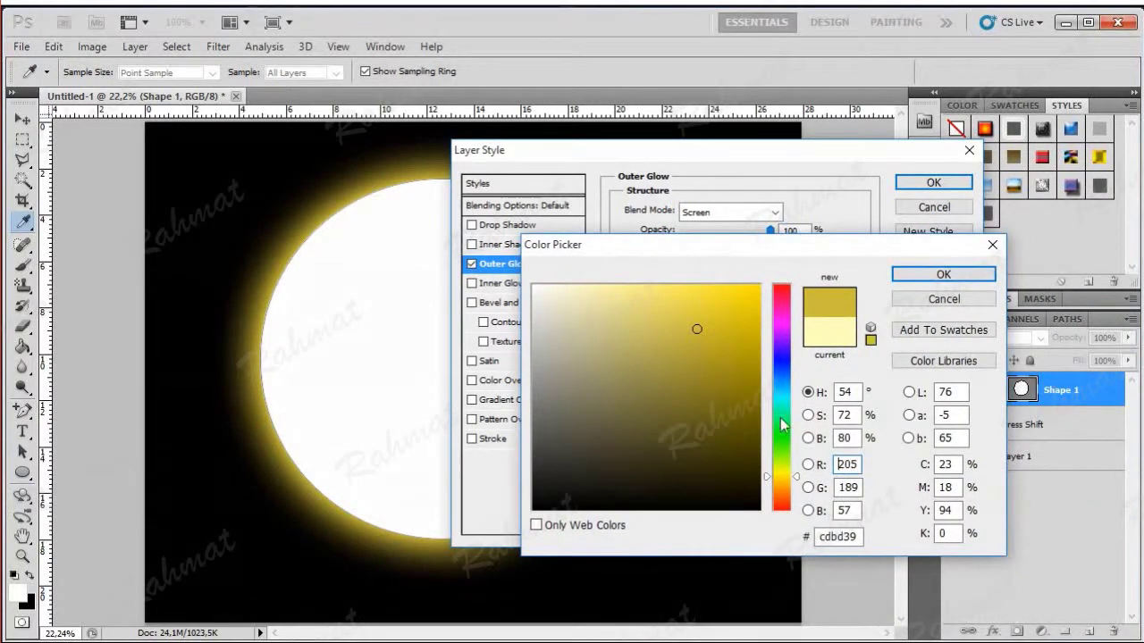
left_click_drag(785, 475, 785, 444)
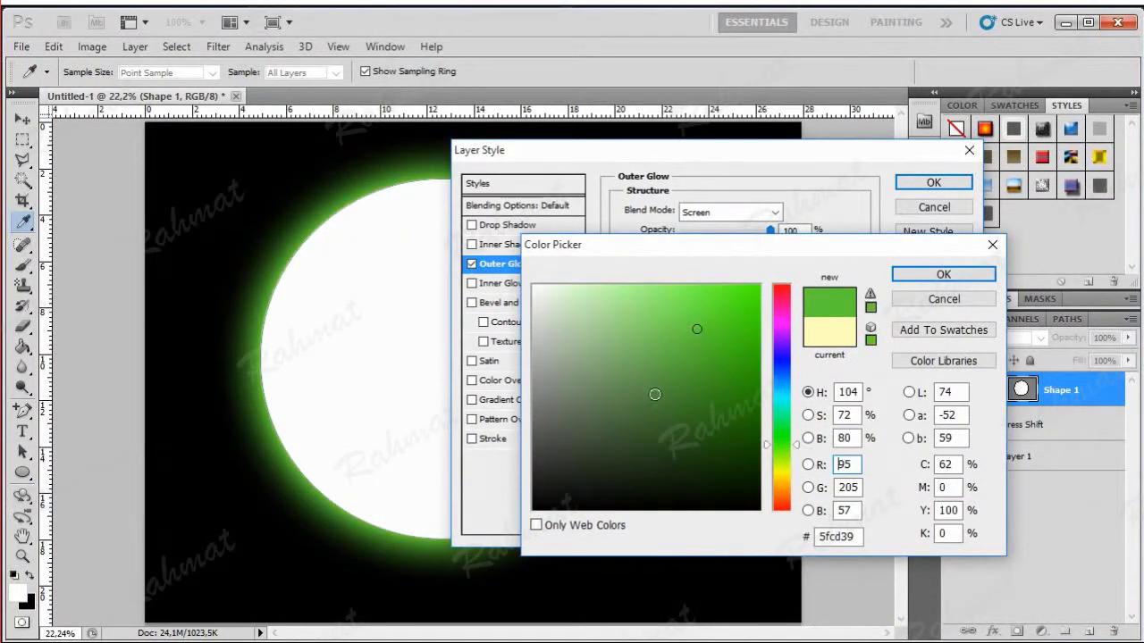
- Set the glow colour to RGB 228, 237, 83 and apply the layer style
left_click_drag(858, 467, 809, 464)
type("228")
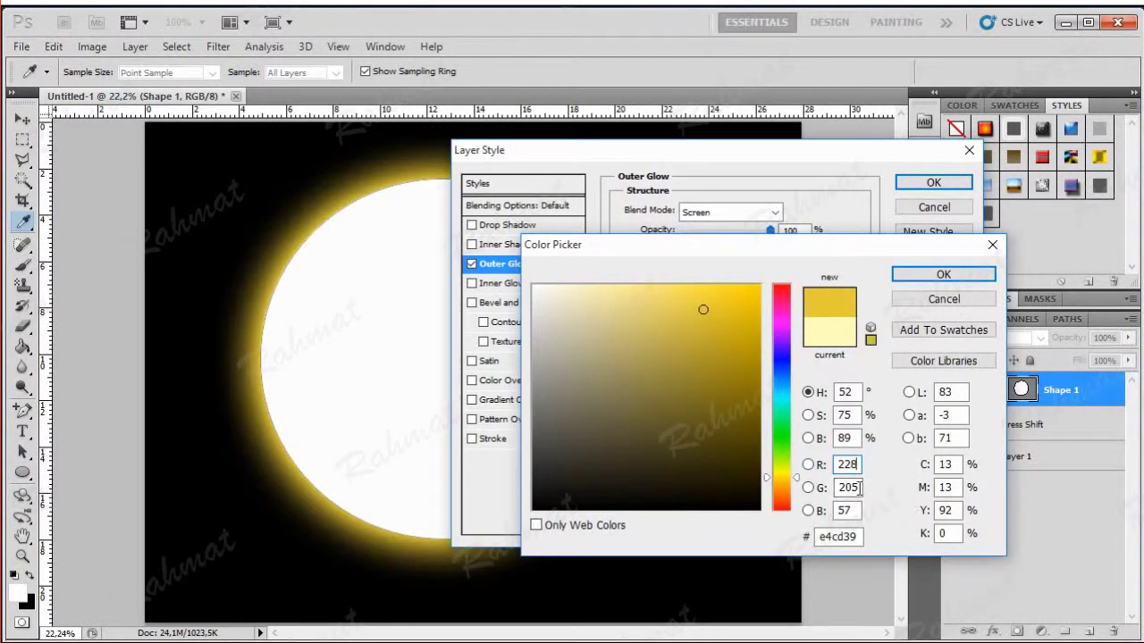
left_click_drag(857, 487, 815, 487)
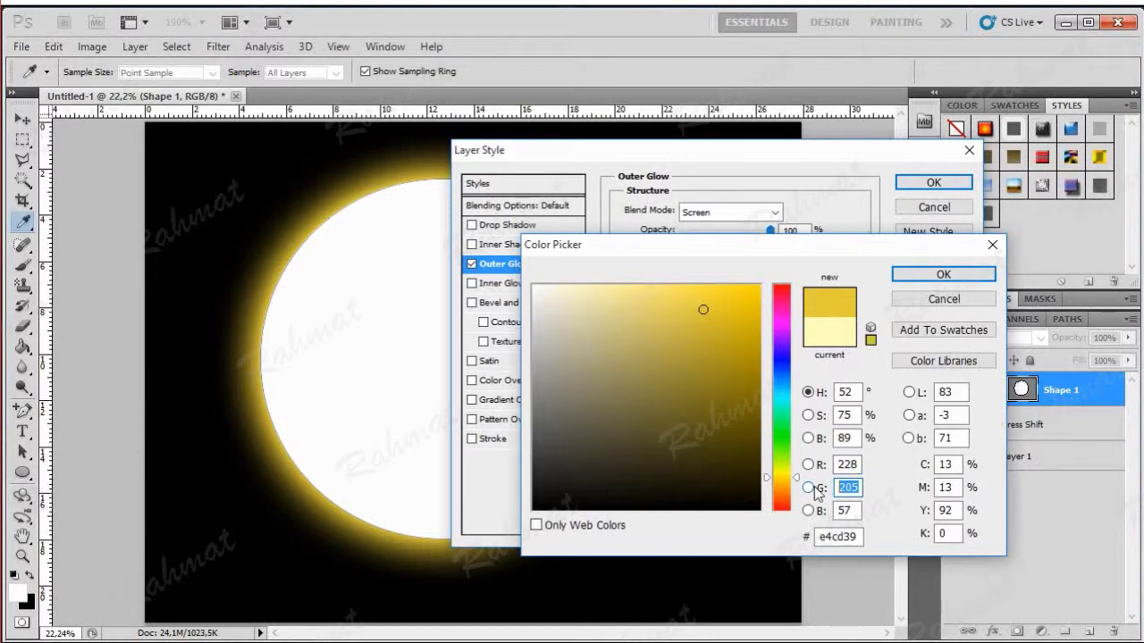
type("237")
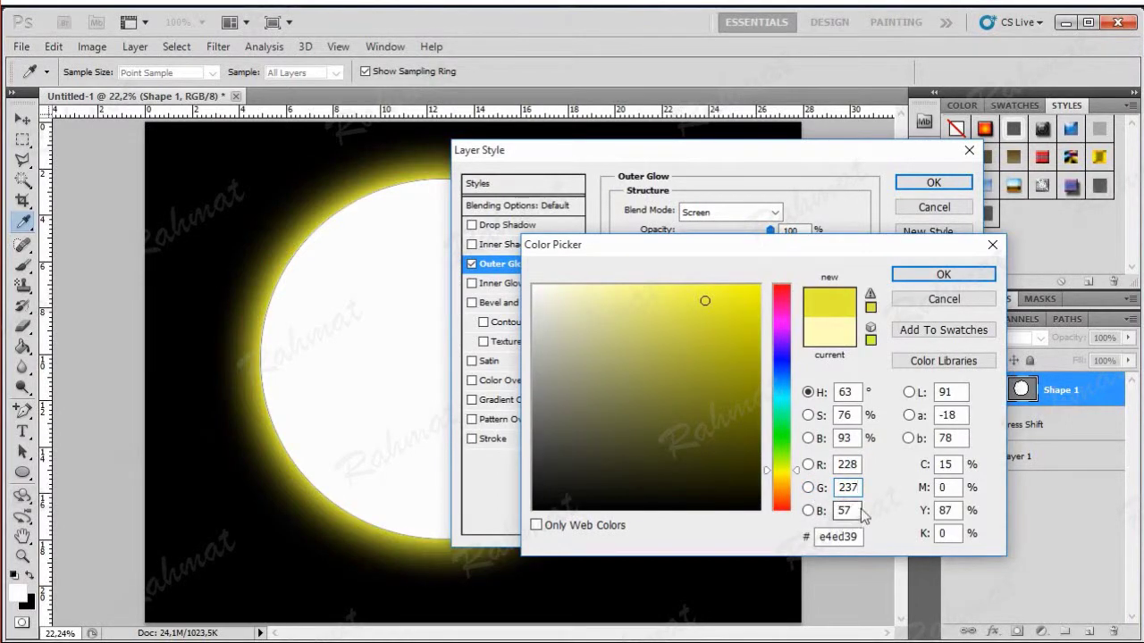
left_click_drag(856, 505, 819, 506)
type("83")
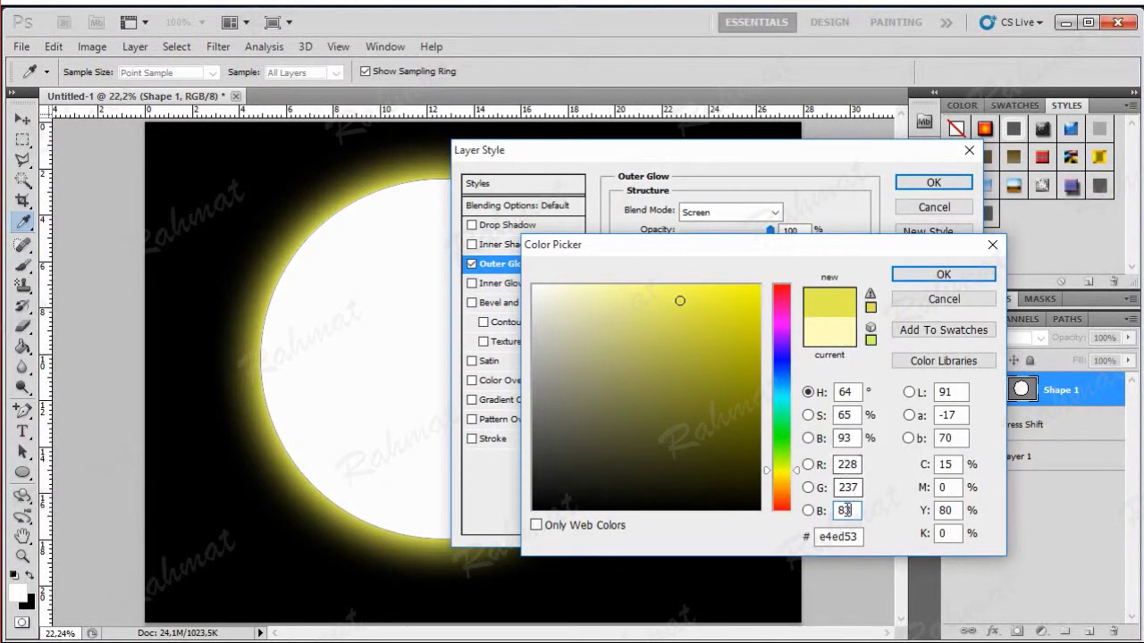
left_click(944, 275)
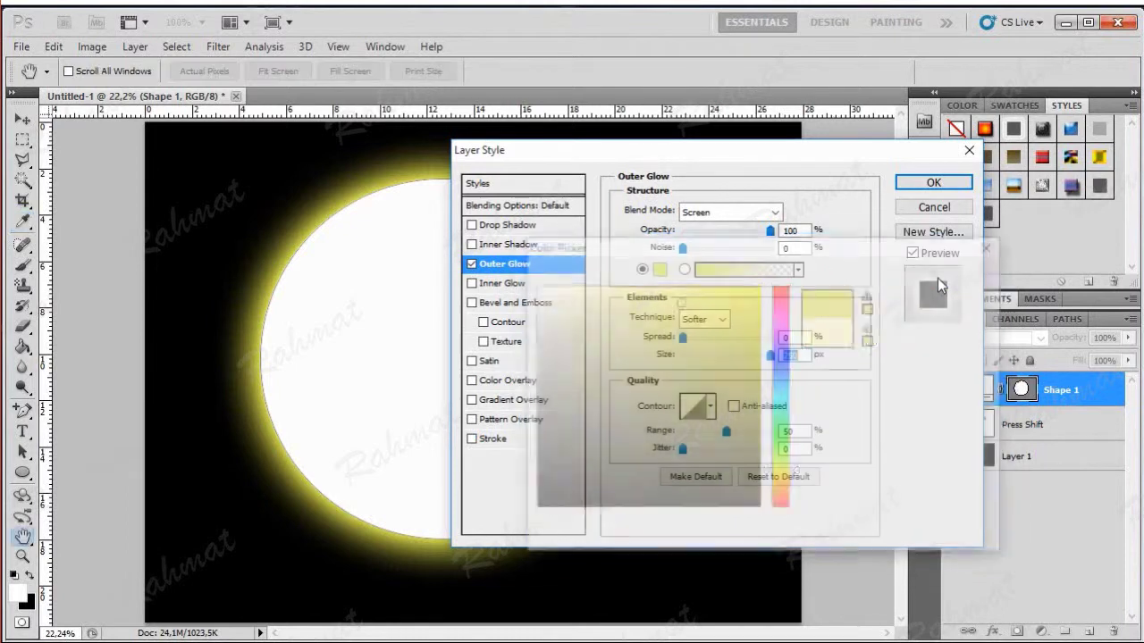
left_click(933, 183)
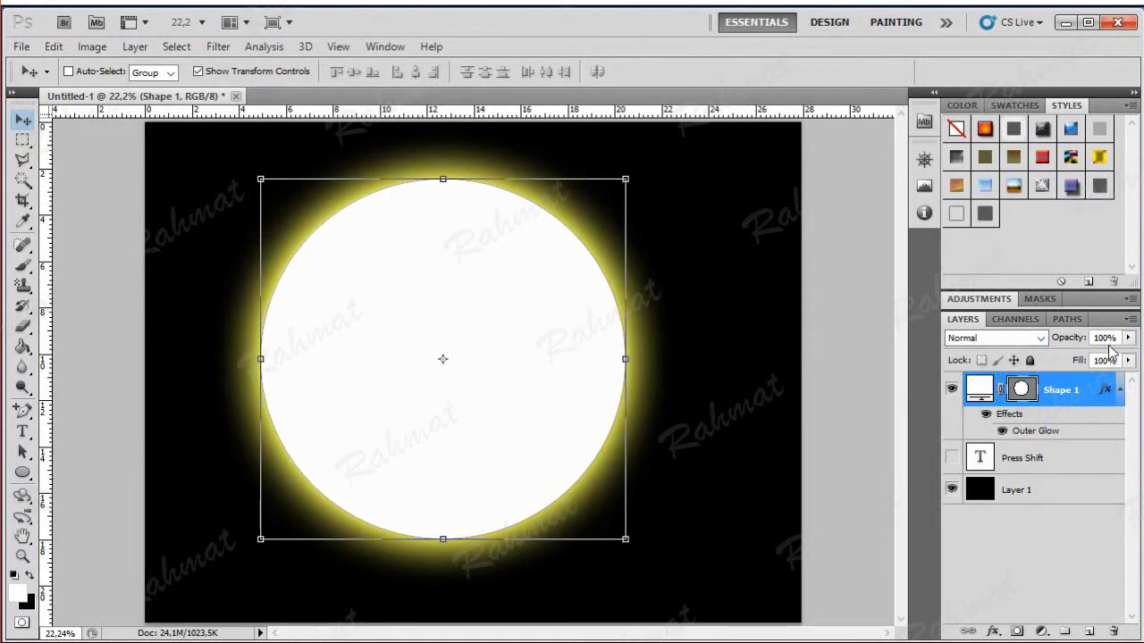
- Lower the Shape 1 layer's fill to 0%, leaving only the yellow glowing ring
left_click(1128, 361)
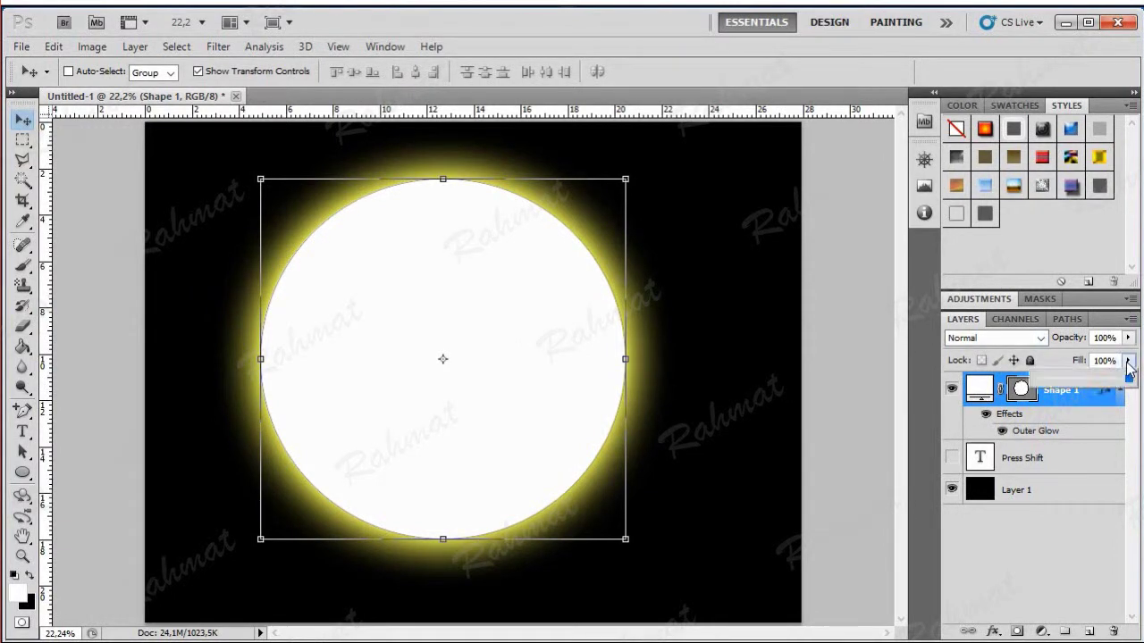
left_click_drag(1128, 382, 1046, 383)
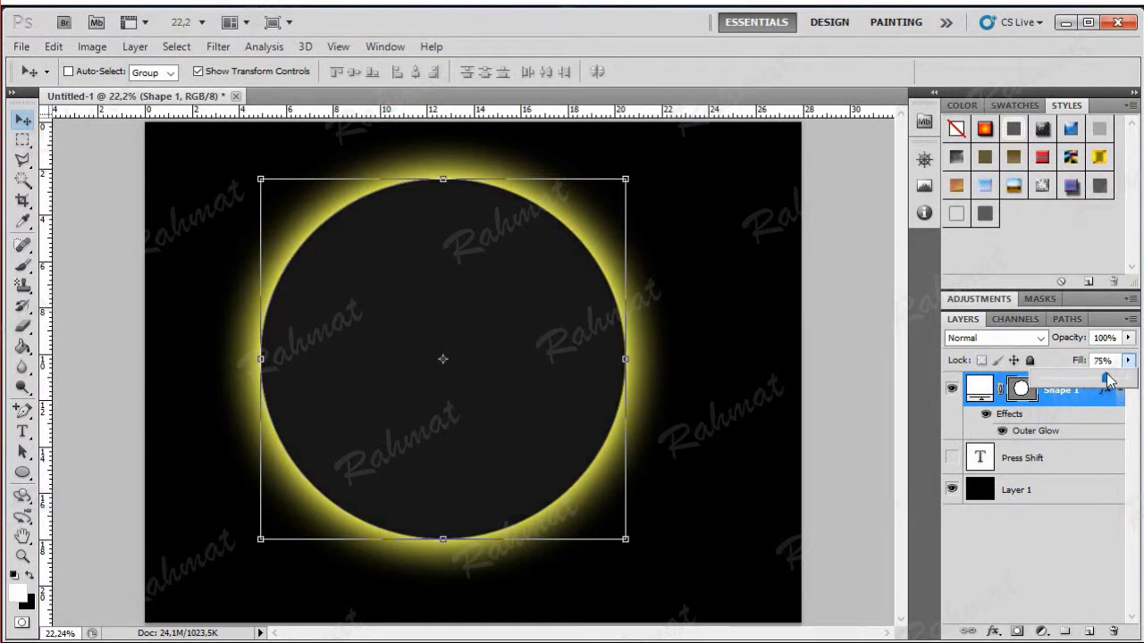
left_click_drag(1047, 381, 1021, 384)
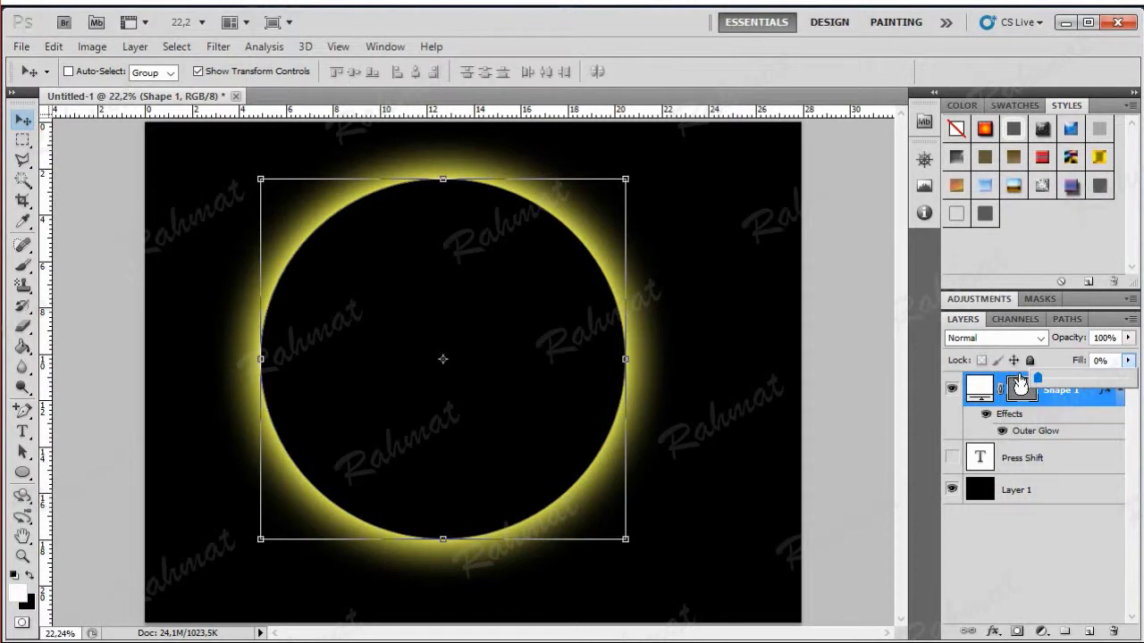
left_click(865, 350)
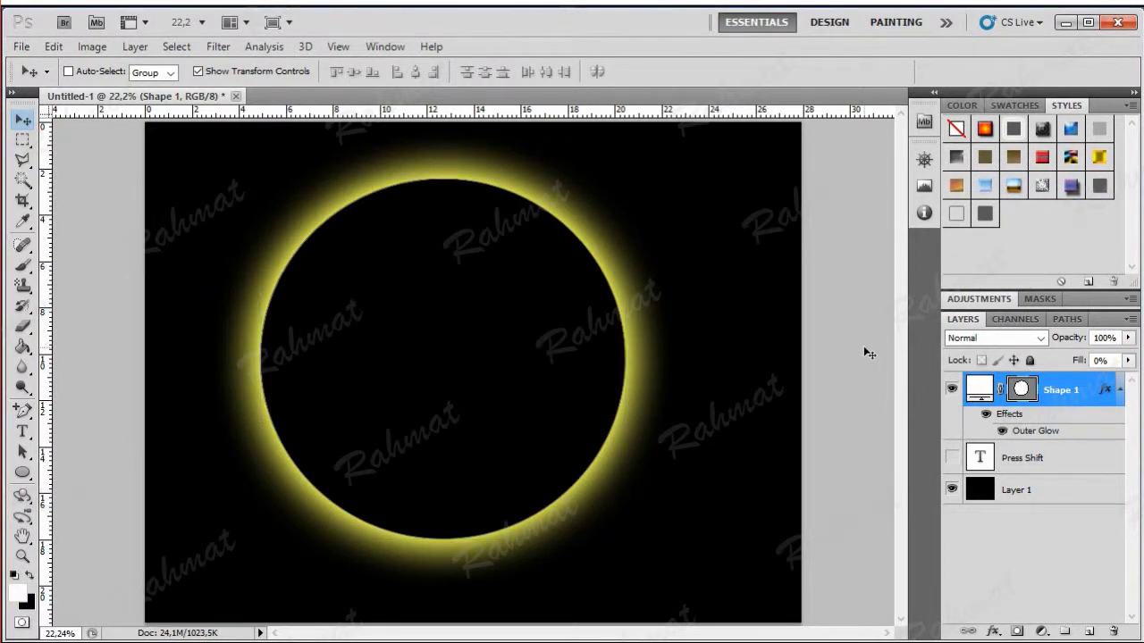
left_click(25, 141)
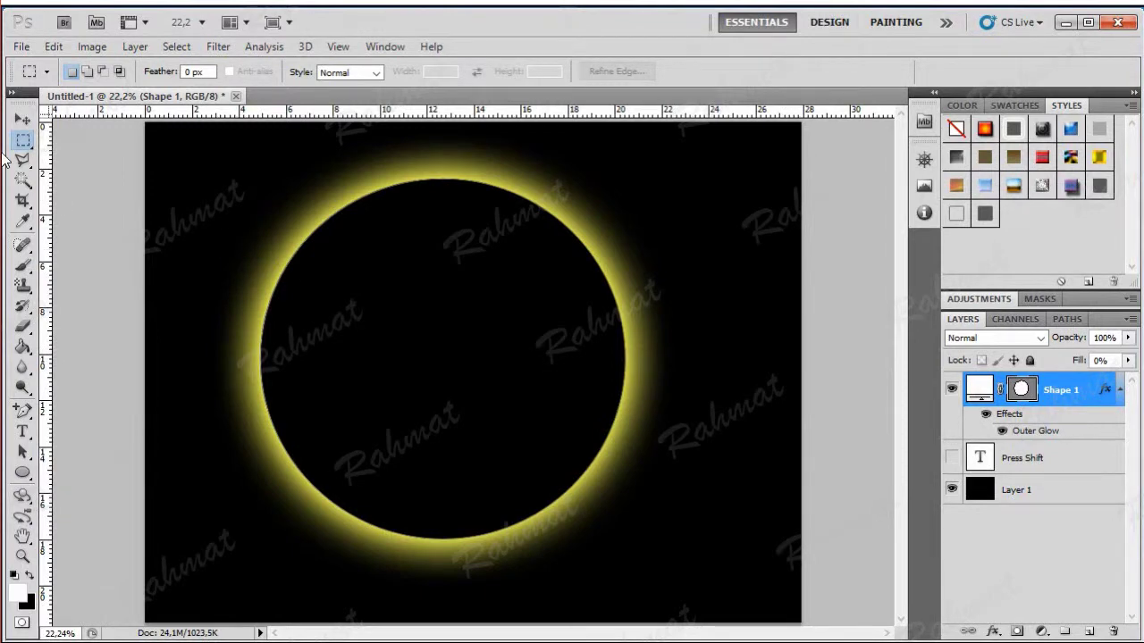
left_click(23, 118)
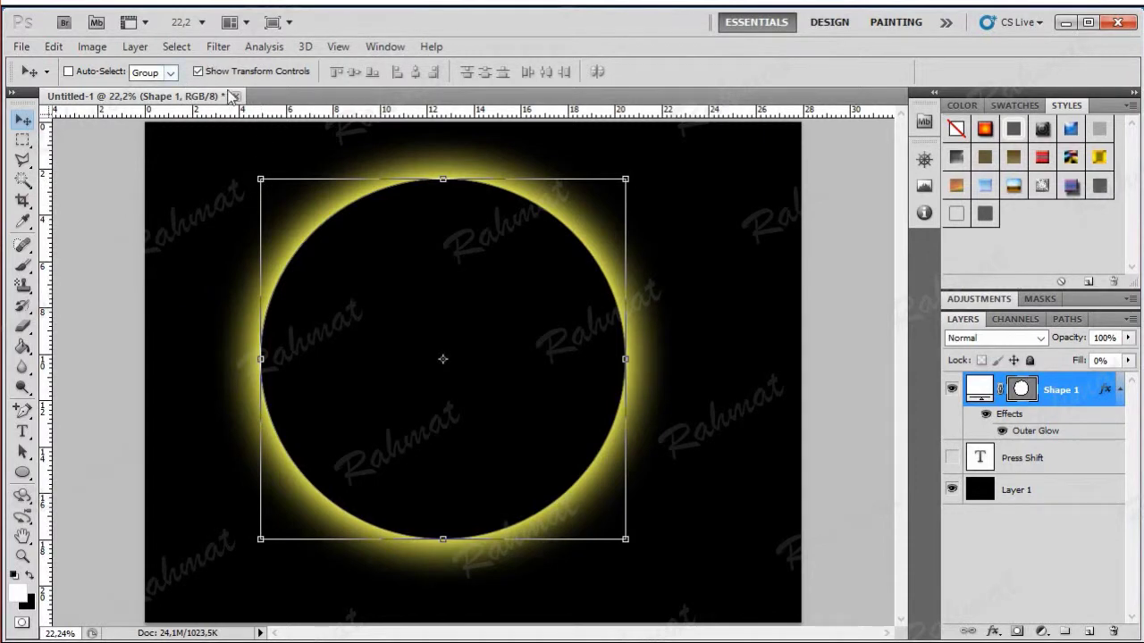
- Scale the glowing ring down to about 98% and move it right and down toward the canvas centre
left_click(198, 72)
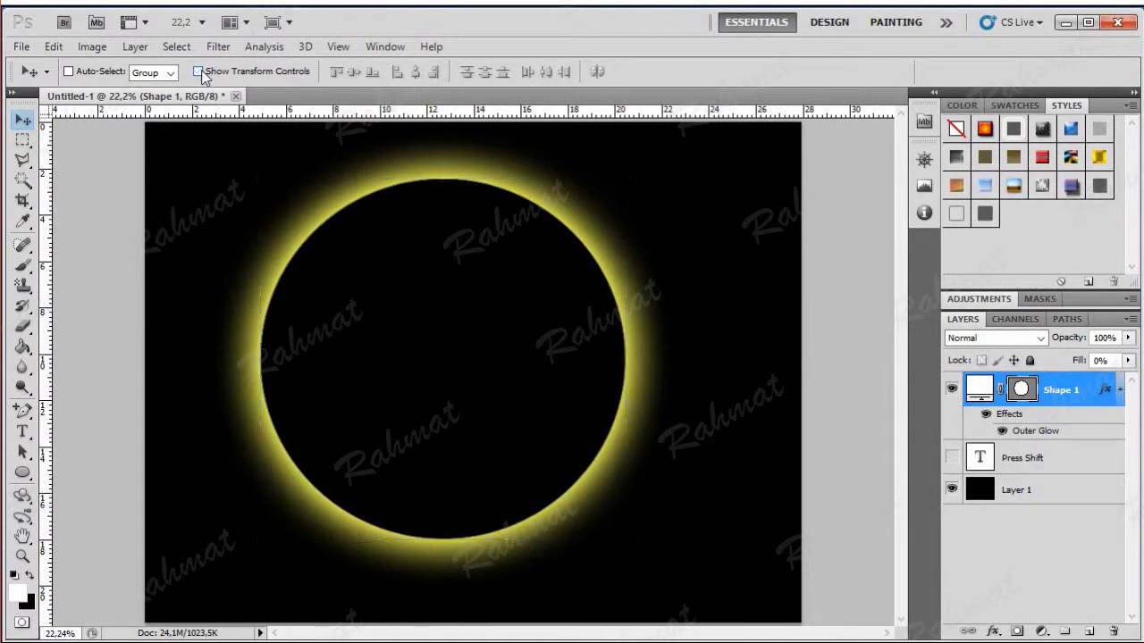
left_click(198, 71)
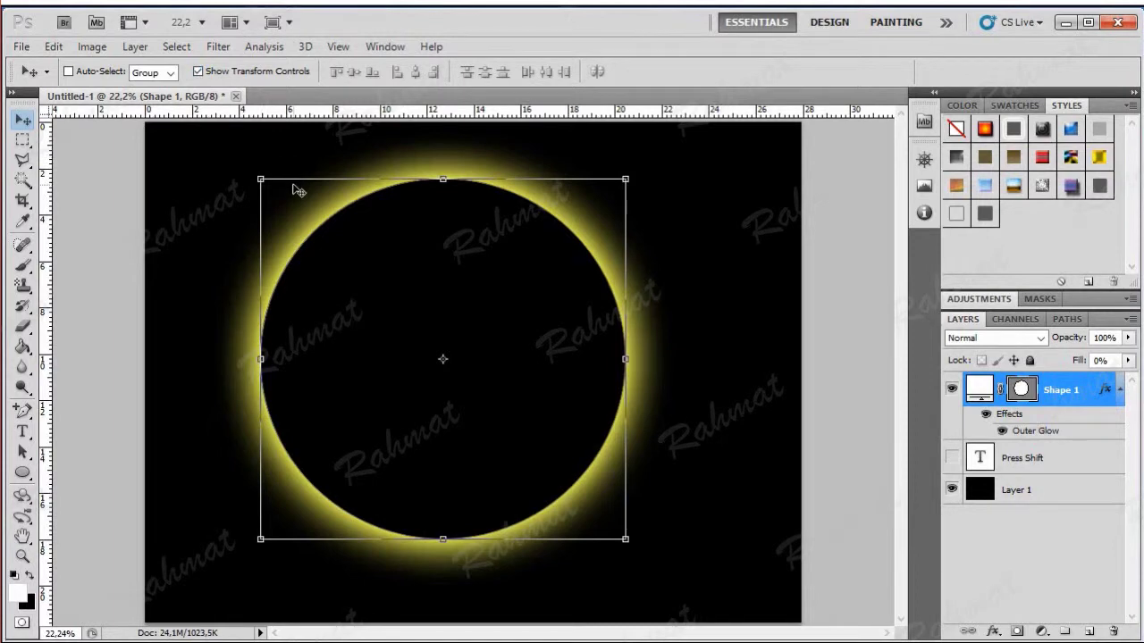
left_click(265, 182)
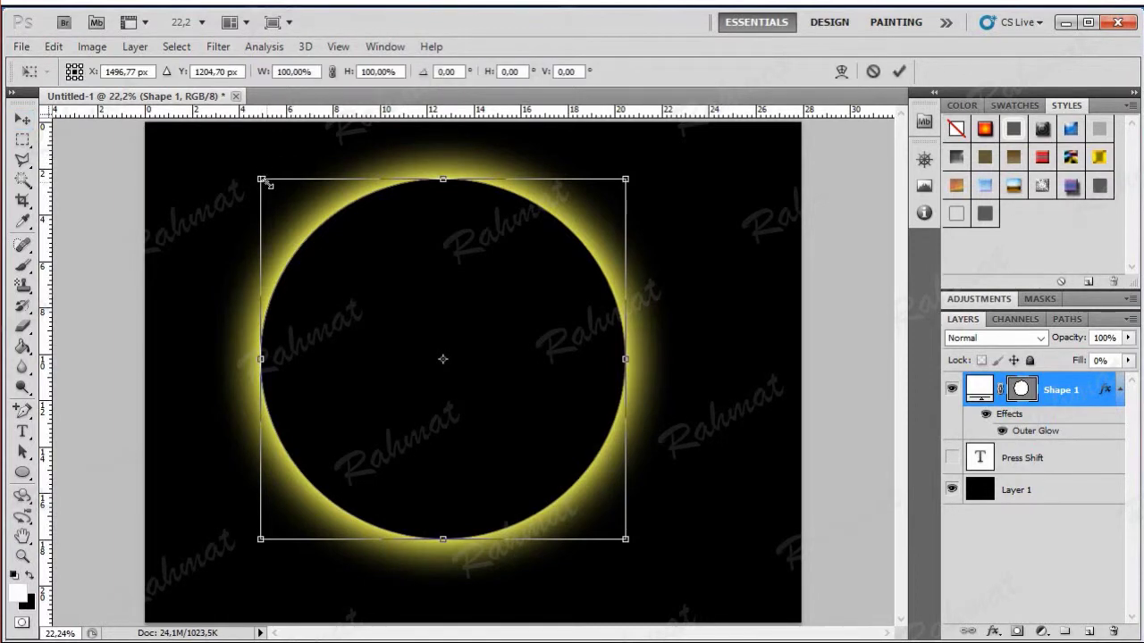
mouse_move(264, 181)
left_mouse_down()
mouse_move(277, 205)
mouse_move(253, 202)
mouse_move(264, 207)
mouse_move(247, 214)
left_mouse_up()
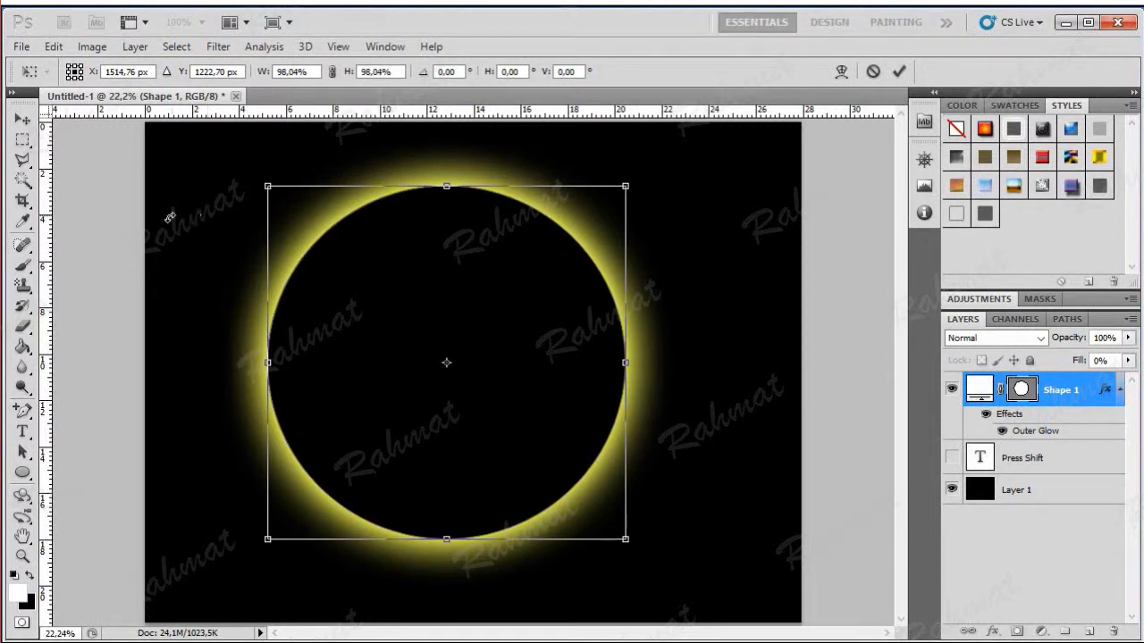
left_click(23, 121)
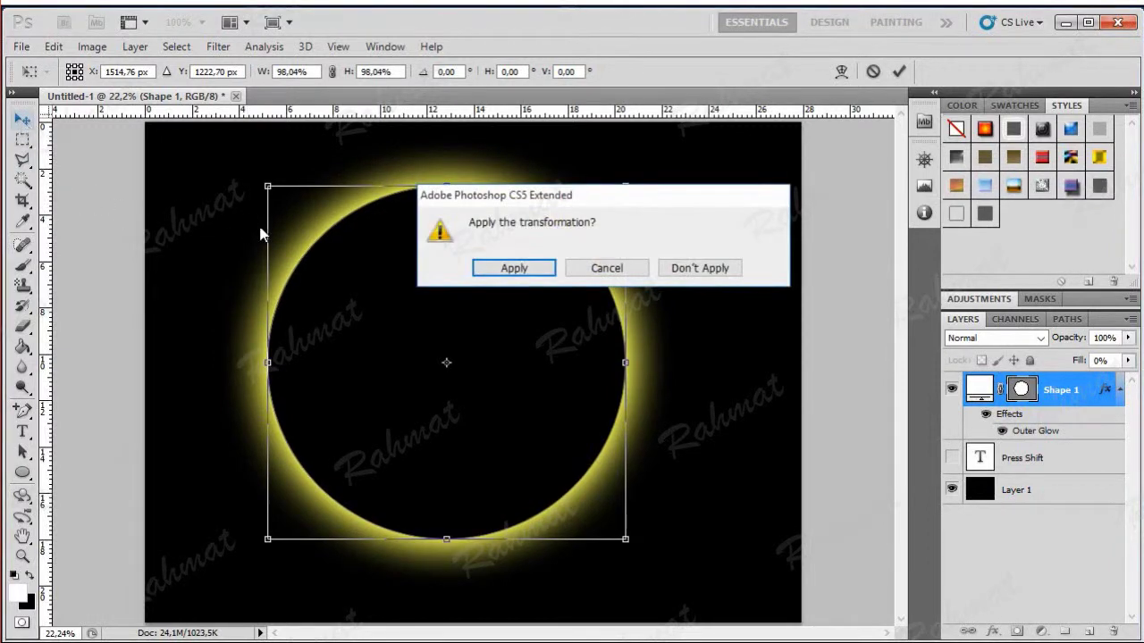
left_click(485, 267)
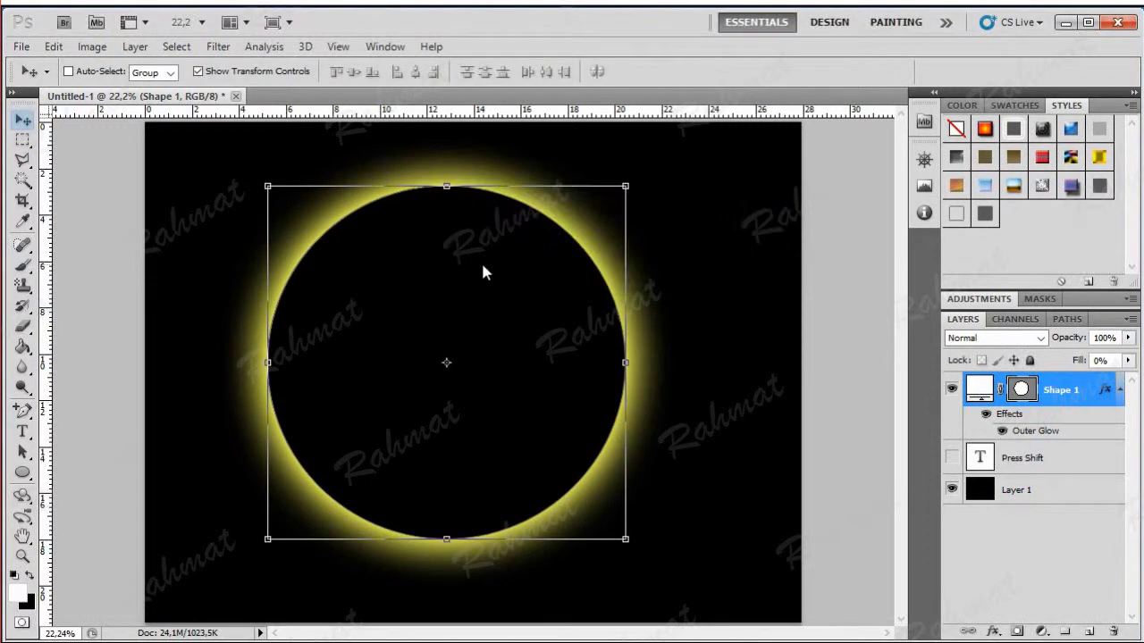
mouse_move(481, 336)
left_mouse_down()
mouse_move(507, 354)
mouse_move(503, 339)
left_mouse_up()
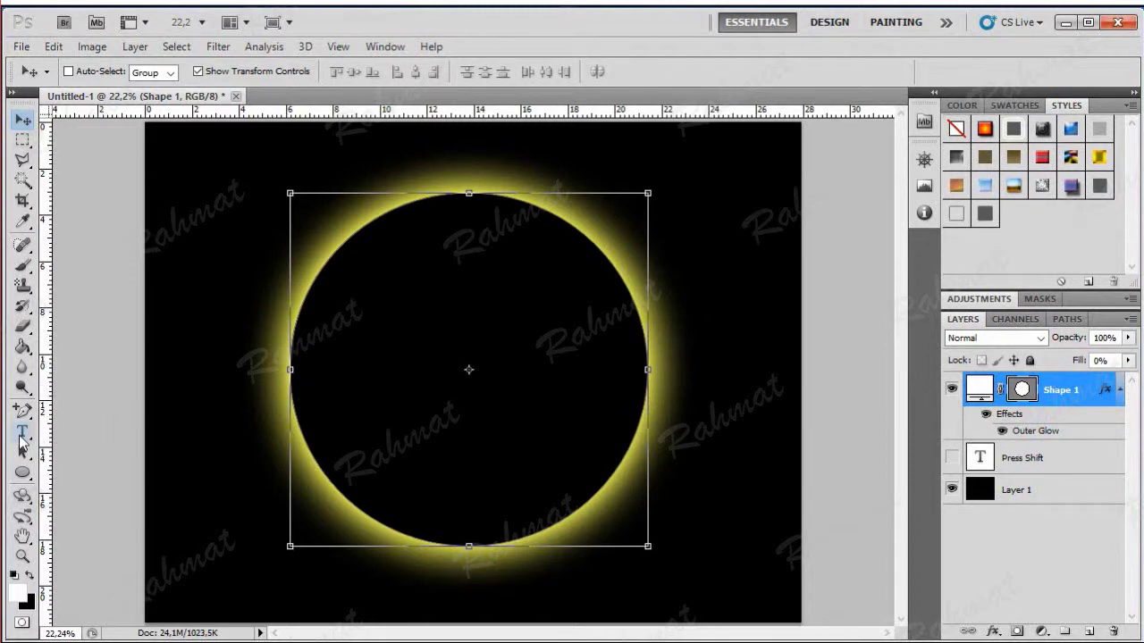
- Start a text insertion point left of the ring and choose the Milano LET font
left_click(22, 433)
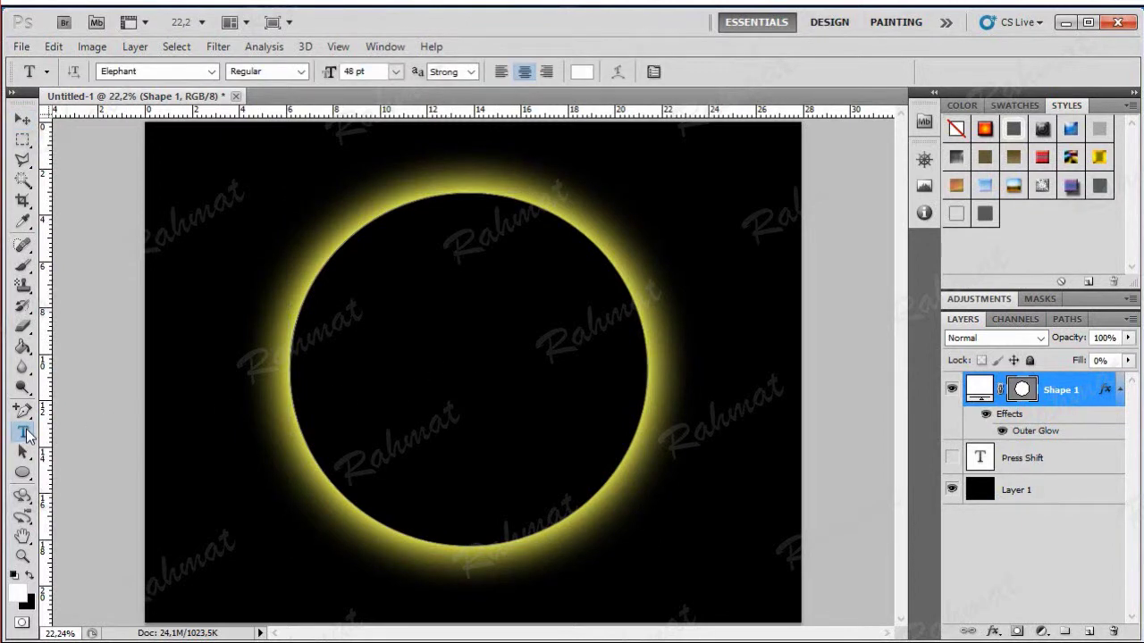
left_click(213, 310)
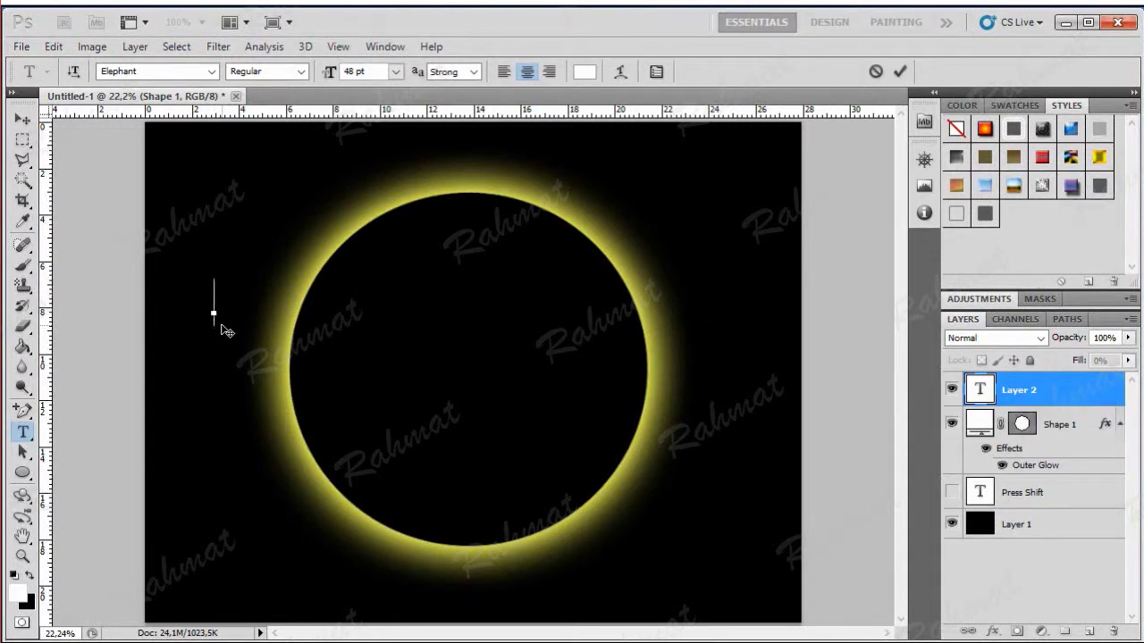
left_click(213, 71)
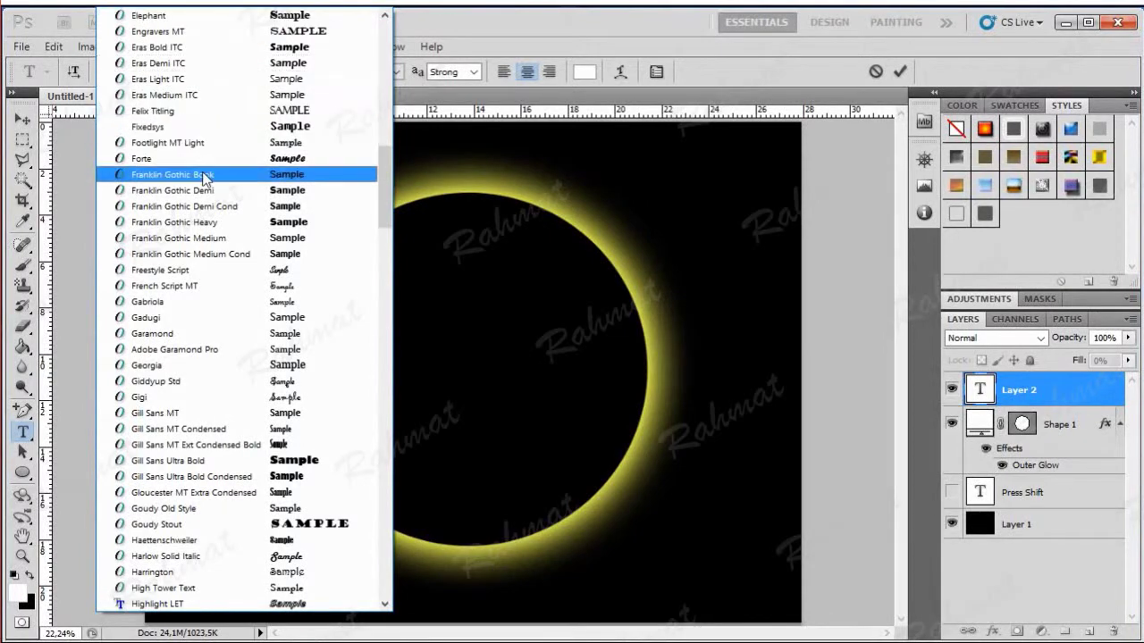
scroll(235, 337, "down", 1)
scroll(227, 327, "down", 5)
scroll(231, 349, "down", 7)
scroll(230, 350, "down", 4)
scroll(219, 301, "down", 10)
scroll(220, 375, "down", 4)
scroll(214, 386, "down", 2)
scroll(211, 398, "down", 9)
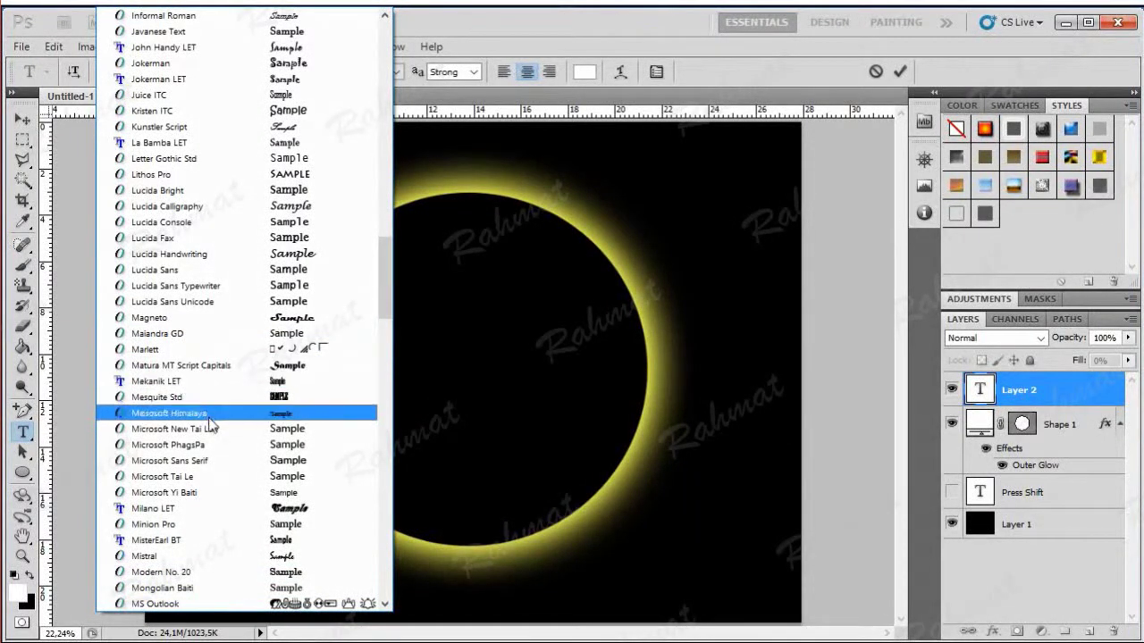
scroll(212, 436, "down", 1)
scroll(210, 438, "down", 5)
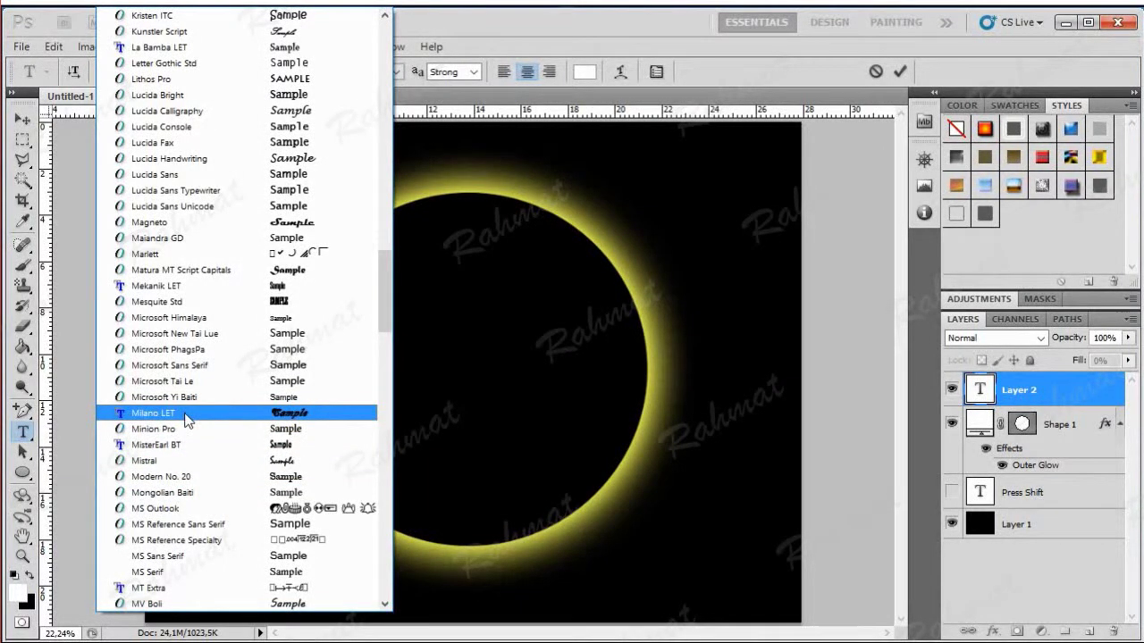
left_click(188, 415)
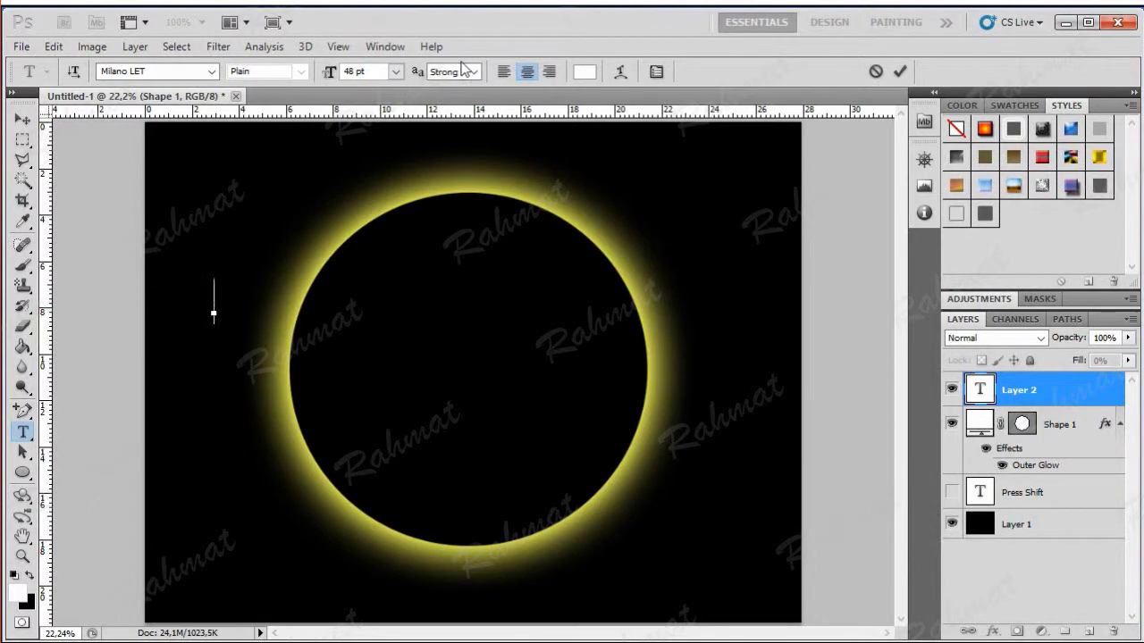
- Set the font size to 51,33 pt
left_click(396, 71)
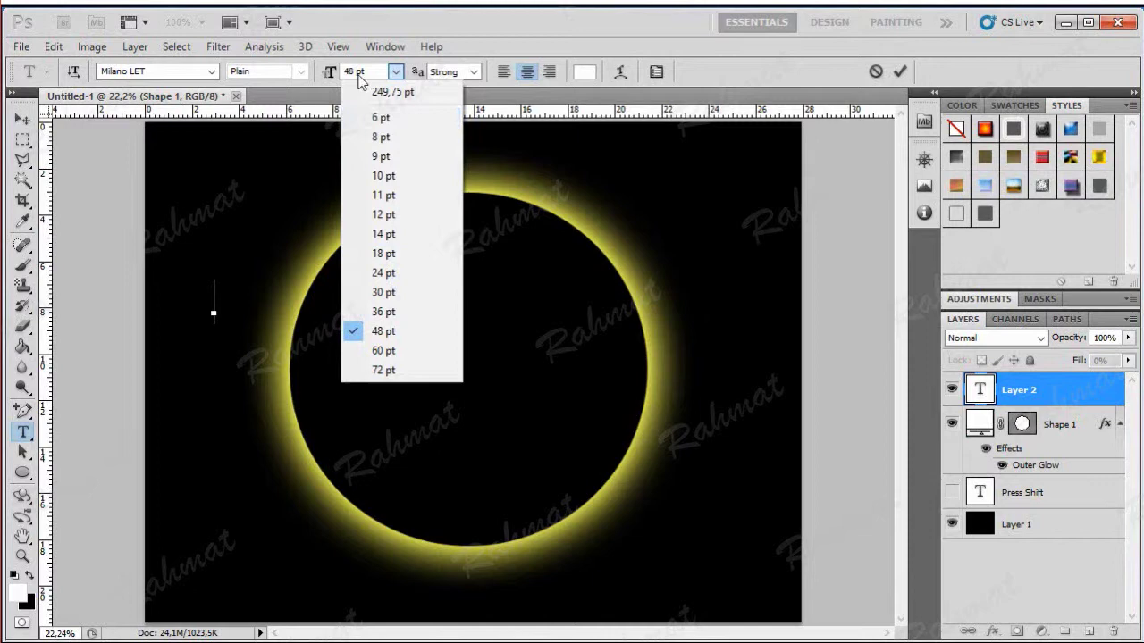
left_click(355, 75)
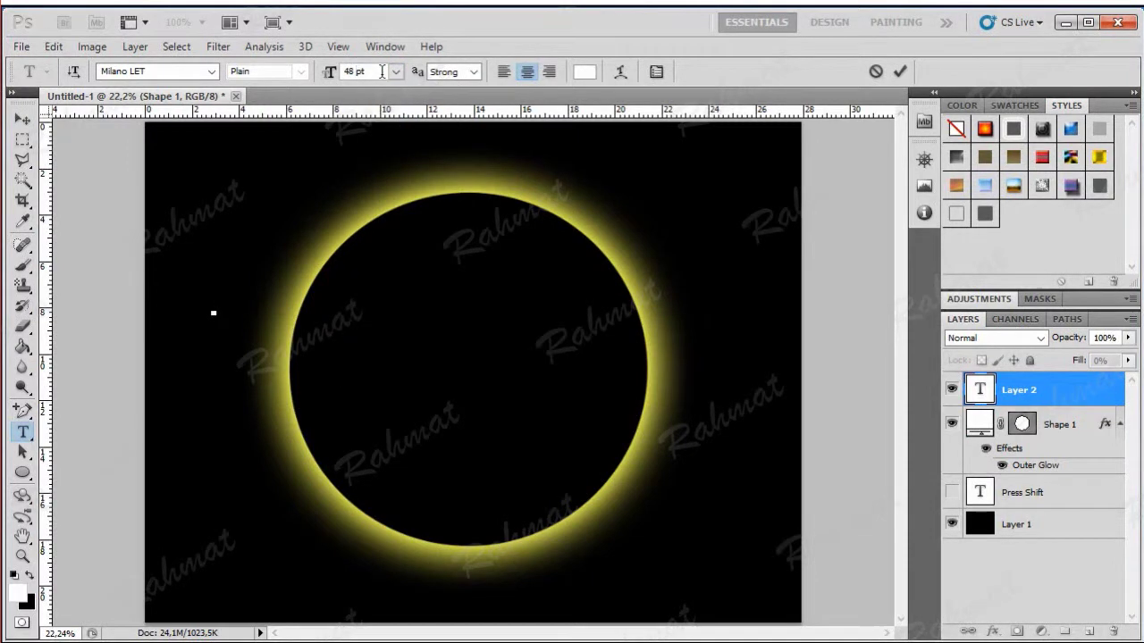
key("BackSpace")
type("5")
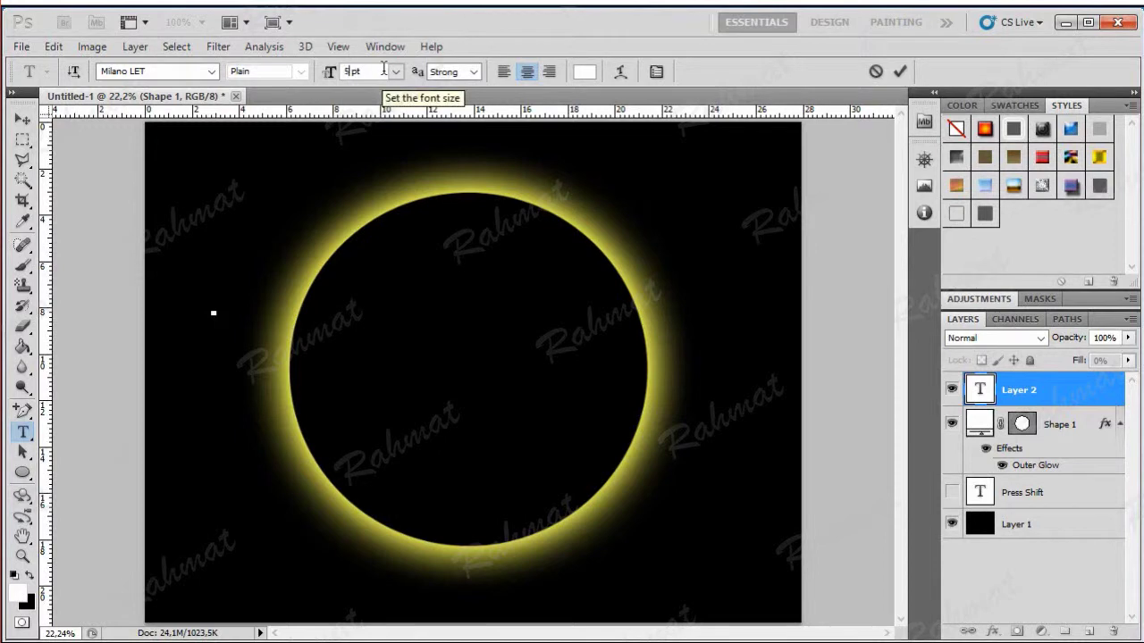
type("1,")
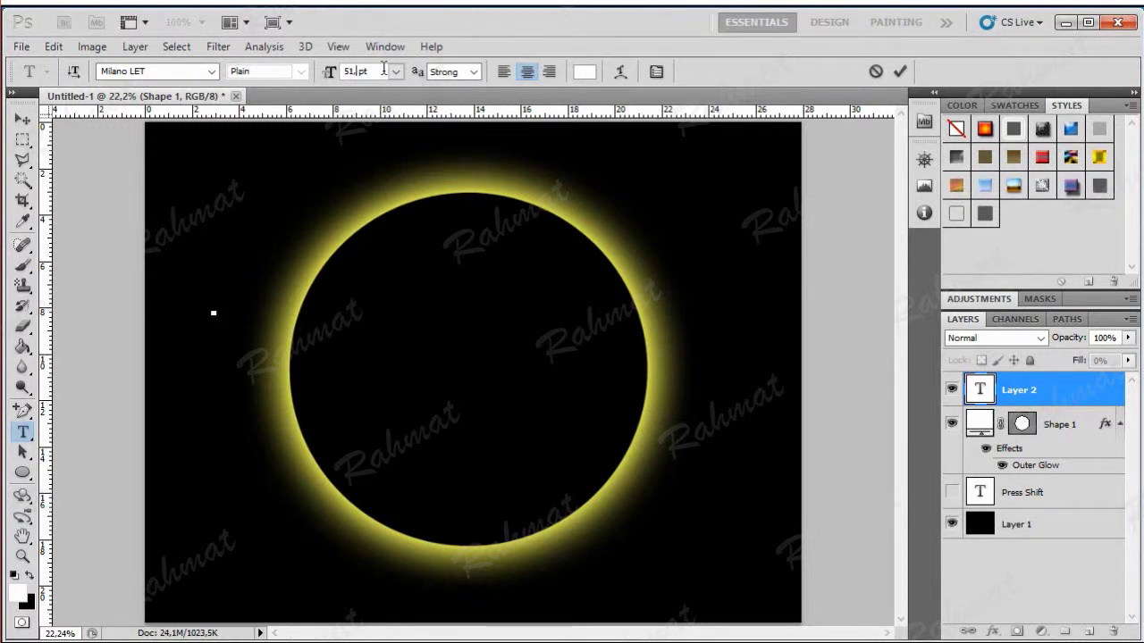
type("3")
key("Return")
- Type 'Happy New Year' and move the text into the centre of the ring
type("H")
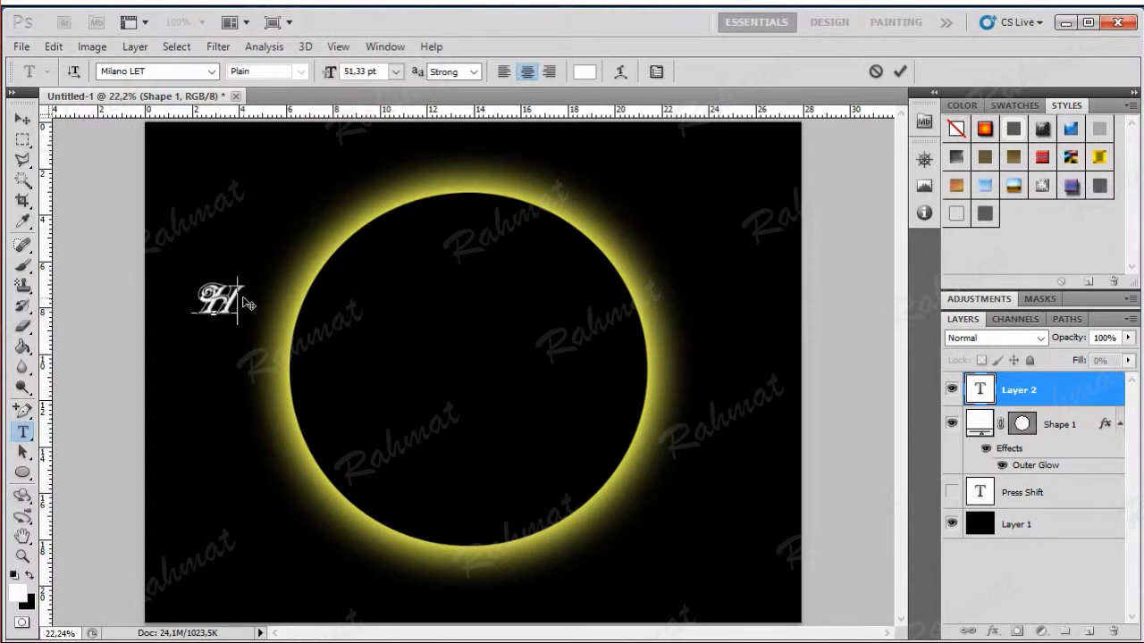
type("appy")
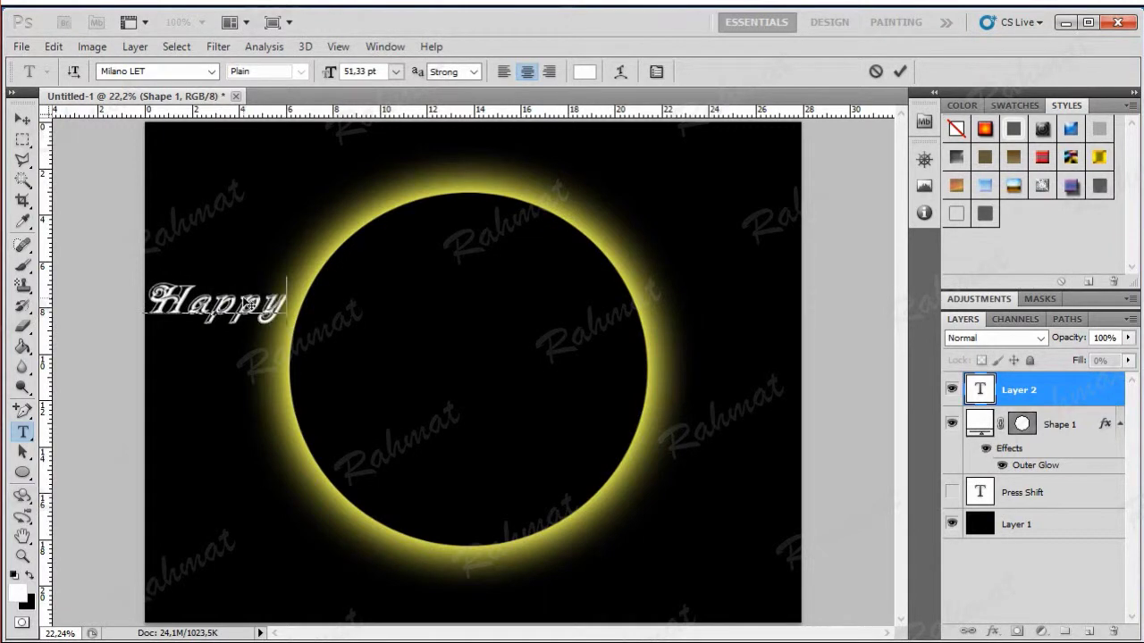
type(" New ")
type("Year")
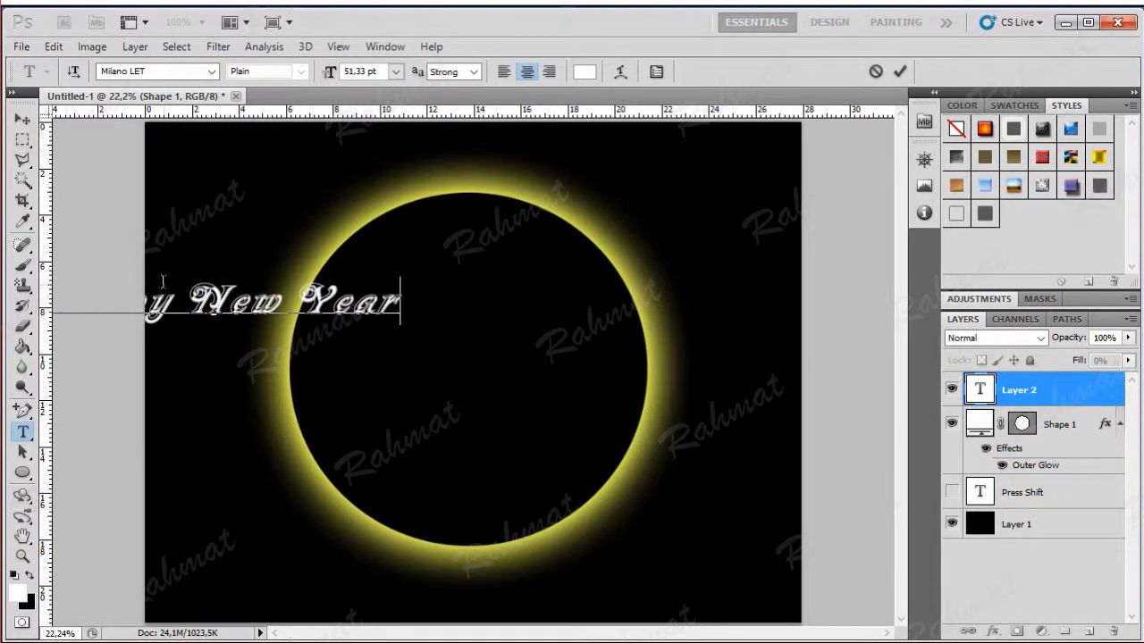
left_click(20, 121)
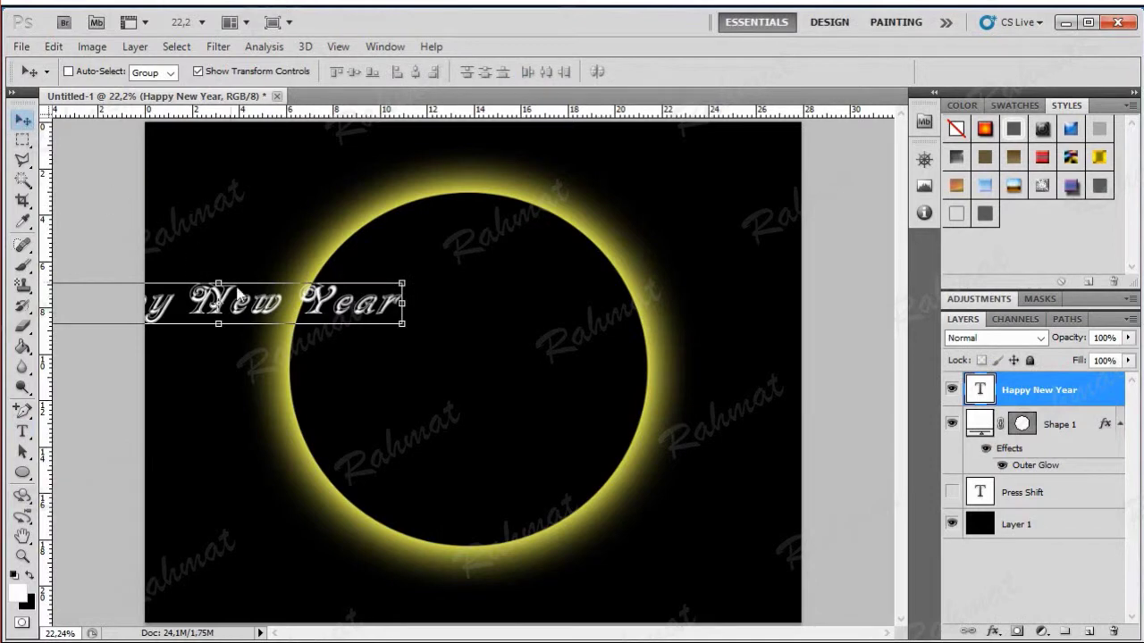
left_click_drag(248, 305, 489, 360)
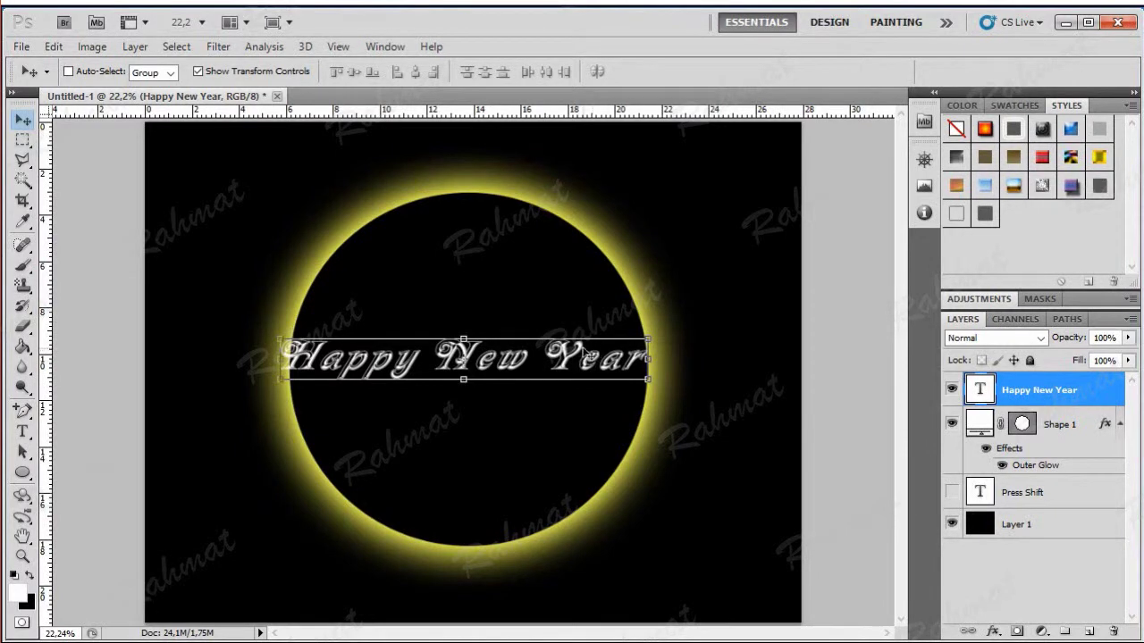
left_click_drag(585, 355, 608, 357)
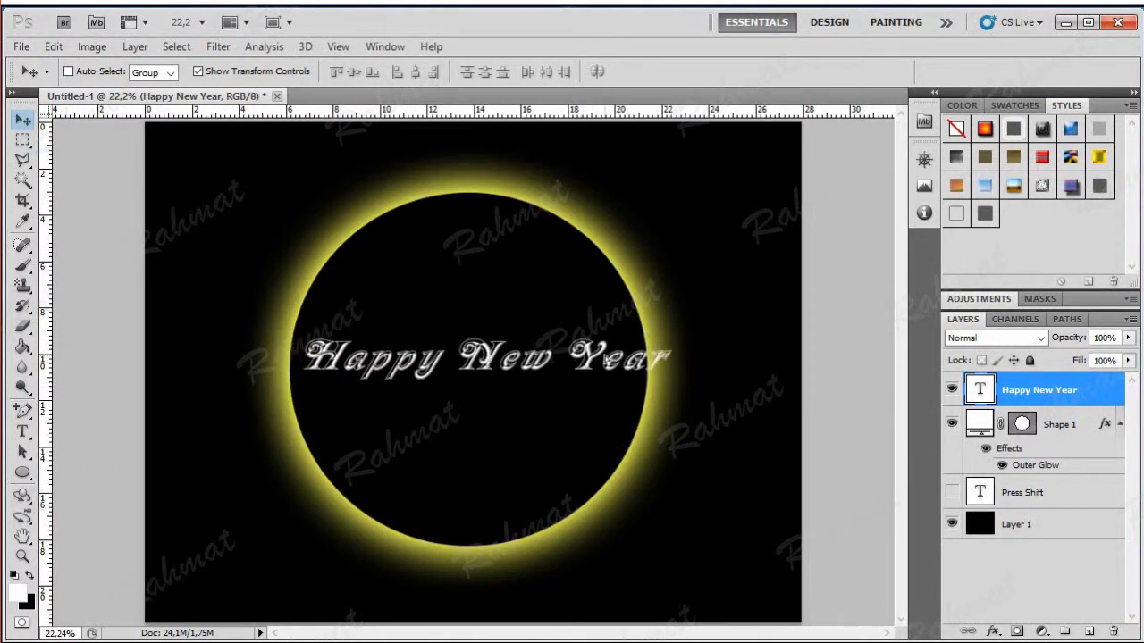
mouse_move(487, 358)
left_mouse_down()
mouse_move(478, 368)
mouse_move(478, 358)
left_mouse_up()
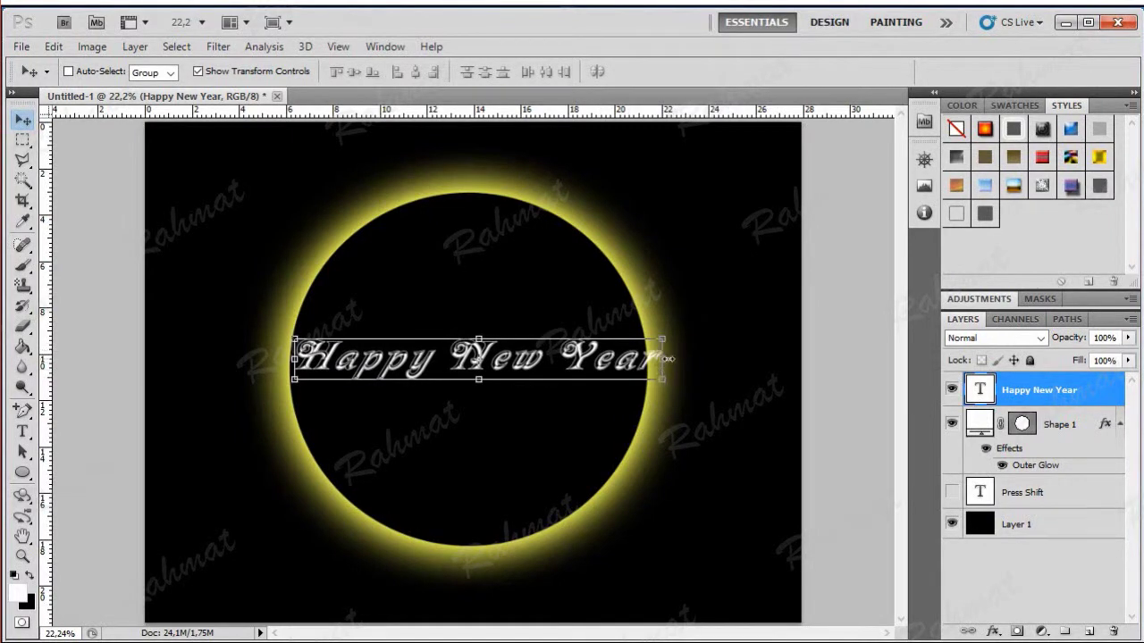
- Narrow the Happy New Year text to about 88% width, re-centre it, and apply the transform
left_click(660, 356)
left_click_drag(659, 356, 620, 356)
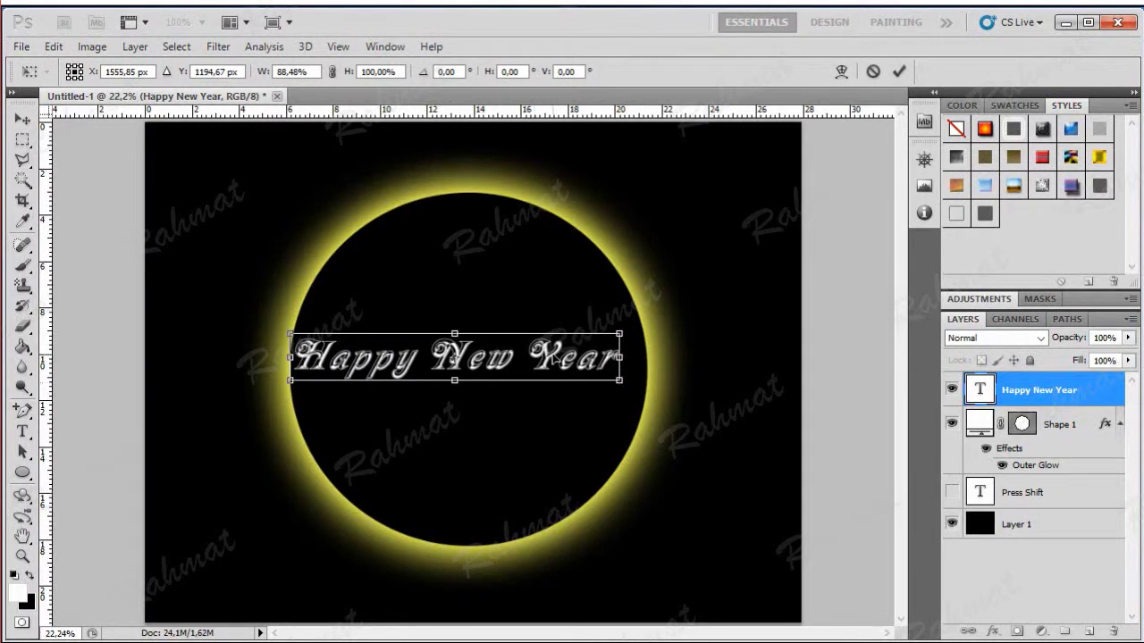
left_click_drag(552, 358, 566, 360)
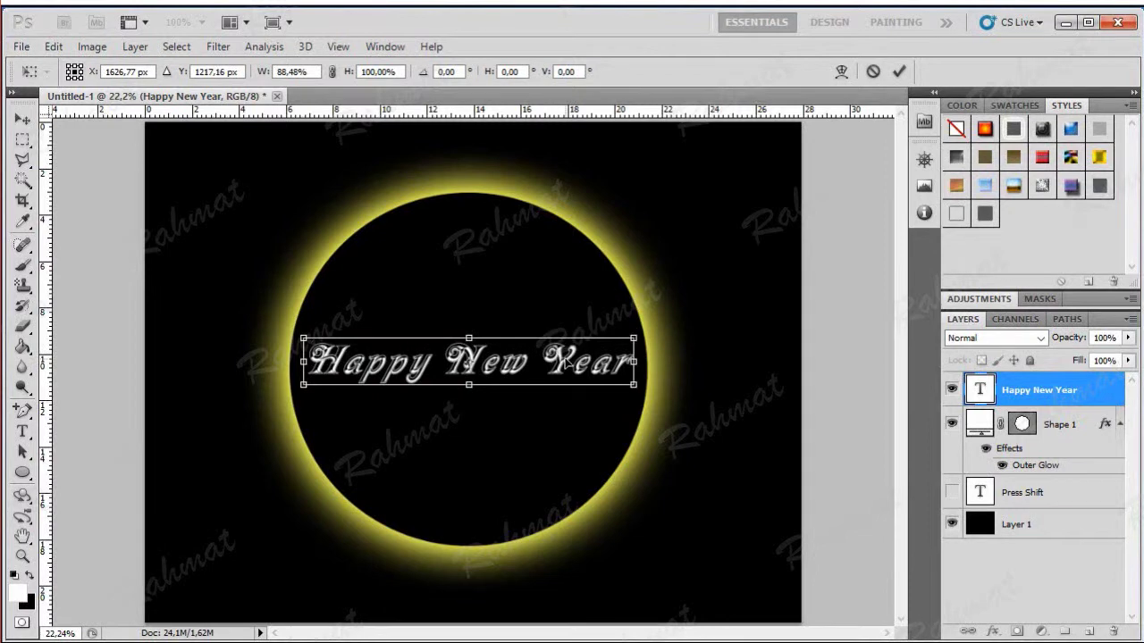
left_click(23, 119)
left_click(515, 271)
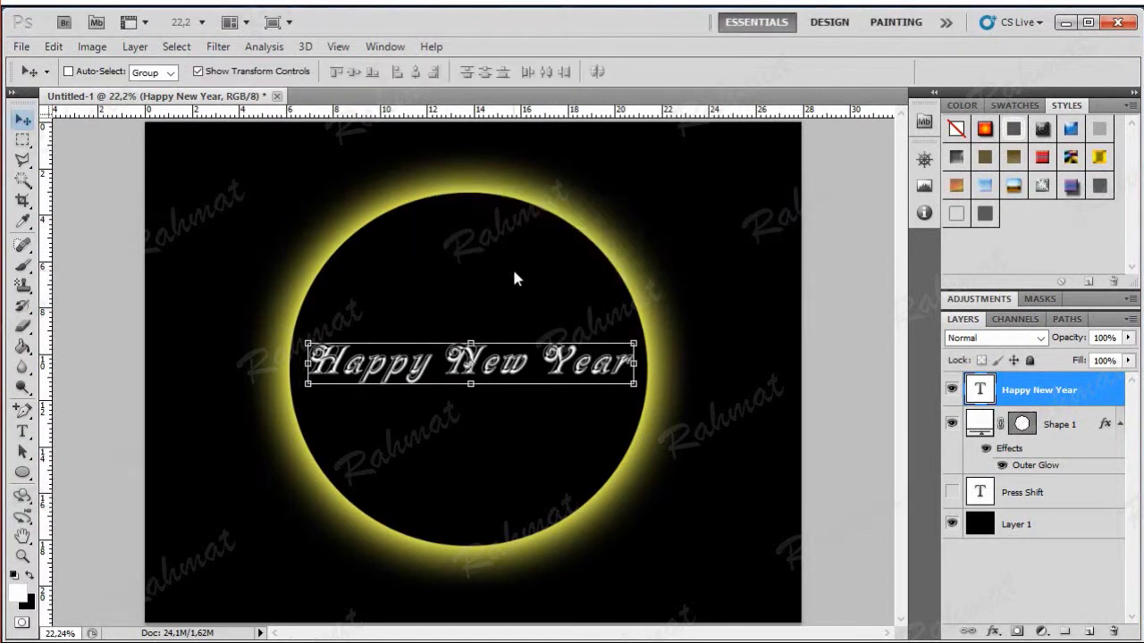
- Replace the styles with the Text Effects set and apply its white outer-glow style to Happy New Year
left_click(1130, 106)
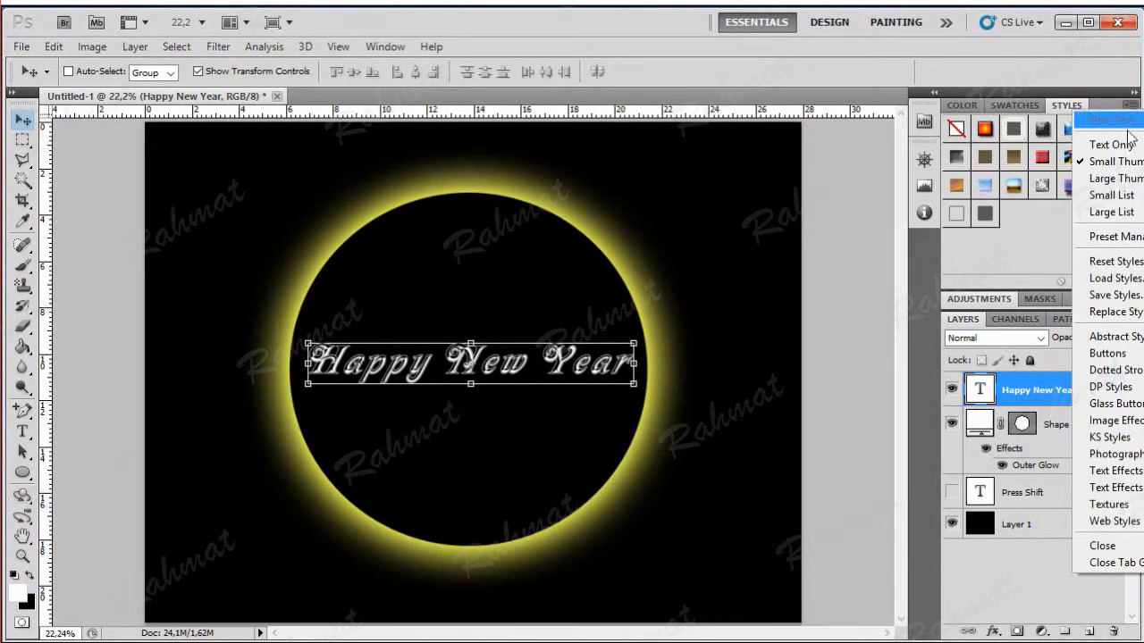
left_click(1104, 488)
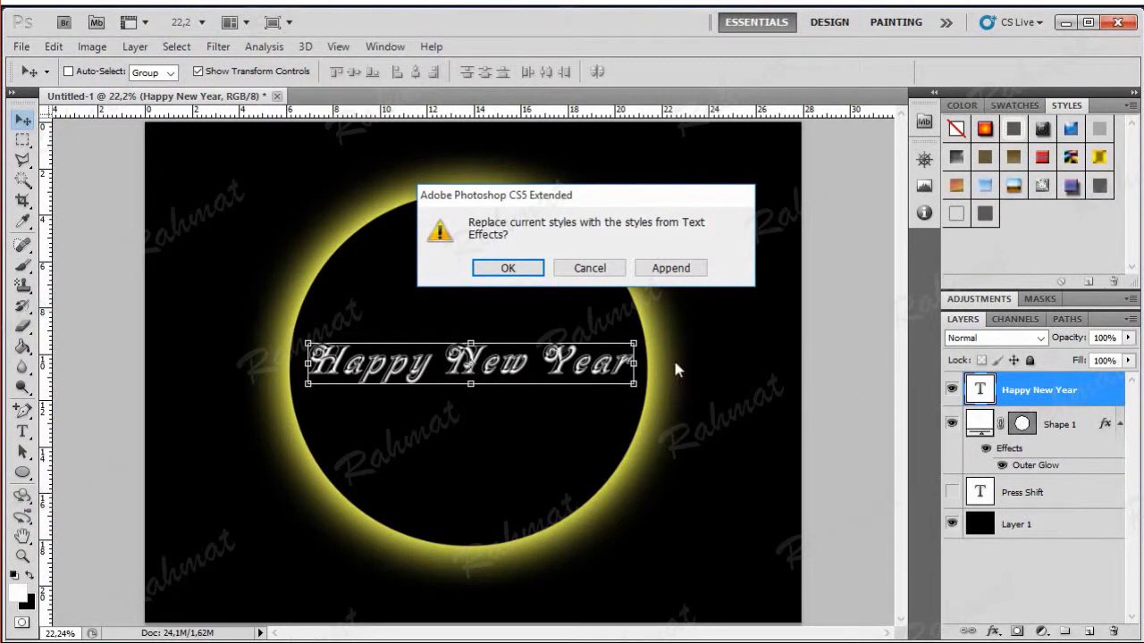
left_click(512, 268)
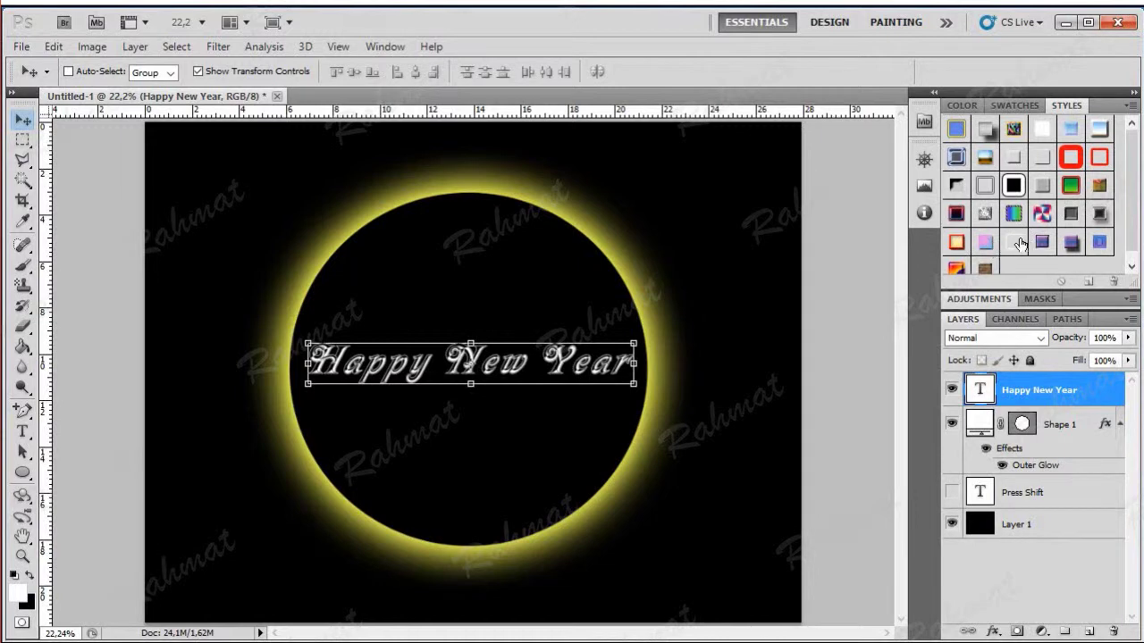
left_click(1012, 242)
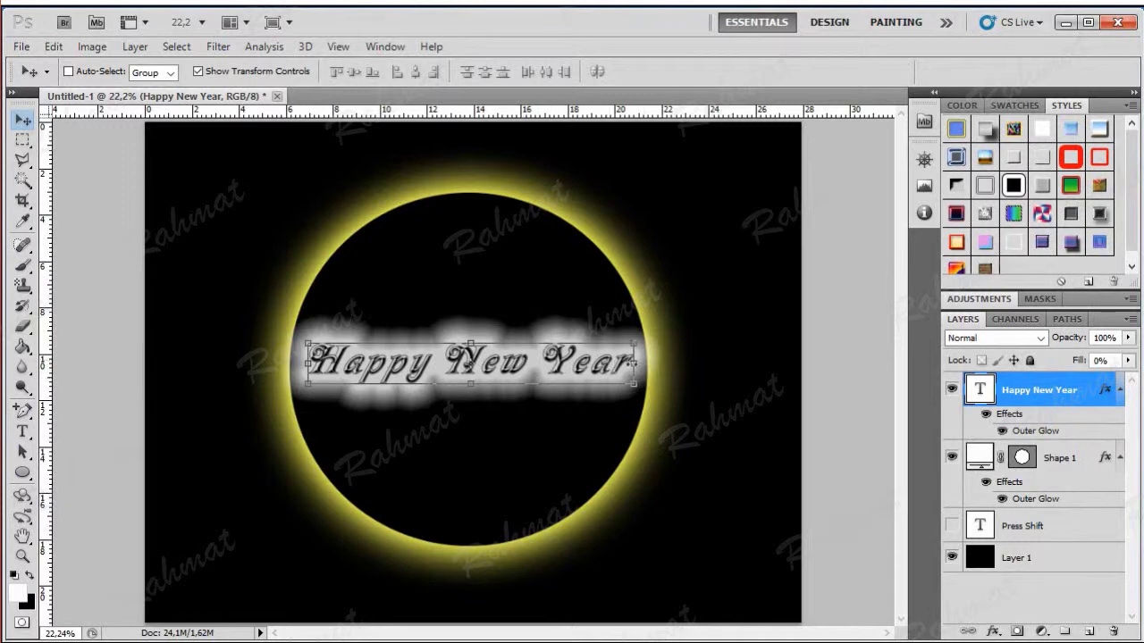
- Stretch the glowing Happy New Year text slightly wider with Free Transform and commit
key("ctrl+t")
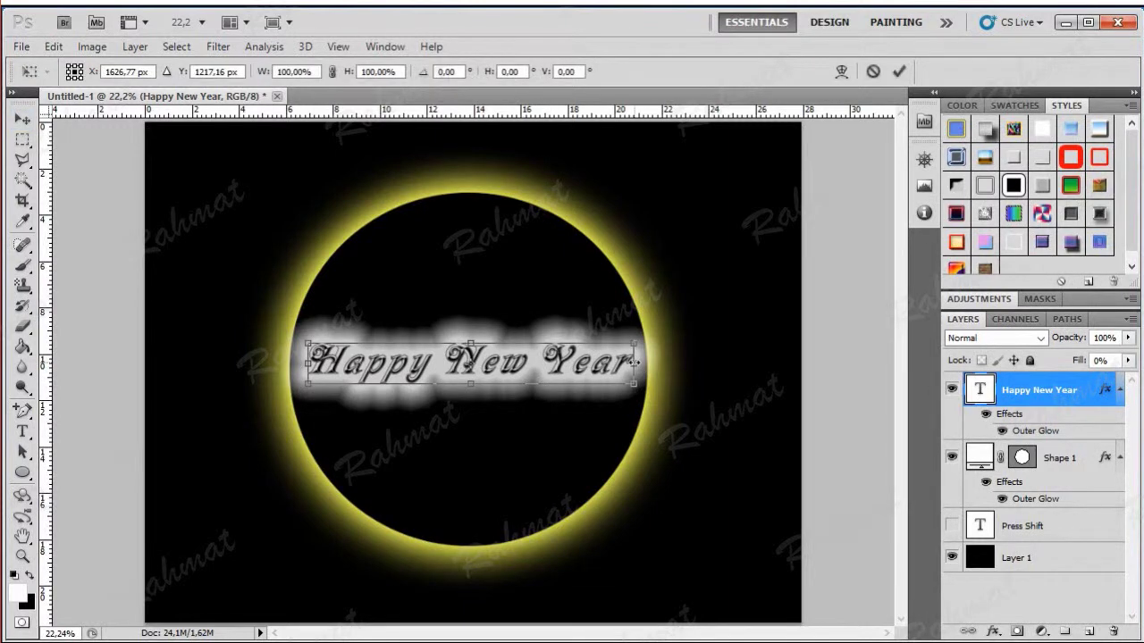
left_click_drag(637, 362, 617, 362)
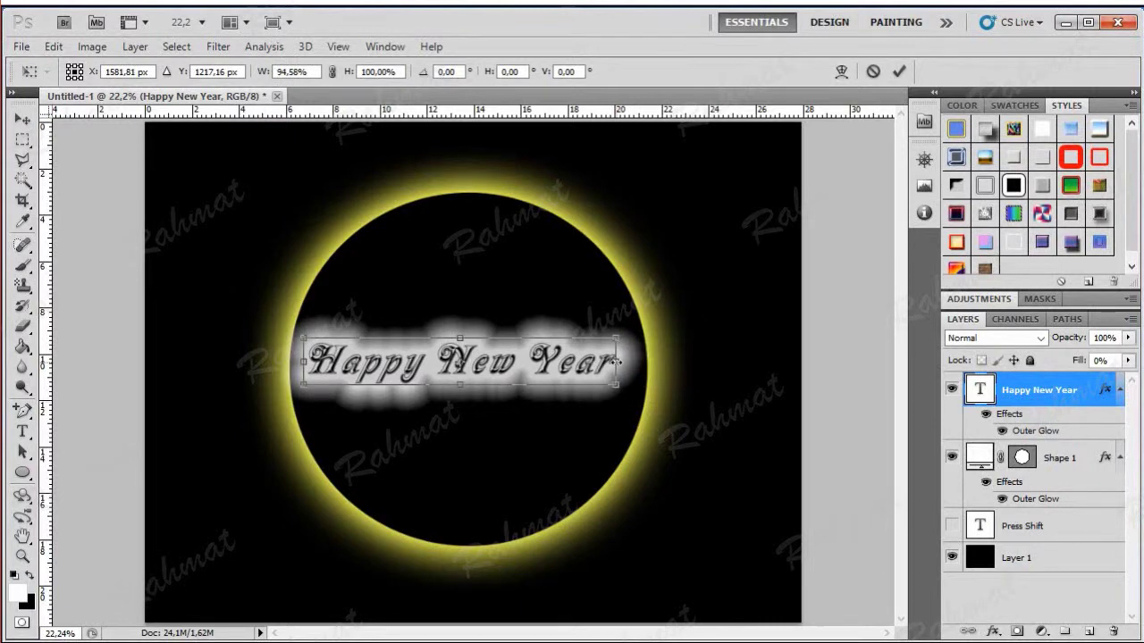
left_click_drag(617, 362, 621, 362)
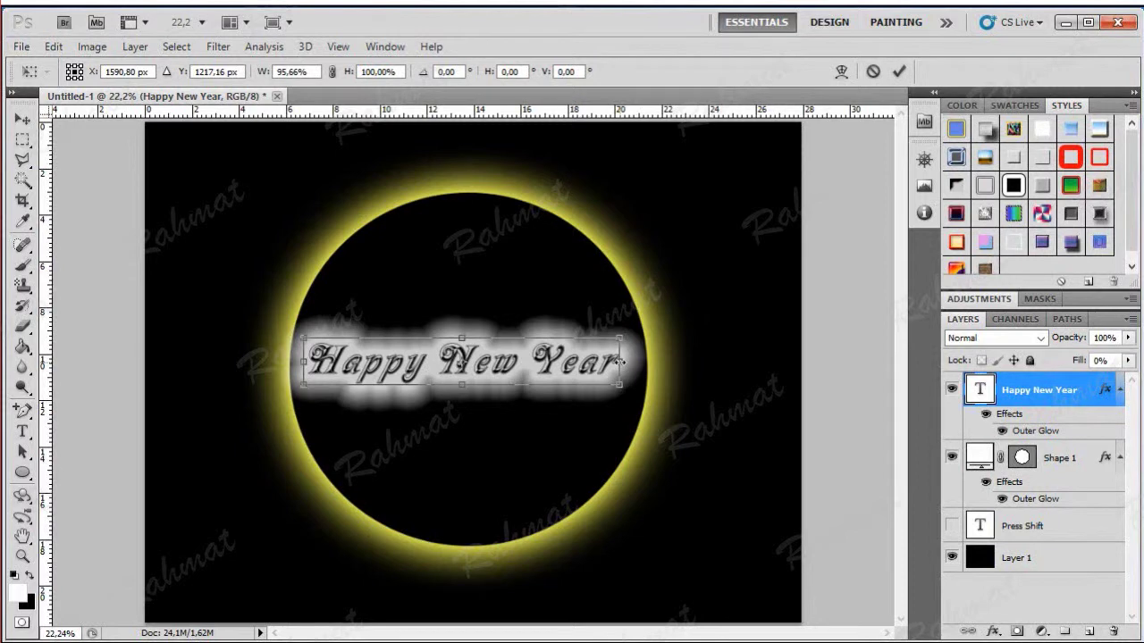
left_click_drag(621, 362, 637, 359)
key("Return")
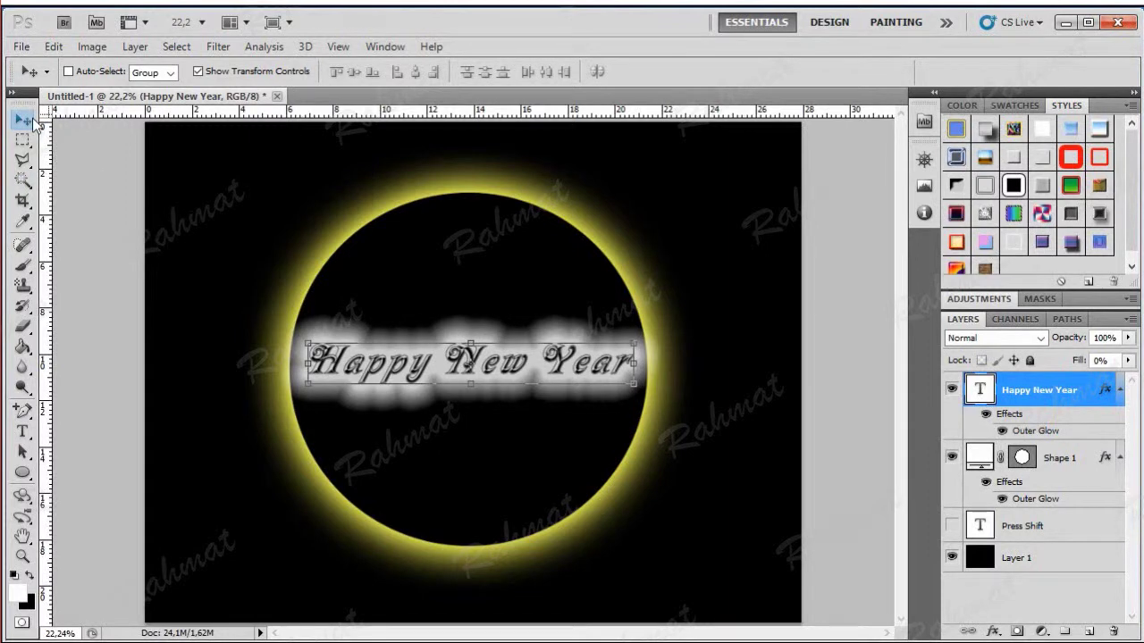
- Nudge the text one step left and two steps down inside the ring
key("ctrl+h")
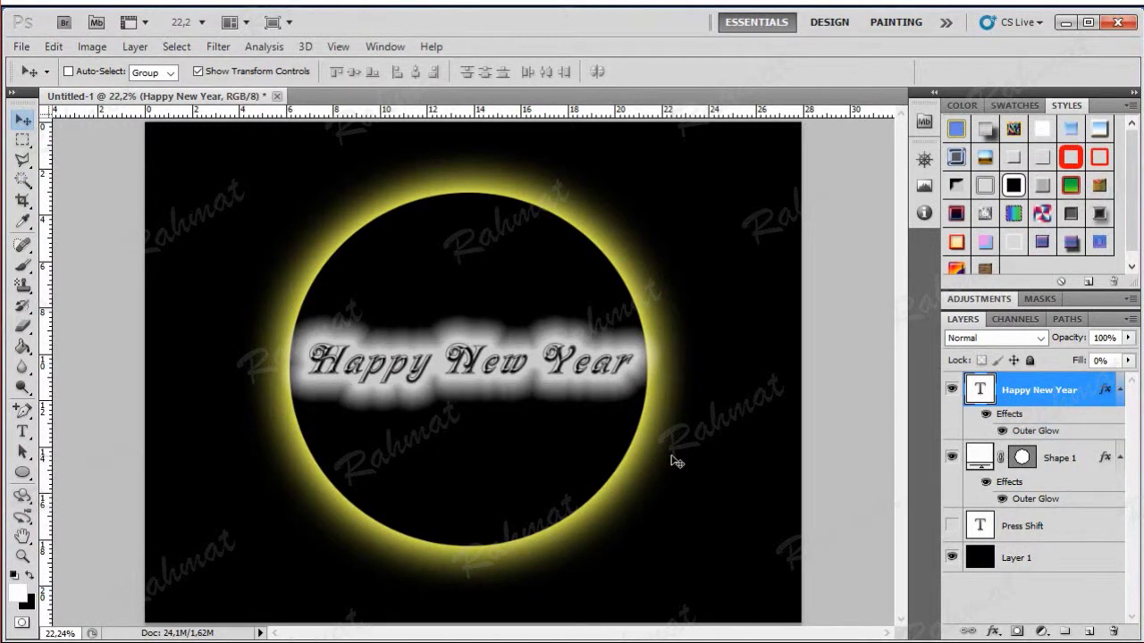
key("ctrl+h")
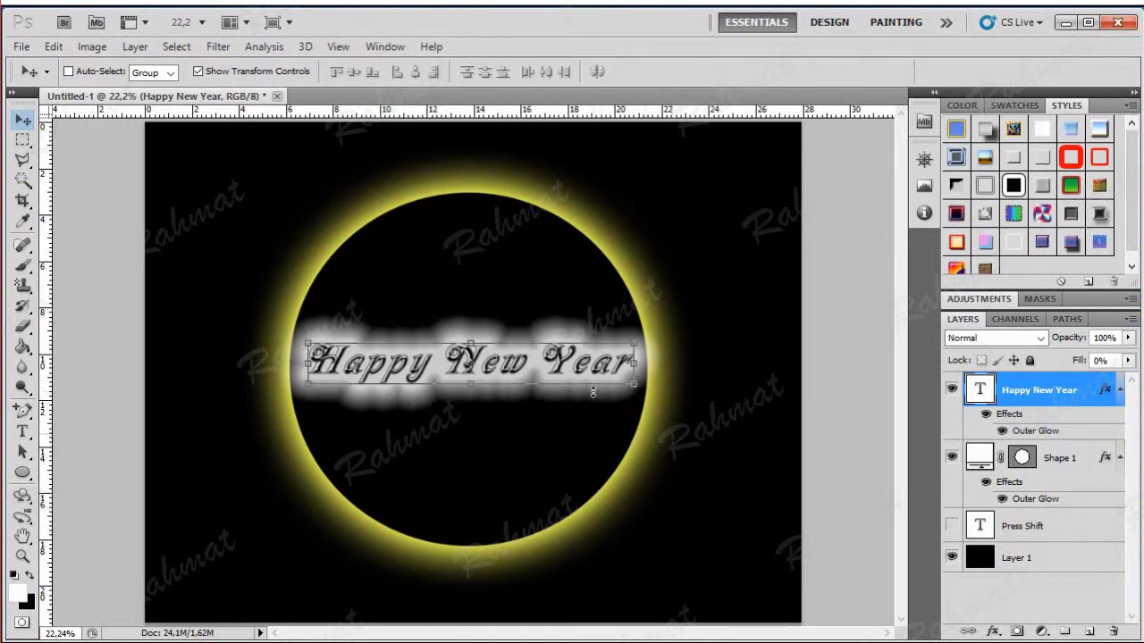
key("Left")
key("Left")
key("Left")
key("Left")
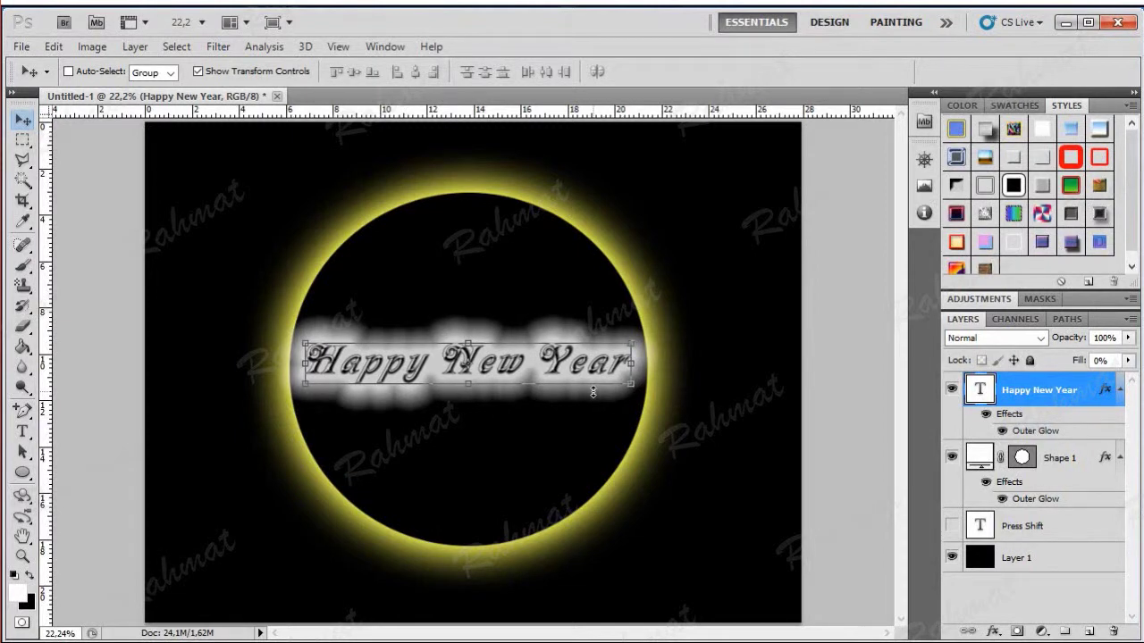
key("Down")
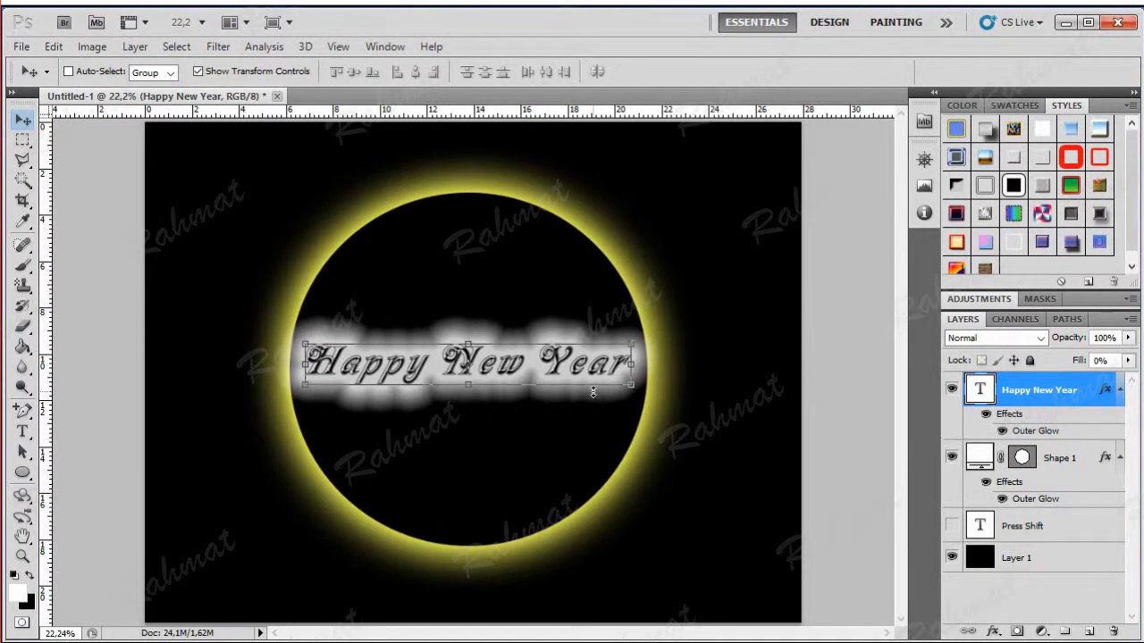
key("Down")
key("Down")
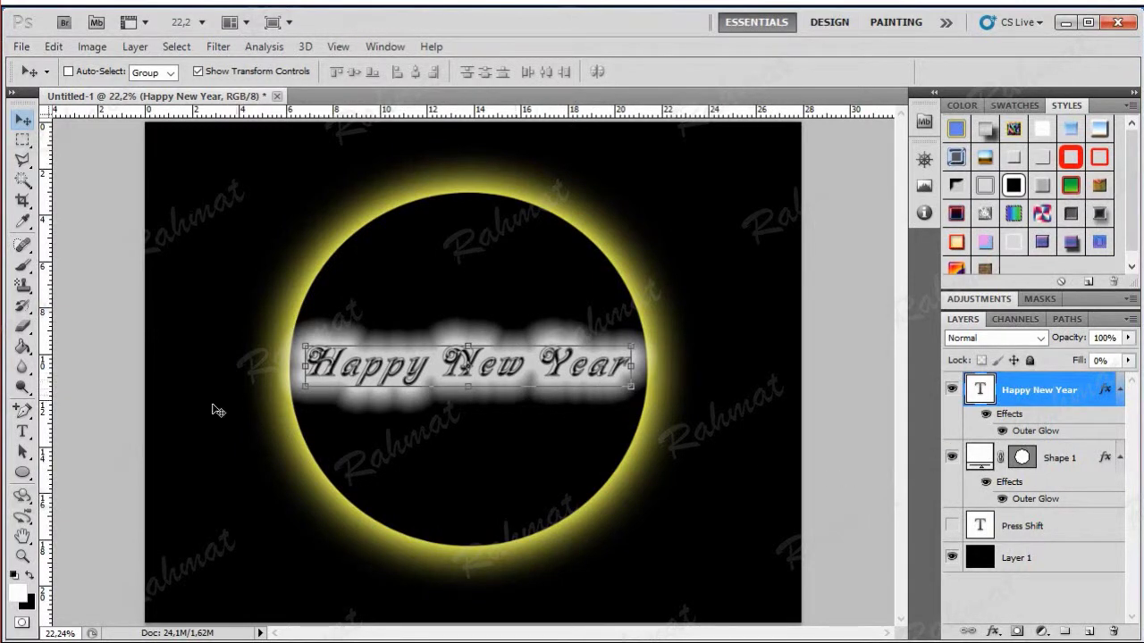
- Type '2019' left of the circle and select the characters
left_click(24, 433)
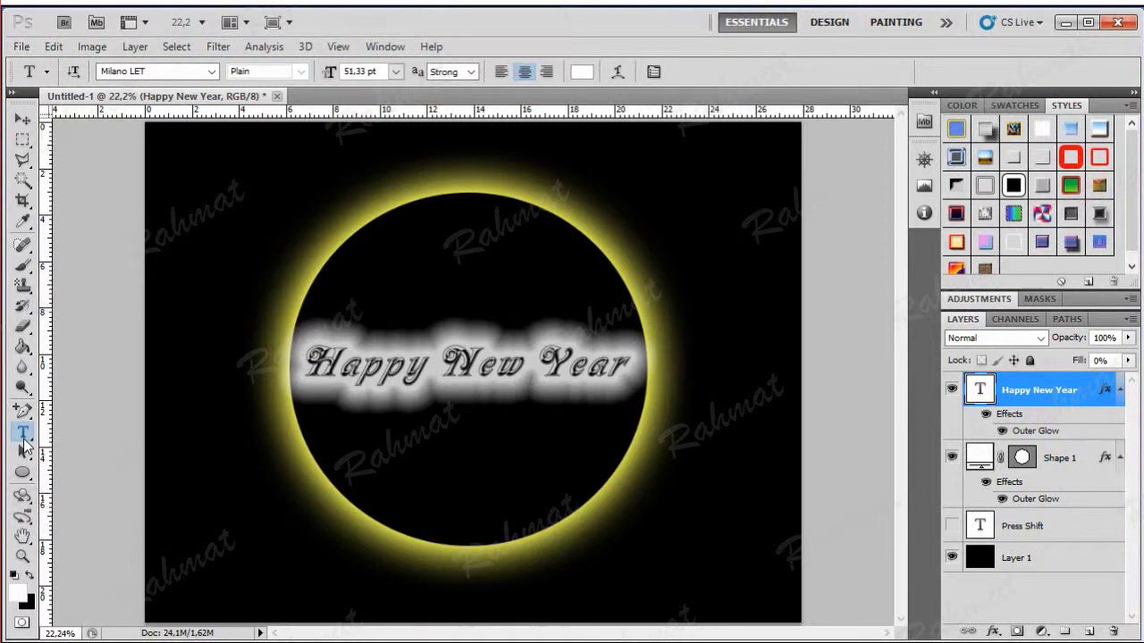
left_click(201, 304)
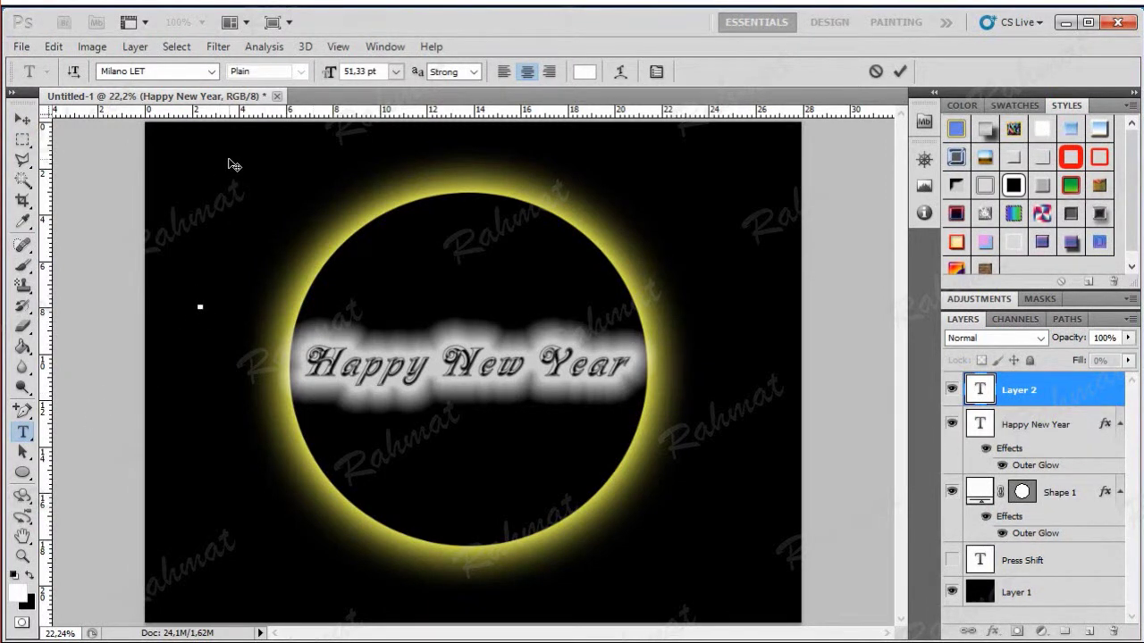
type("2019")
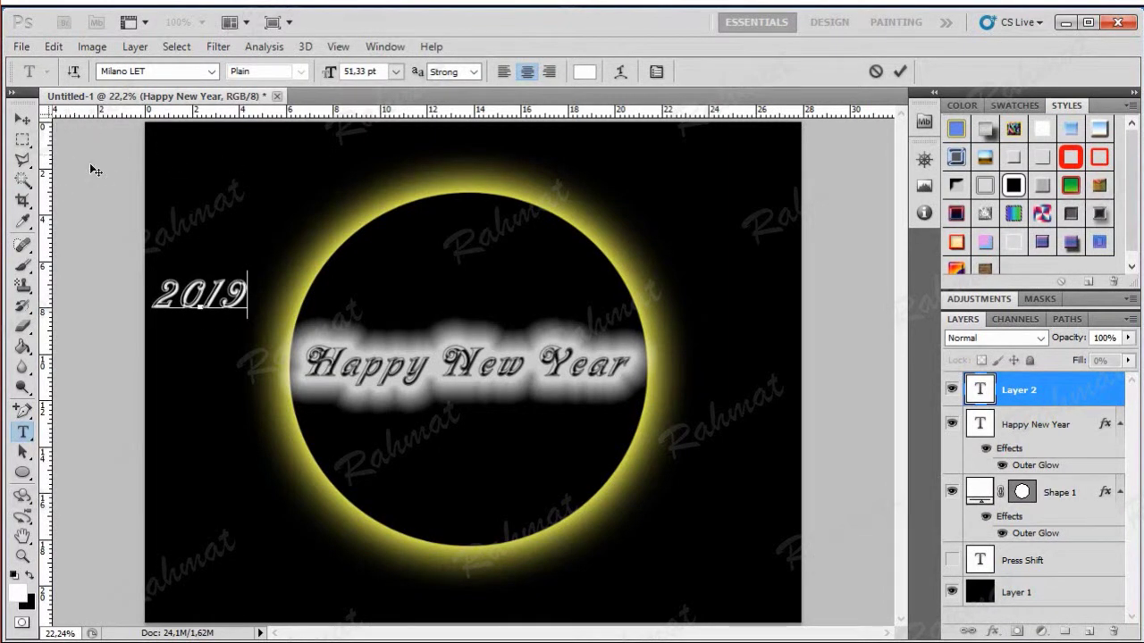
mouse_move(181, 298)
left_mouse_down()
mouse_move(243, 298)
mouse_move(150, 306)
left_mouse_up()
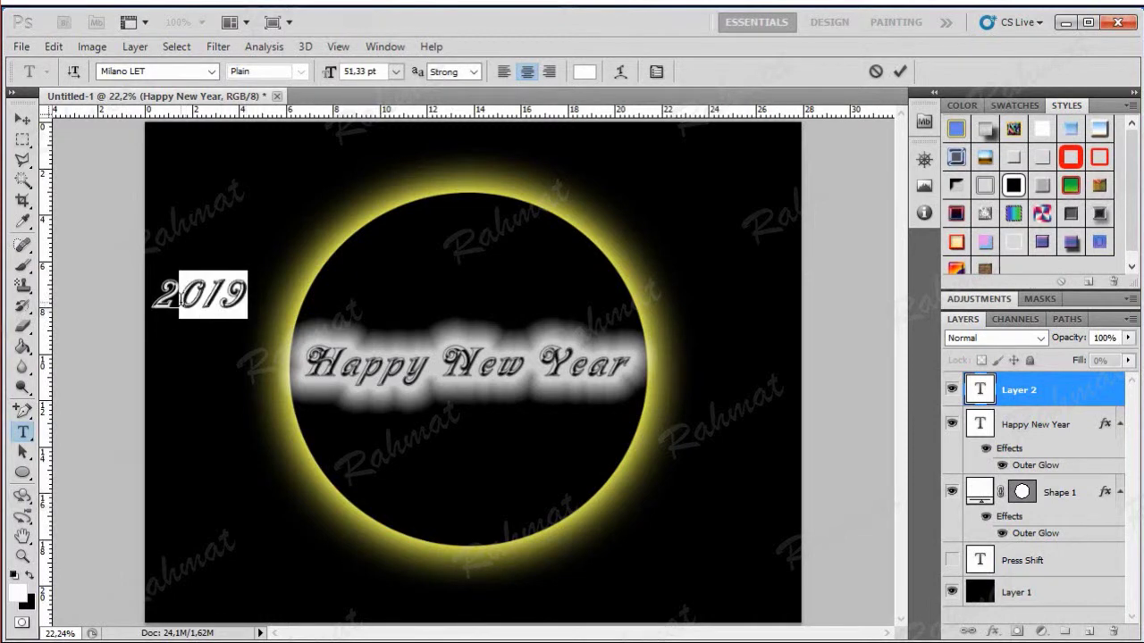
- Set the 2019 text in the Elephant font and finish editing
left_click(212, 72)
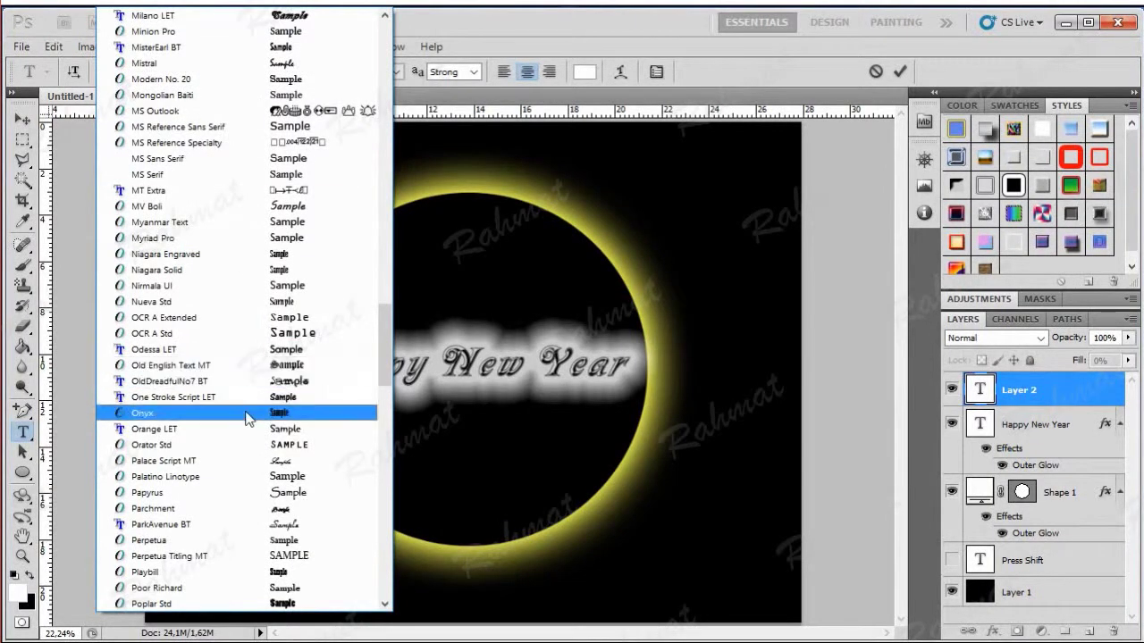
scroll(220, 283, "up", 1)
scroll(220, 283, "up", 2)
scroll(220, 283, "up", 1)
scroll(220, 284, "up", 2)
scroll(220, 283, "up", 1)
scroll(220, 283, "up", 2)
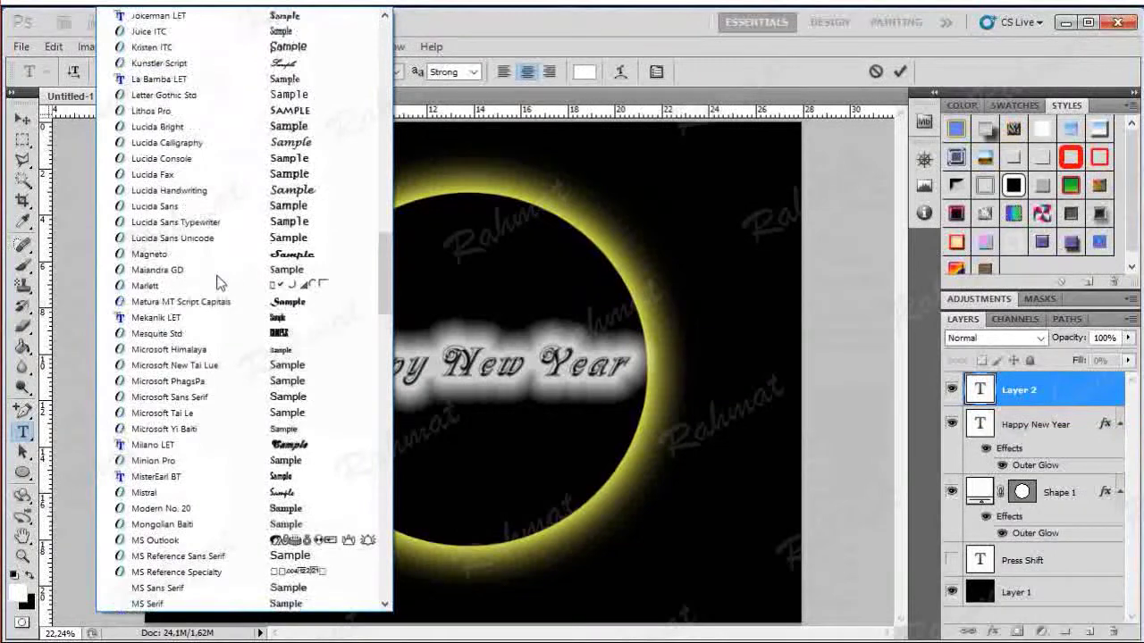
scroll(220, 284, "up", 4)
scroll(220, 284, "up", 2)
scroll(228, 214, "up", 2)
scroll(215, 192, "up", 2)
scroll(204, 183, "up", 1)
scroll(201, 171, "up", 1)
scroll(201, 171, "up", 2)
scroll(201, 171, "up", 2)
scroll(201, 171, "up", 2)
scroll(201, 172, "up", 1)
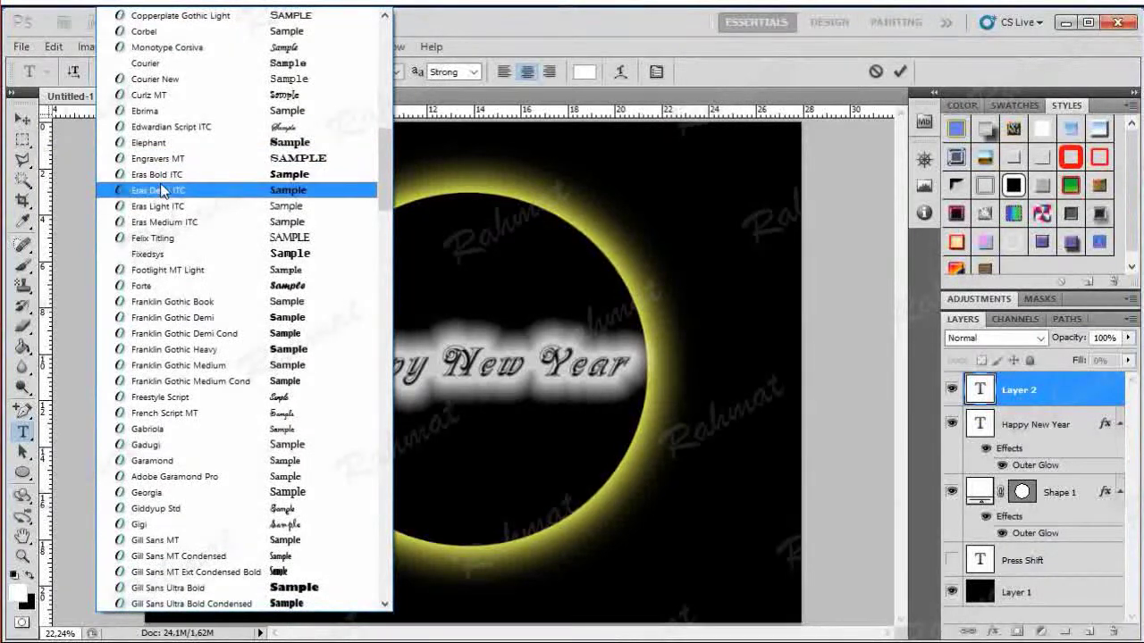
left_click(168, 149)
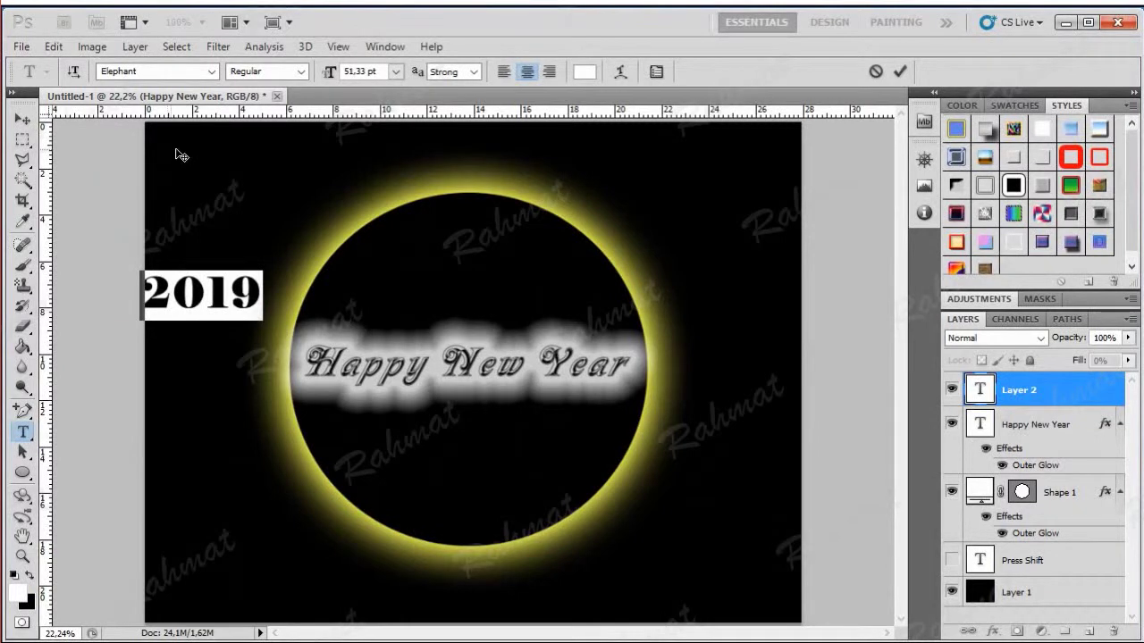
left_click(22, 119)
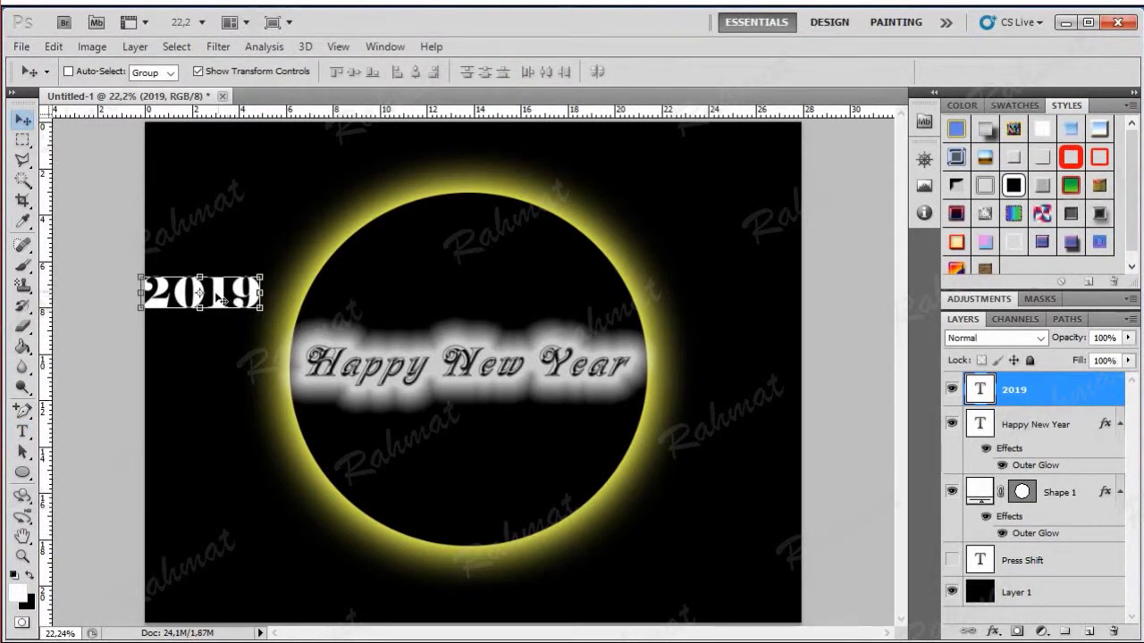
- Move 2019 up and right above the ring and show an enlarged History panel
left_click_drag(221, 298, 348, 261)
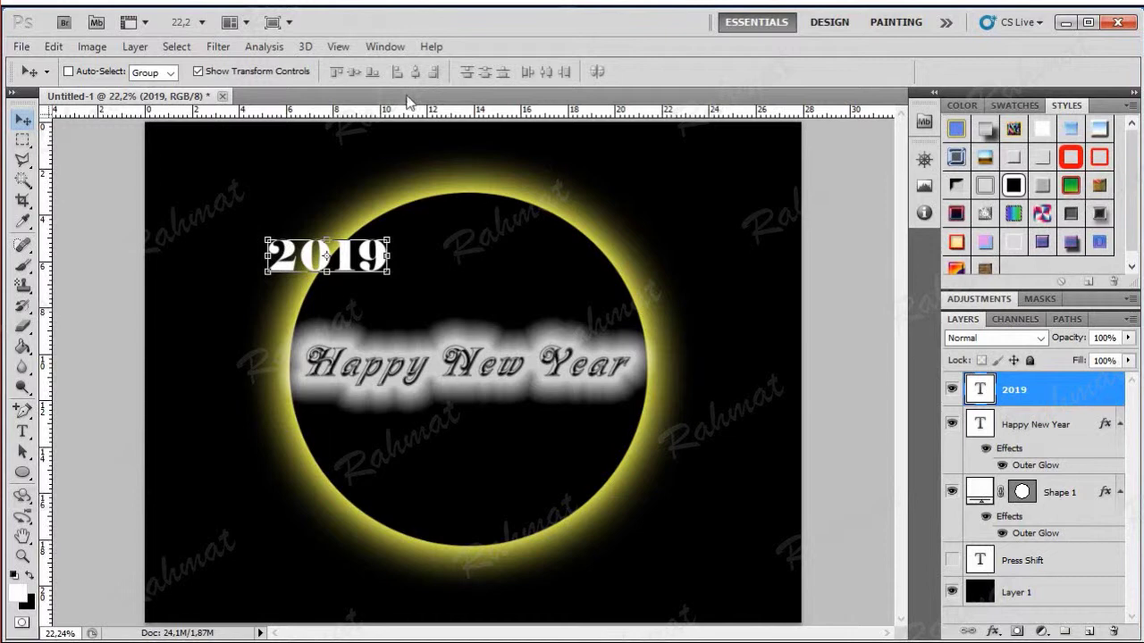
left_click(400, 47)
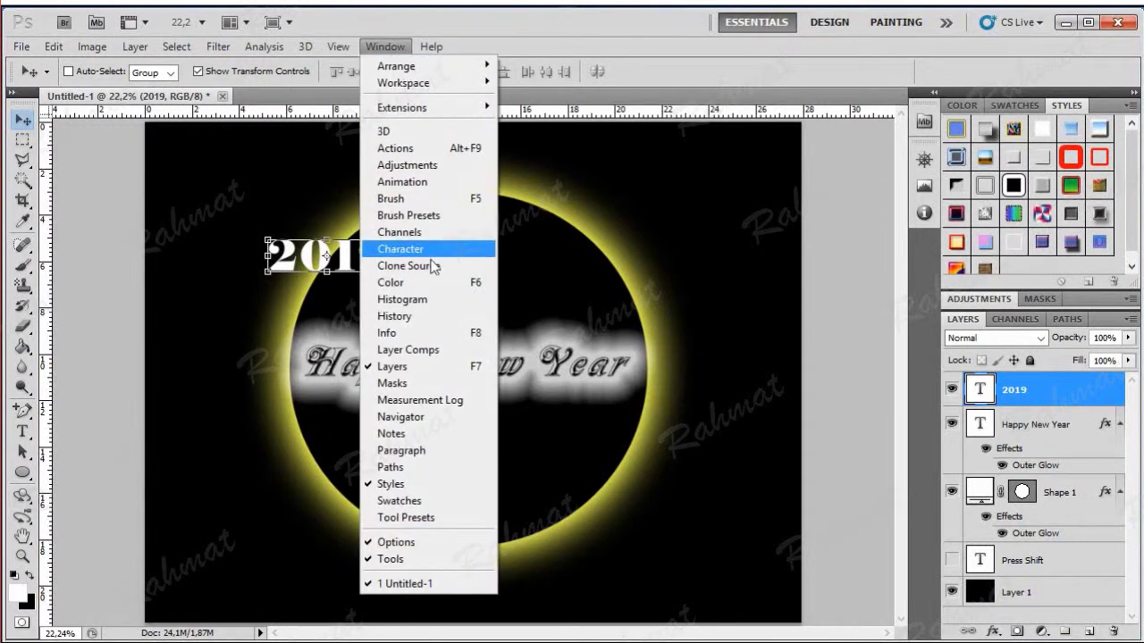
left_click(436, 325)
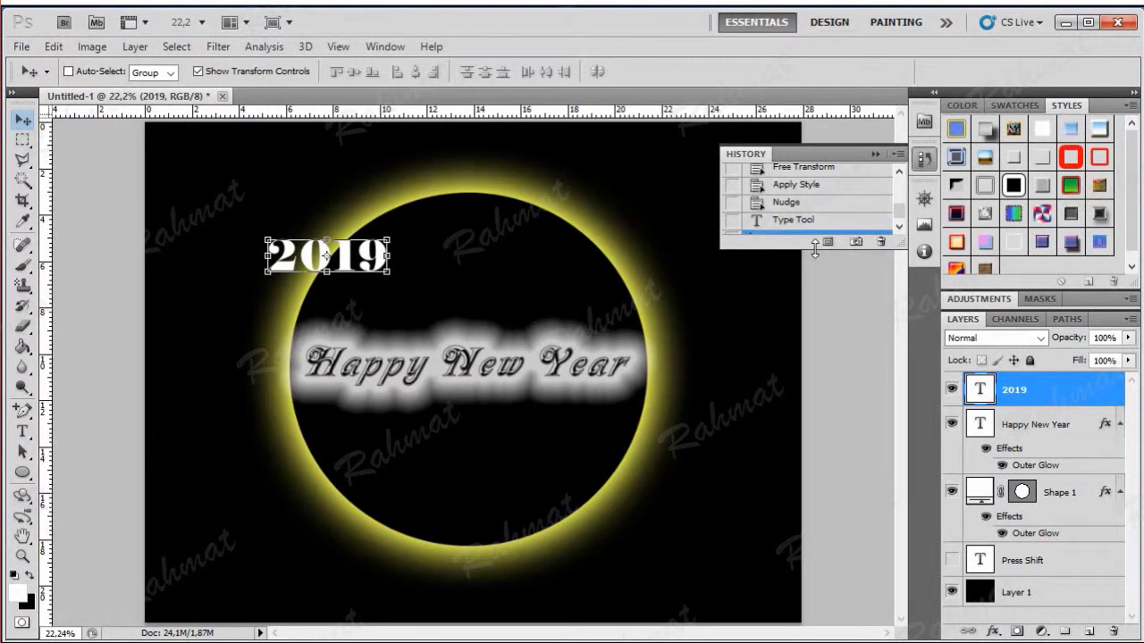
left_click_drag(815, 243, 809, 460)
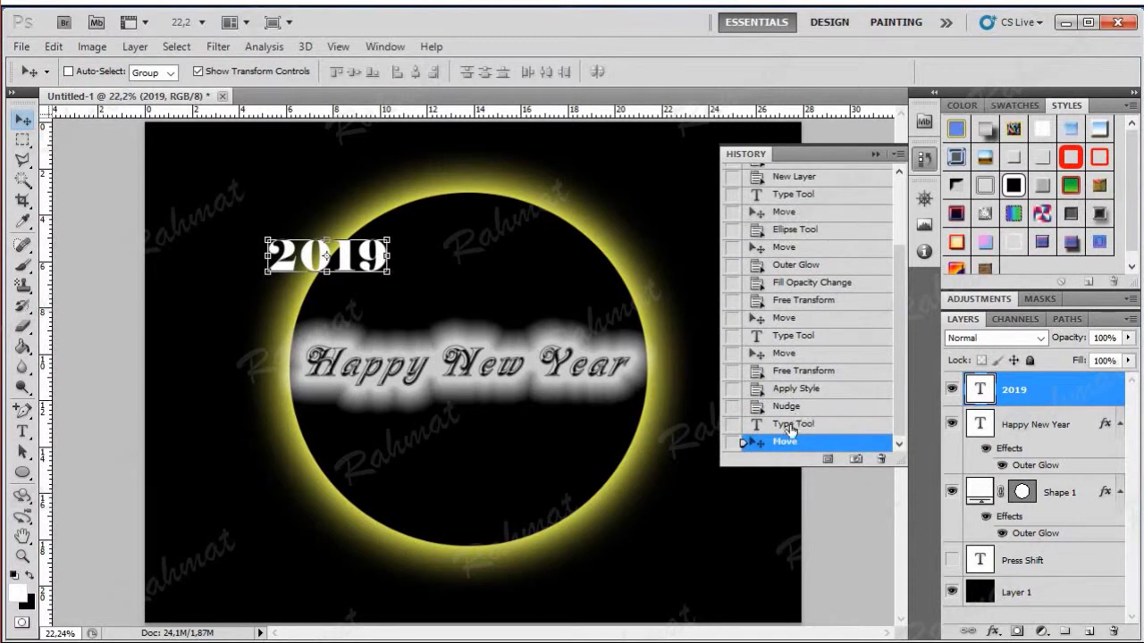
- Revert History to before 2019 was added, then open the foreground colour picker
left_click(791, 426)
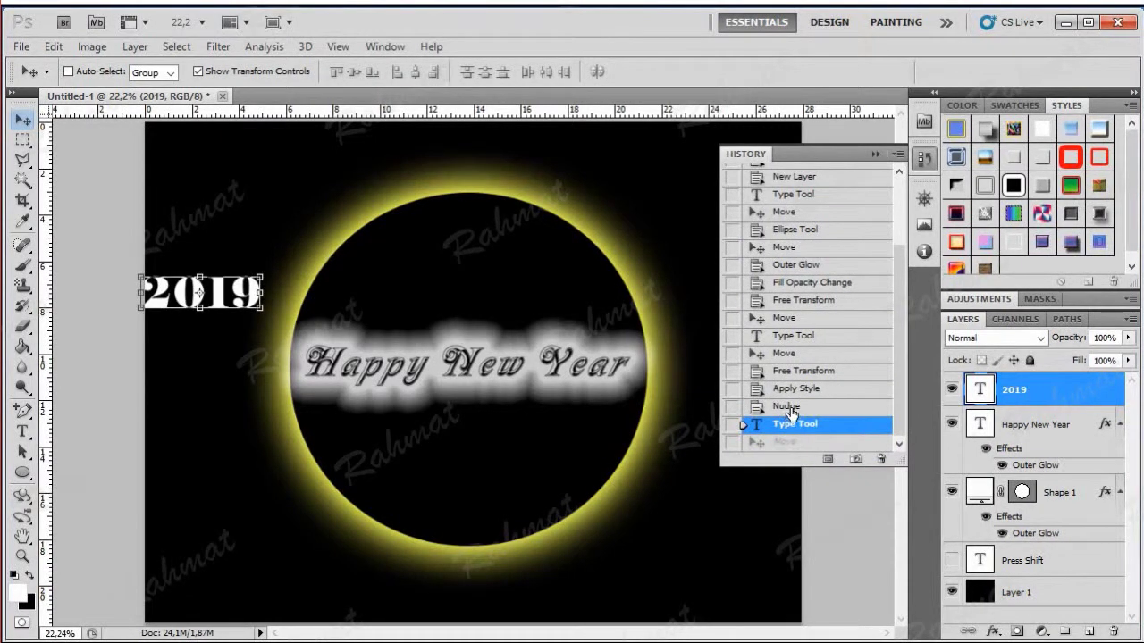
left_click(786, 406)
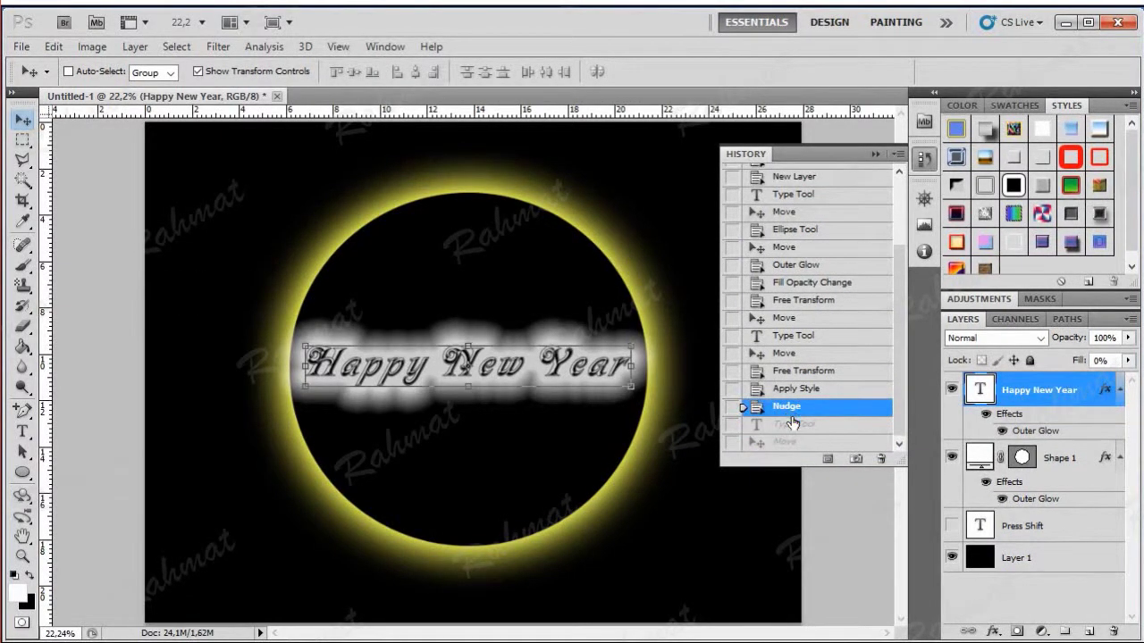
left_click(791, 425)
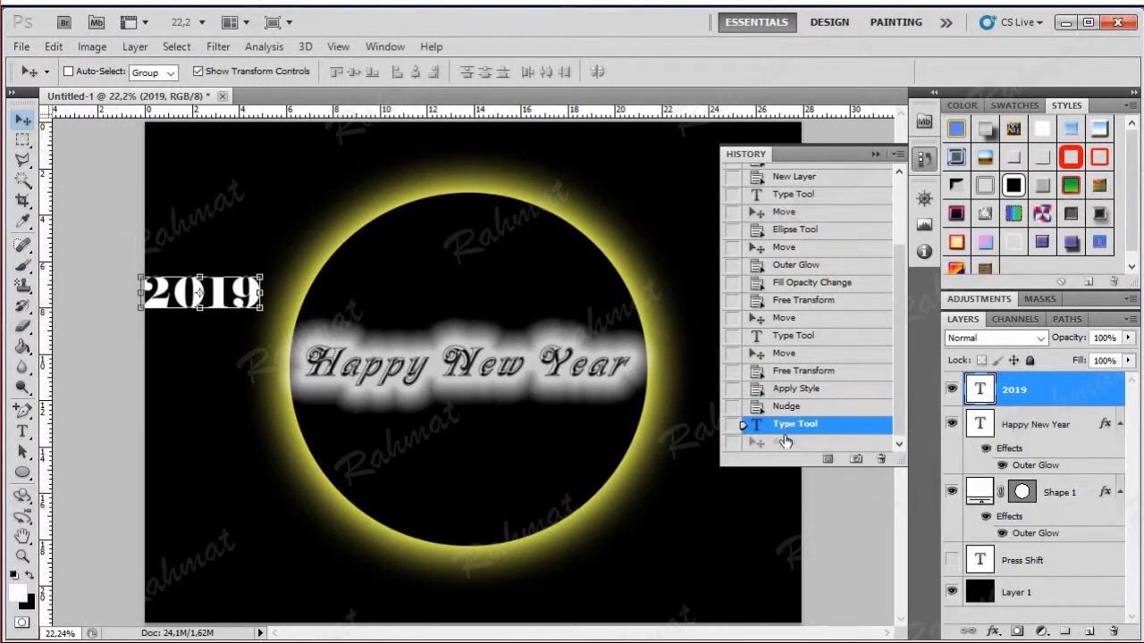
left_click(786, 441)
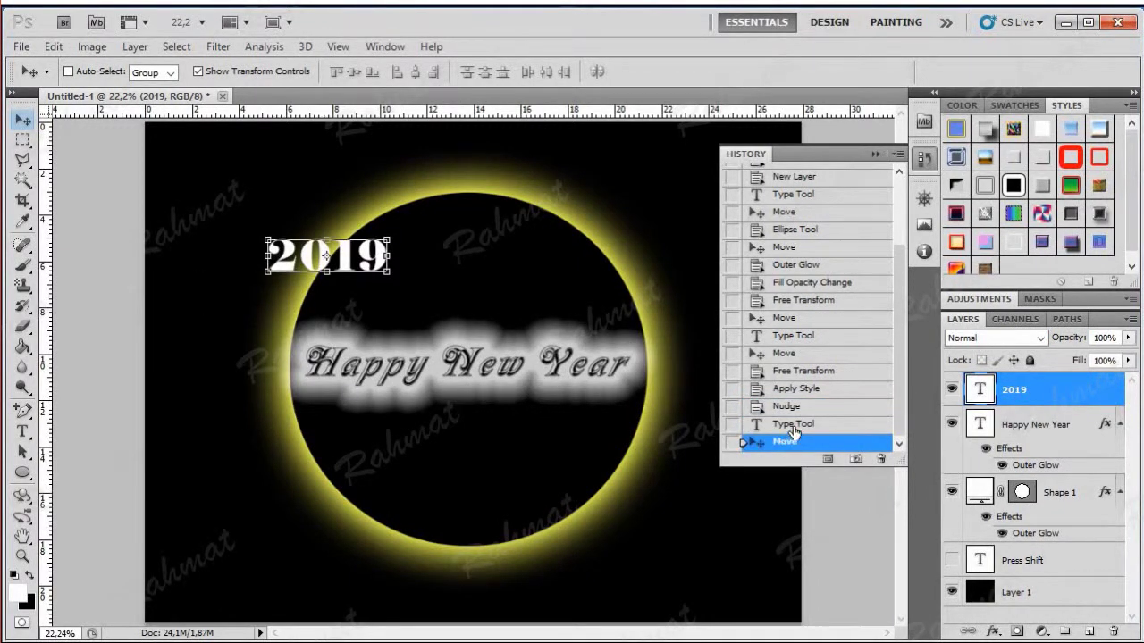
left_click(793, 425)
left_click(798, 407)
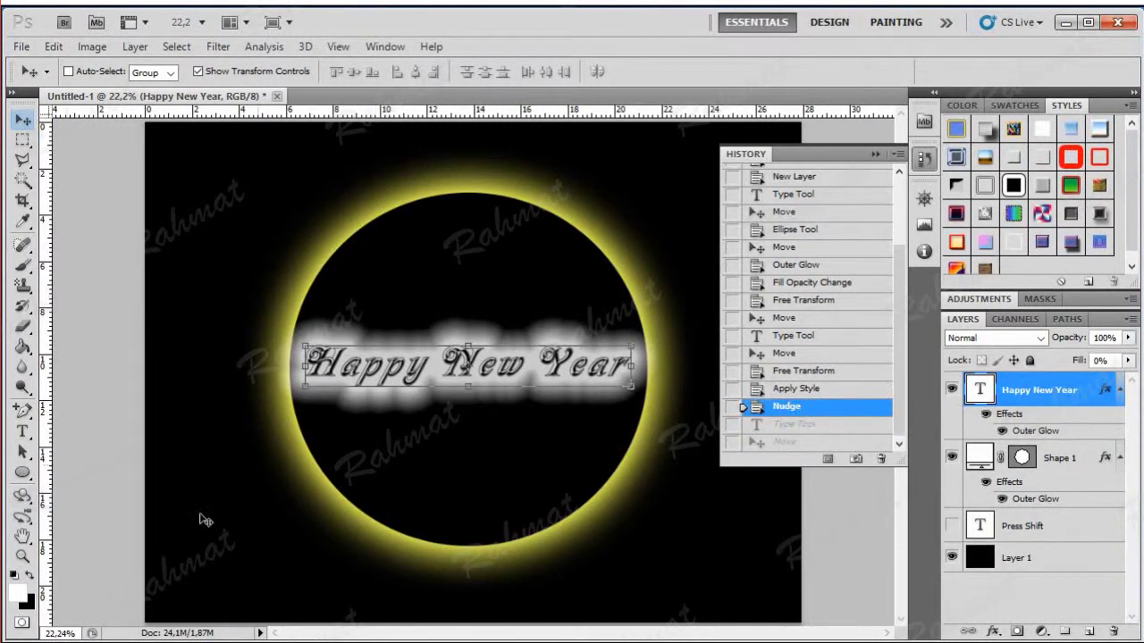
left_click(19, 597)
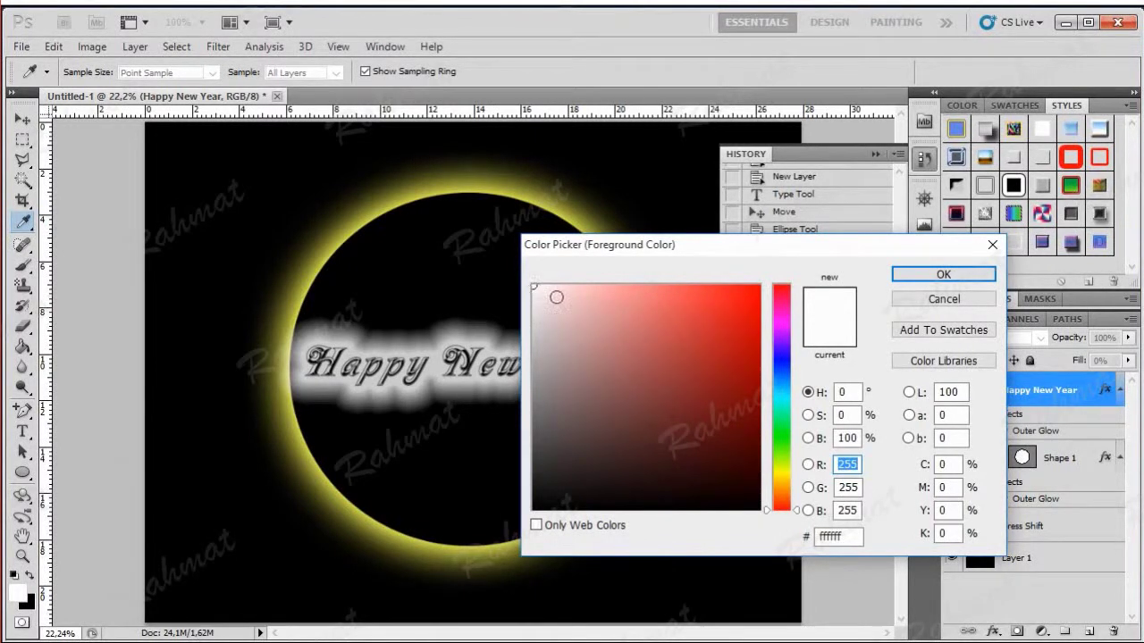
- Set the foreground to salmon-red e85858, then type '2019' near the top-left and select it
left_click(672, 311)
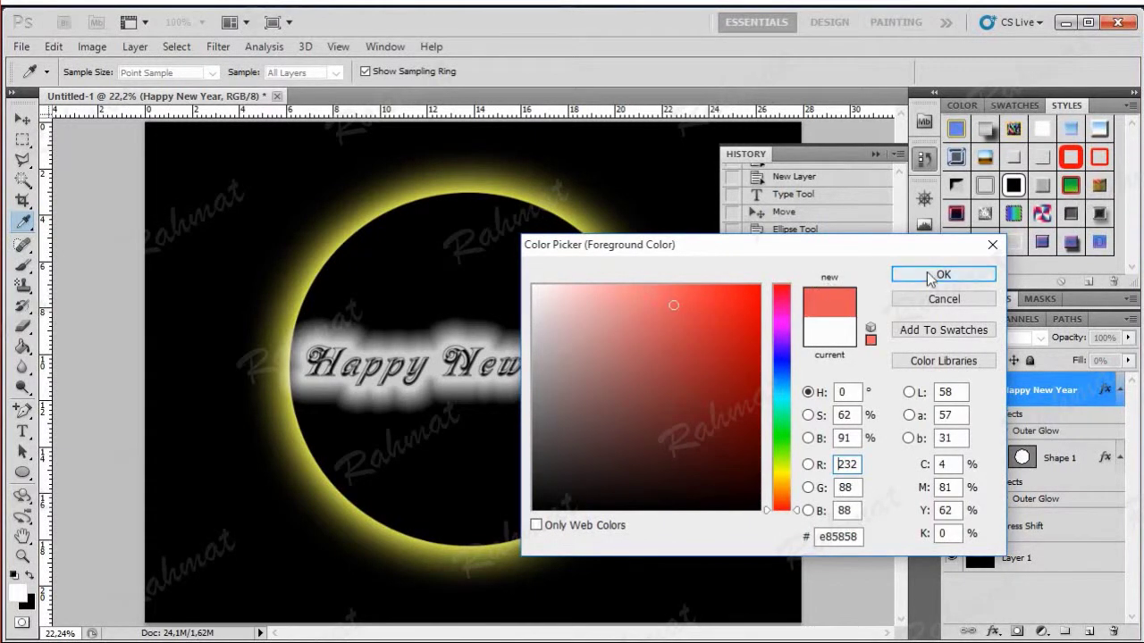
left_click(942, 274)
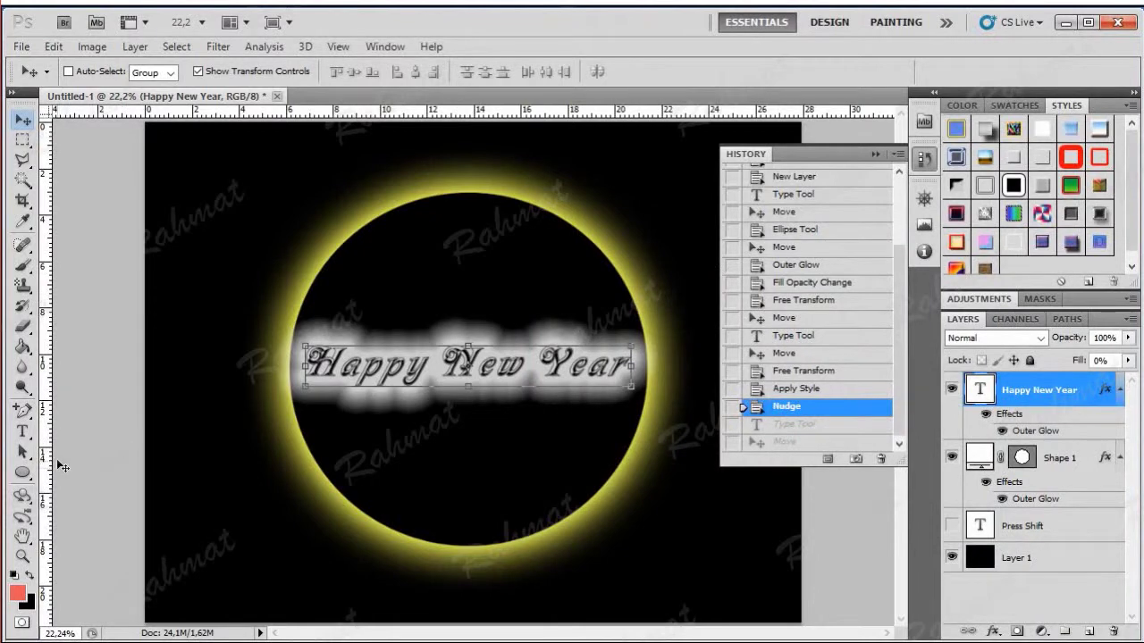
left_click(23, 432)
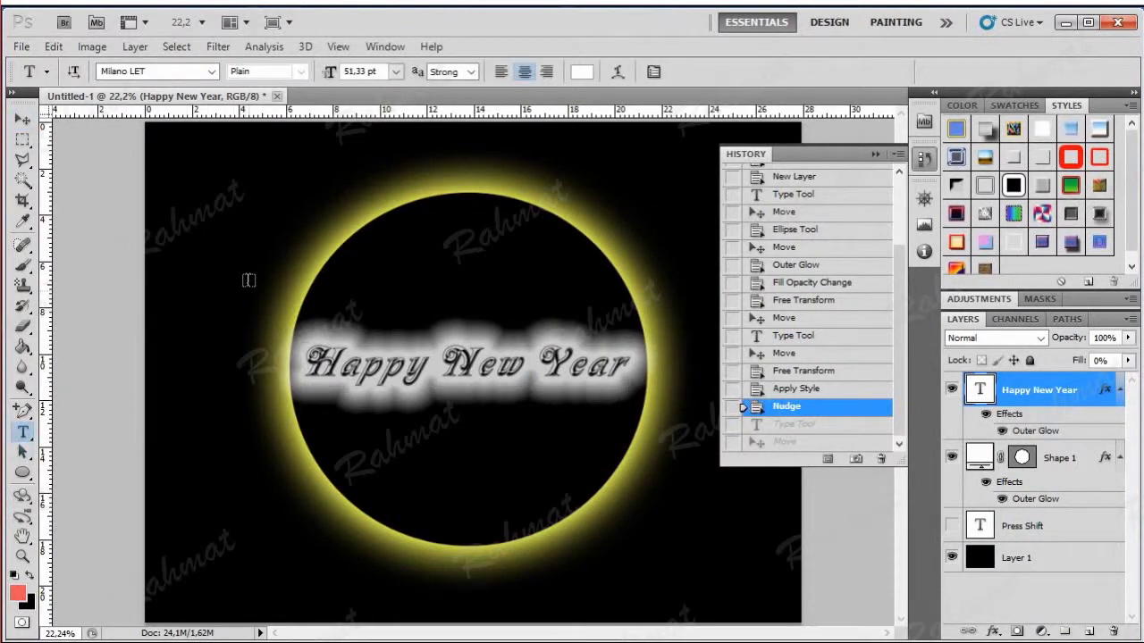
left_click(265, 227)
type("2")
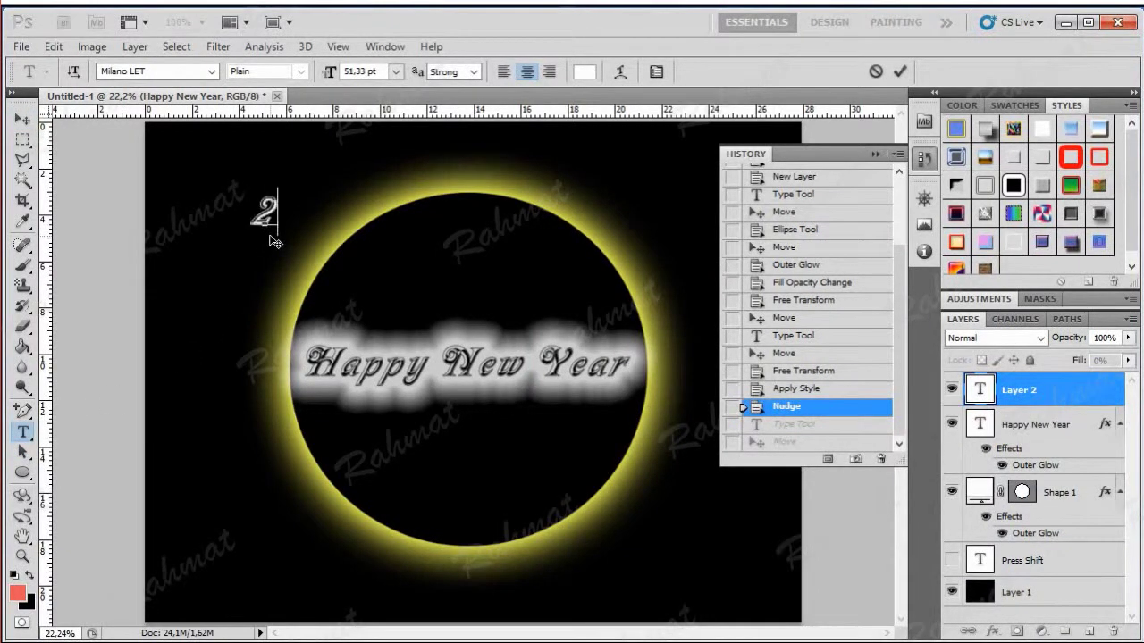
type("019")
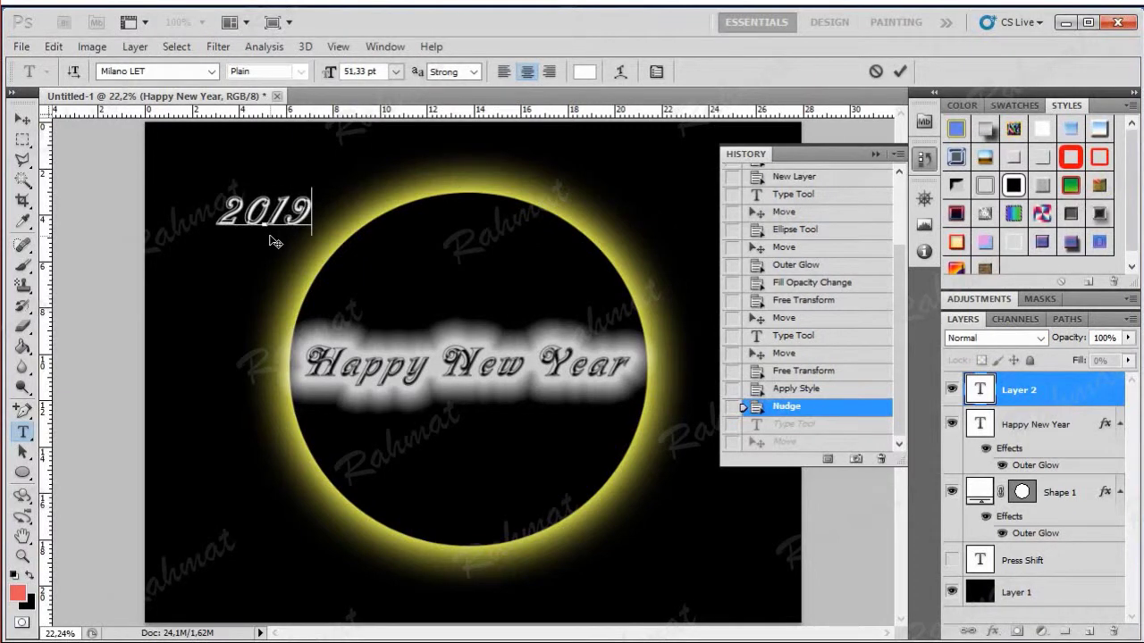
left_click_drag(219, 207, 331, 233)
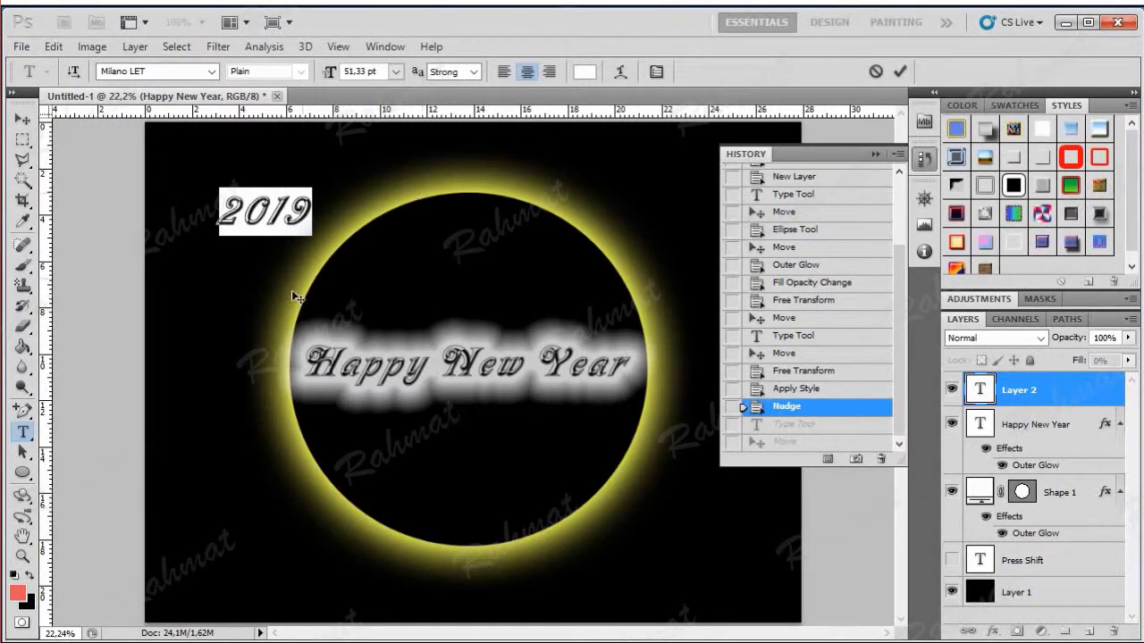
- Colour the 2019 text dark red and deselect to preview it
left_click(18, 594)
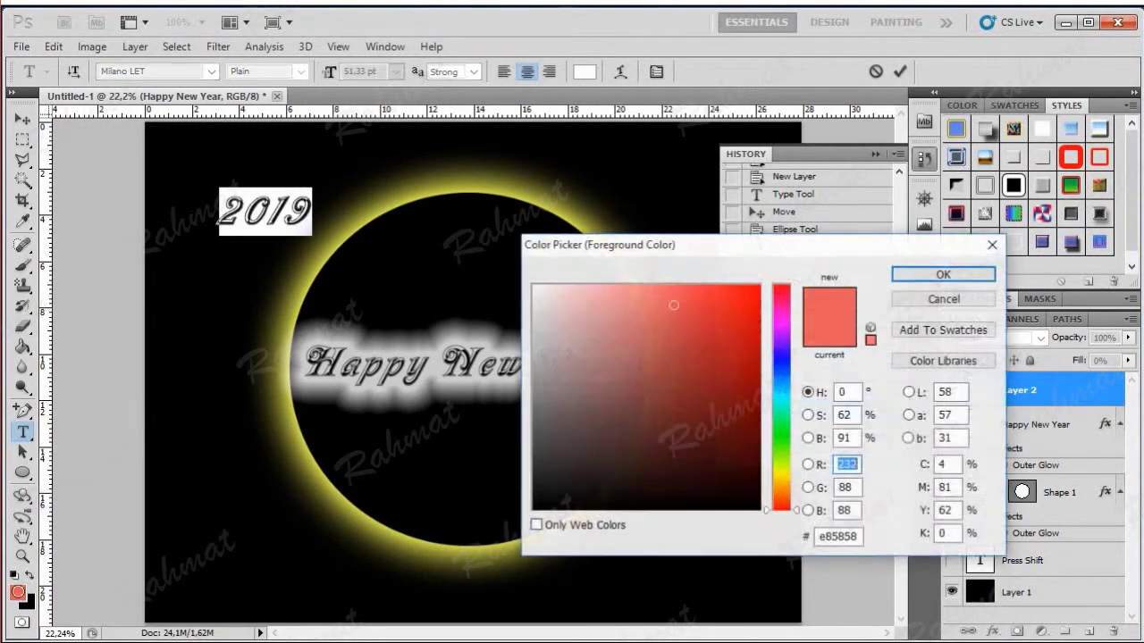
left_click(704, 326)
left_click(687, 352)
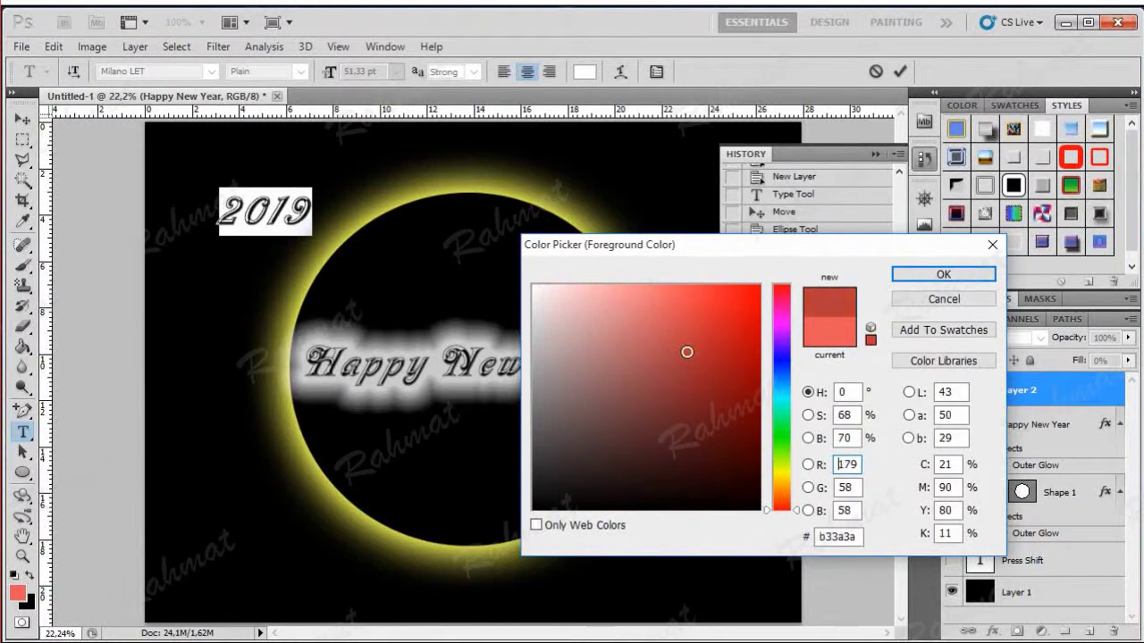
left_click(906, 273)
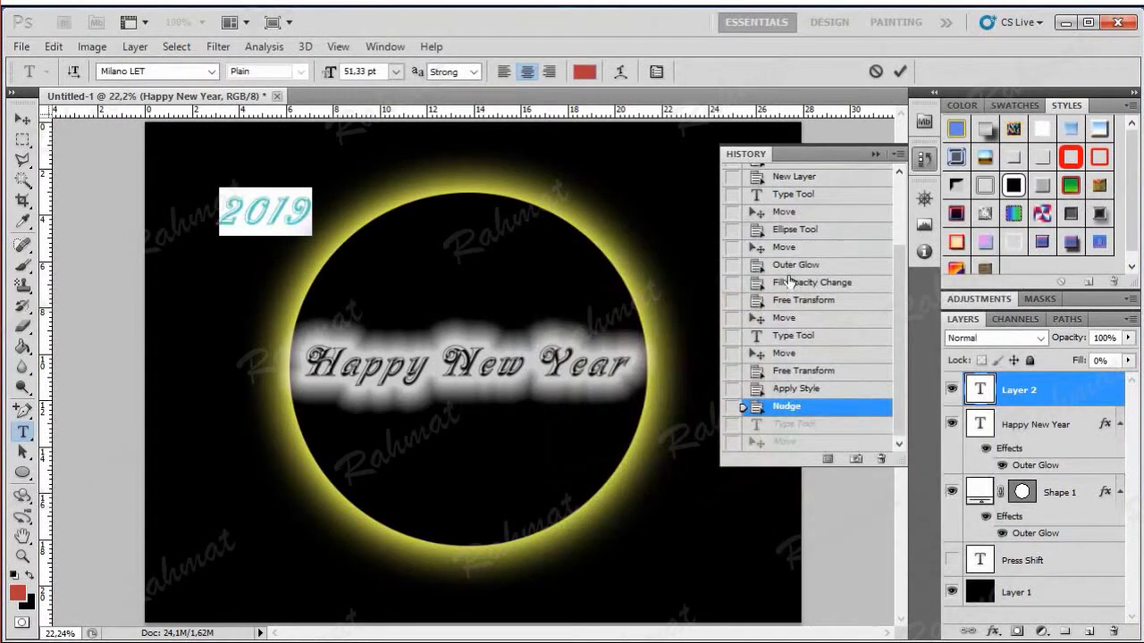
left_click(280, 215)
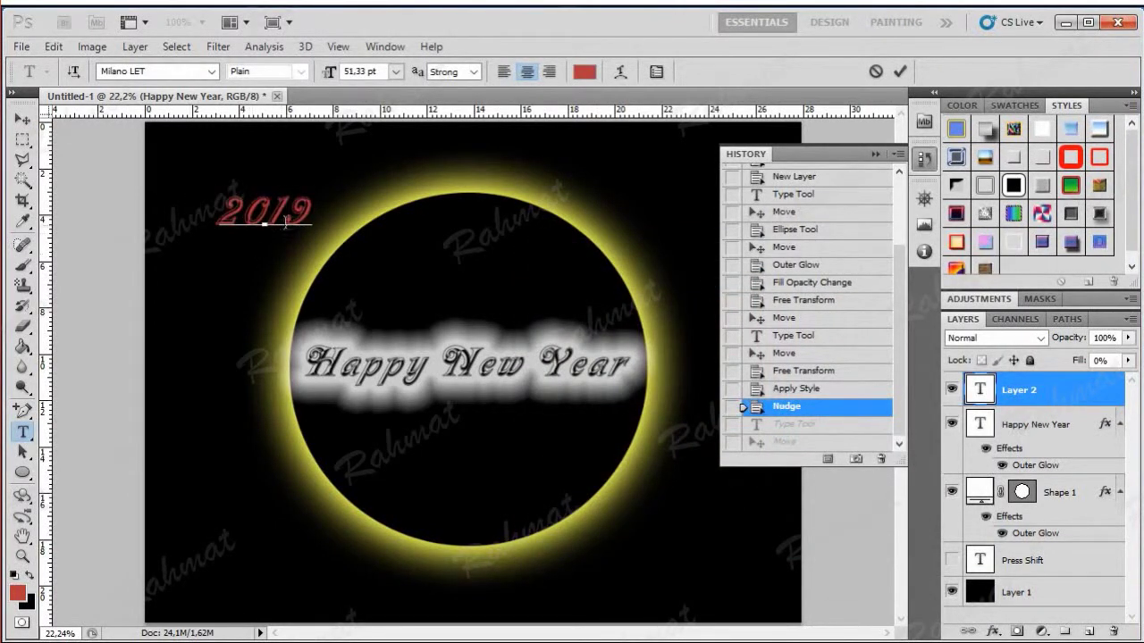
- Reselect 2019 and change its colour to white (R, G, B 255)
left_click_drag(218, 219, 384, 224)
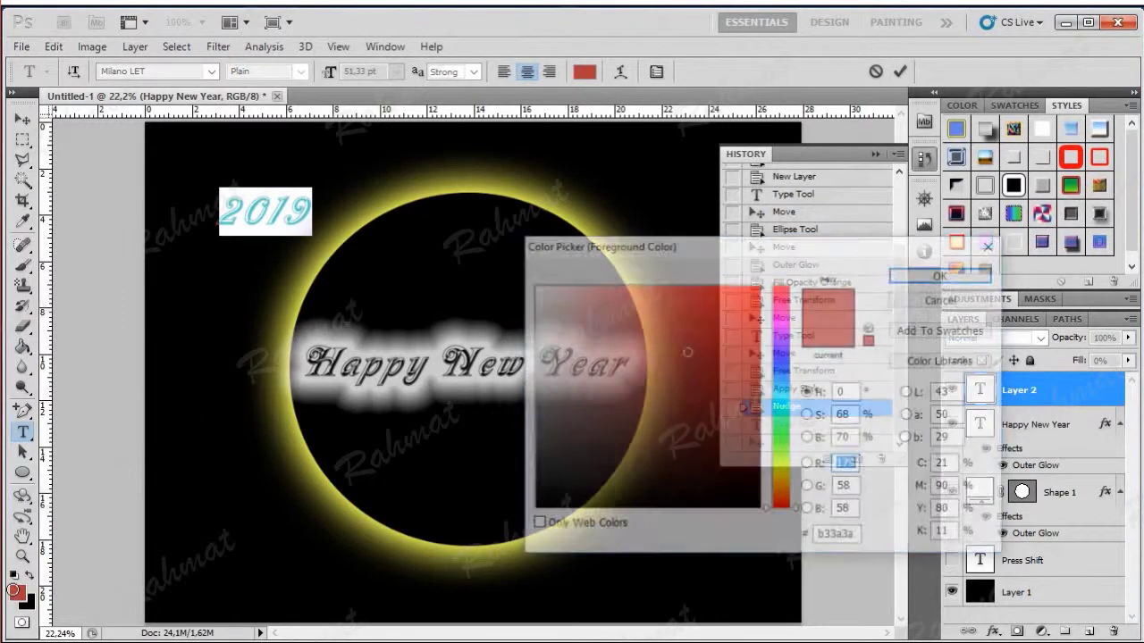
left_click(17, 592)
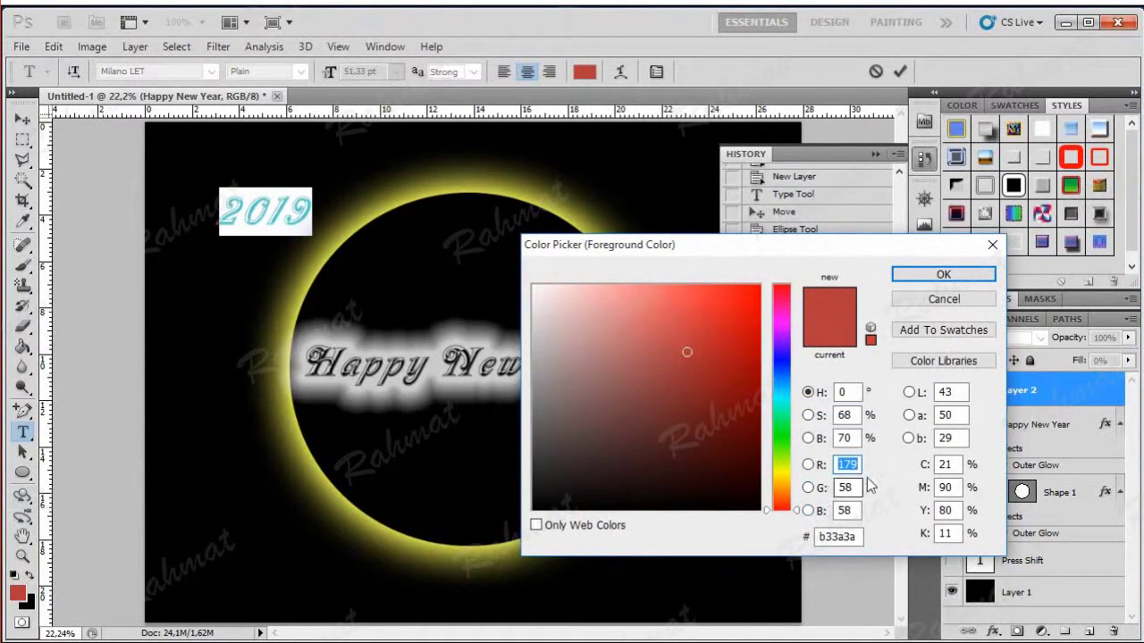
type("255")
key("Tab")
type("255")
key("Tab")
type("255")
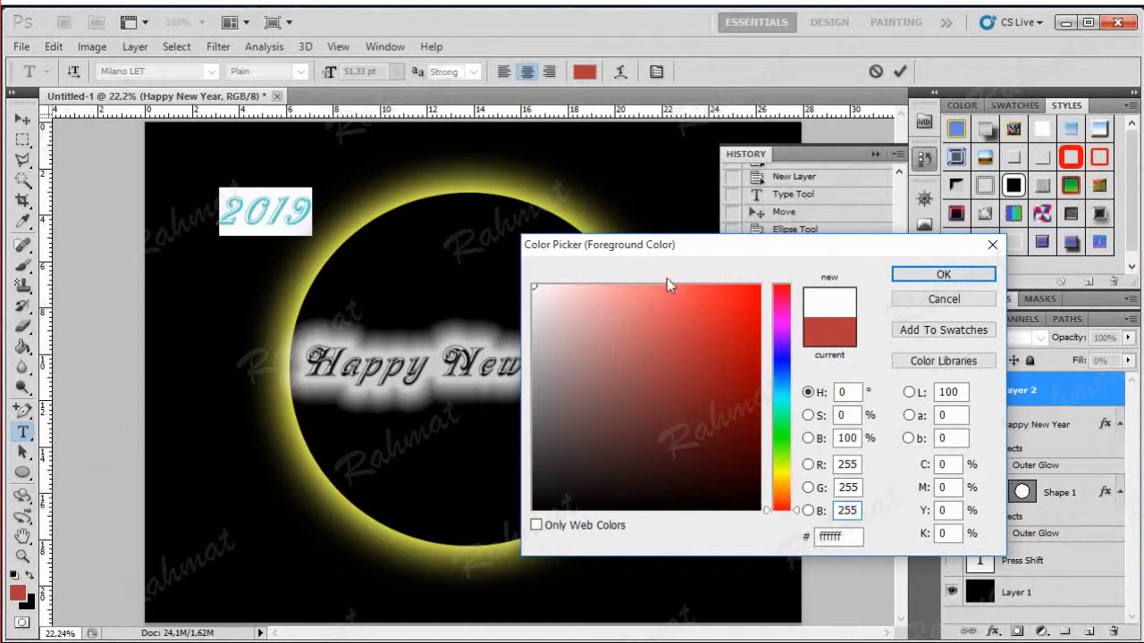
left_click(965, 277)
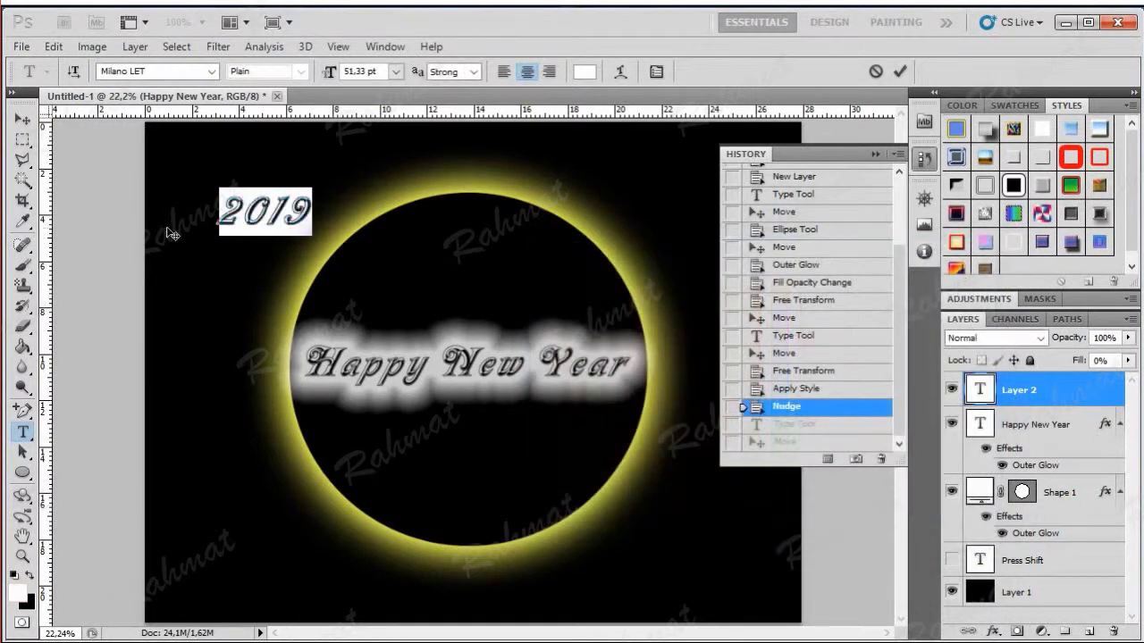
- Select all of the white 2019 text, apply the Elephant font, and commit
left_click(285, 213)
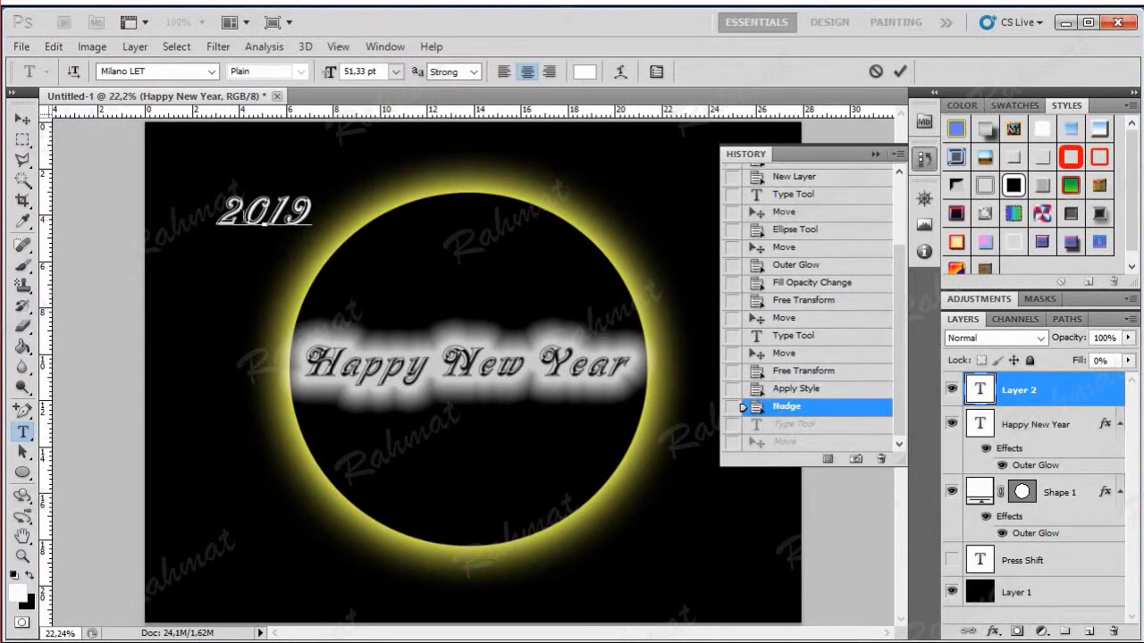
key("ctrl+a")
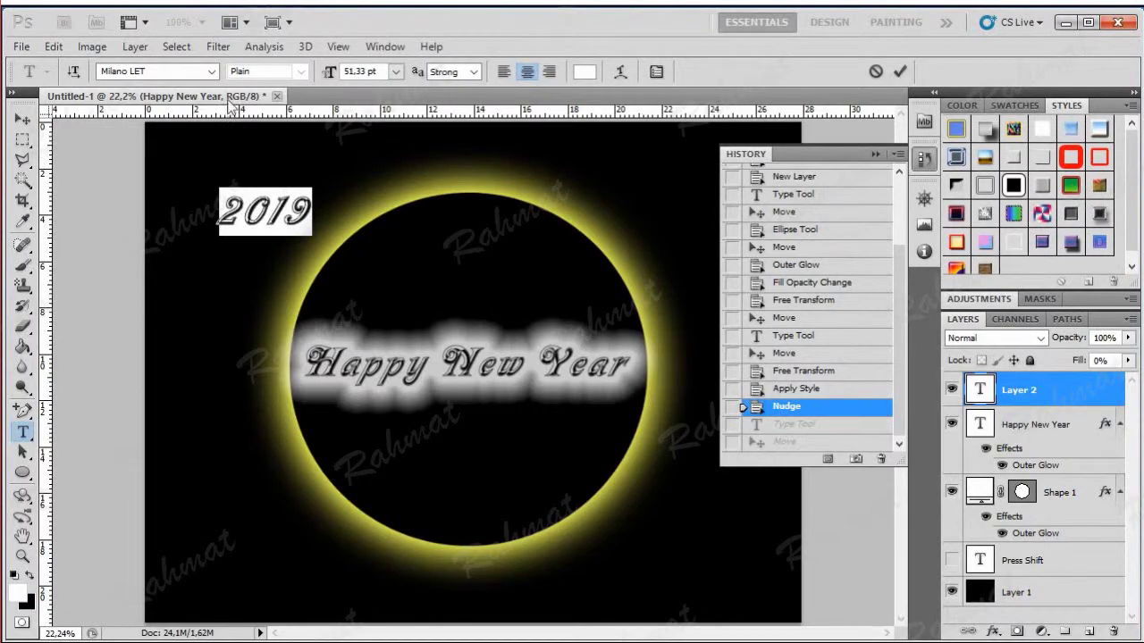
left_click(212, 73)
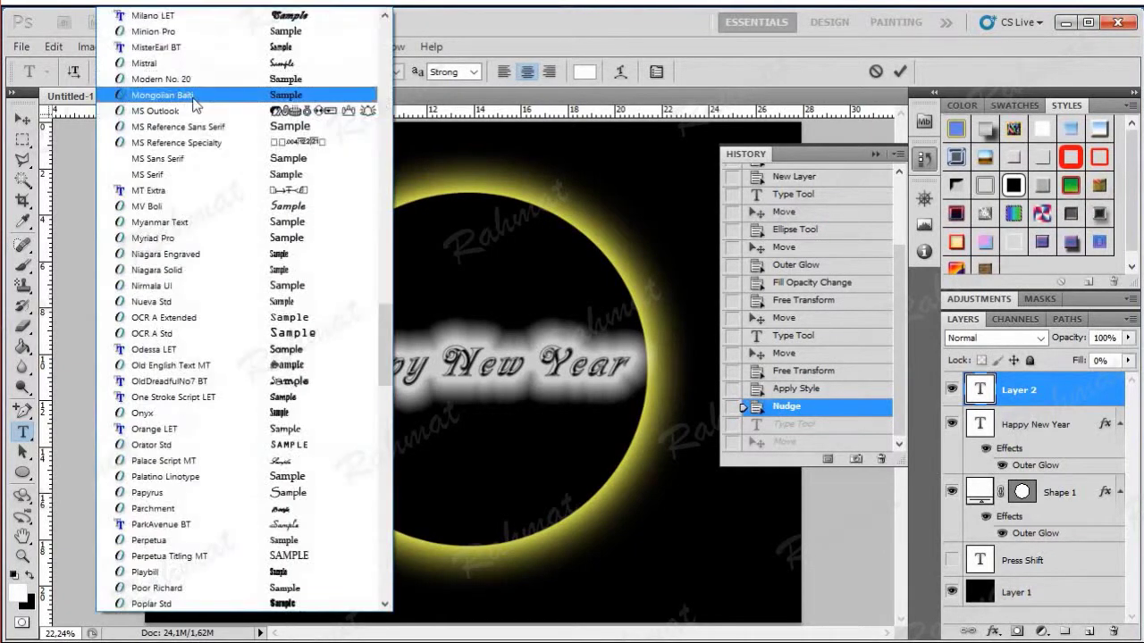
scroll(183, 134, "up", 5)
scroll(192, 259, "up", 3)
scroll(192, 259, "up", 4)
scroll(194, 262, "up", 4)
scroll(194, 262, "up", 1)
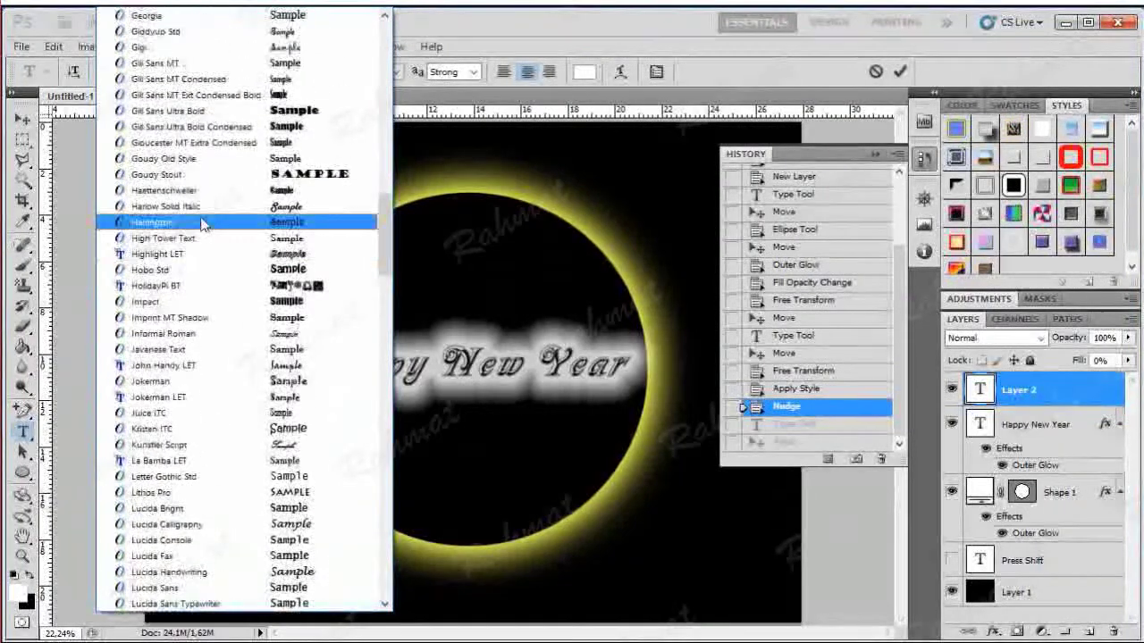
scroll(199, 224, "up", 5)
scroll(202, 402, "up", 1)
scroll(204, 224, "up", 4)
scroll(204, 221, "up", 5)
scroll(202, 219, "up", 1)
scroll(202, 218, "up", 5)
scroll(204, 222, "up", 4)
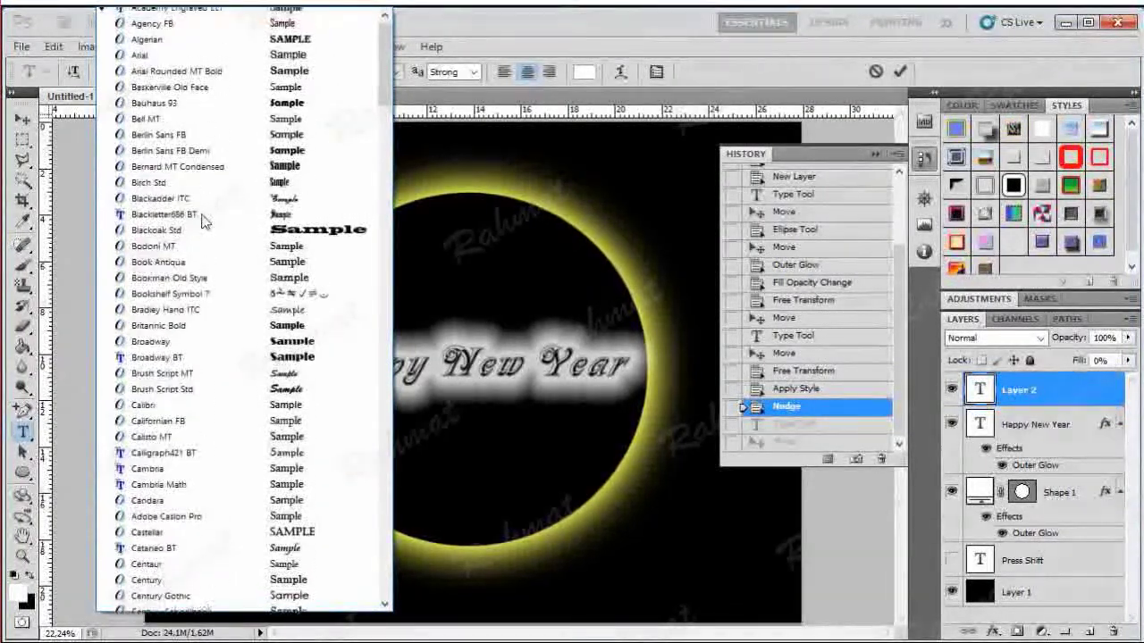
scroll(204, 223, "up", 1)
scroll(204, 375, "down", 5)
scroll(204, 378, "down", 9)
scroll(204, 379, "down", 3)
scroll(204, 383, "down", 1)
scroll(203, 382, "down", 6)
scroll(204, 382, "down", 6)
scroll(204, 382, "down", 6)
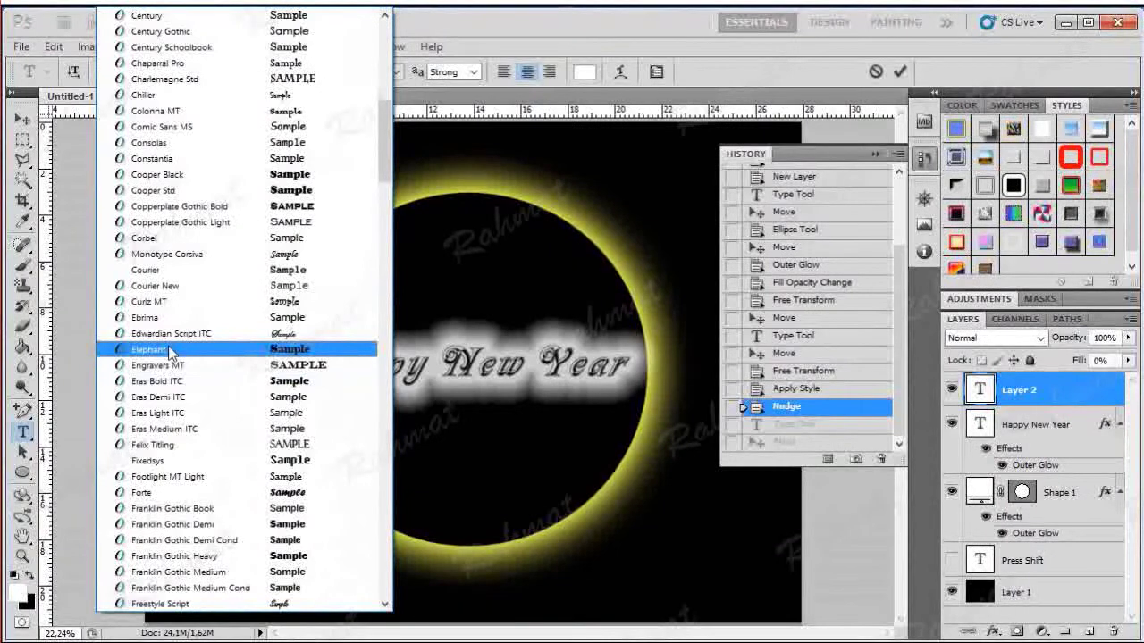
left_click(169, 349)
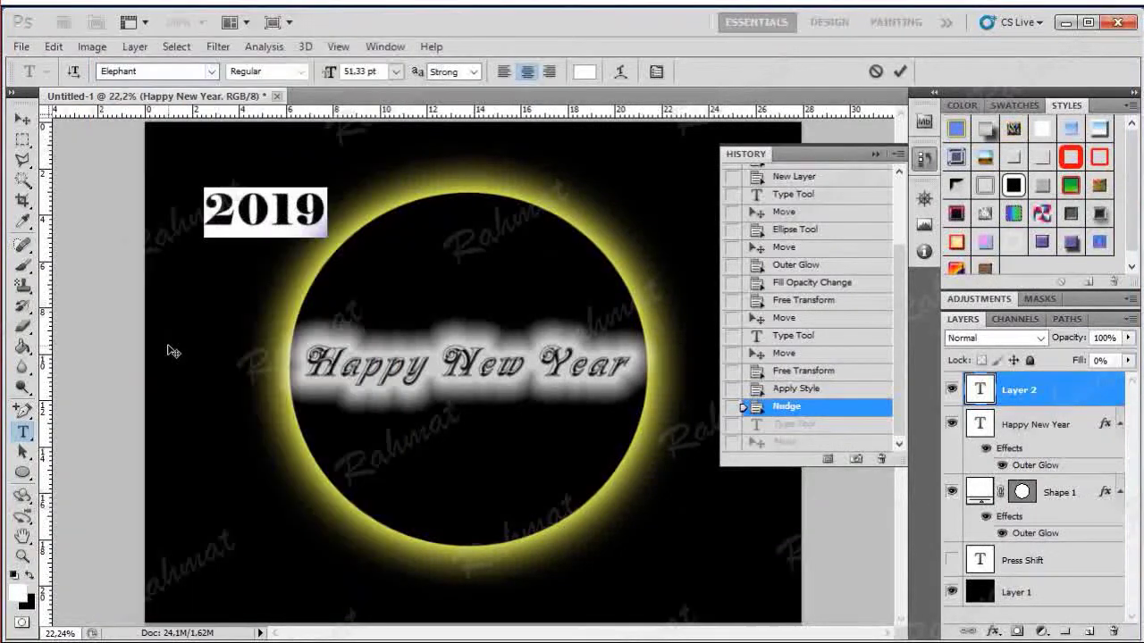
left_click(22, 118)
- Move 2019 above Happy New Year and apply a rainbow swatch from the Styles panel
mouse_move(288, 217)
left_mouse_down()
mouse_move(456, 285)
mouse_move(464, 329)
mouse_move(465, 301)
left_mouse_up()
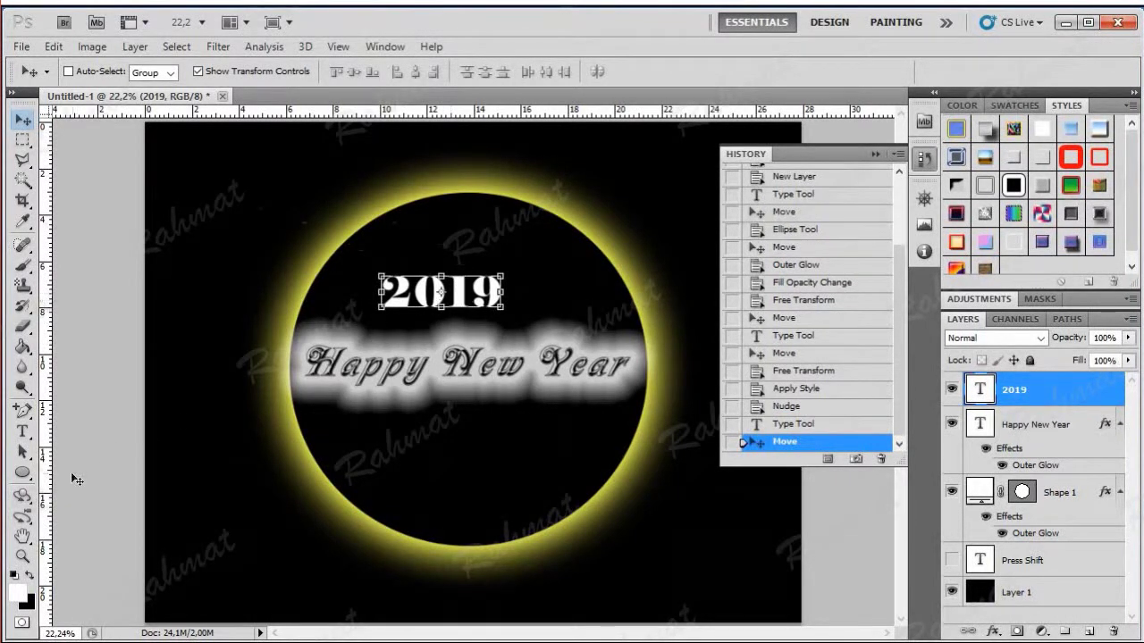
left_click(23, 432)
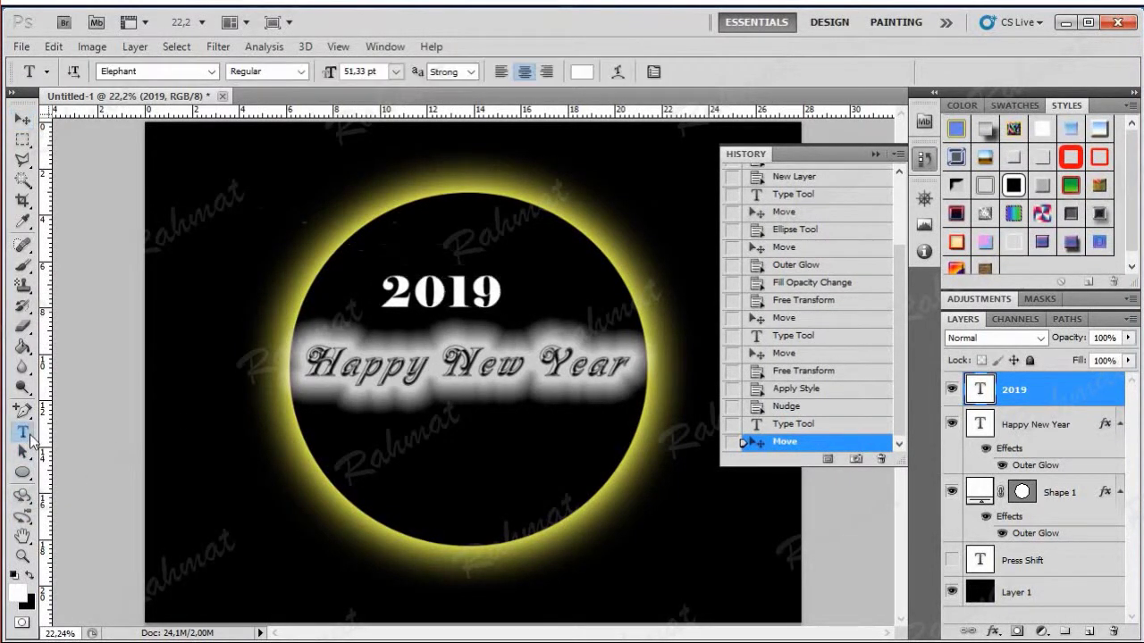
double_click(391, 288)
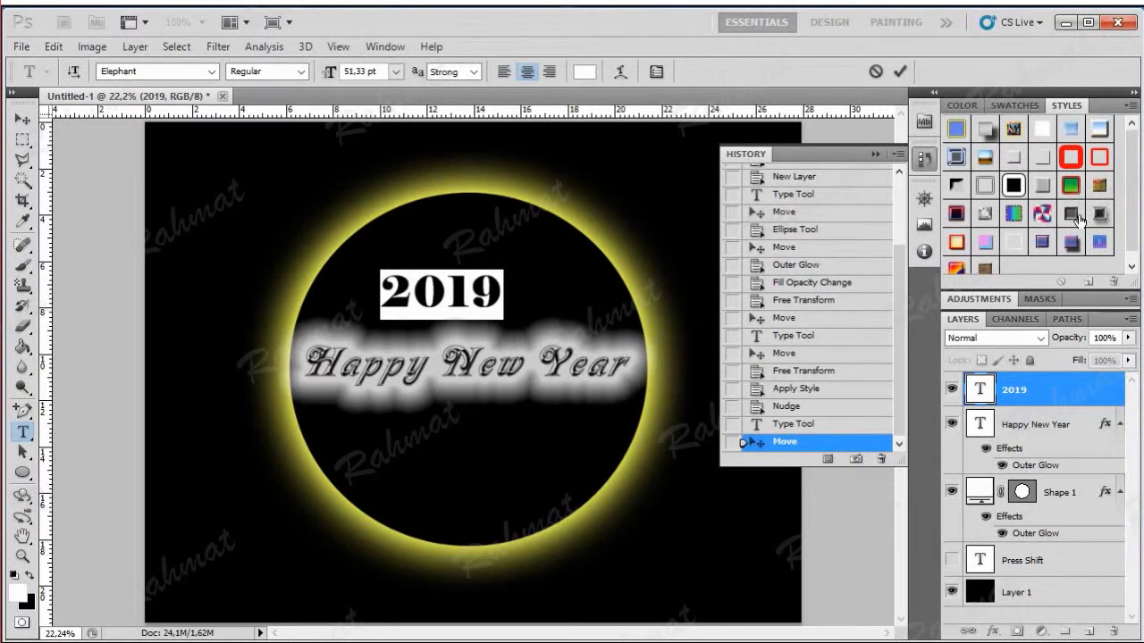
left_click(1013, 215)
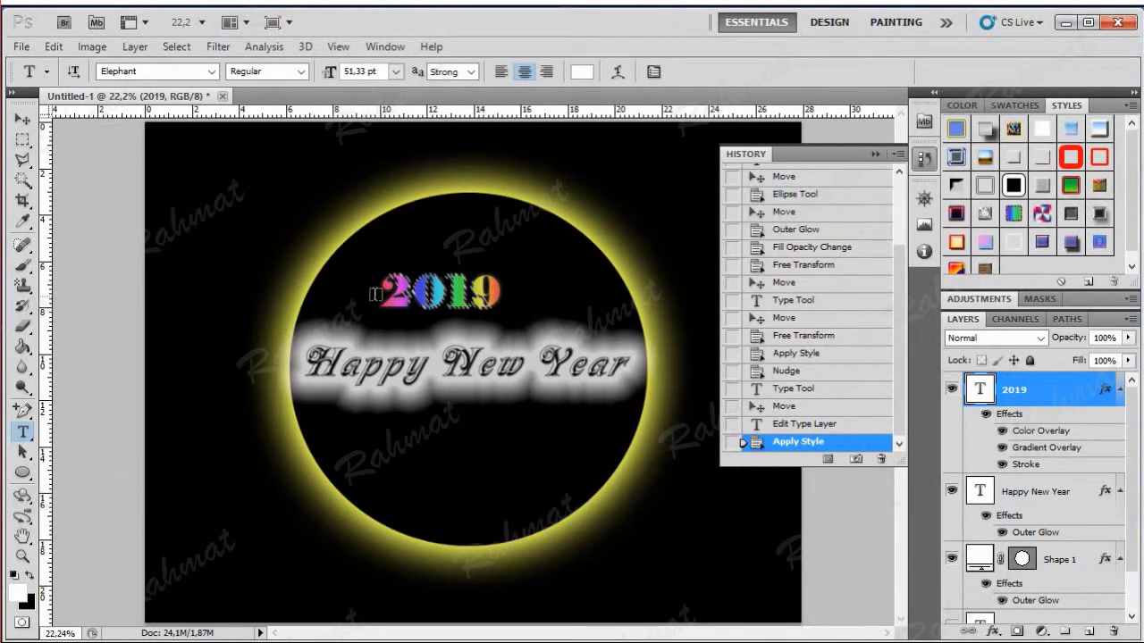
- Commit the pending edit and reselect the 2019 text with the Type tool
left_click(375, 293)
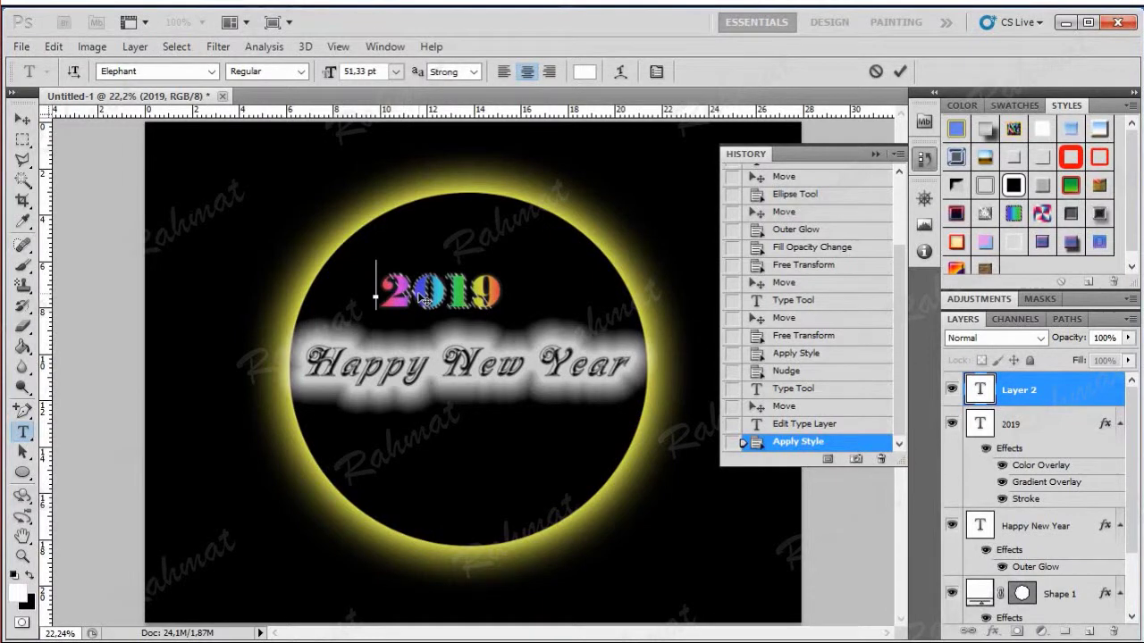
left_click(22, 387)
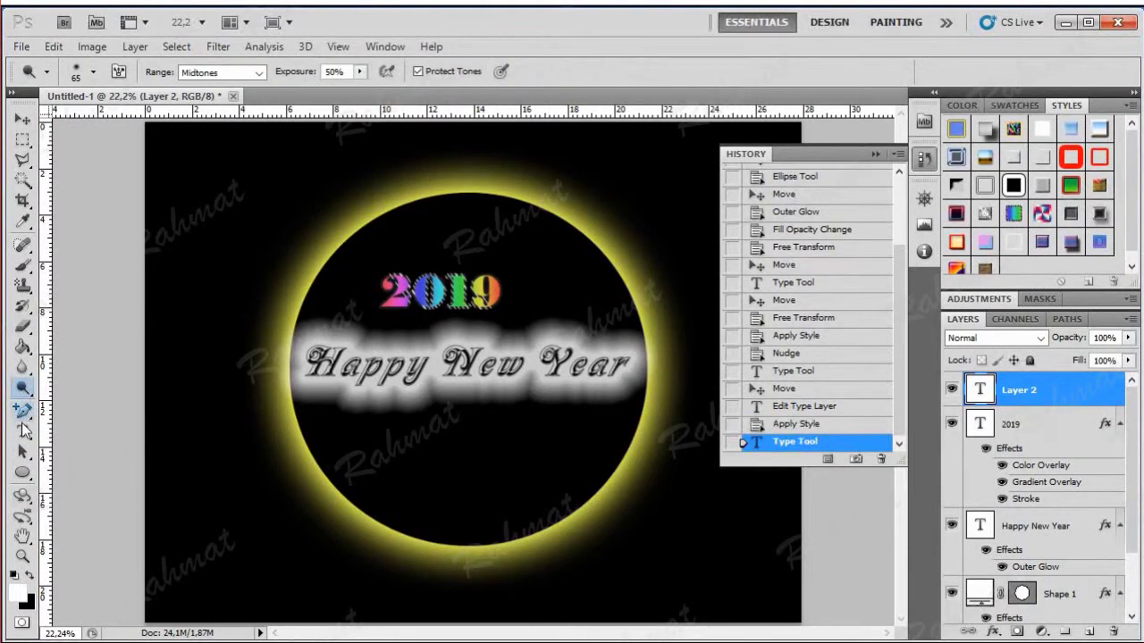
left_click(24, 432)
left_click_drag(384, 296, 509, 312)
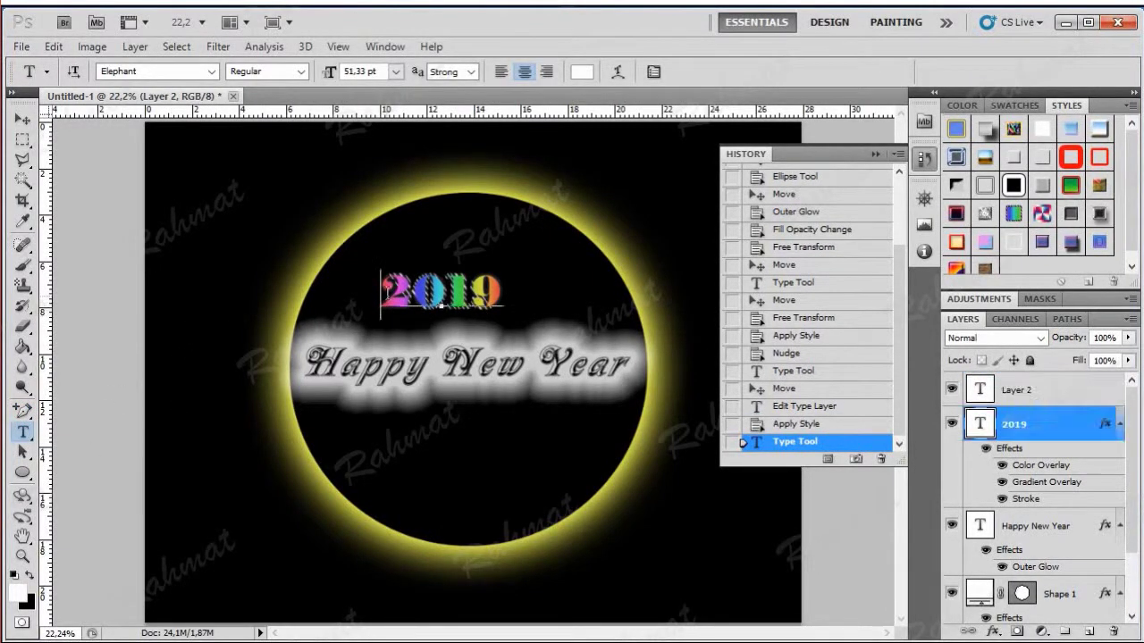
- Warp 2019 with a horizontal Bulge at +50% bend, after trying Arc and Arc Upper
left_click(621, 74)
left_click(882, 123)
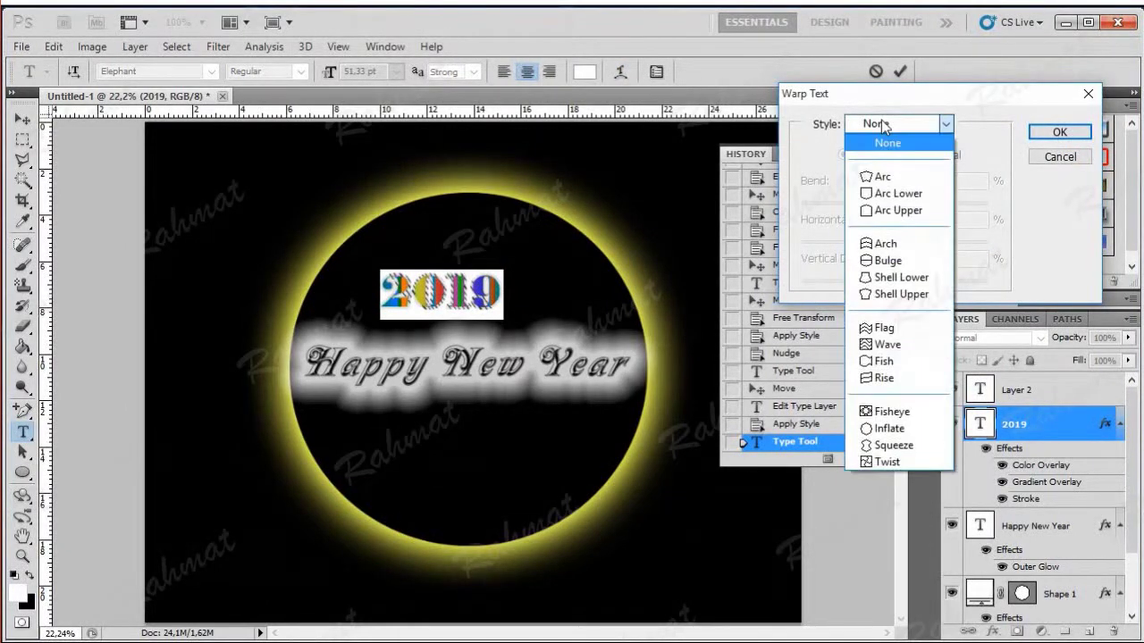
left_click(888, 177)
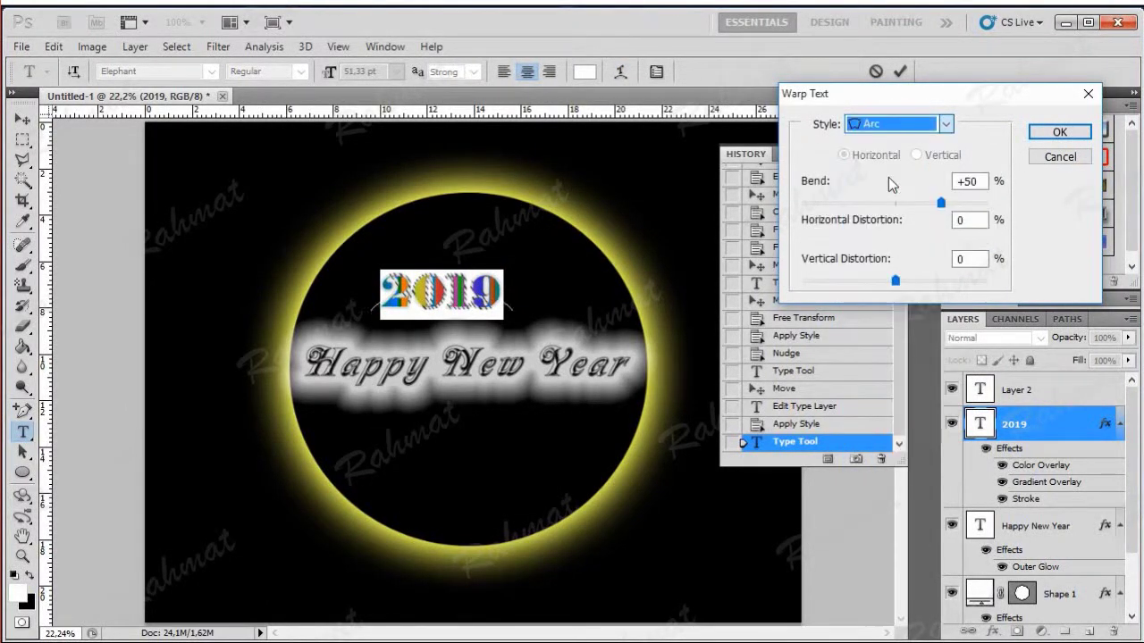
left_click(891, 125)
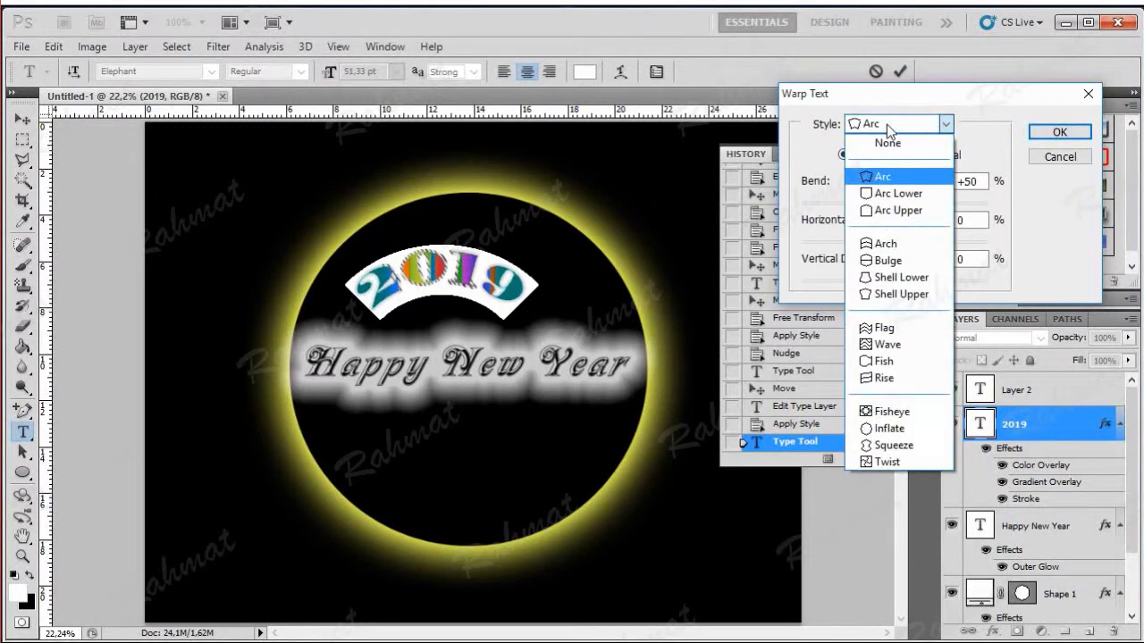
left_click(894, 201)
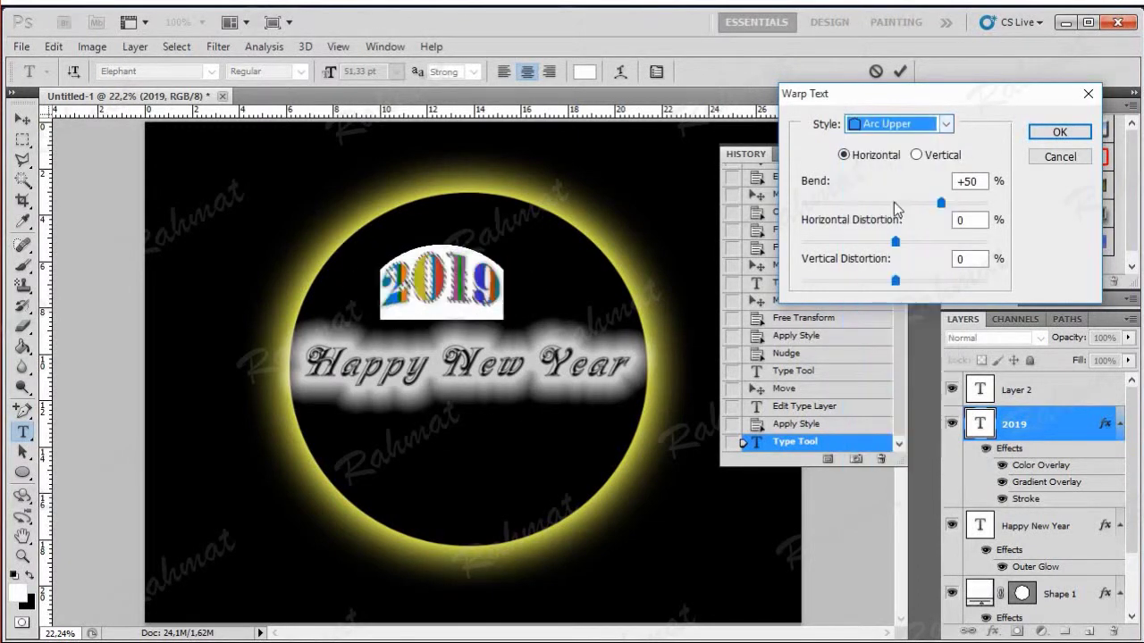
left_click(899, 127)
left_click(906, 256)
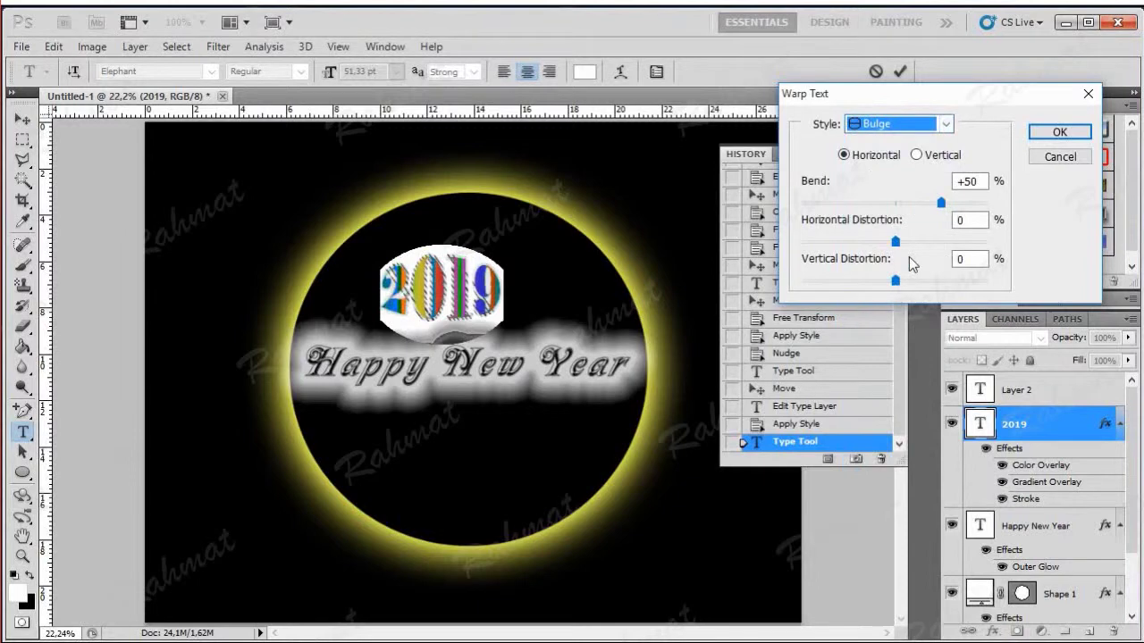
left_click(1060, 133)
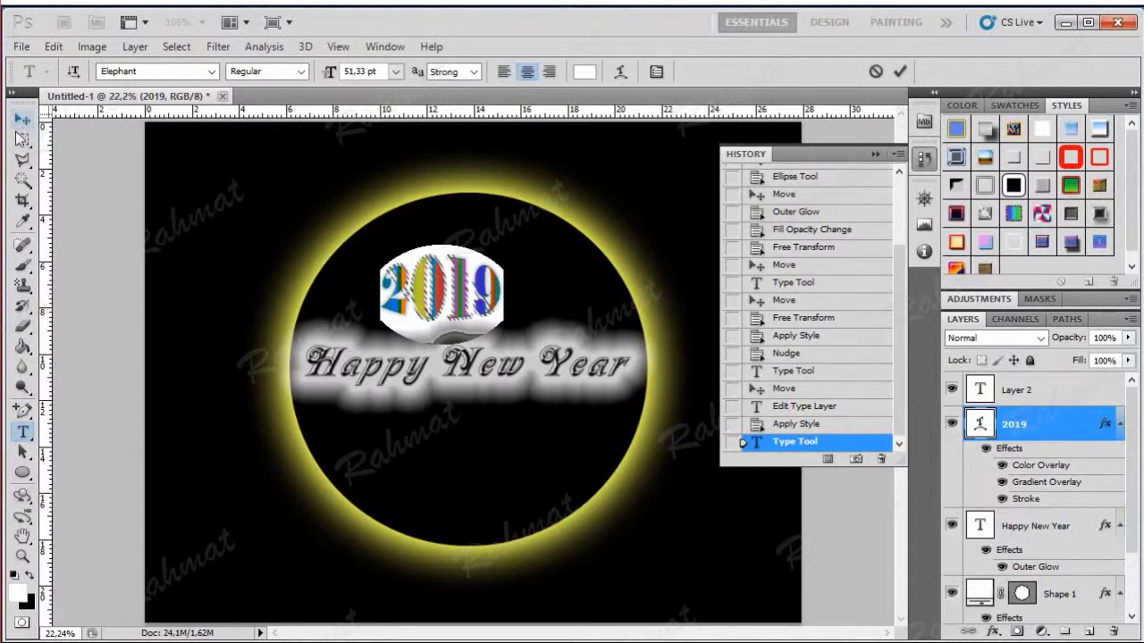
- Nudge 2019 up and free-transform it much taller and wider inside the ring
left_click(23, 120)
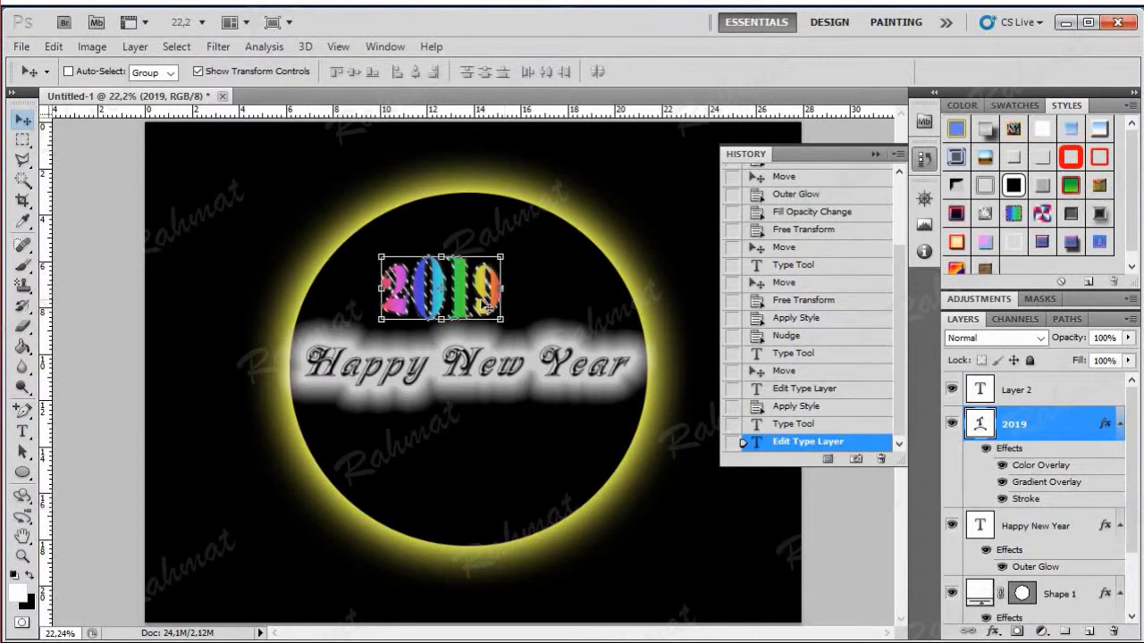
left_click_drag(496, 296, 502, 288)
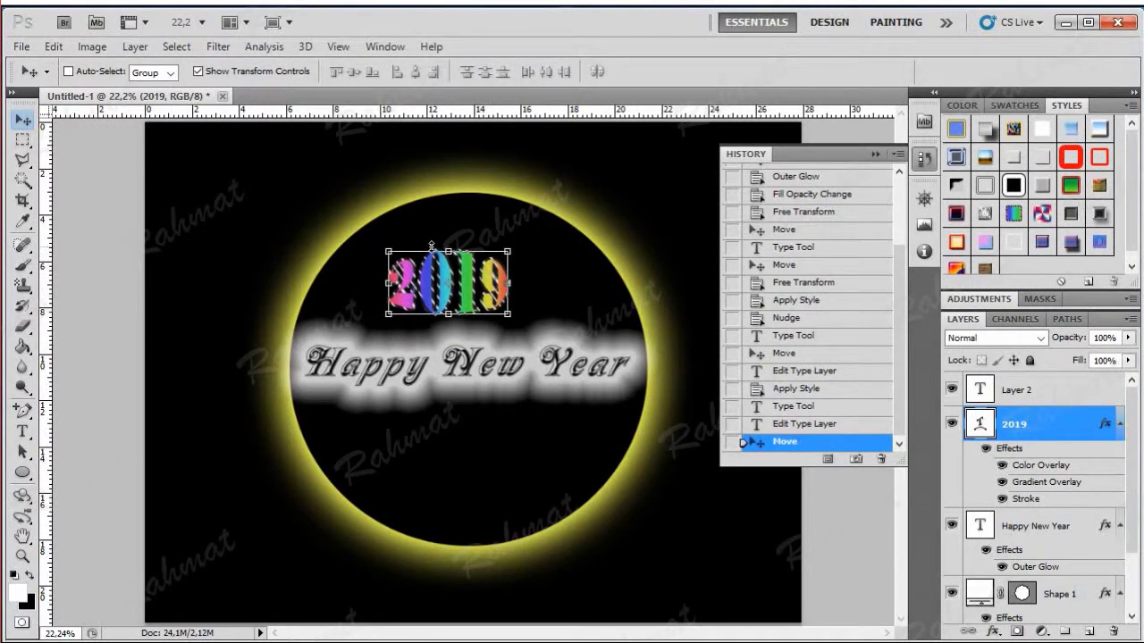
left_click_drag(431, 244, 460, 192)
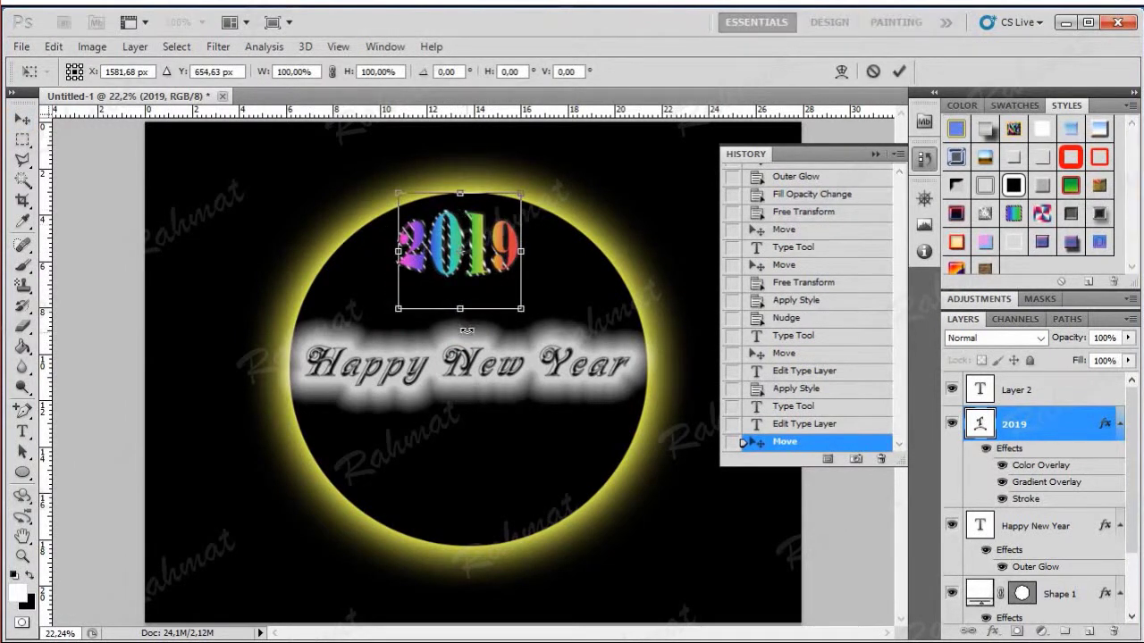
left_click_drag(461, 309, 459, 438)
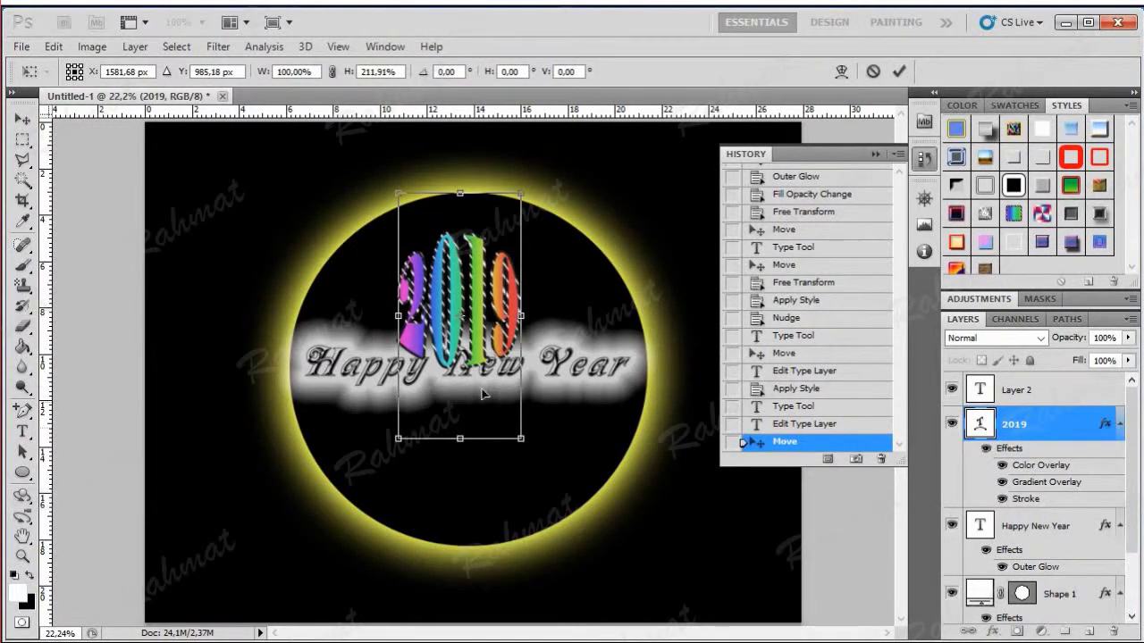
left_click_drag(520, 315, 630, 315)
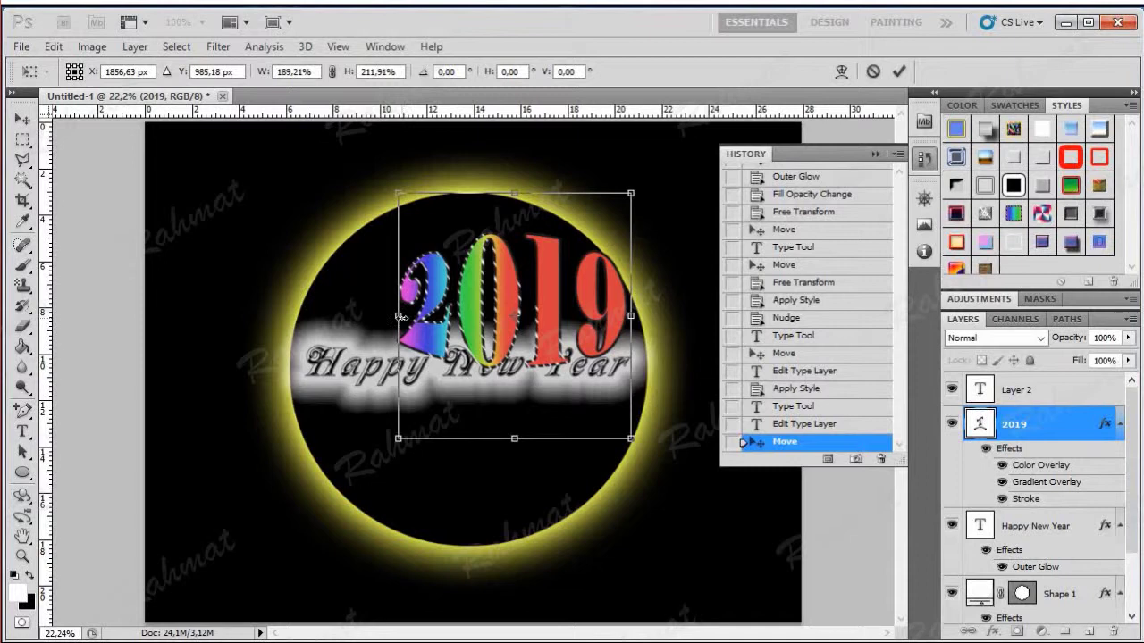
left_click_drag(395, 315, 330, 315)
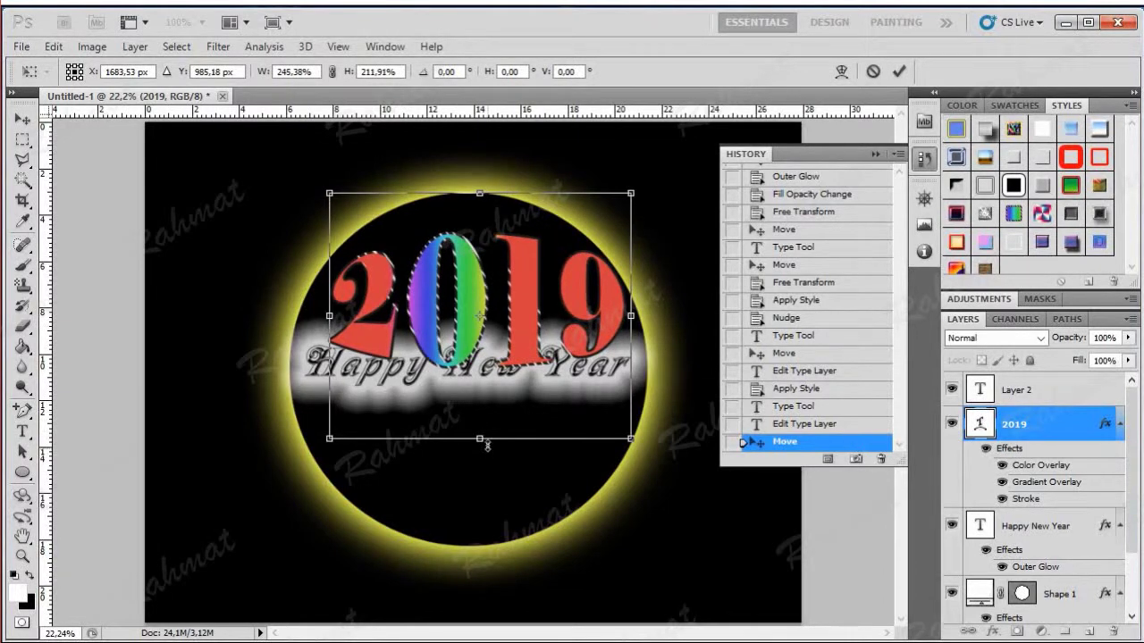
left_click_drag(466, 527, 457, 590)
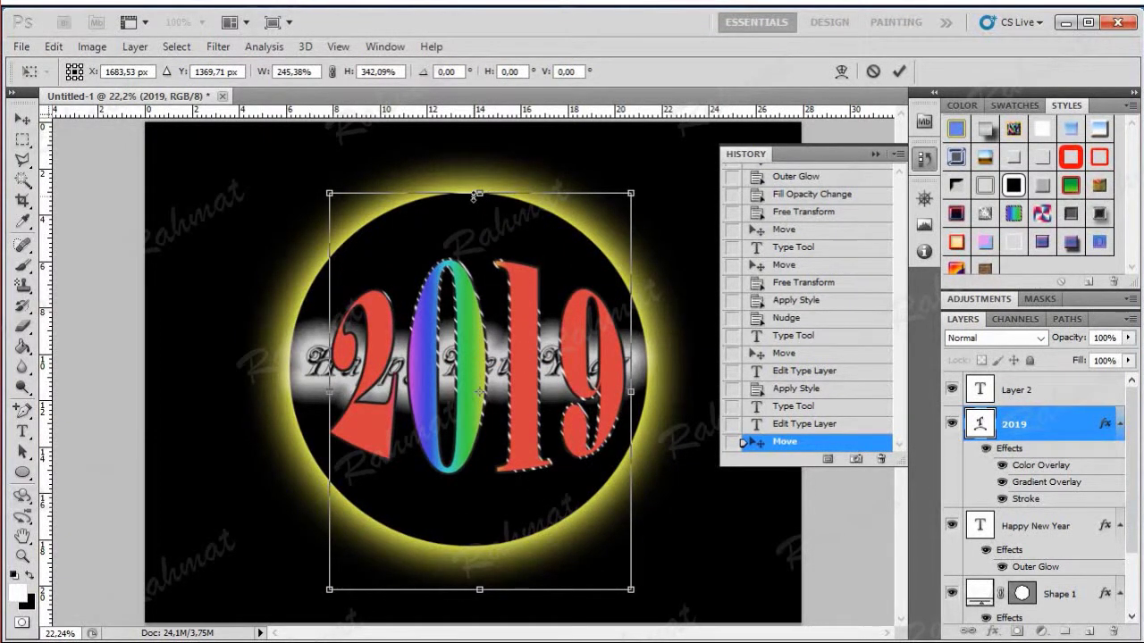
left_click_drag(480, 192, 480, 152)
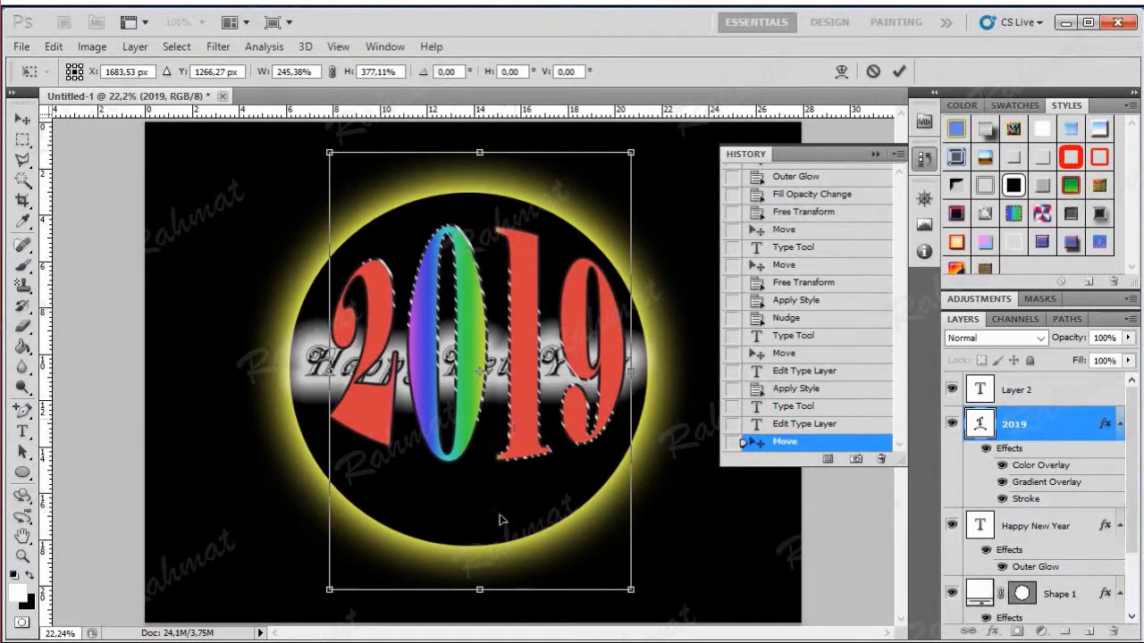
left_click_drag(479, 590, 481, 623)
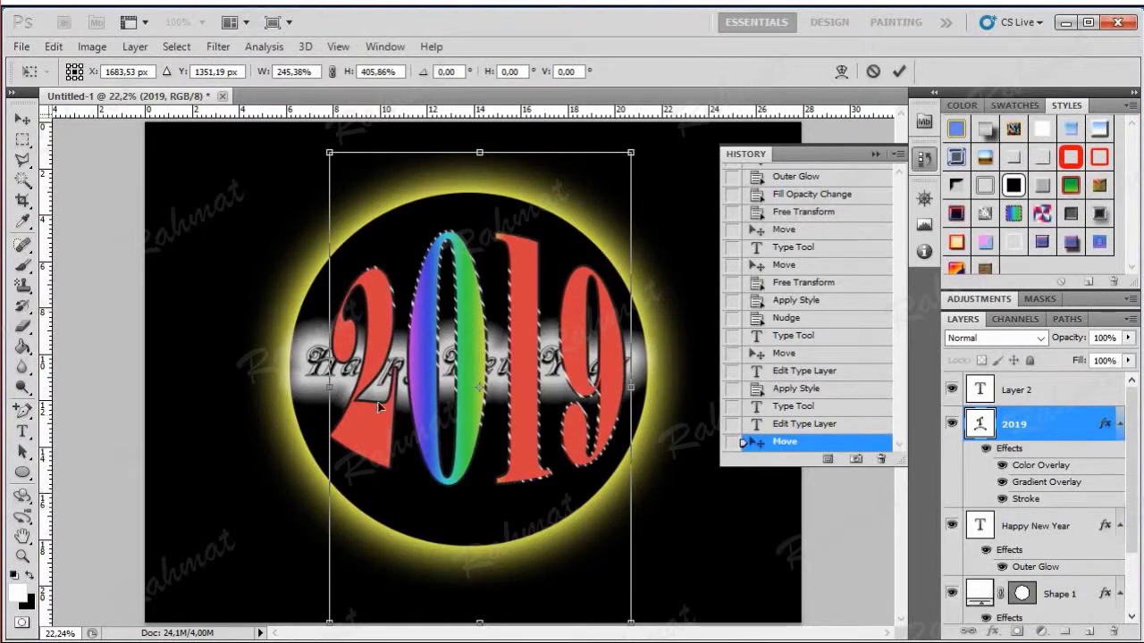
left_click_drag(330, 390, 307, 390)
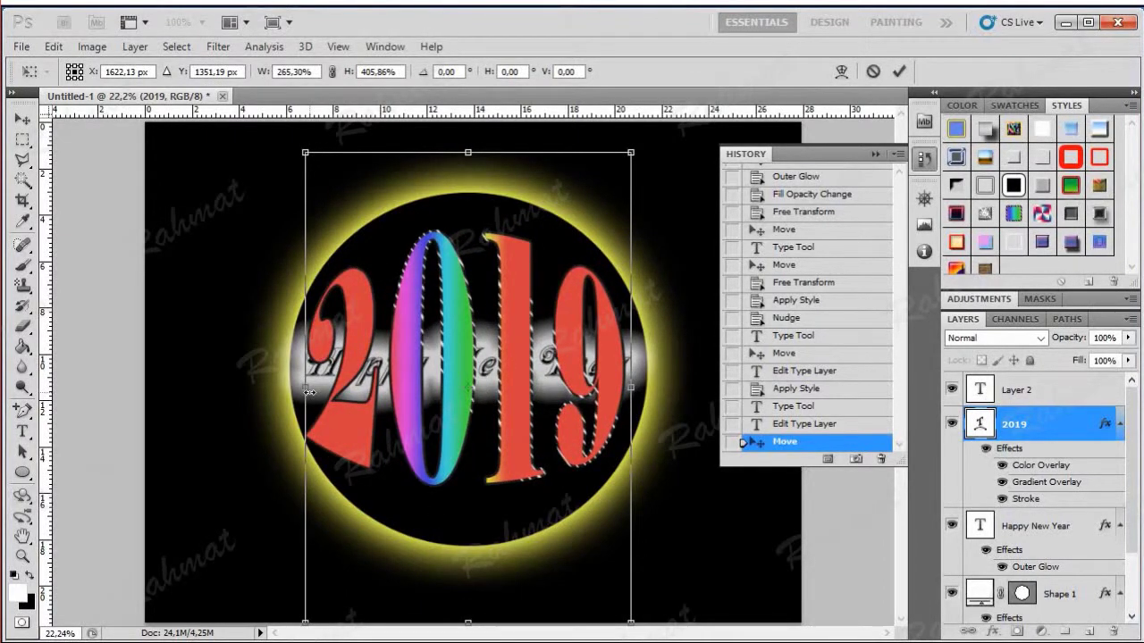
left_click_drag(470, 154, 474, 124)
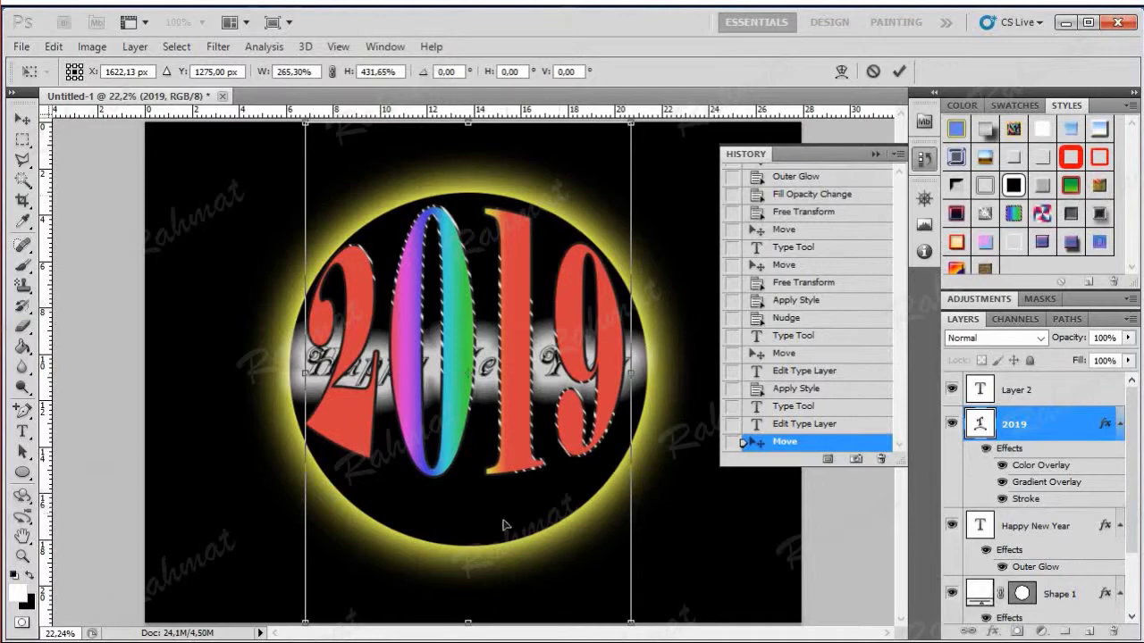
- Zoom out, fine-tune the 2019 height and width, and apply the transform
left_click(337, 46)
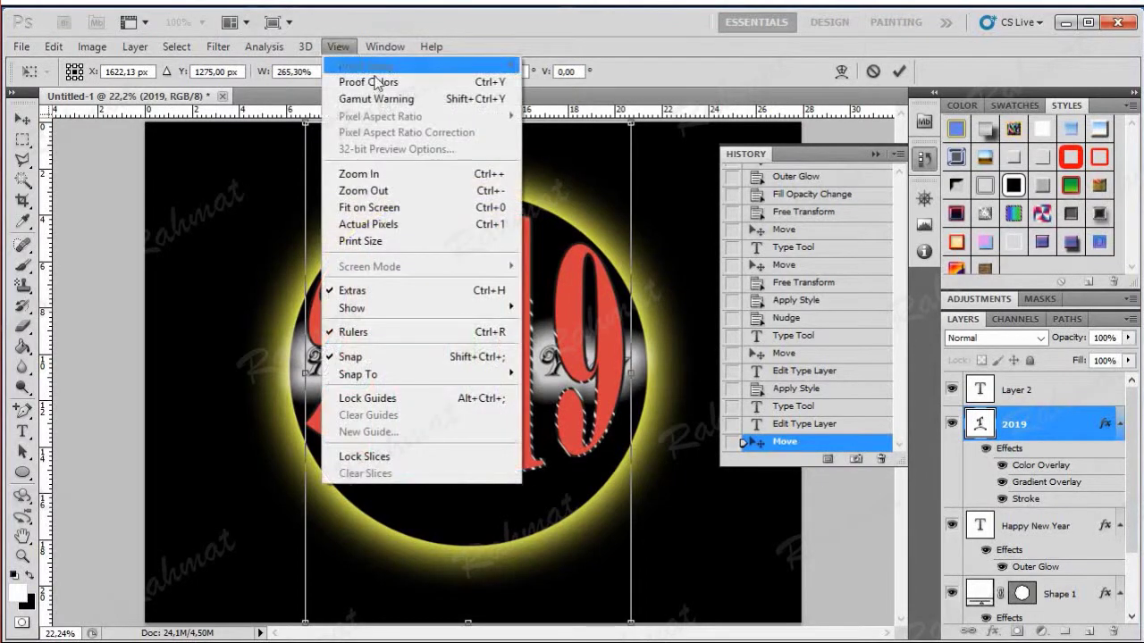
left_click(420, 199)
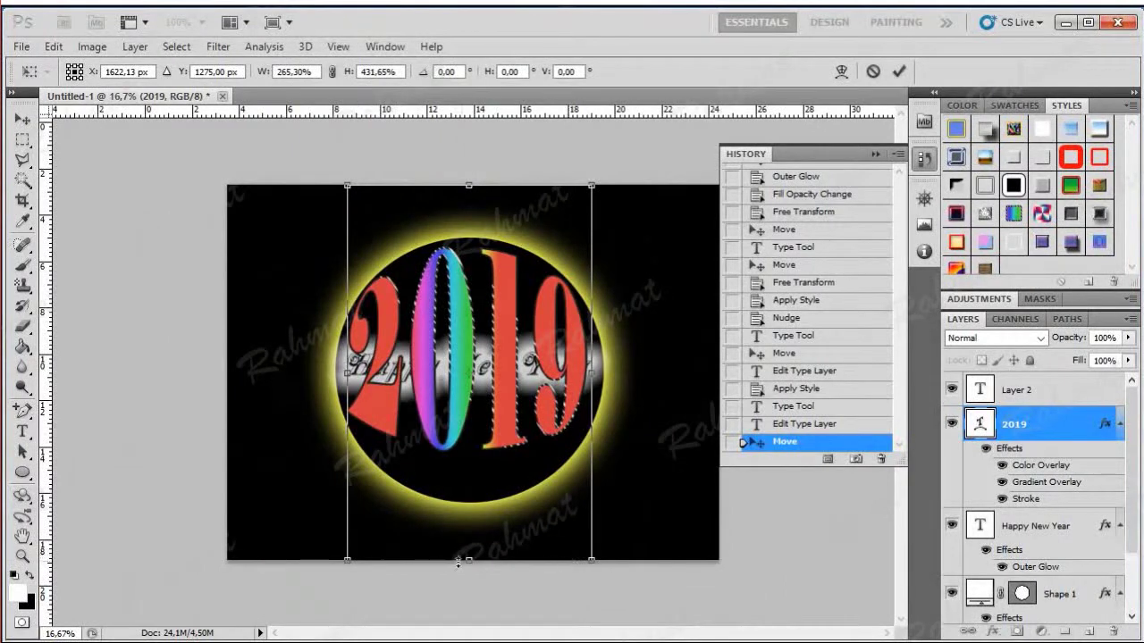
left_click_drag(469, 557, 467, 608)
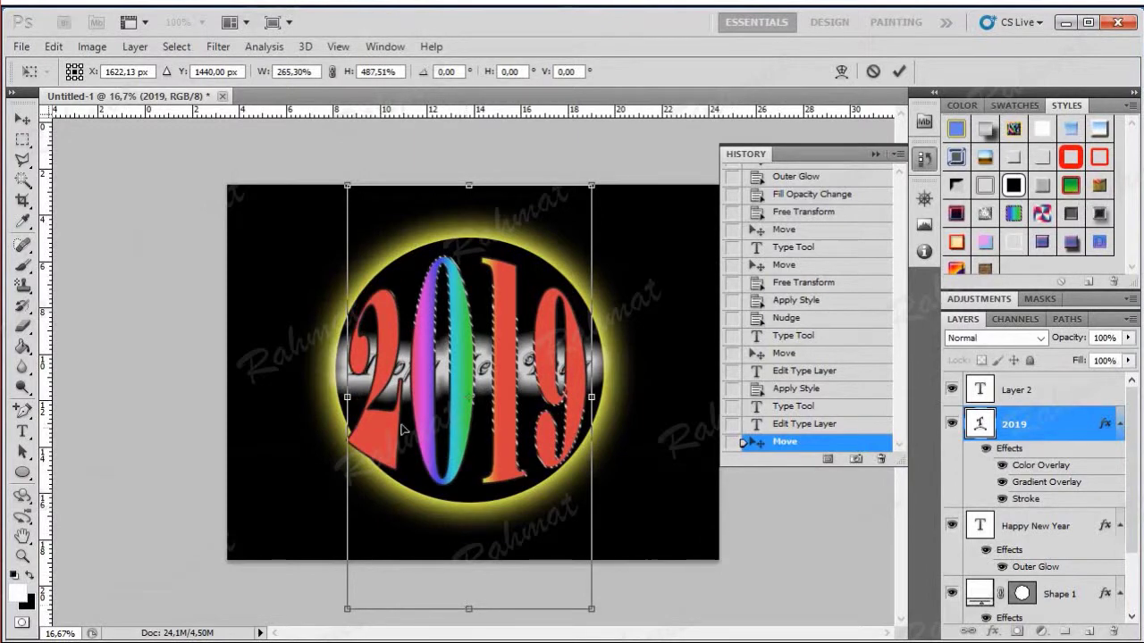
left_click_drag(352, 397, 367, 396)
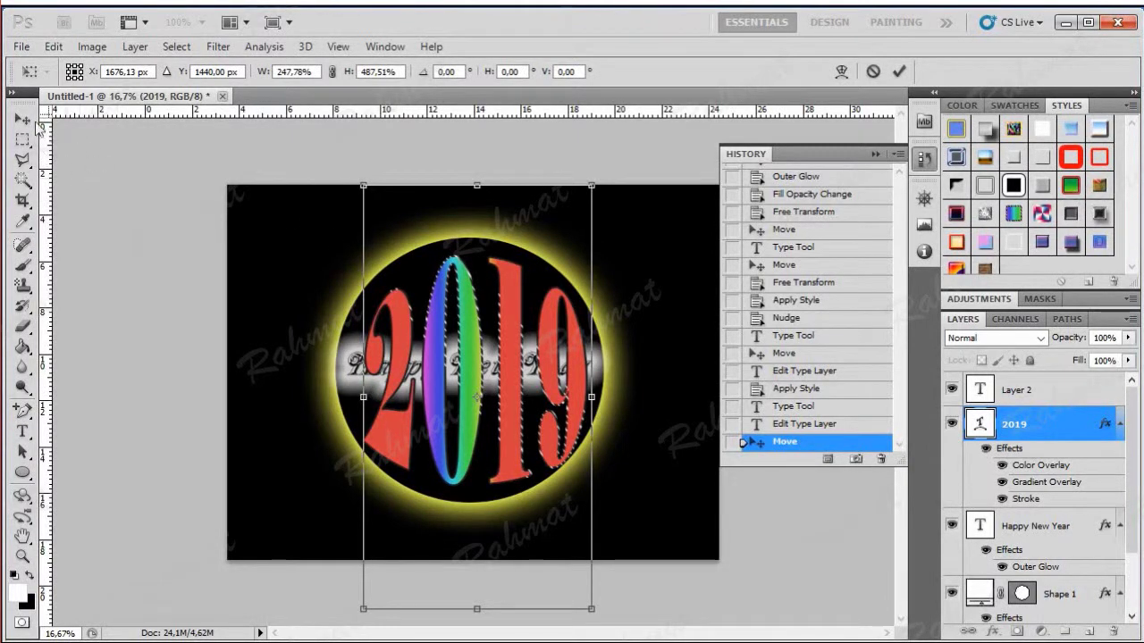
left_click(23, 119)
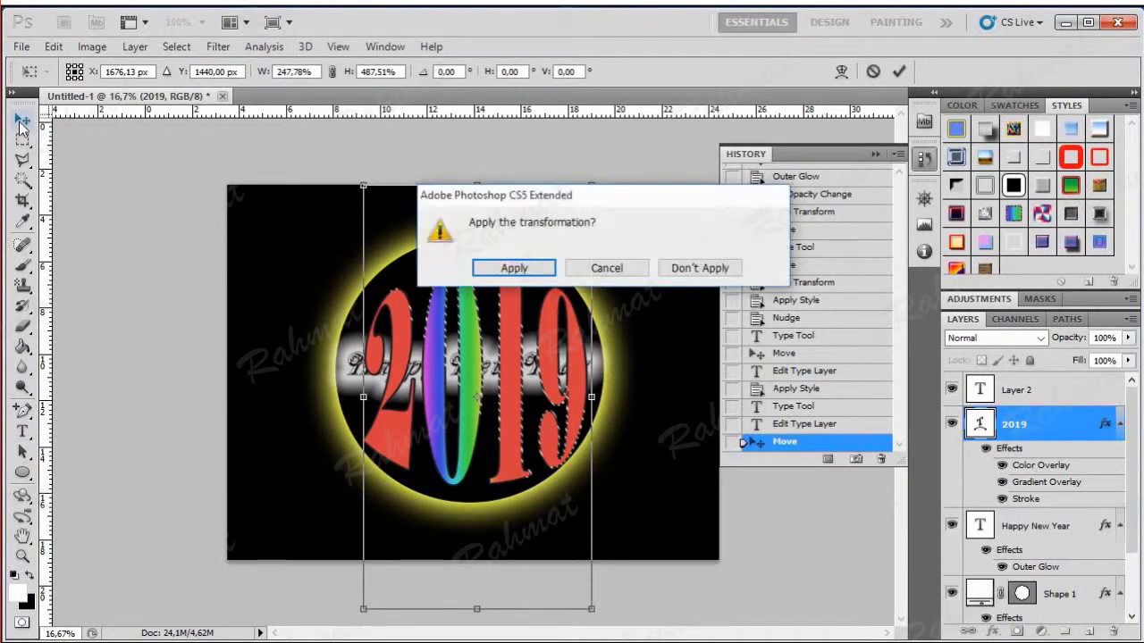
left_click(495, 266)
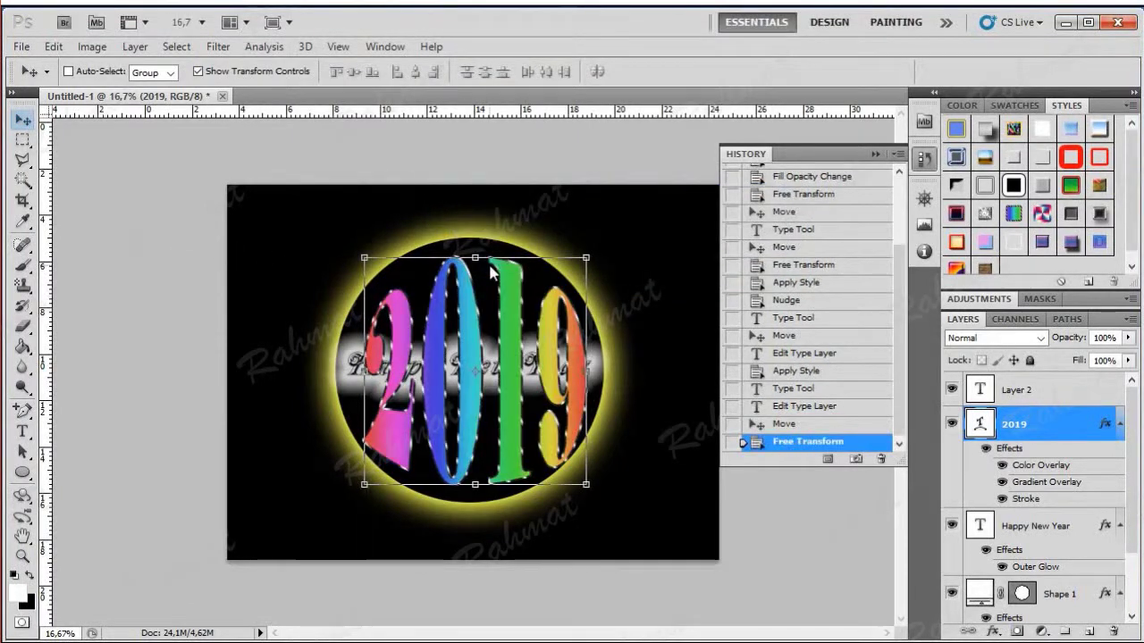
- Nudge 2019 up-left, stretch it slightly taller, apply, then nudge it up and right
key("shift+Left")
key("shift+Left")
key("shift+Left")
key("shift+Left")
key("shift+Up")
key("shift+Up")
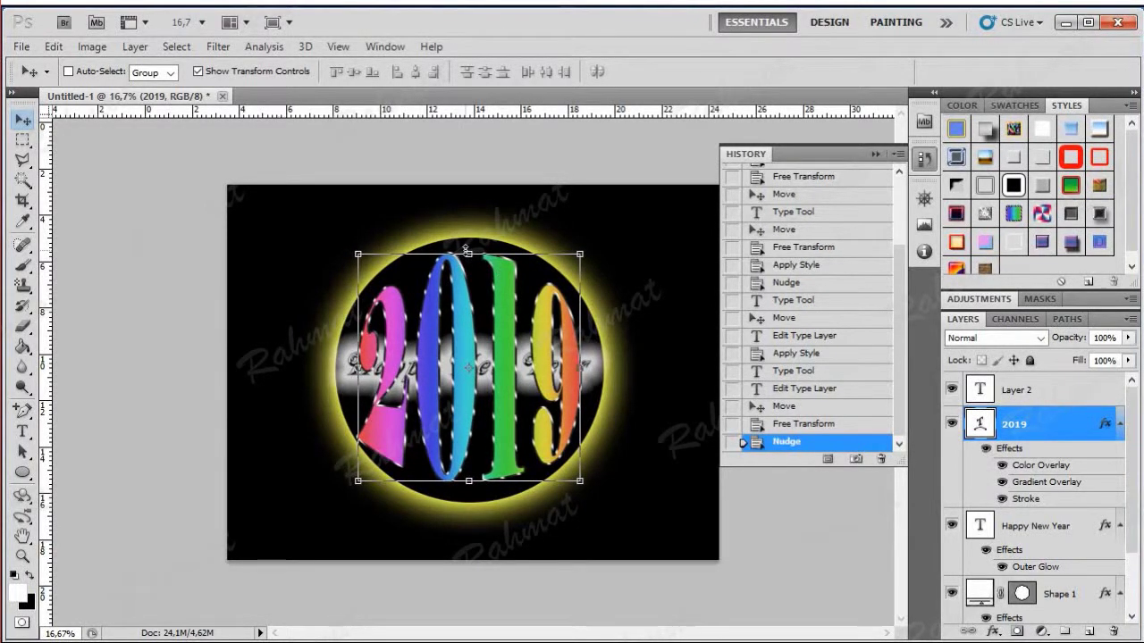
left_click_drag(466, 253, 472, 298)
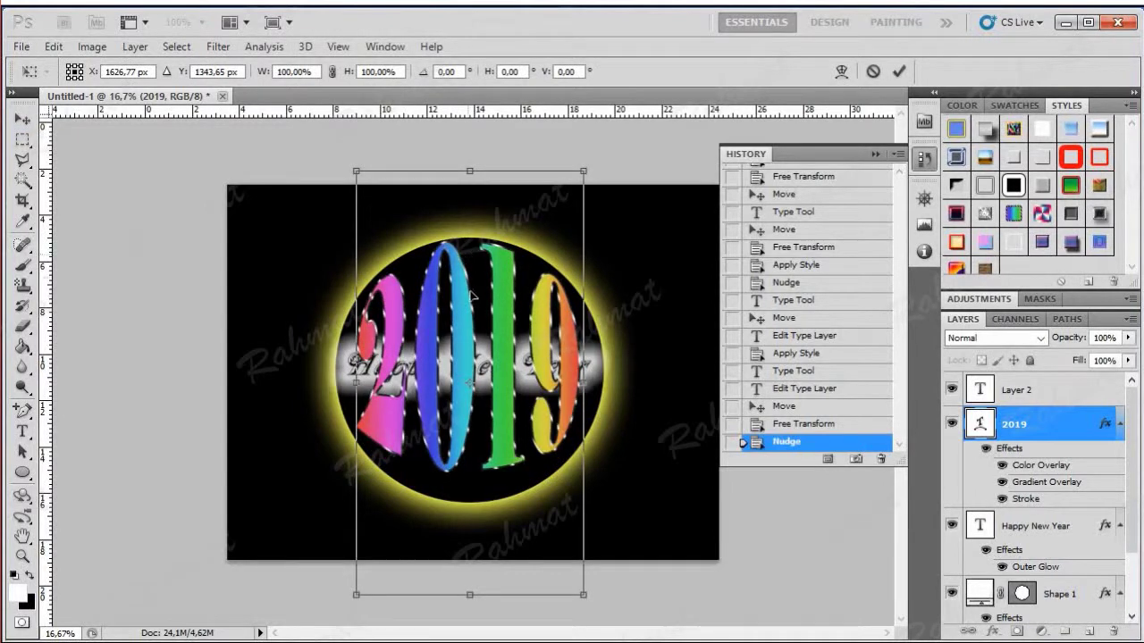
left_click_drag(467, 596, 466, 615)
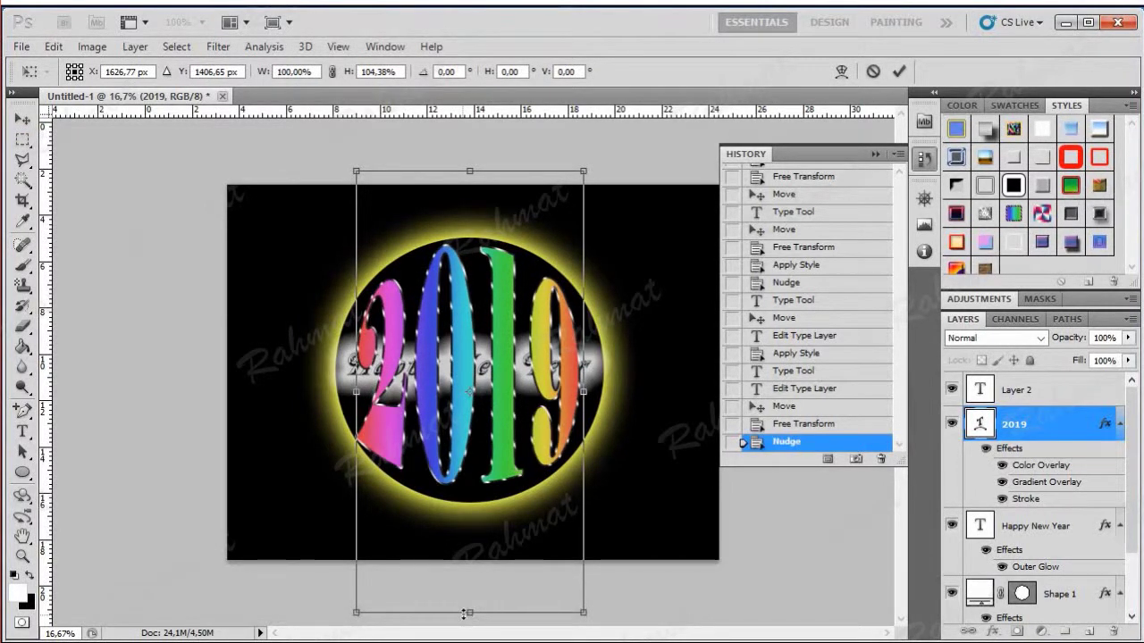
left_click_drag(467, 613, 465, 626)
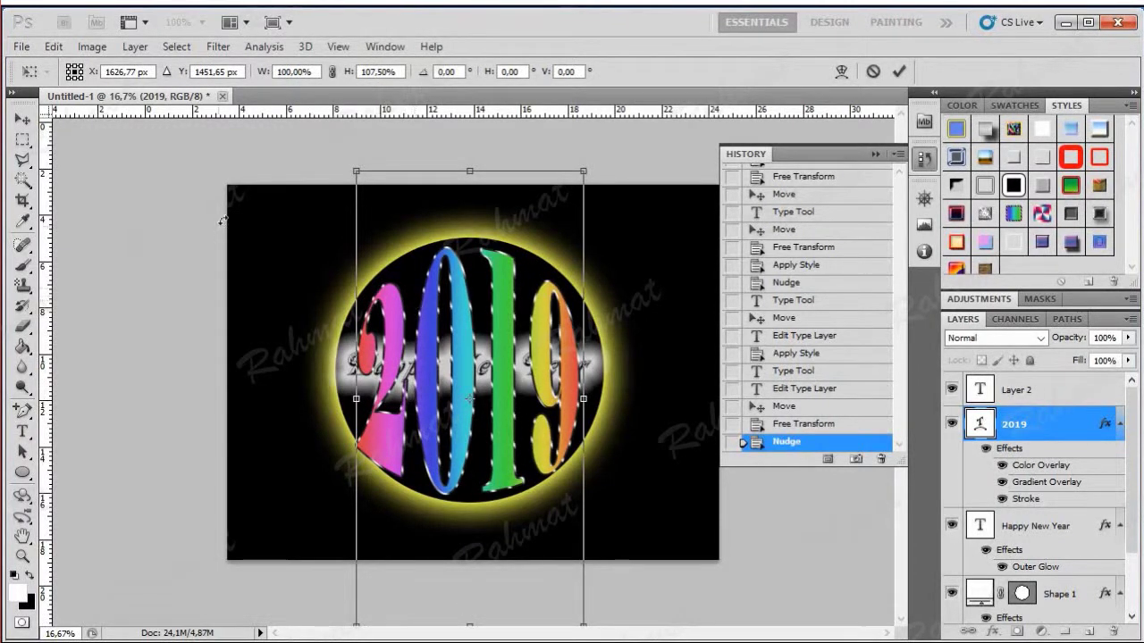
left_click(22, 119)
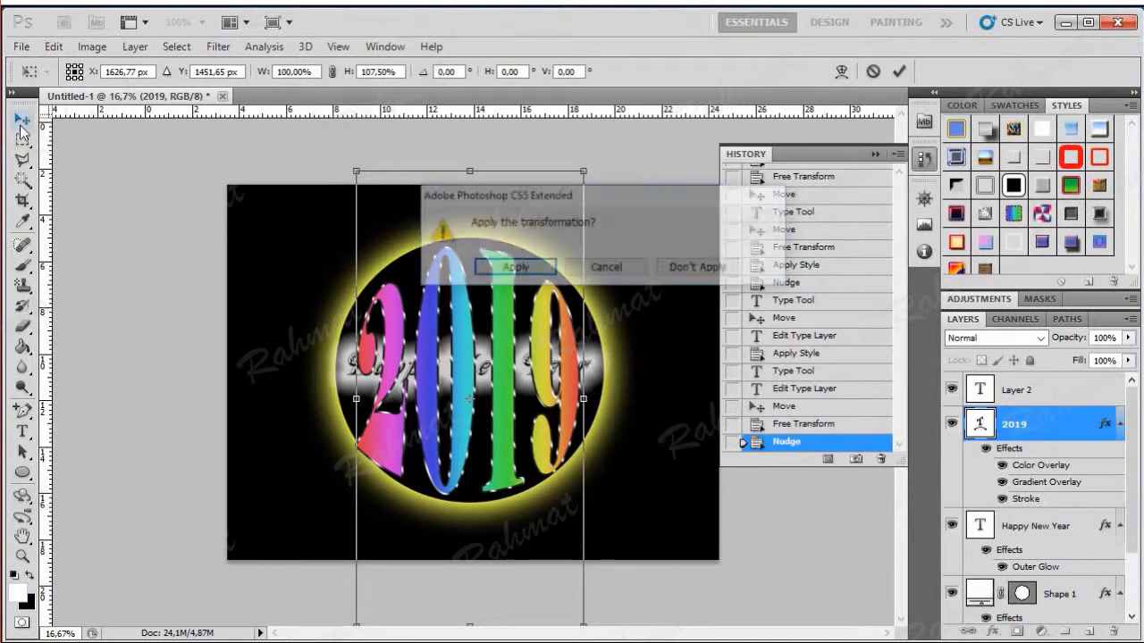
left_click(513, 266)
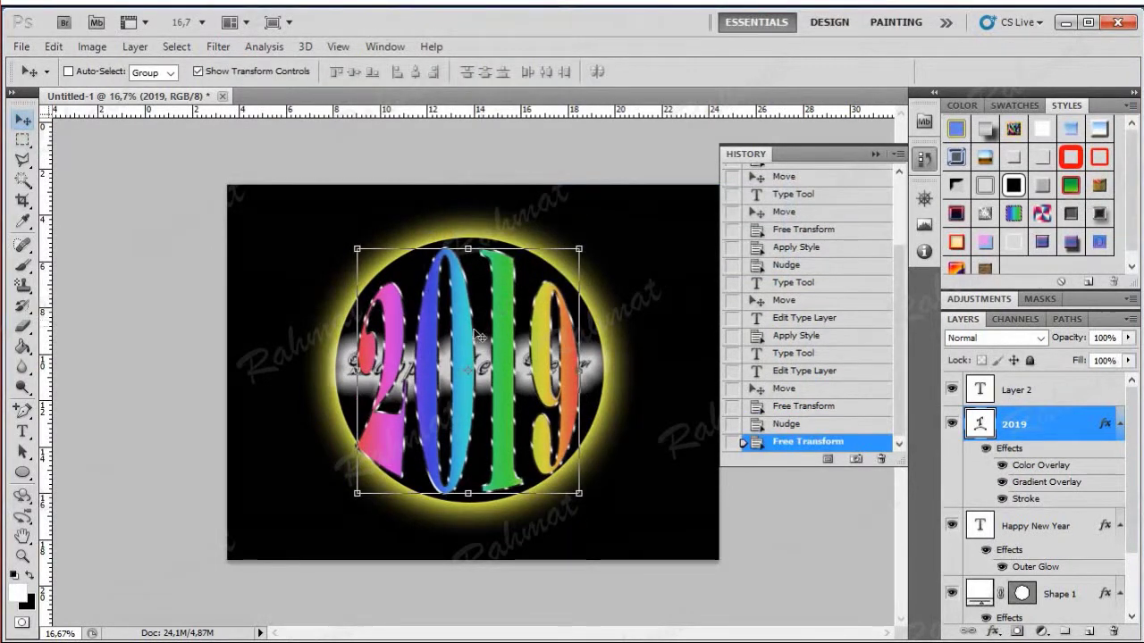
key("Up")
key("Up")
key("Up")
key("Up")
key("Up")
key("Up")
key("Right")
key("Right")
key("Right")
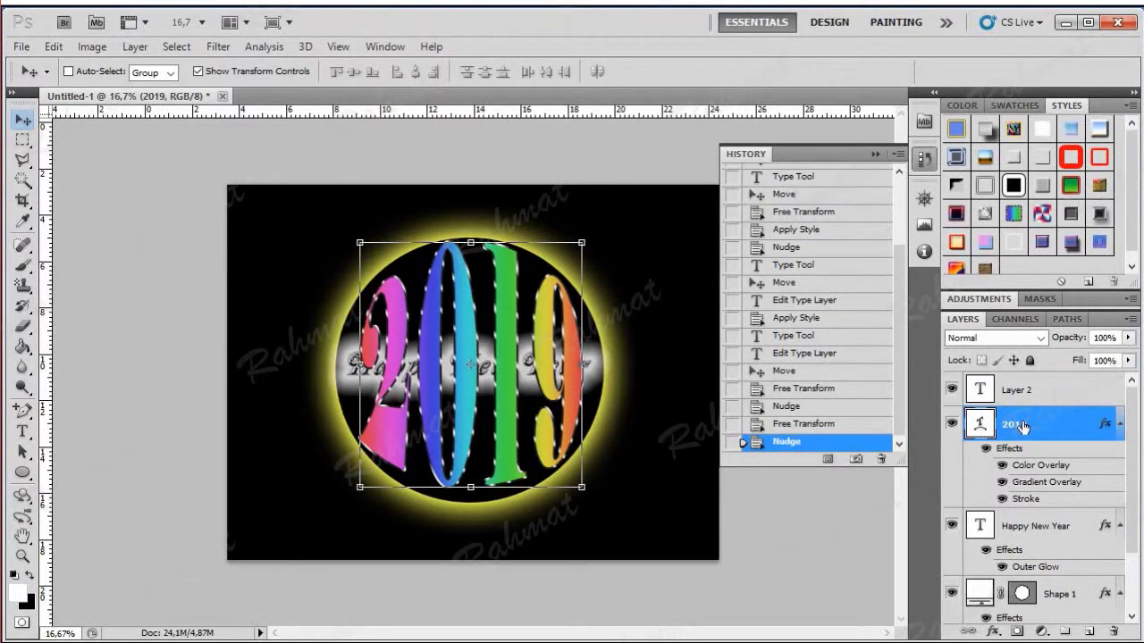
- Move the 2019 layer below Happy New Year and lower its opacity to 21%
left_click_drag(1023, 426, 1024, 568)
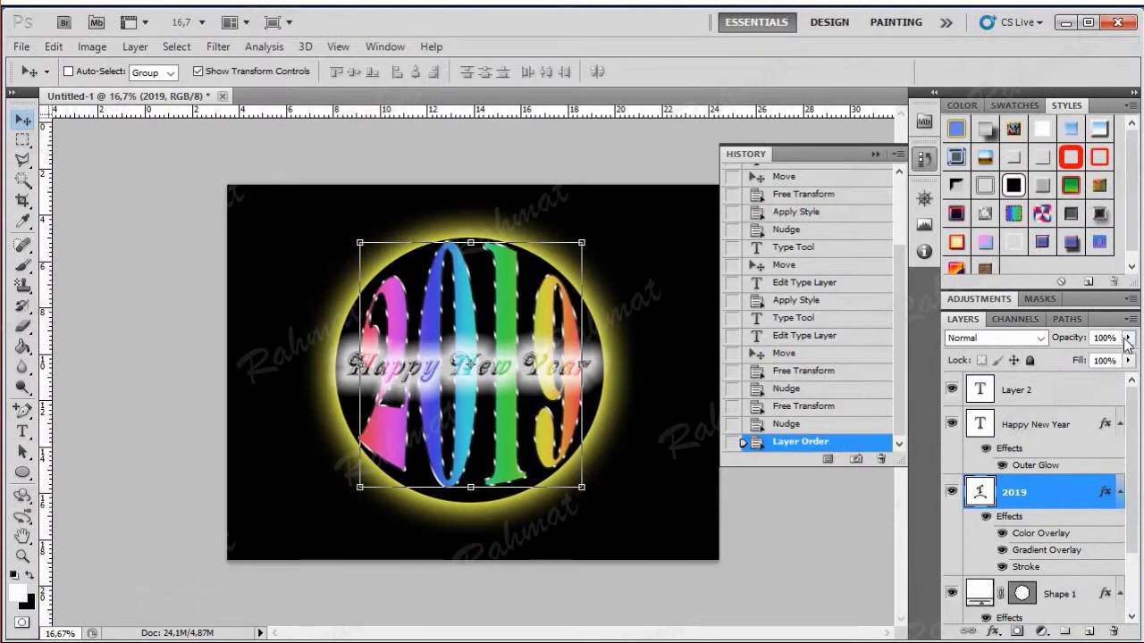
left_click(1127, 338)
left_click_drag(1129, 356, 1060, 365)
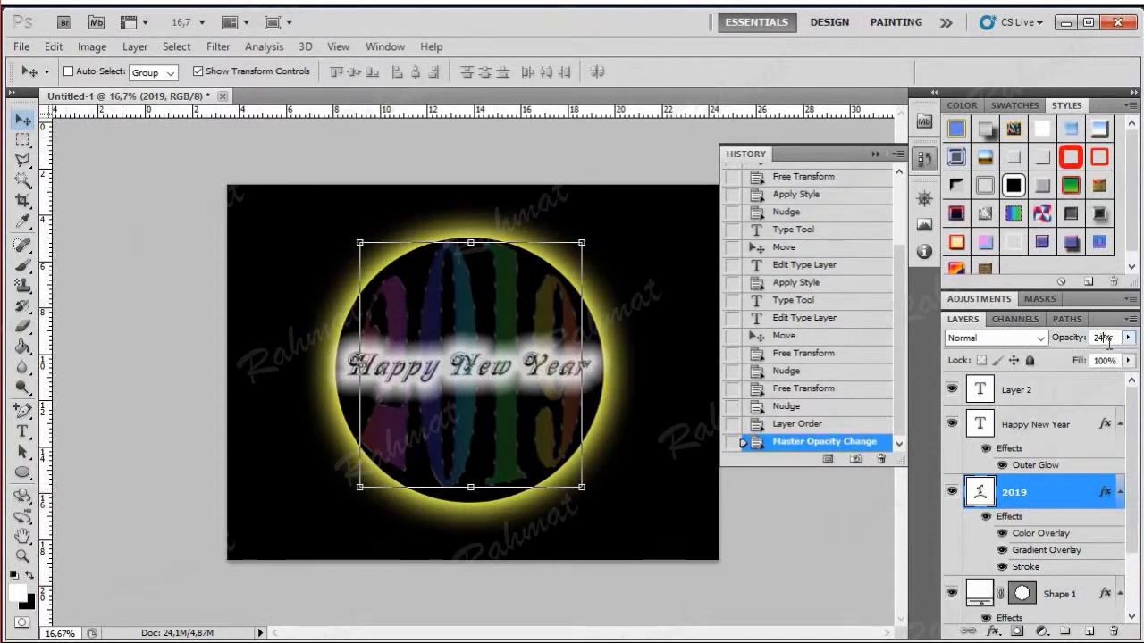
left_click_drag(1070, 343, 1068, 345)
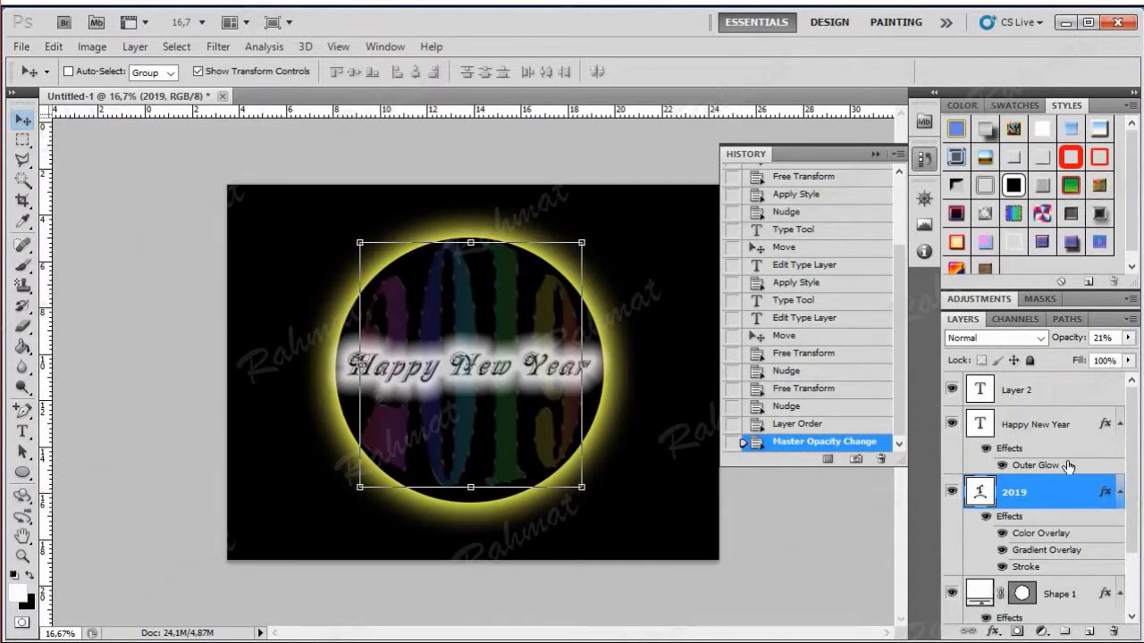
- Close the History panel and toggle the bounding outline with Ctrl+H
left_click(896, 157)
left_click(954, 309)
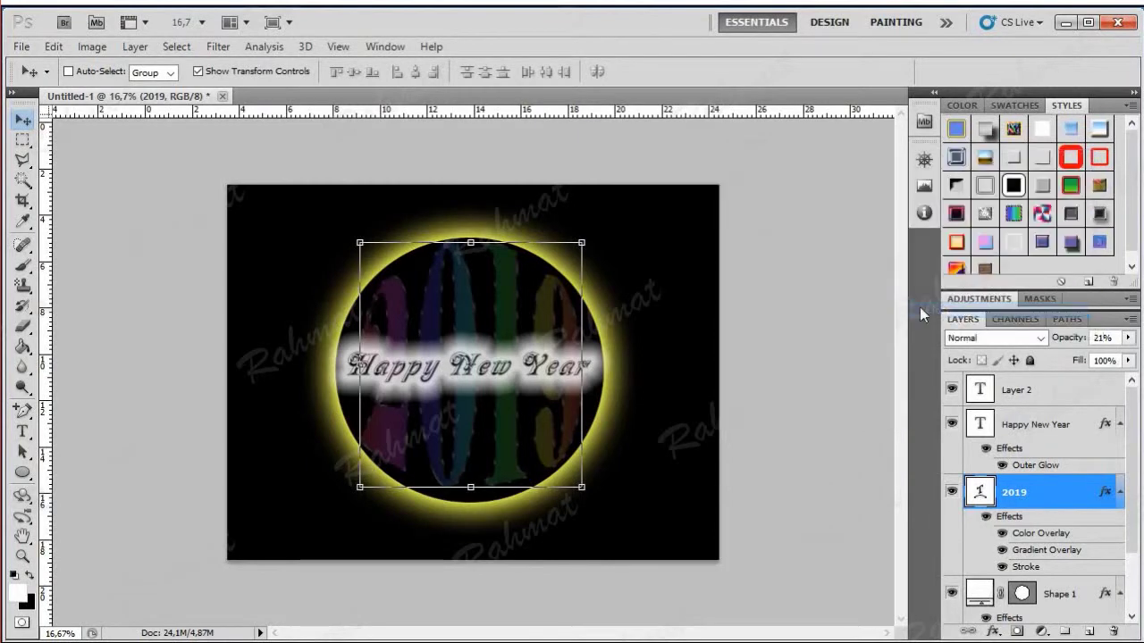
key("ctrl+h")
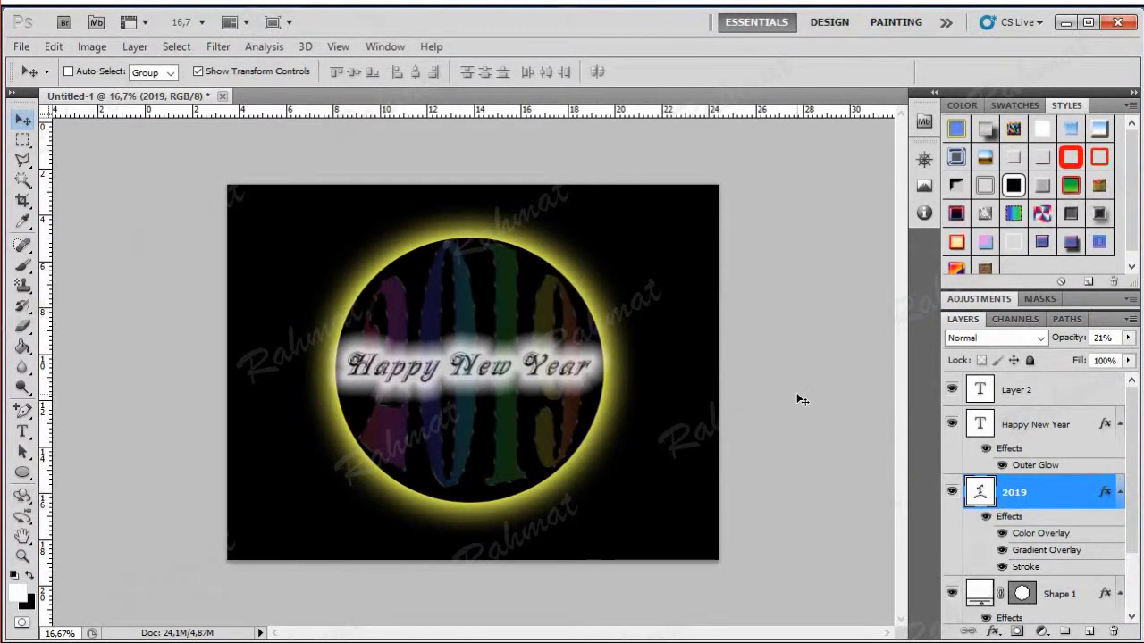
key("ctrl+h")
- Adjust the 2019 layer opacity up to 49%, then back down to 21%
left_click(1128, 338)
mouse_move(1060, 356)
left_mouse_down()
mouse_move(1099, 362)
mouse_move(1073, 356)
left_mouse_up()
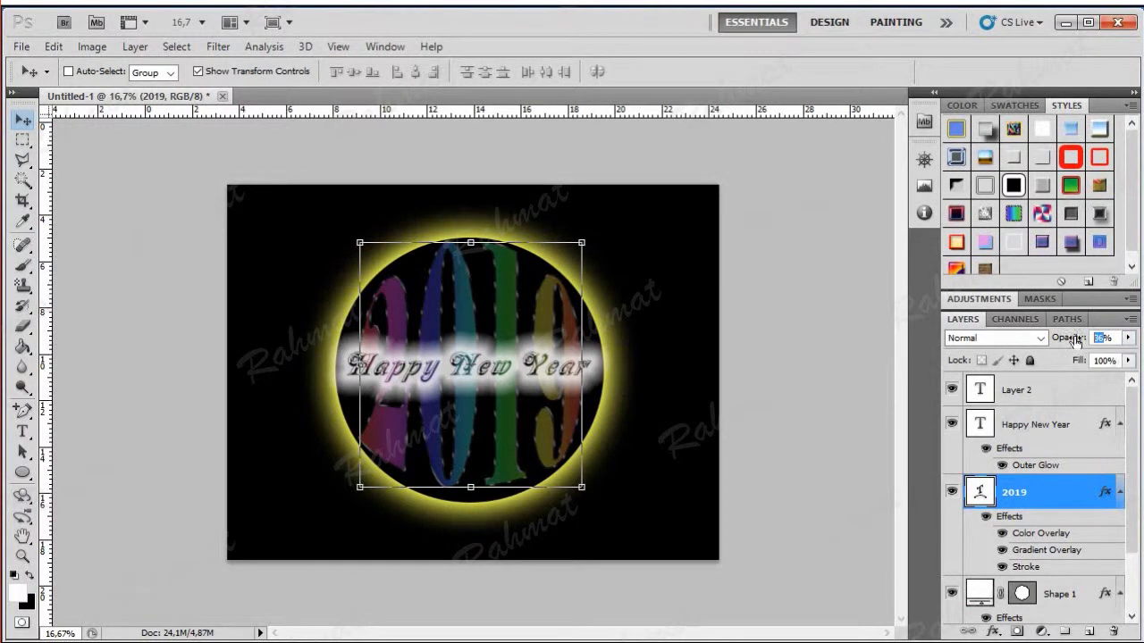
left_click_drag(1085, 339, 1075, 339)
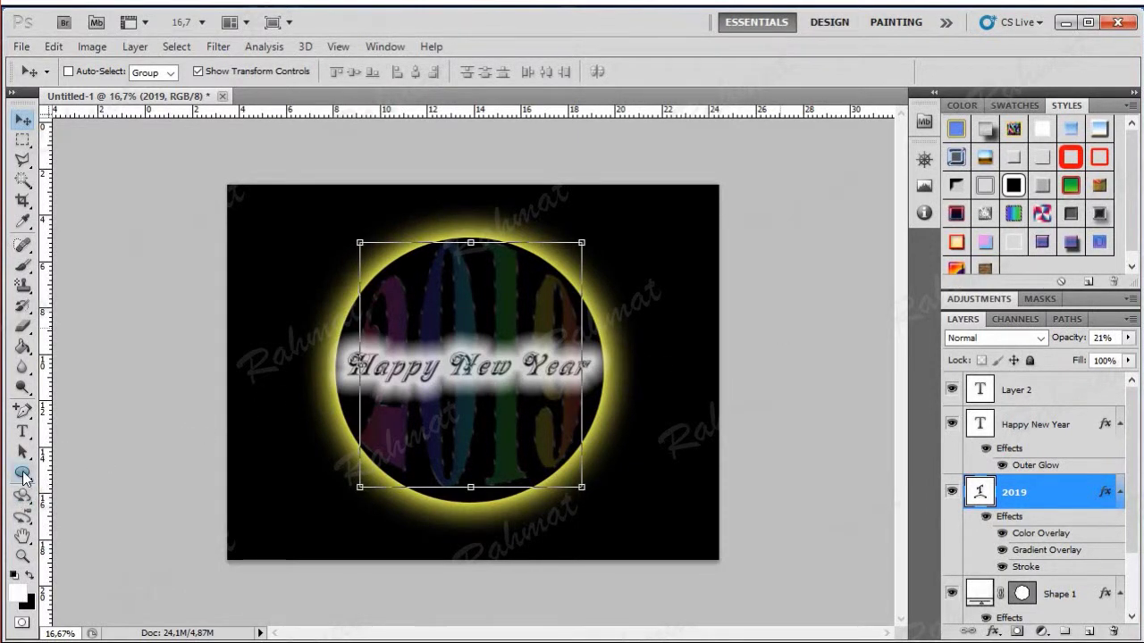
- Select the Custom Shape tool and fit the canvas on screen
left_click(22, 472)
left_click(103, 554)
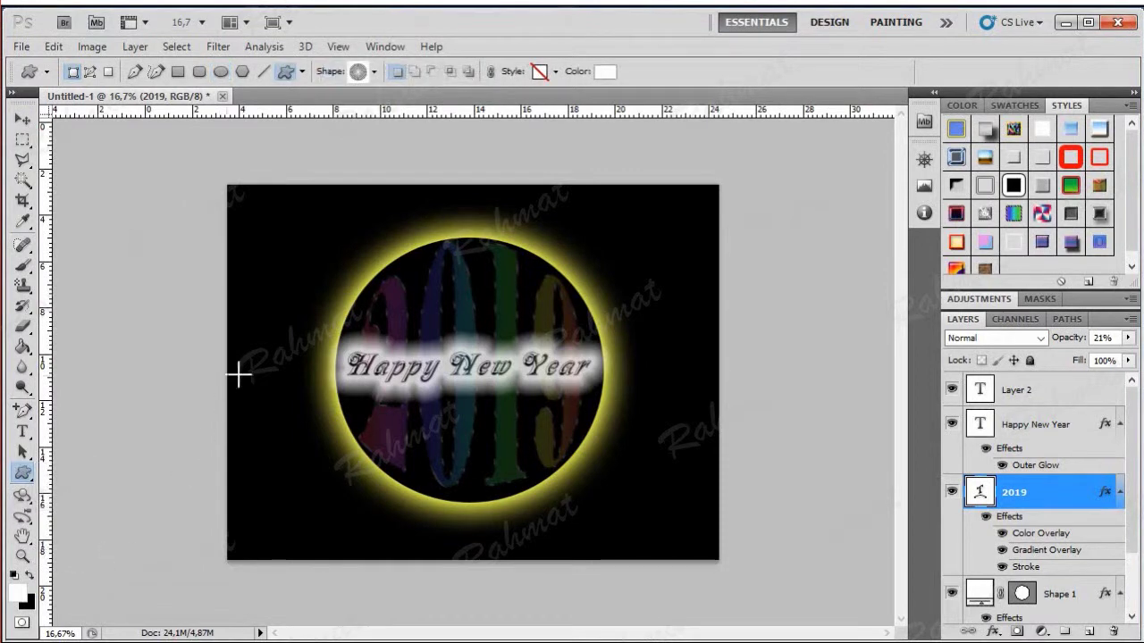
left_click(372, 74)
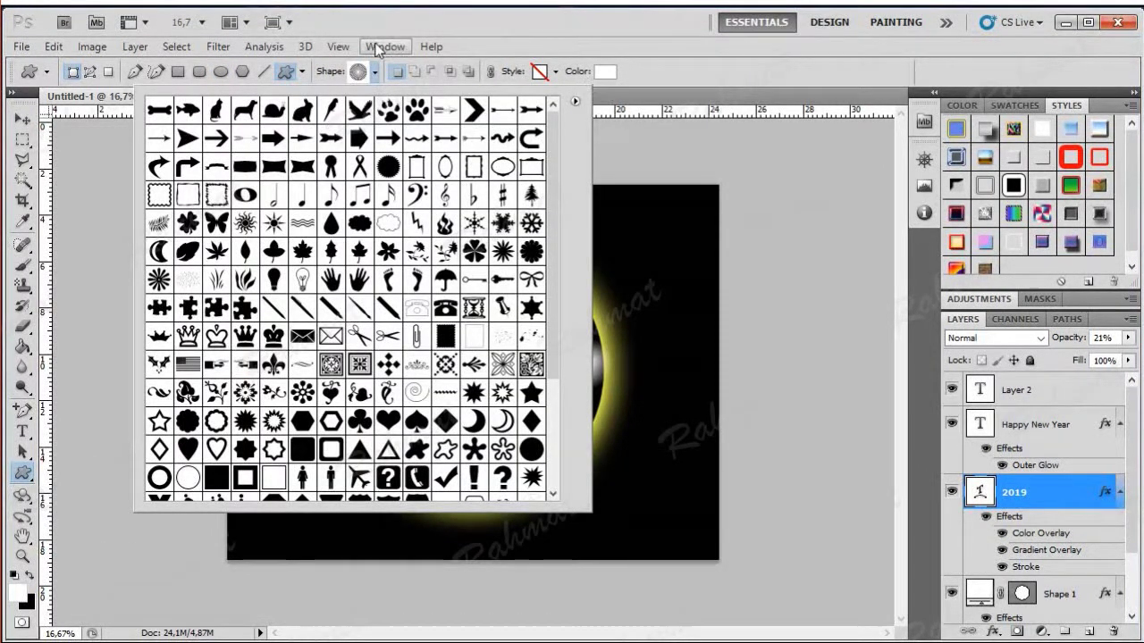
left_click(339, 47)
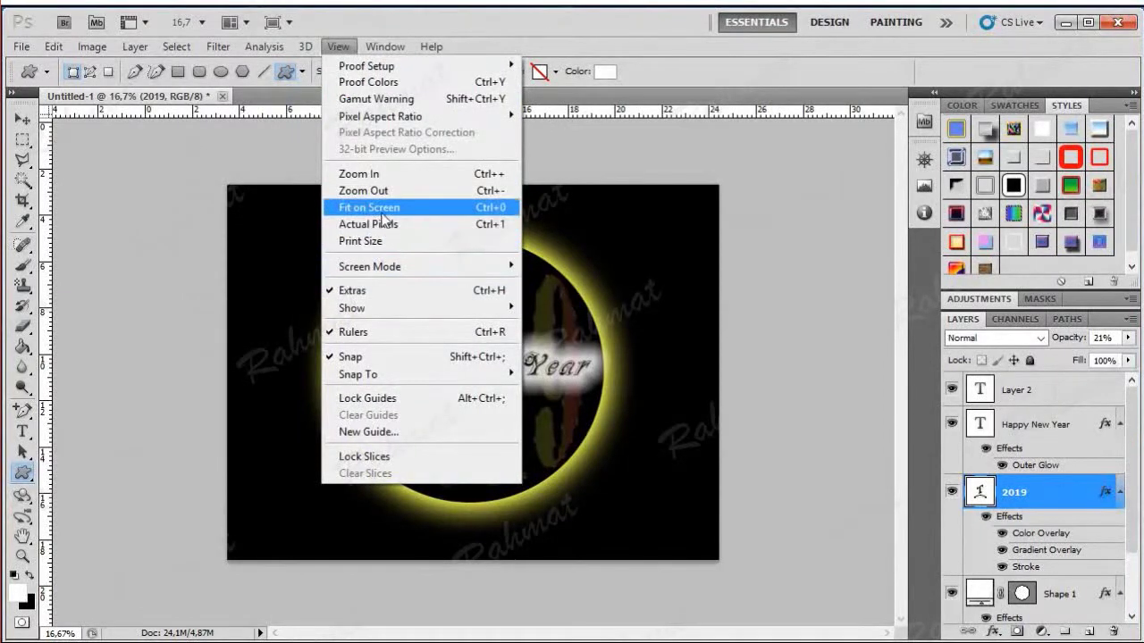
left_click(381, 207)
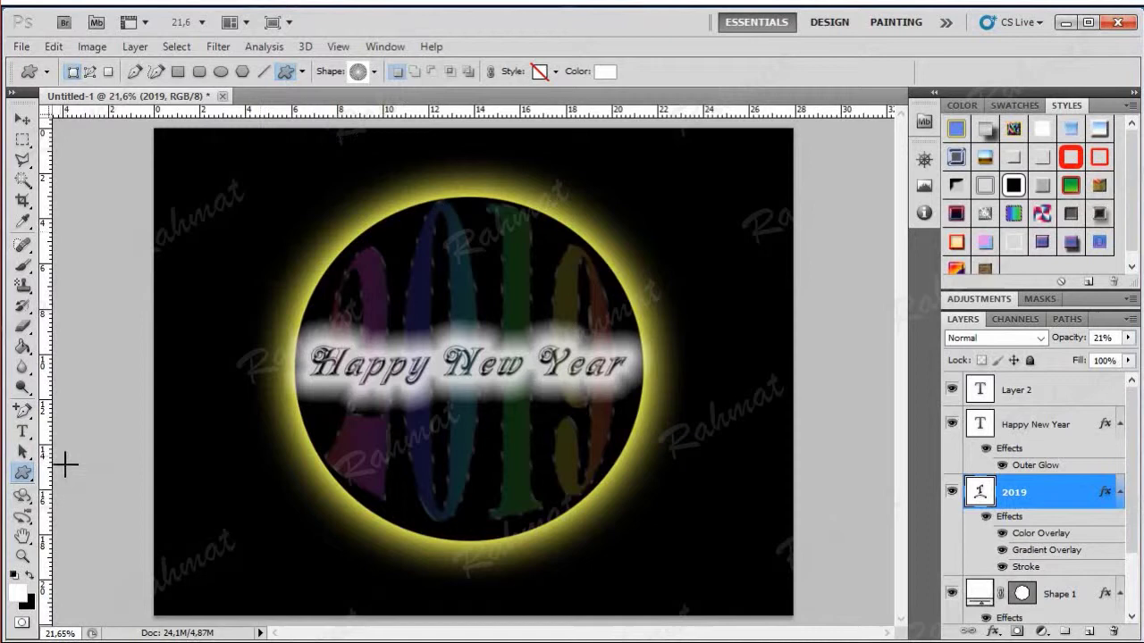
- Choose the airplane custom shape and draw it near the ring's lower right edge
left_click(22, 472)
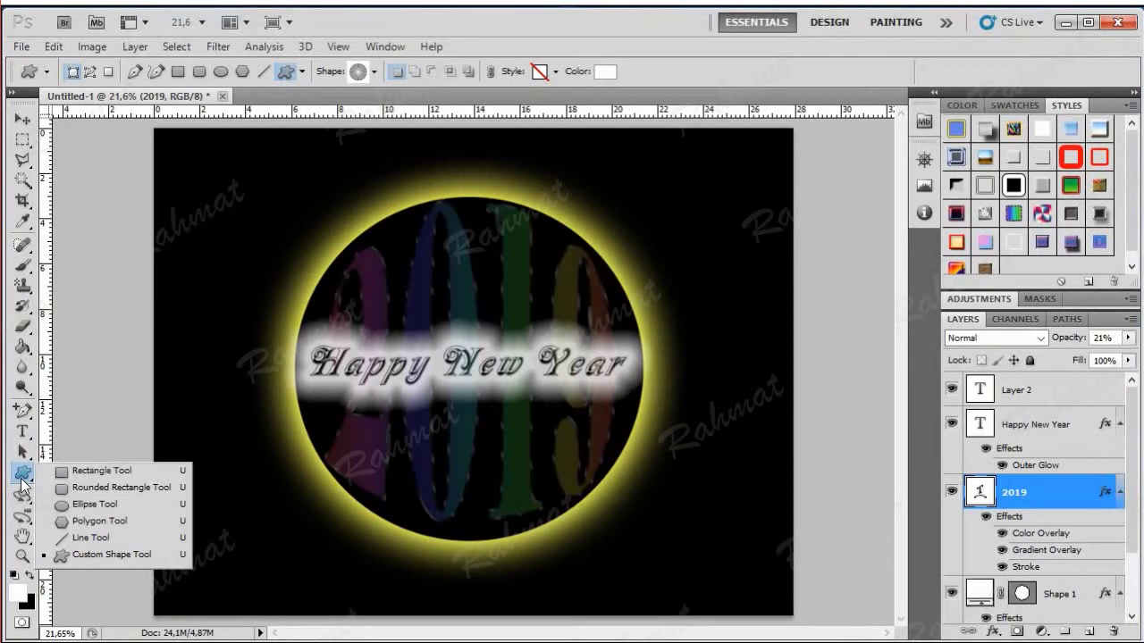
left_click(105, 554)
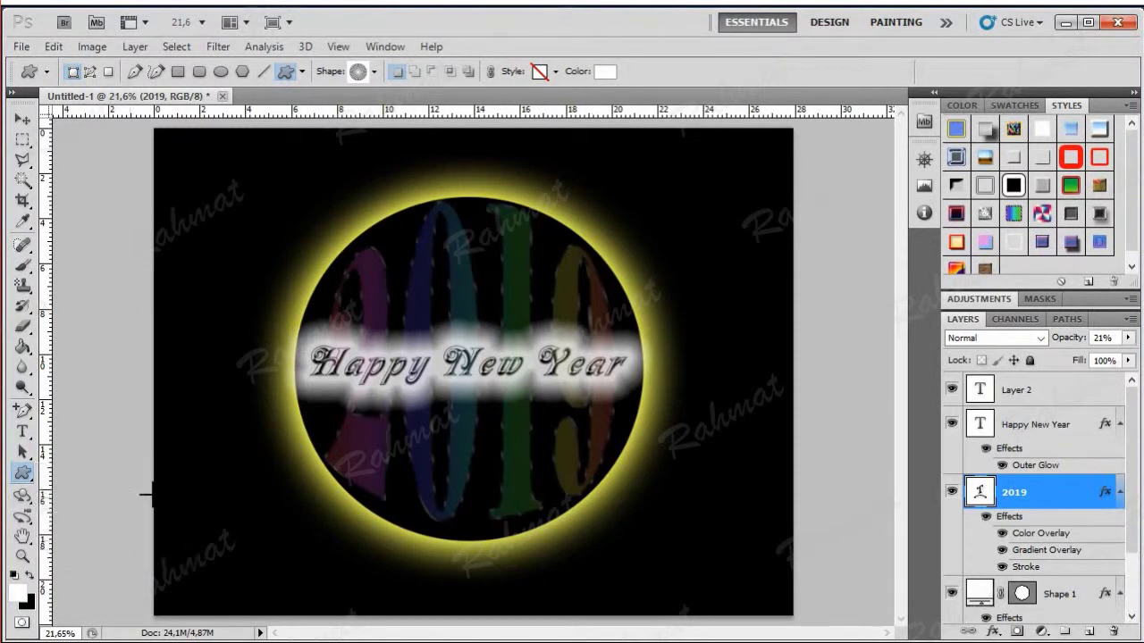
left_click(374, 71)
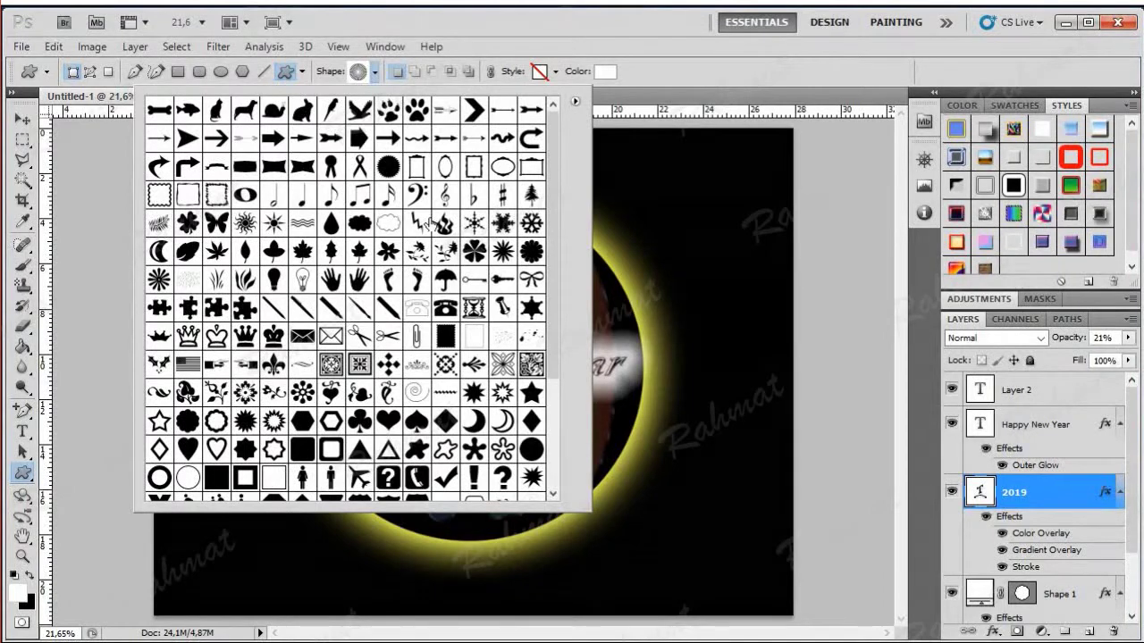
scroll(428, 232, "down", 1)
scroll(433, 250, "down", 1)
scroll(438, 268, "down", 1)
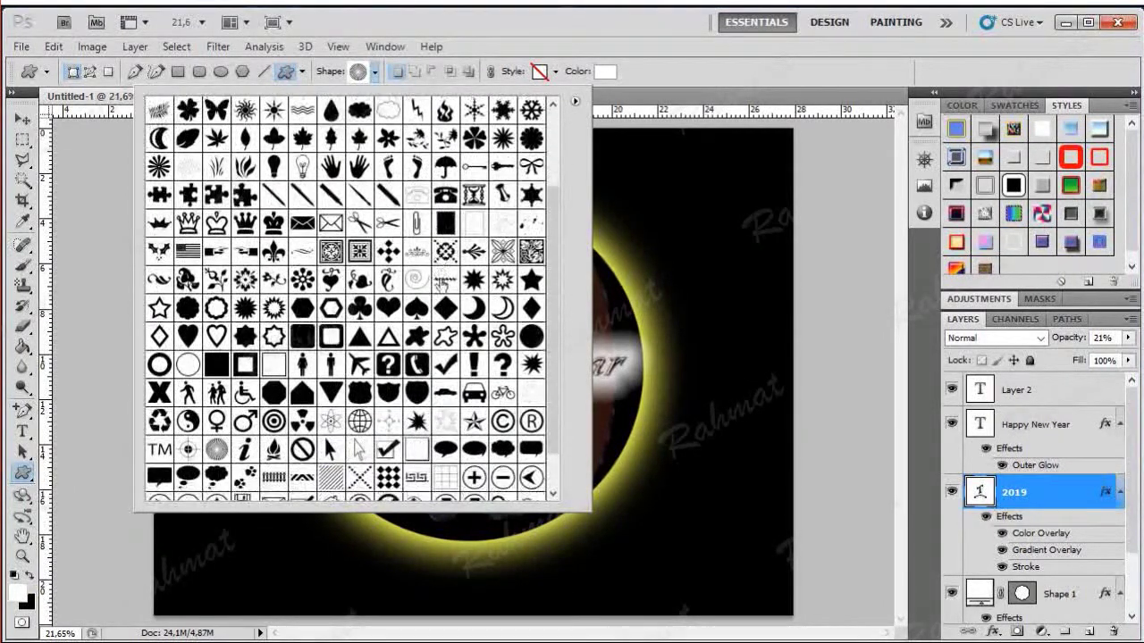
scroll(442, 291, "down", 1)
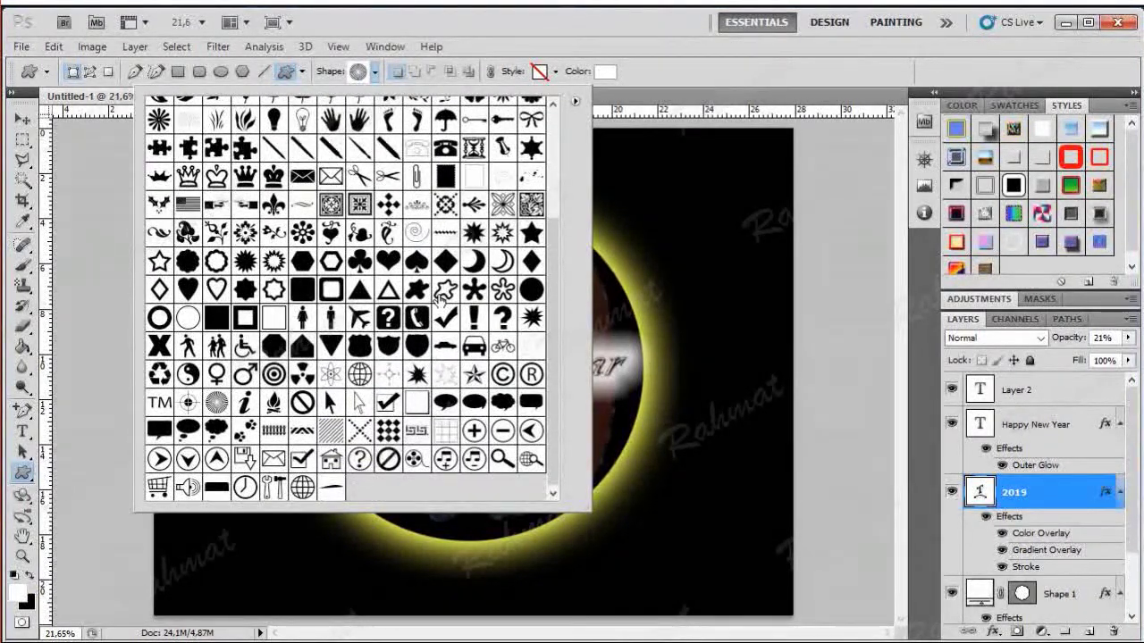
left_click(360, 318)
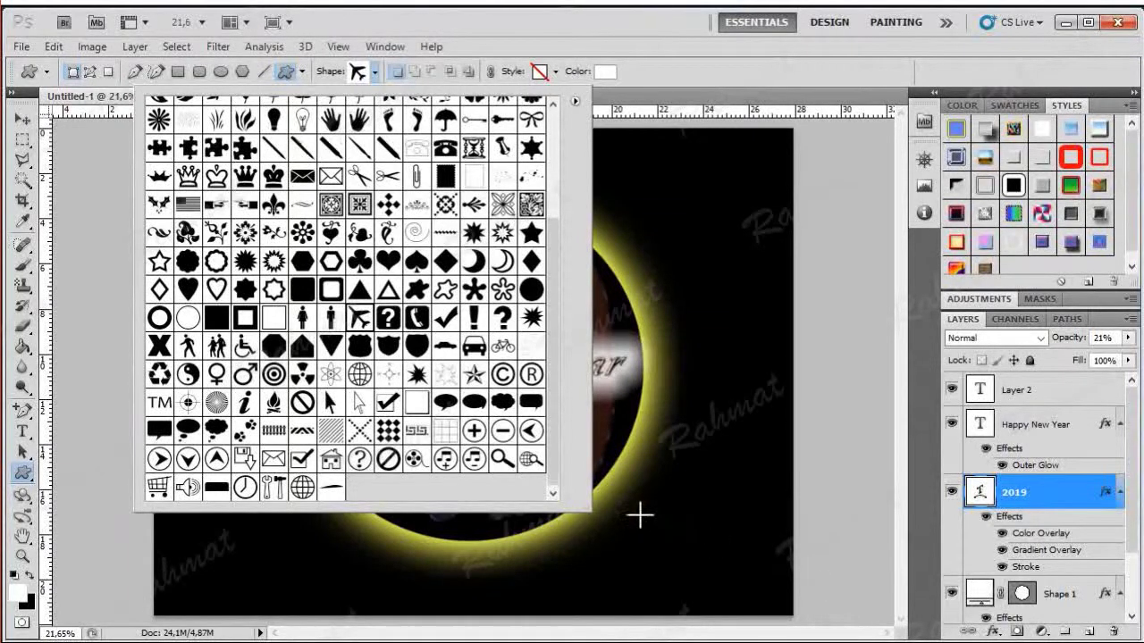
left_click(640, 518)
left_click_drag(632, 512, 673, 581)
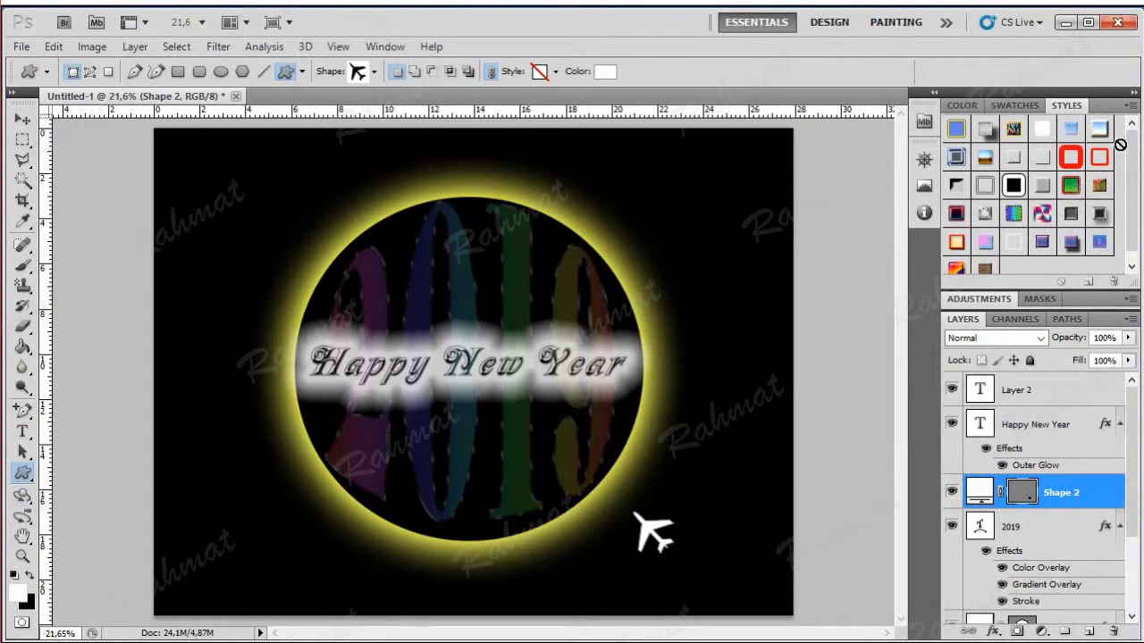
- Reset the Styles panel to the default style set
left_click(1131, 106)
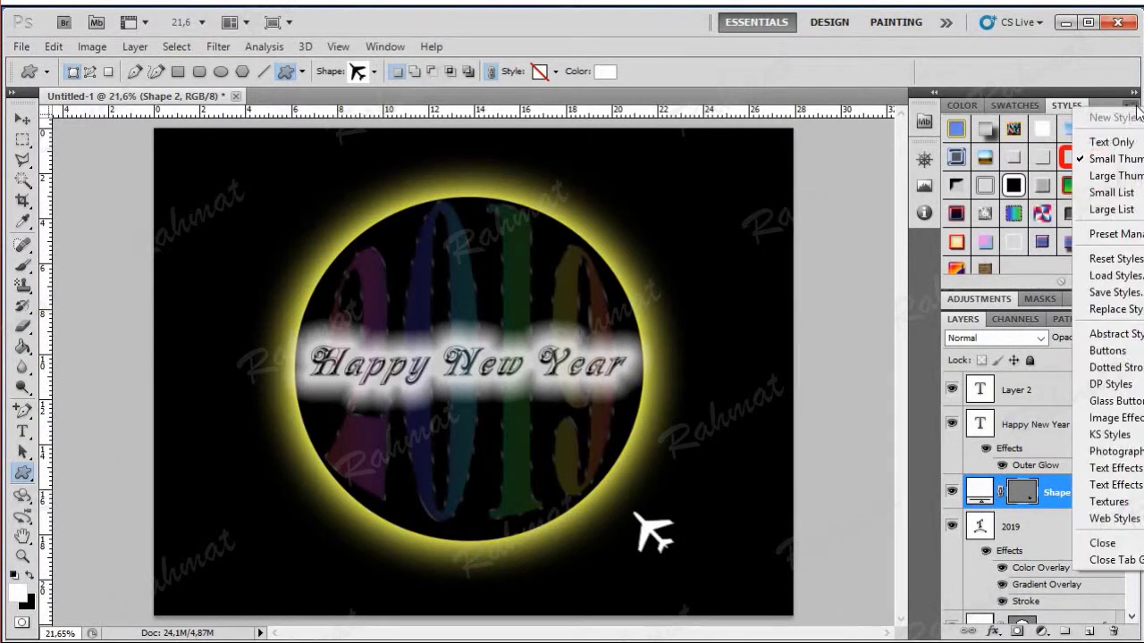
left_click(1133, 261)
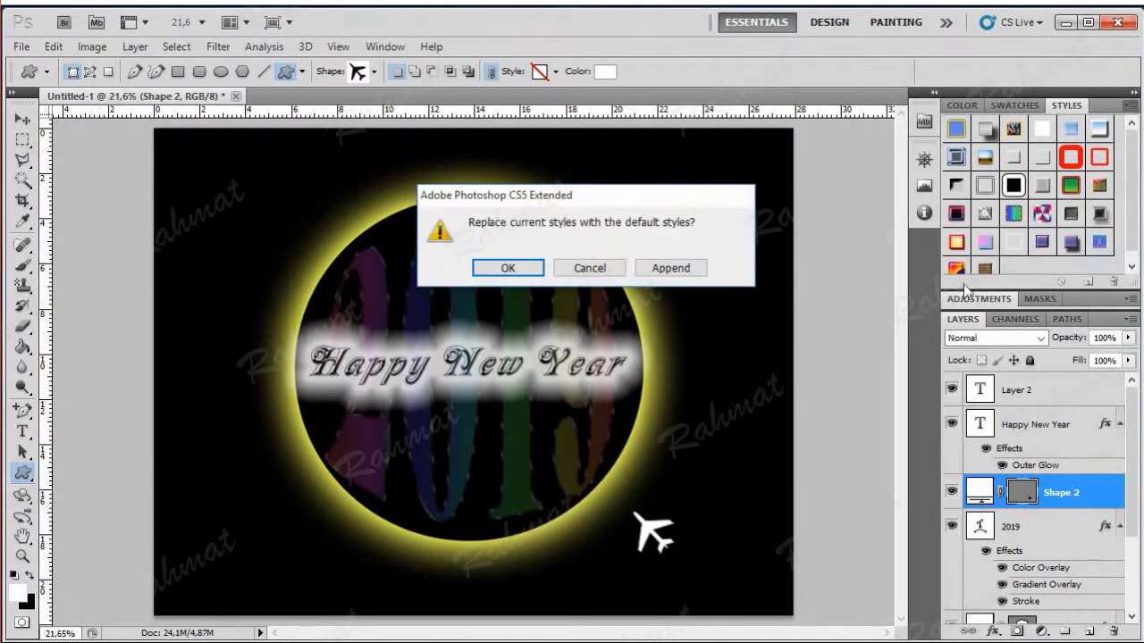
left_click(506, 268)
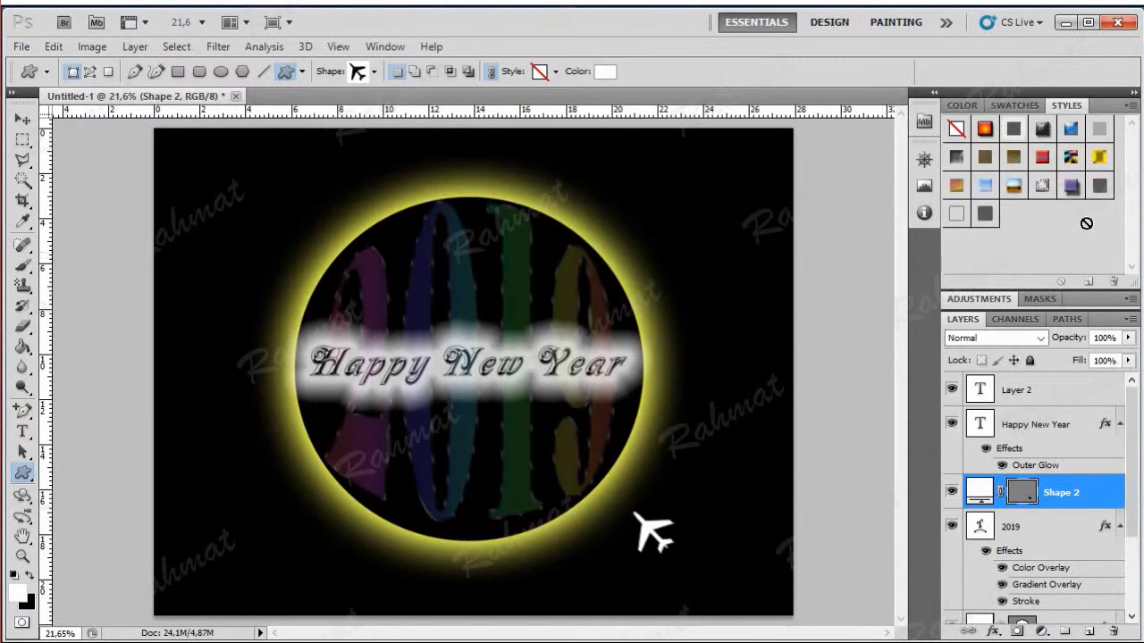
- Try several default styles on the airplane, settling on Bevel and Emboss with Satin
left_click(1042, 185)
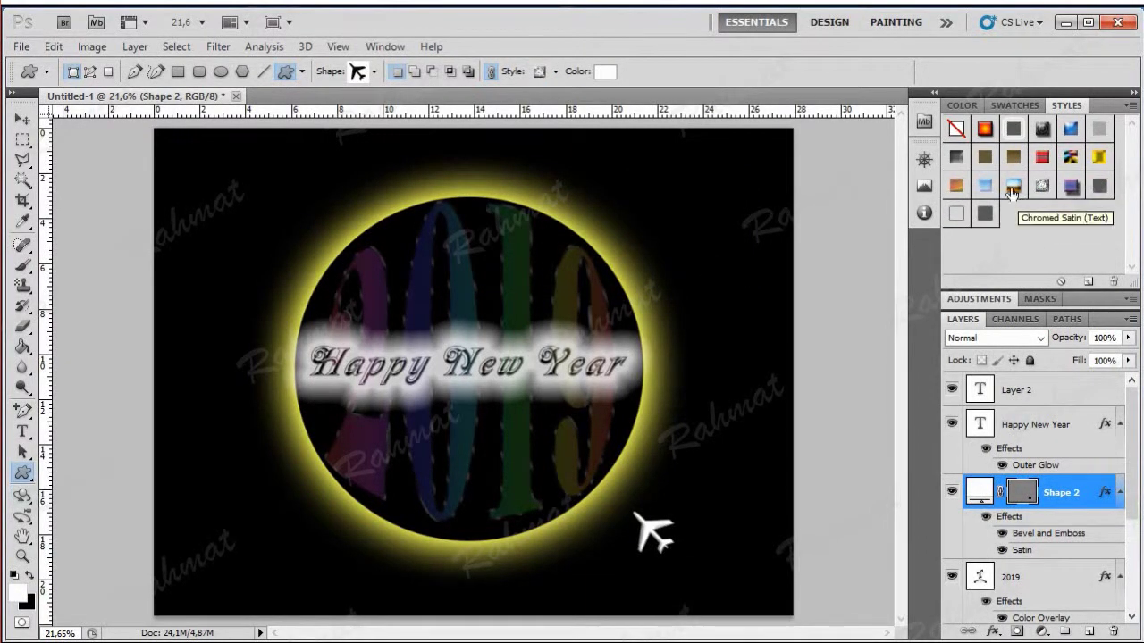
left_click(1013, 185)
left_click(988, 191)
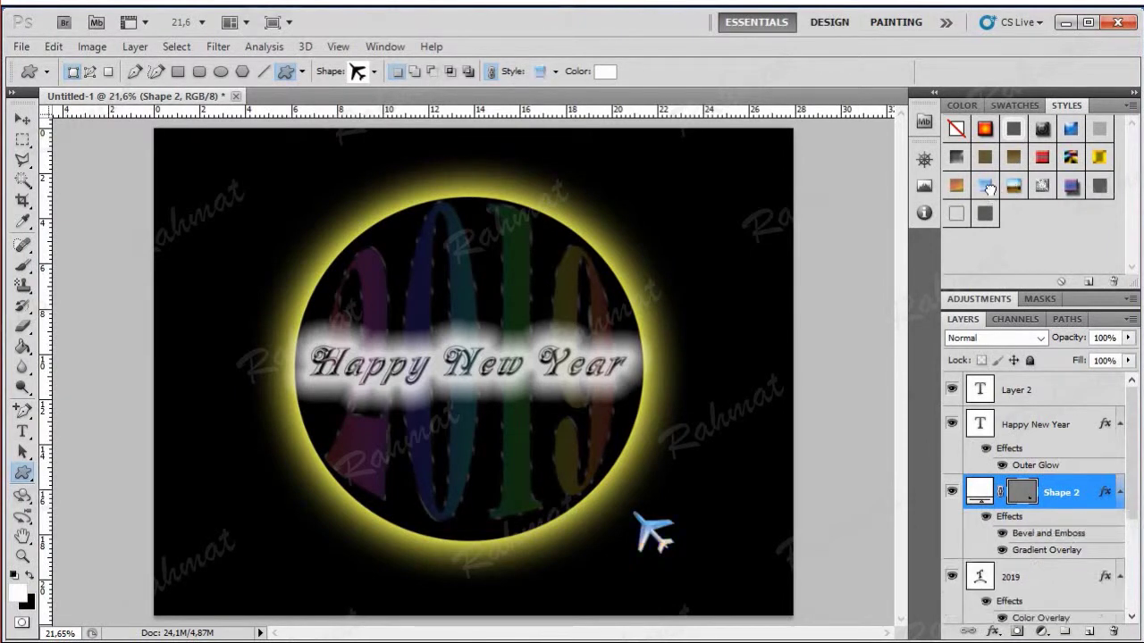
left_click(956, 185)
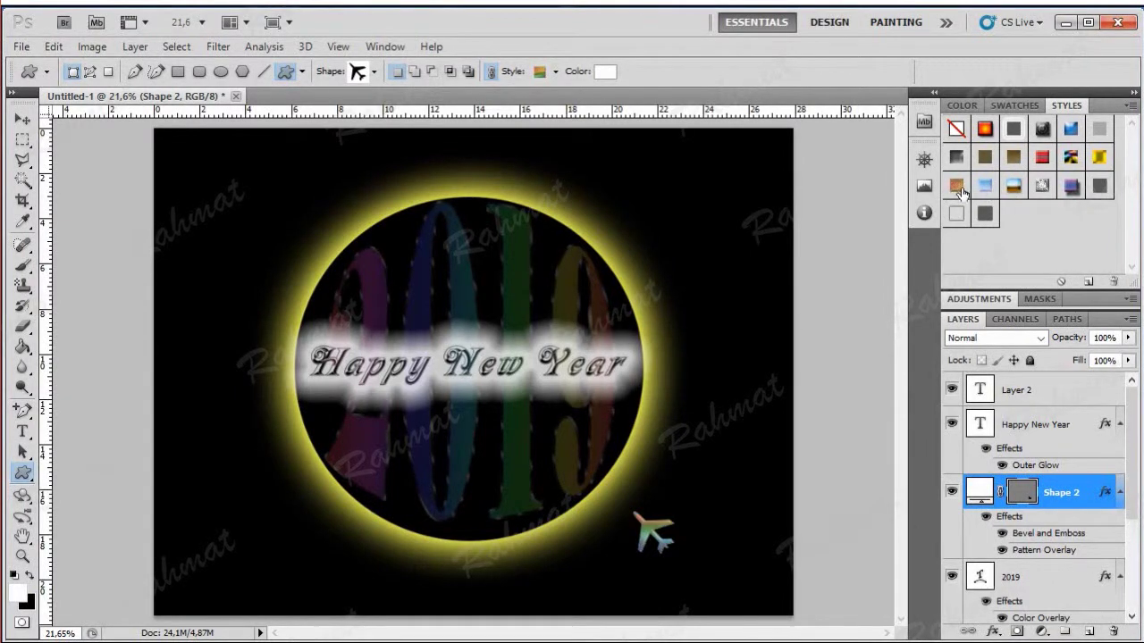
left_click(985, 158)
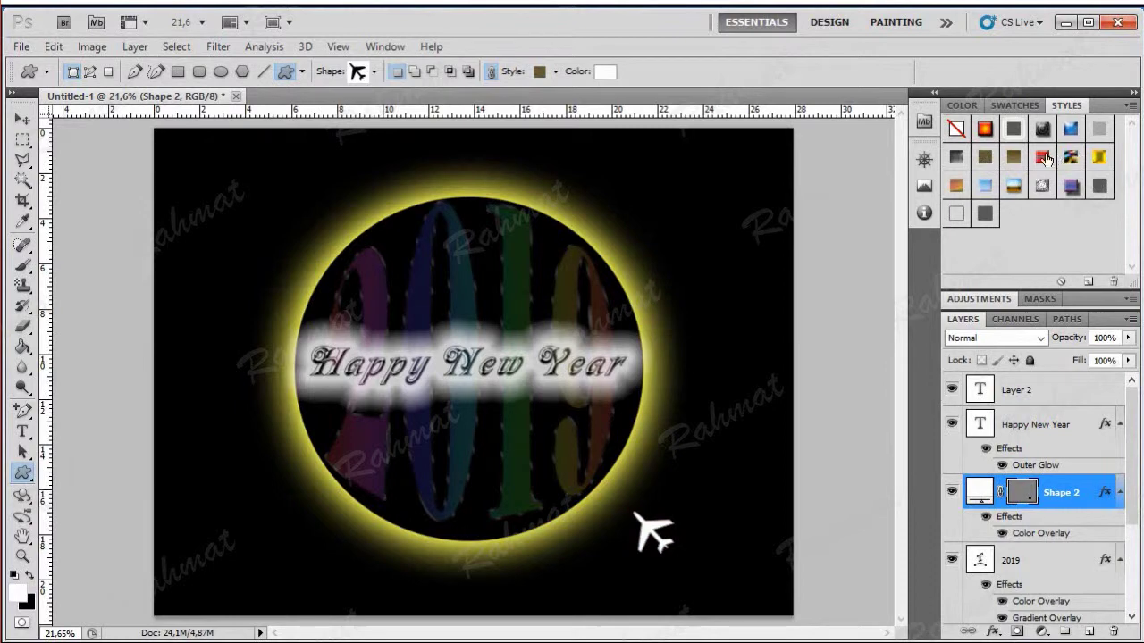
left_click(1043, 158)
left_click(1042, 185)
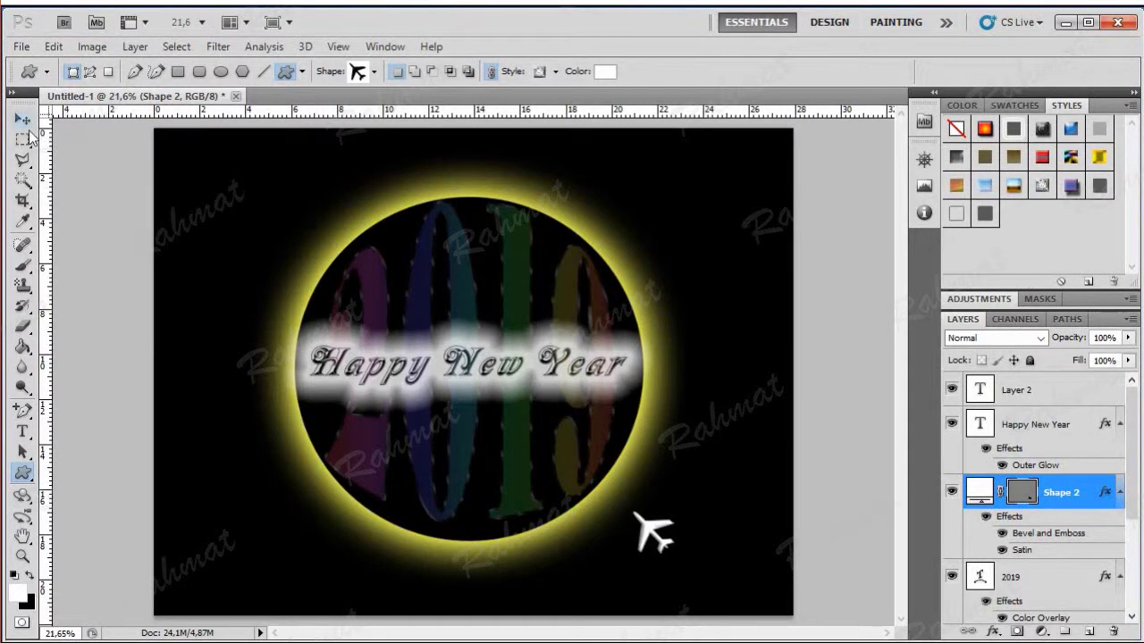
- Rotate the airplane to about -33° with the Move tool's transform and apply it
left_click(24, 118)
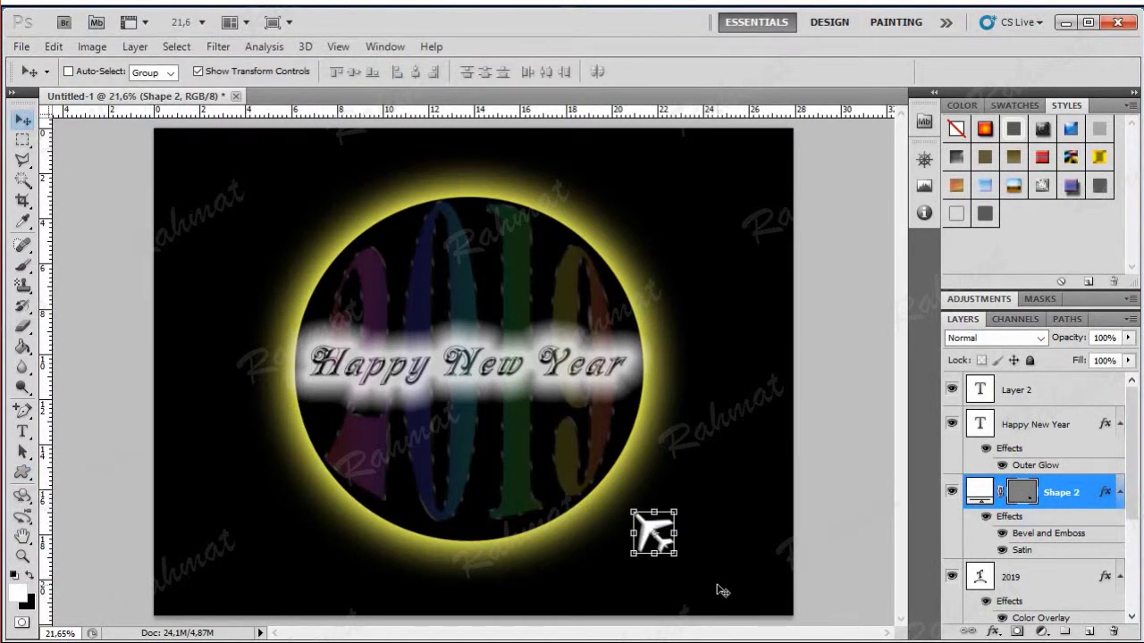
left_click_drag(686, 512, 691, 458)
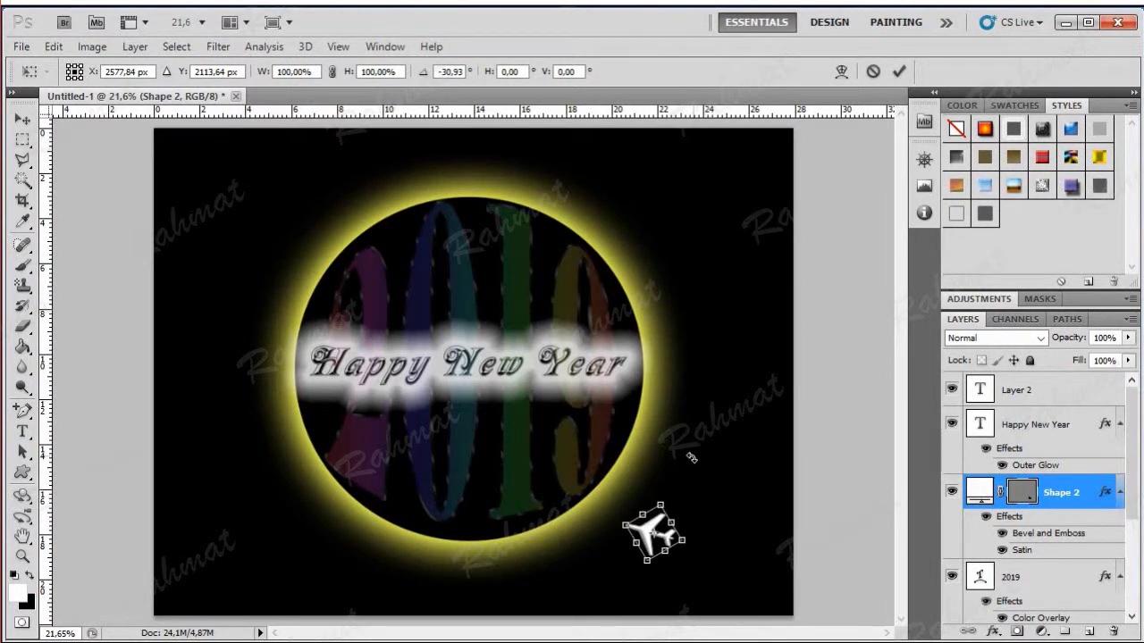
left_click_drag(691, 457, 693, 449)
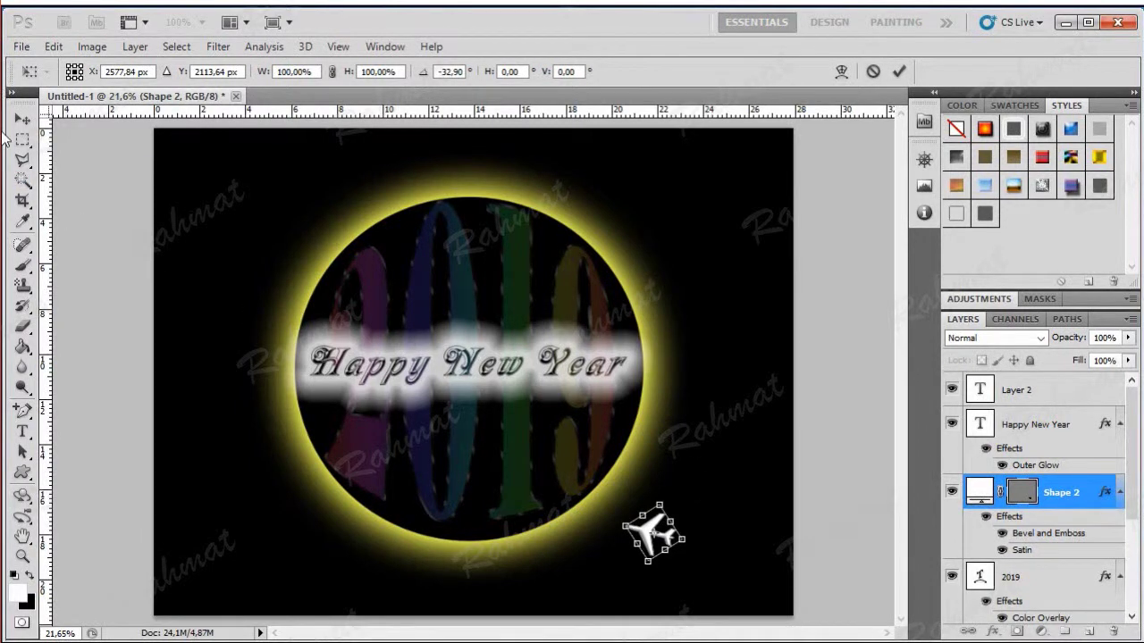
left_click(34, 120)
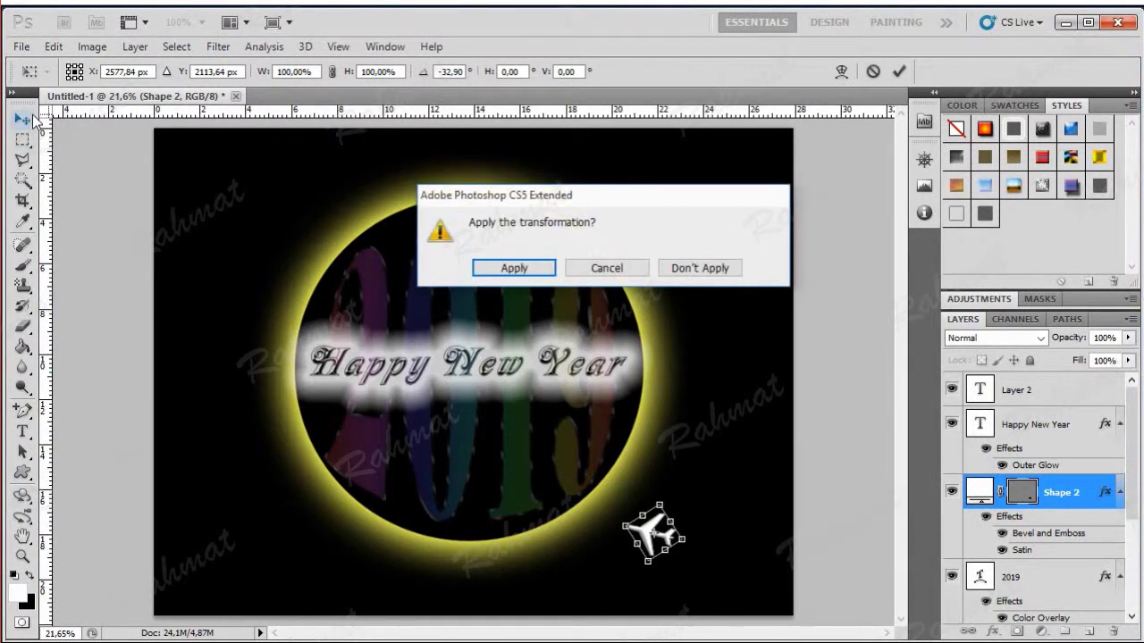
left_click(490, 270)
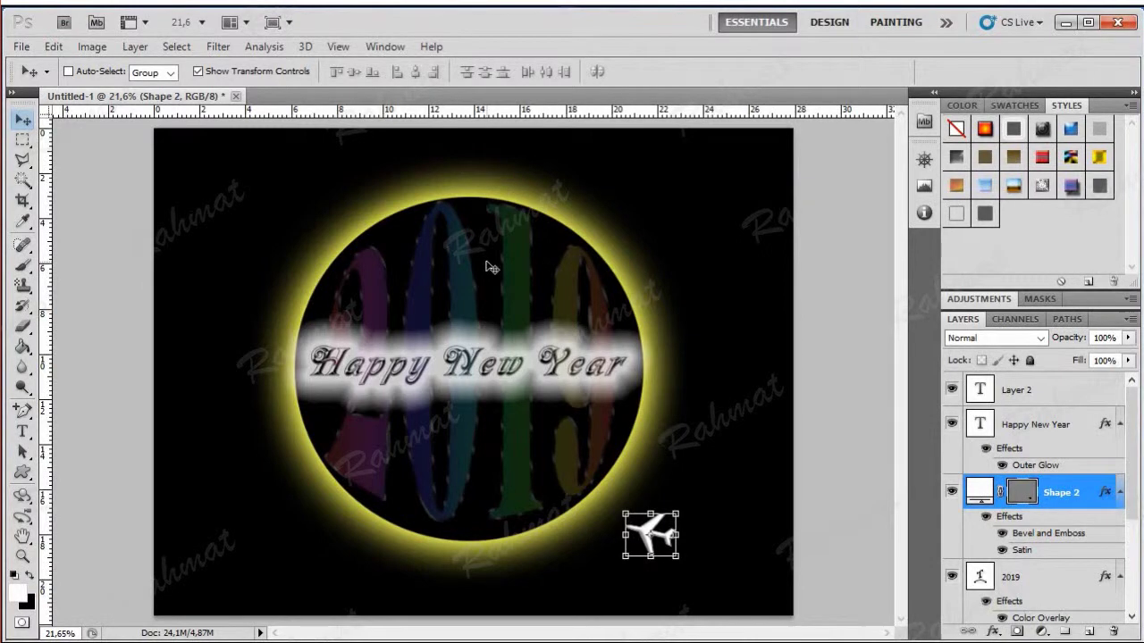
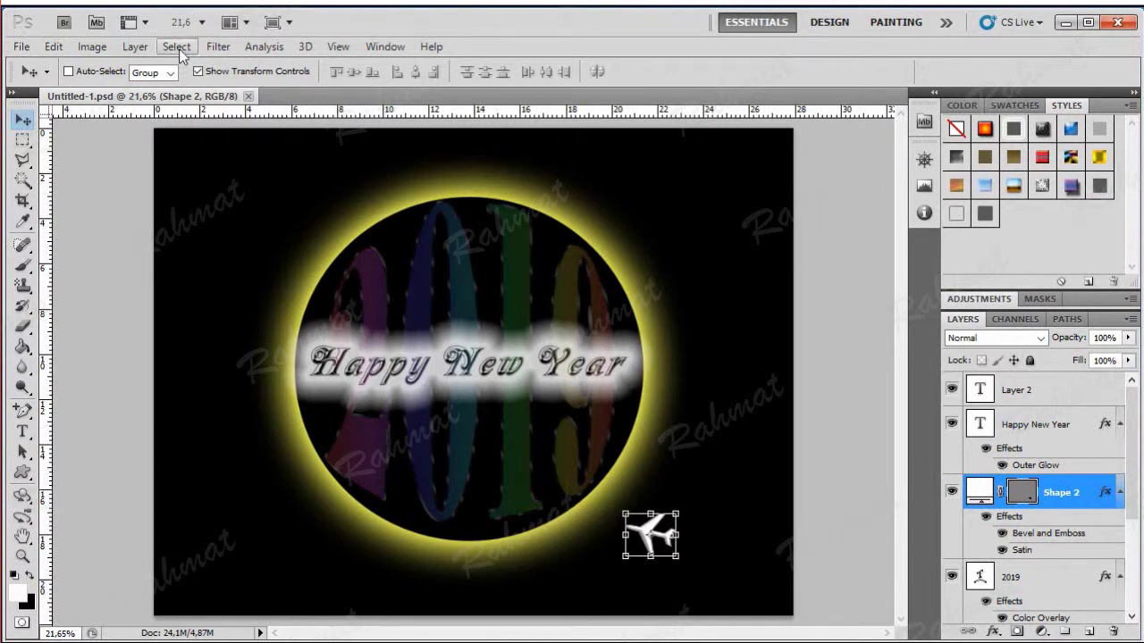
- Flatten the New Year design to a single Background layer, discarding the hidden layers
left_click(132, 47)
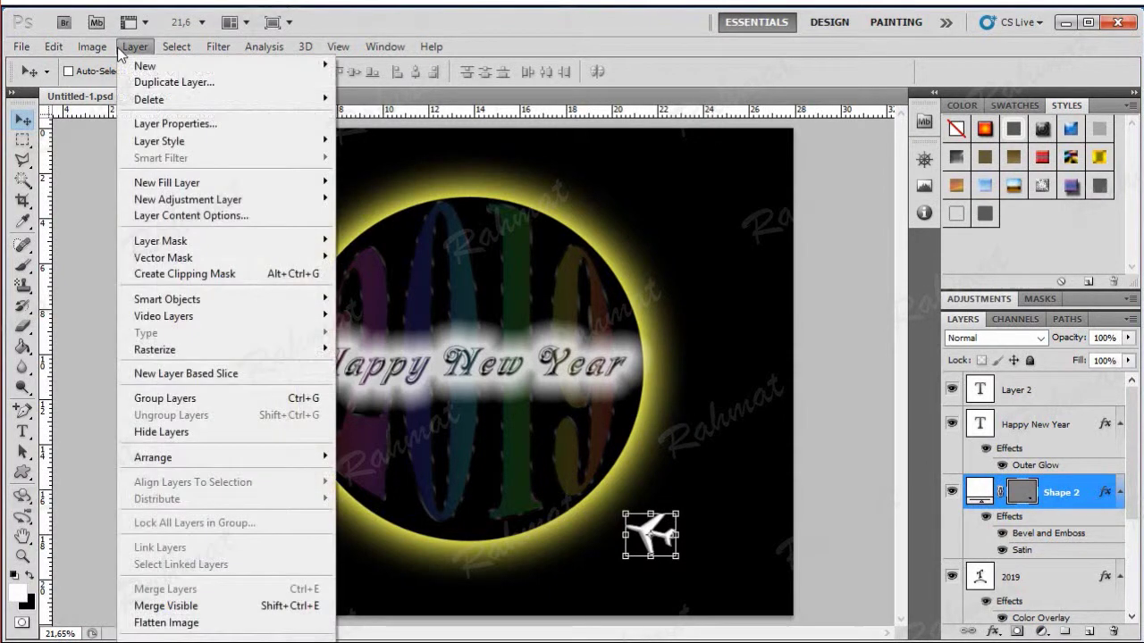
left_click(186, 626)
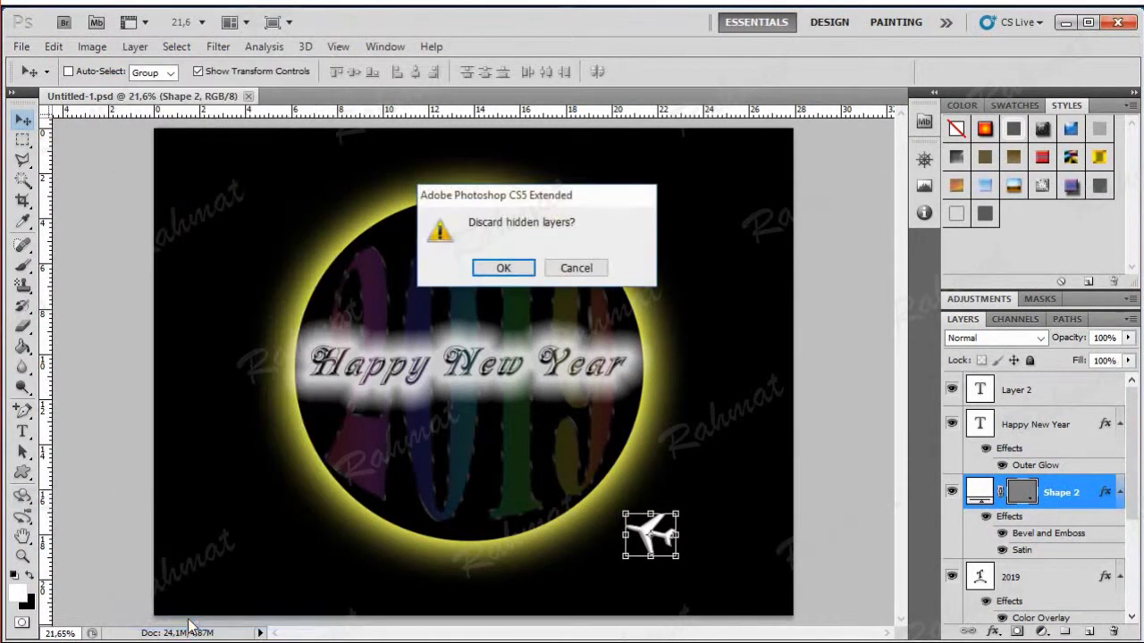
left_click(503, 269)
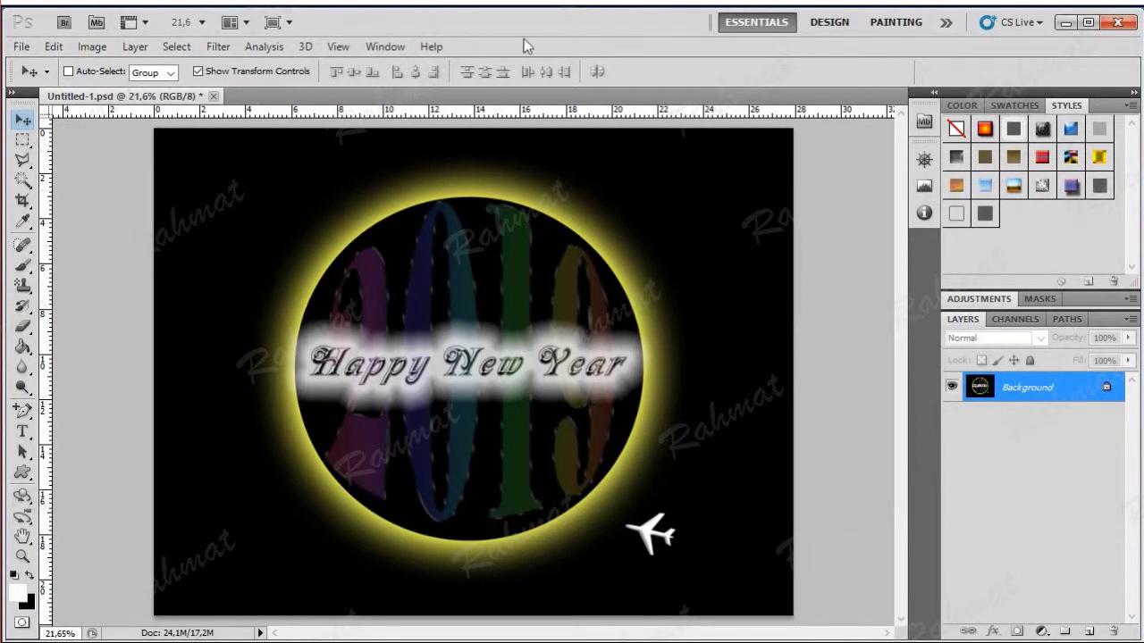
left_click(386, 46)
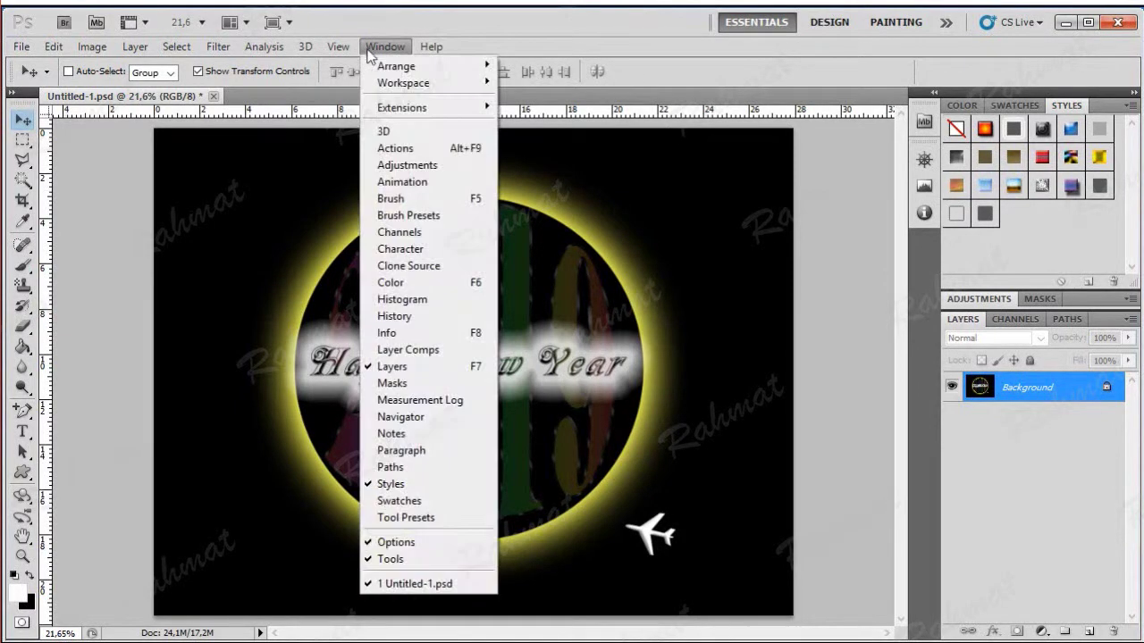
left_click(395, 316)
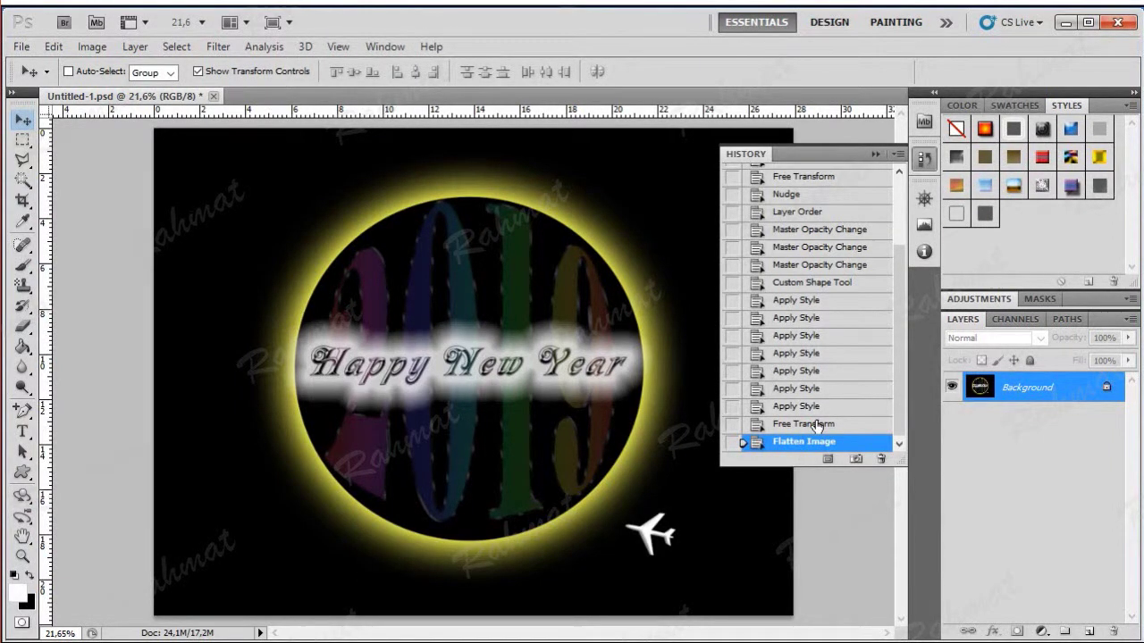
left_click(816, 425)
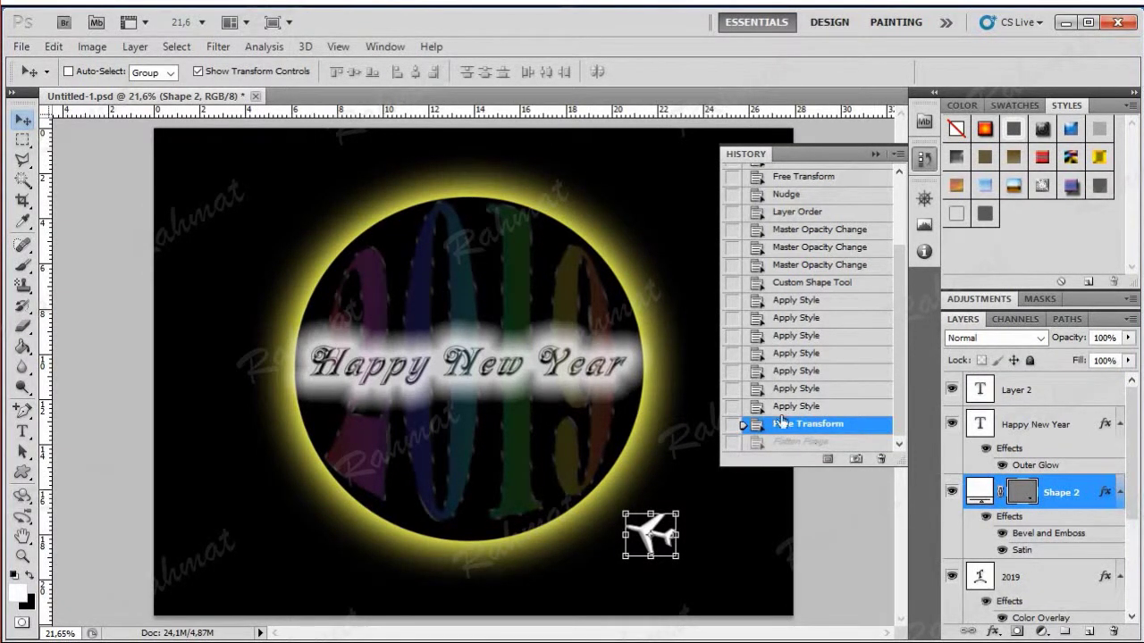
left_click(135, 49)
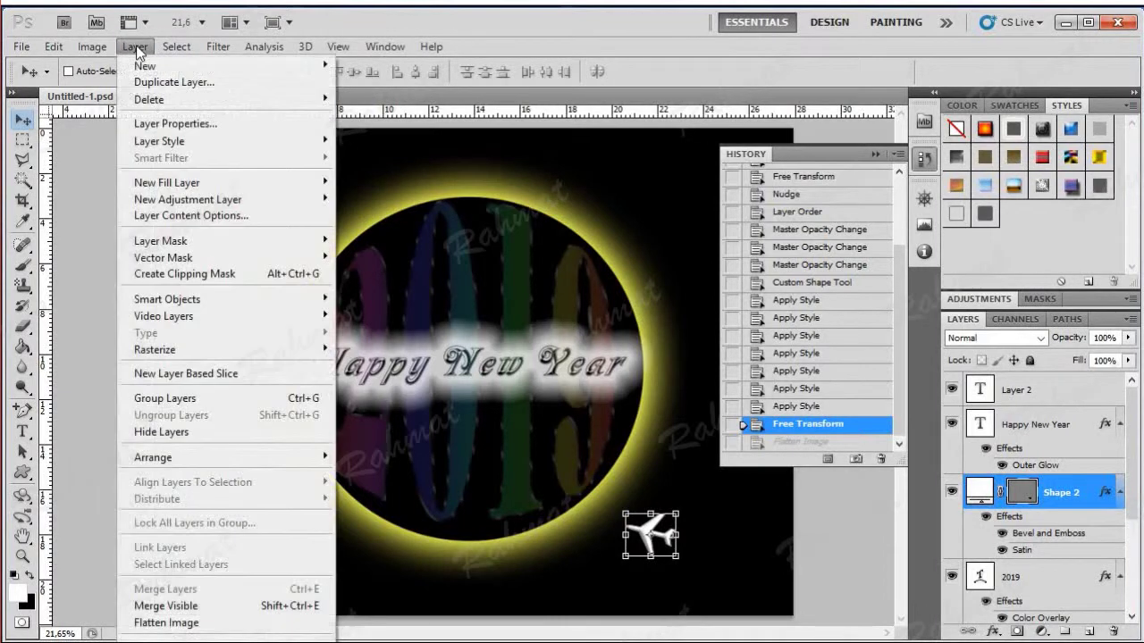
left_click(179, 622)
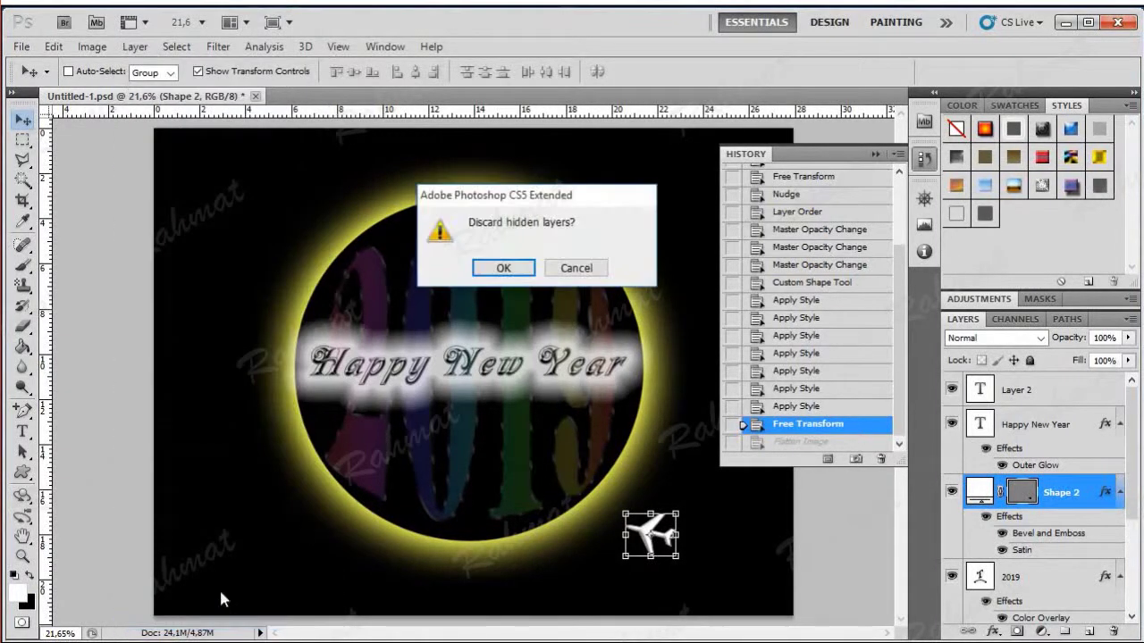
left_click(503, 267)
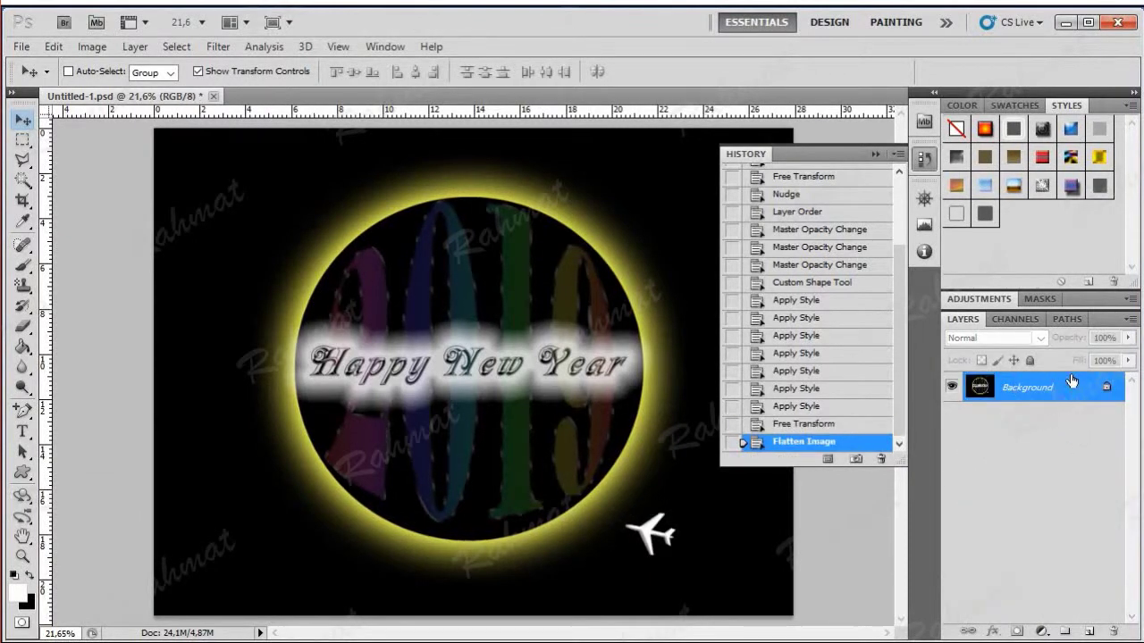
left_click(898, 153)
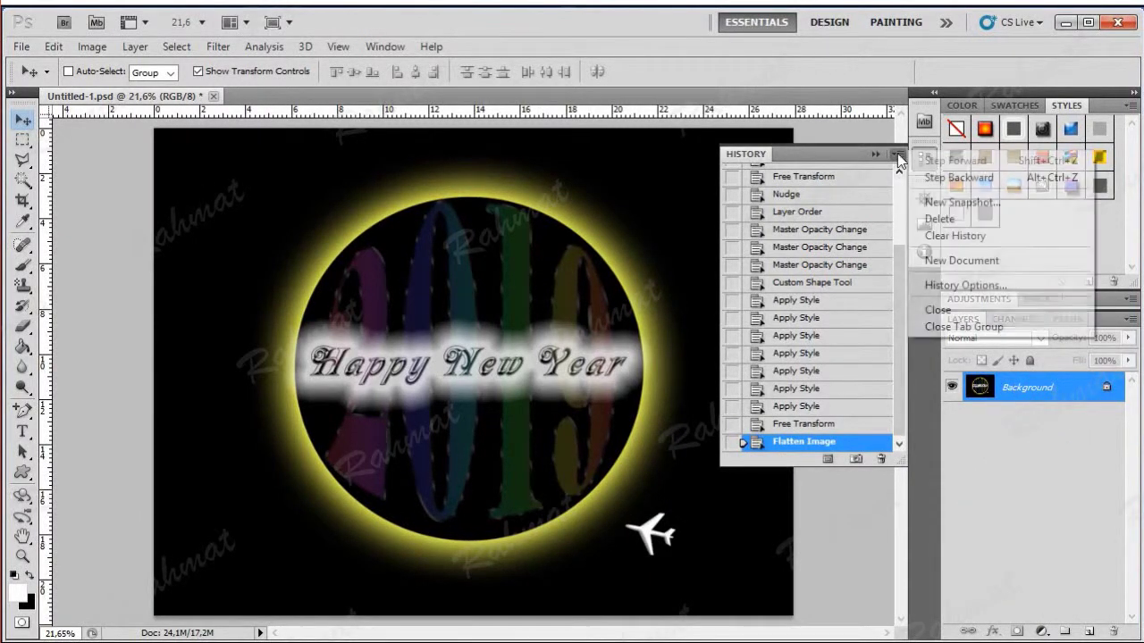
left_click(938, 310)
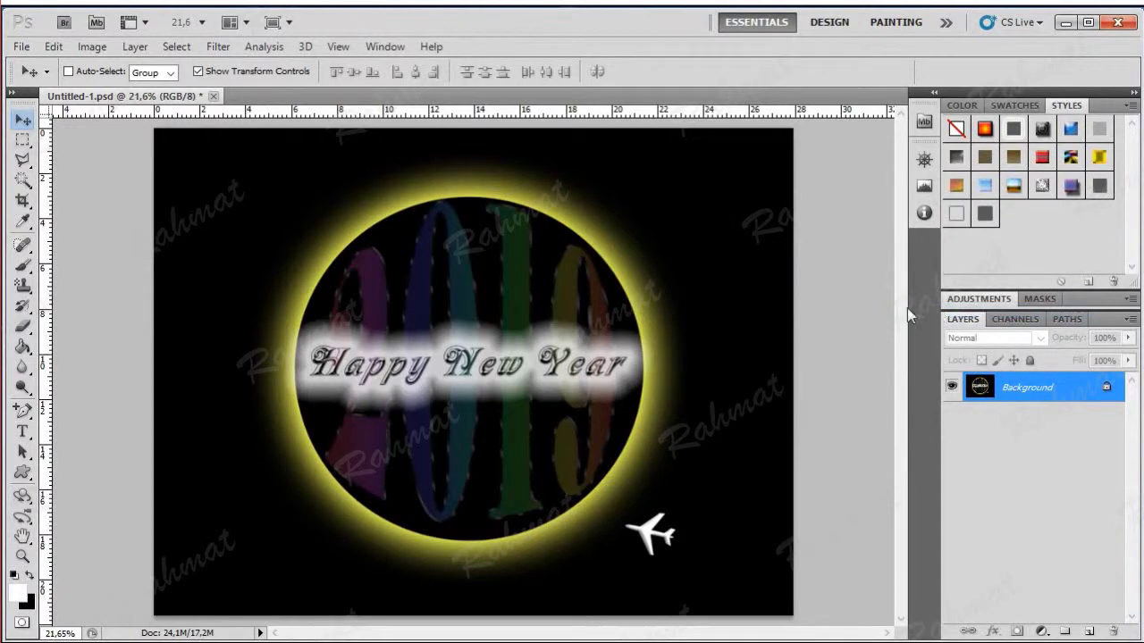
- Select the entire New Year design with a rectangular marquee and copy it
left_click(22, 141)
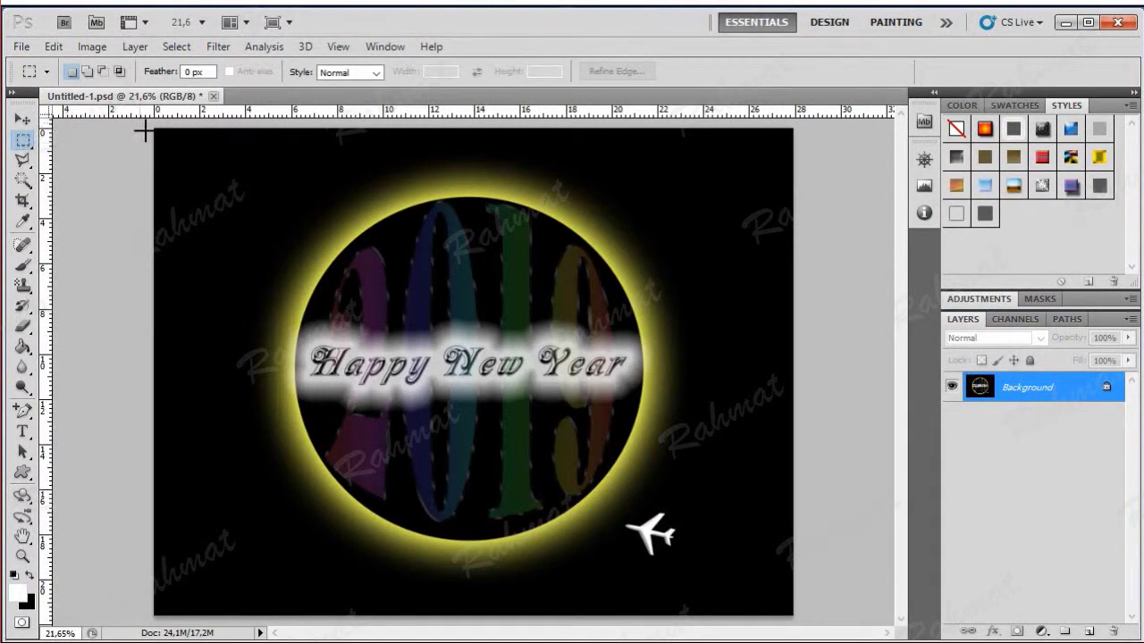
mouse_move(141, 125)
left_mouse_down()
mouse_move(813, 636)
mouse_move(805, 620)
left_mouse_up()
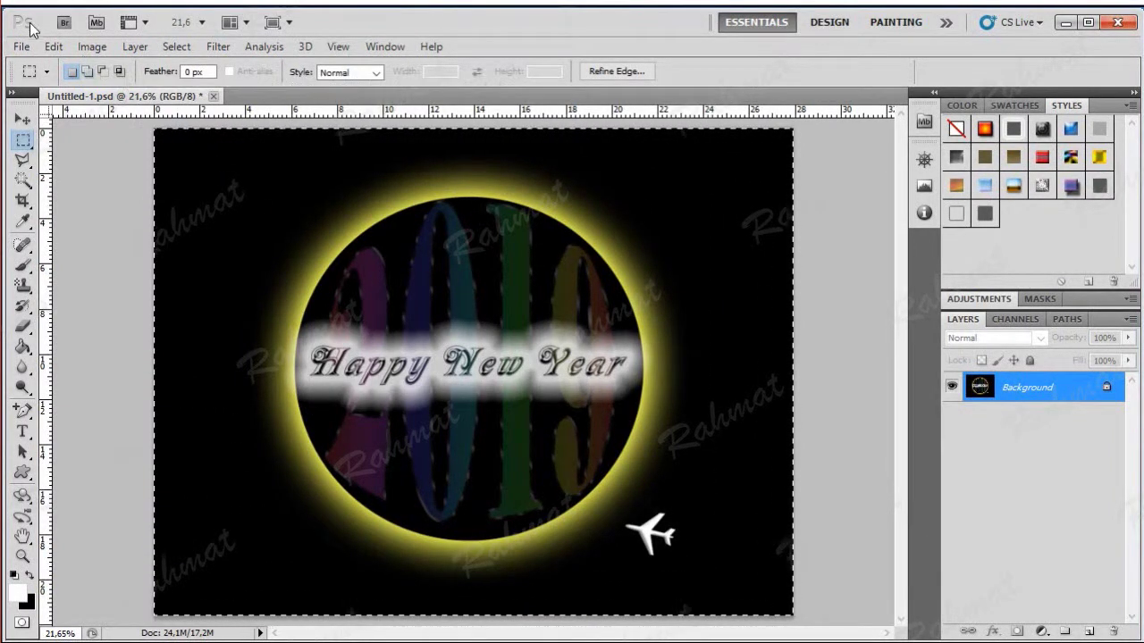
left_click(54, 45)
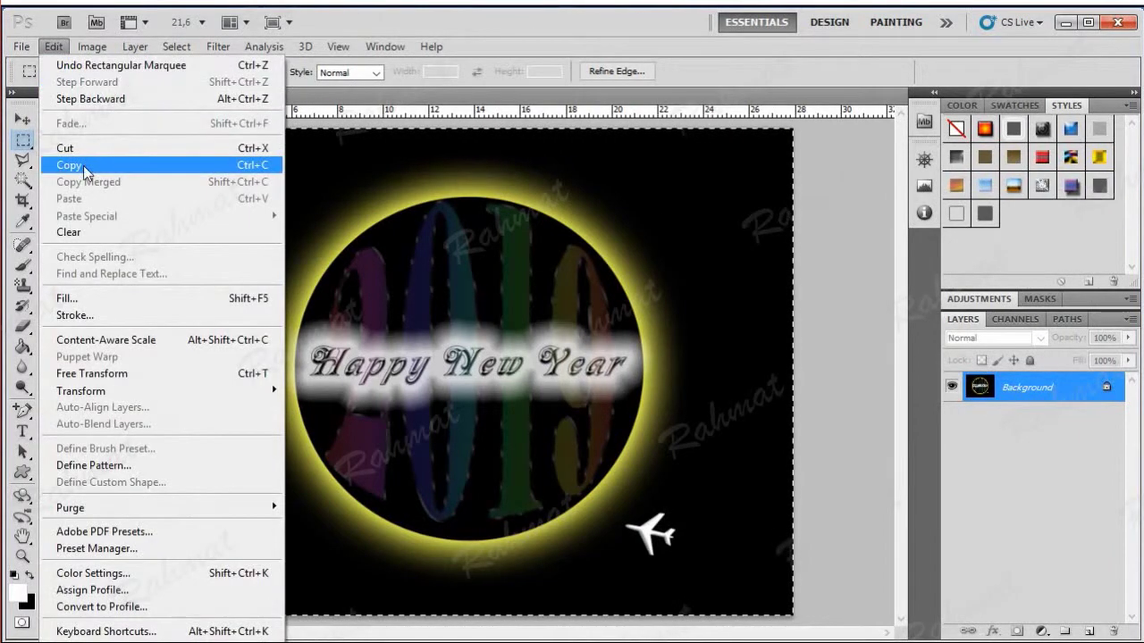
left_click(83, 166)
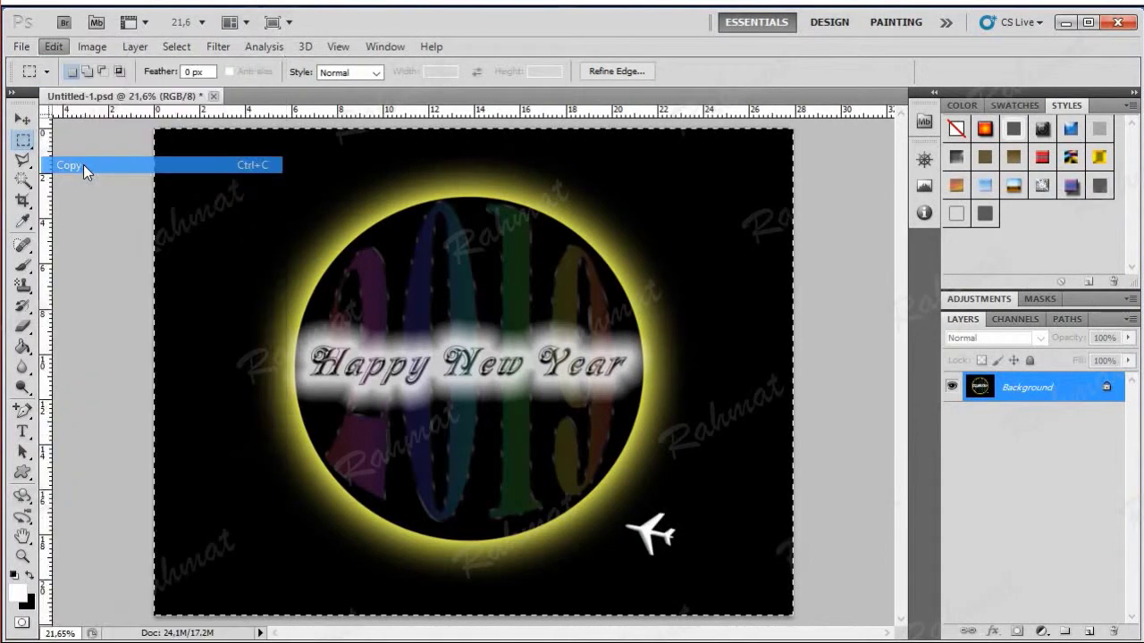
- Create a new document 21 × 29,7 cm in centimetres
left_click(25, 48)
left_click(31, 70)
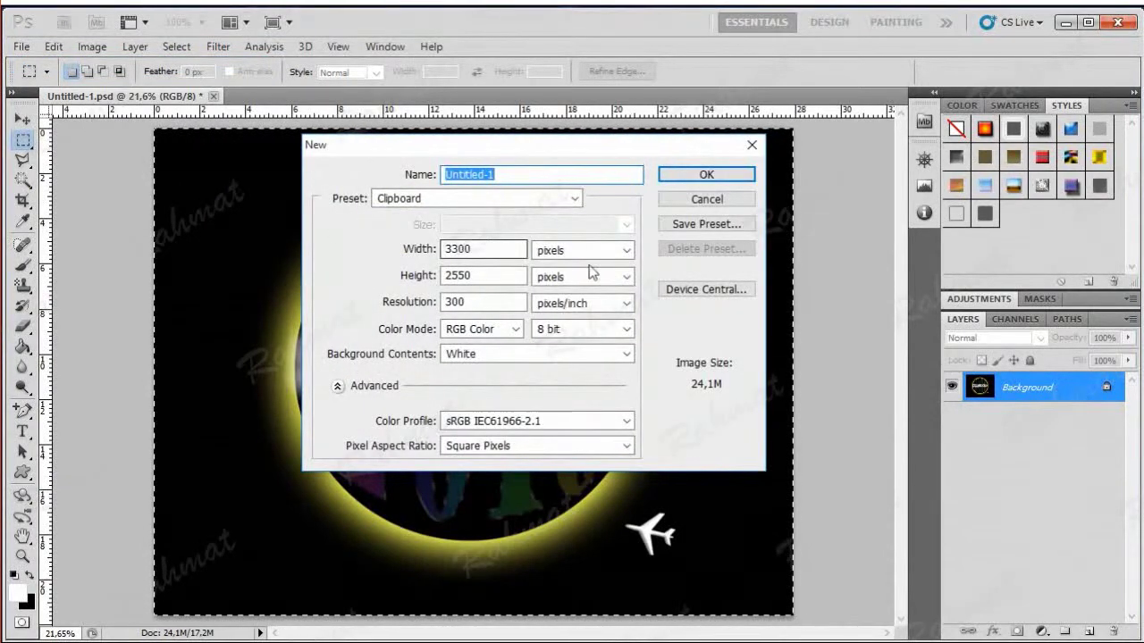
left_click(590, 253)
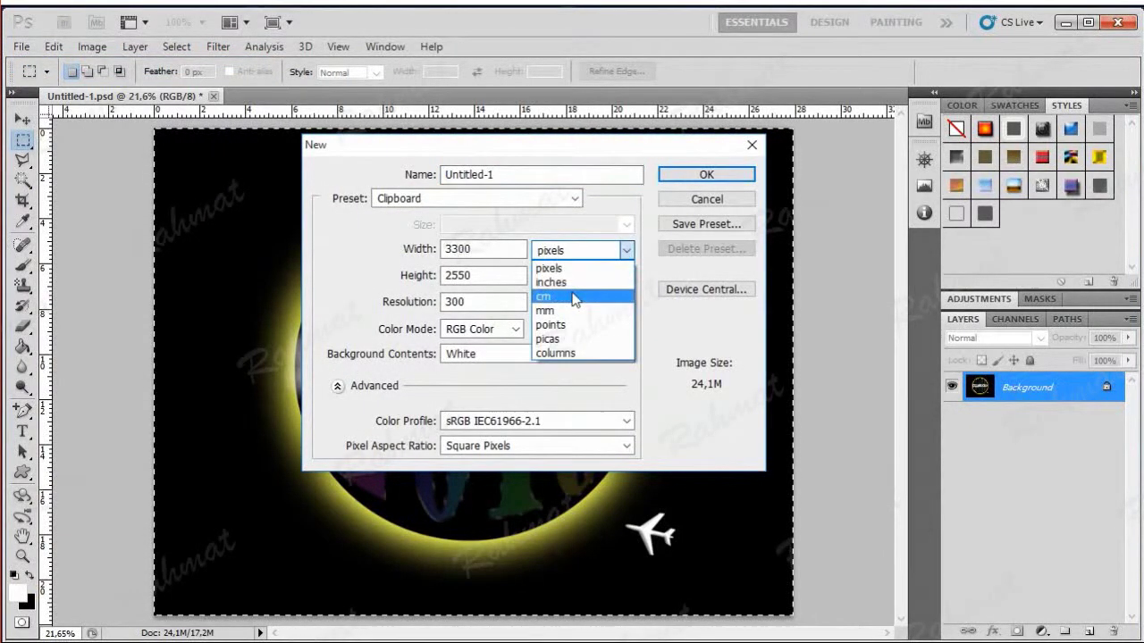
left_click(575, 296)
double_click(474, 249)
type("21")
left_click(482, 275)
double_click(481, 275)
type("29,7")
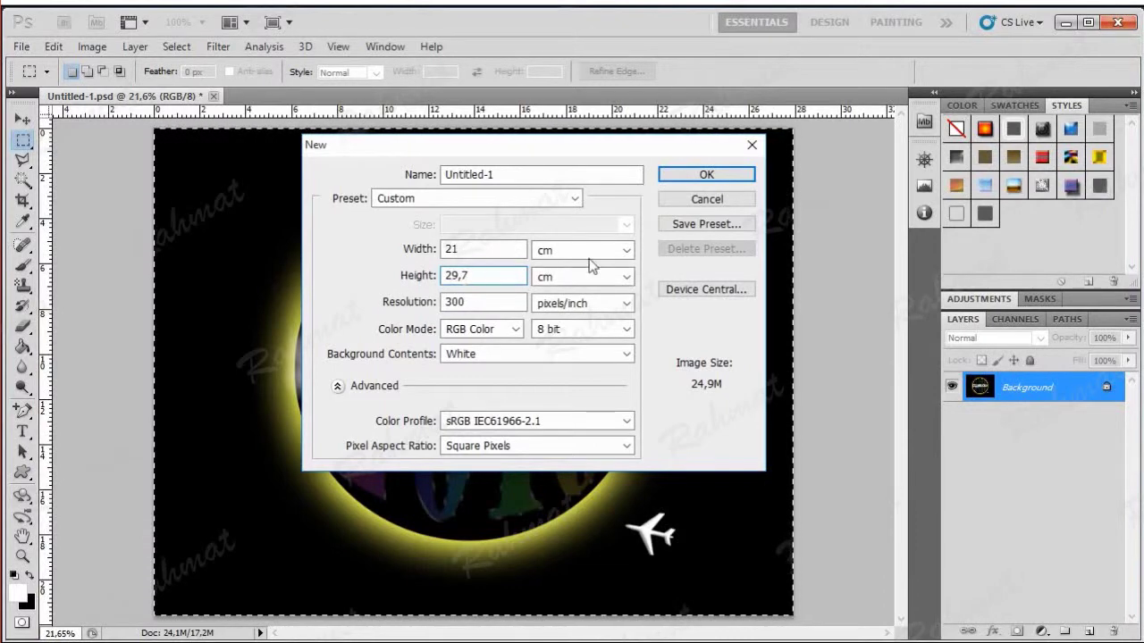
left_click(711, 175)
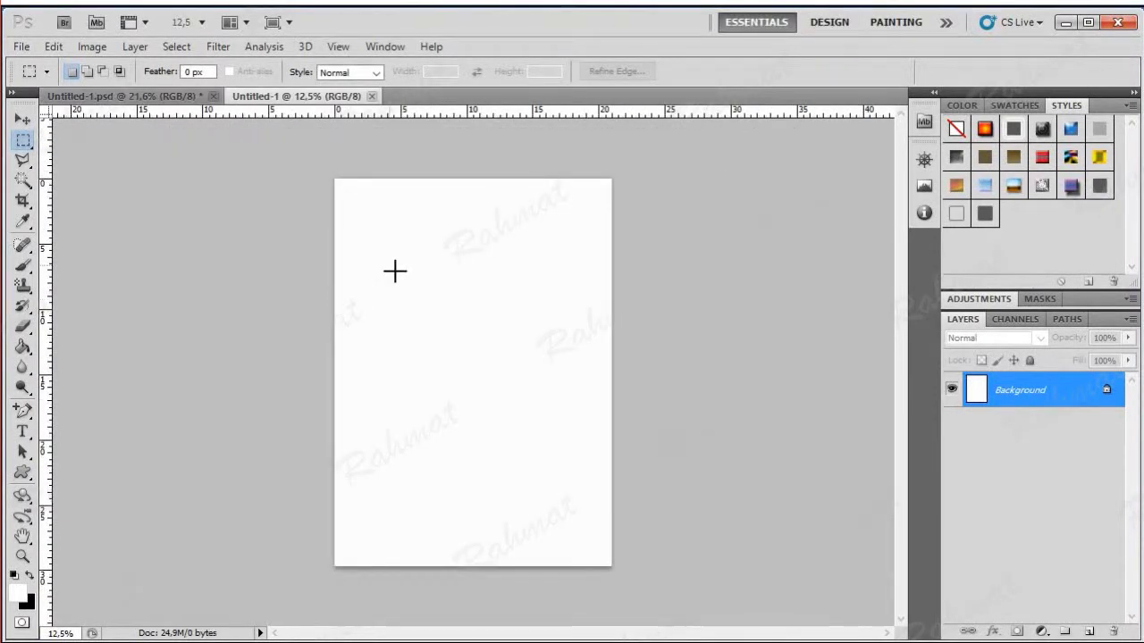
- Copy the design from Untitled-1.psd and paste it into the blank A4 document as Layer 1
left_click(88, 96)
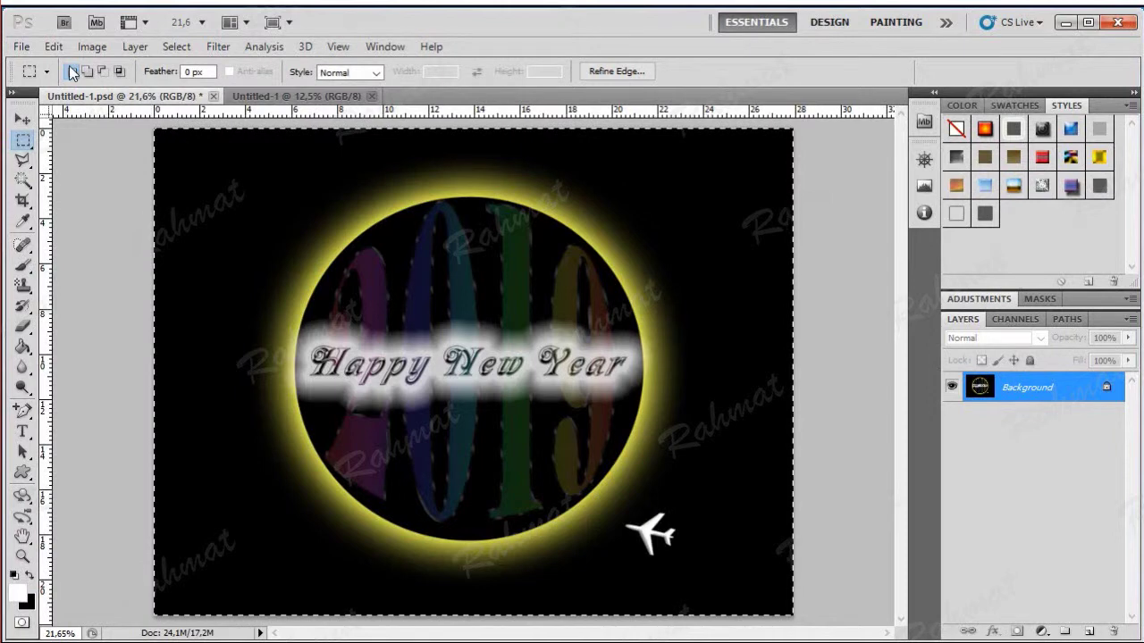
left_click(55, 47)
left_click(87, 165)
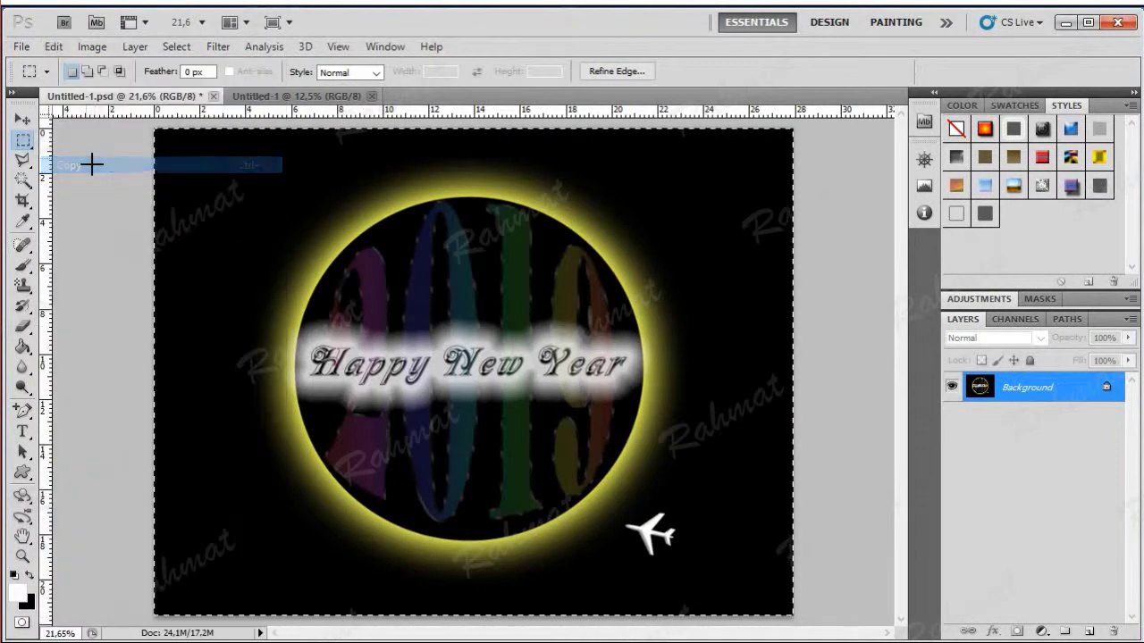
left_click(255, 97)
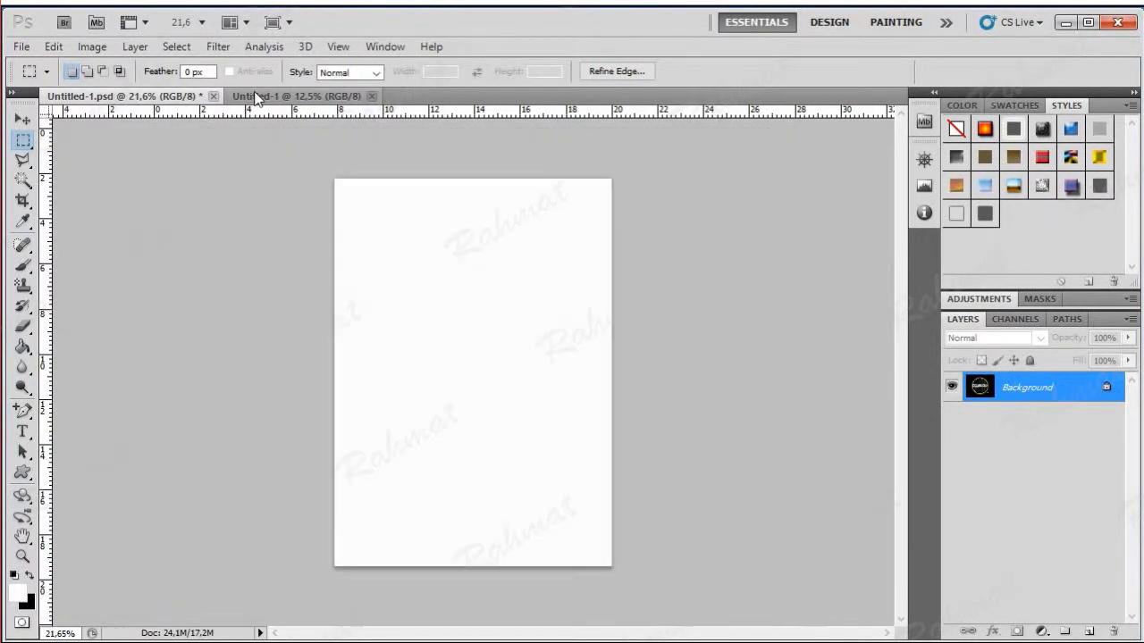
left_click(52, 47)
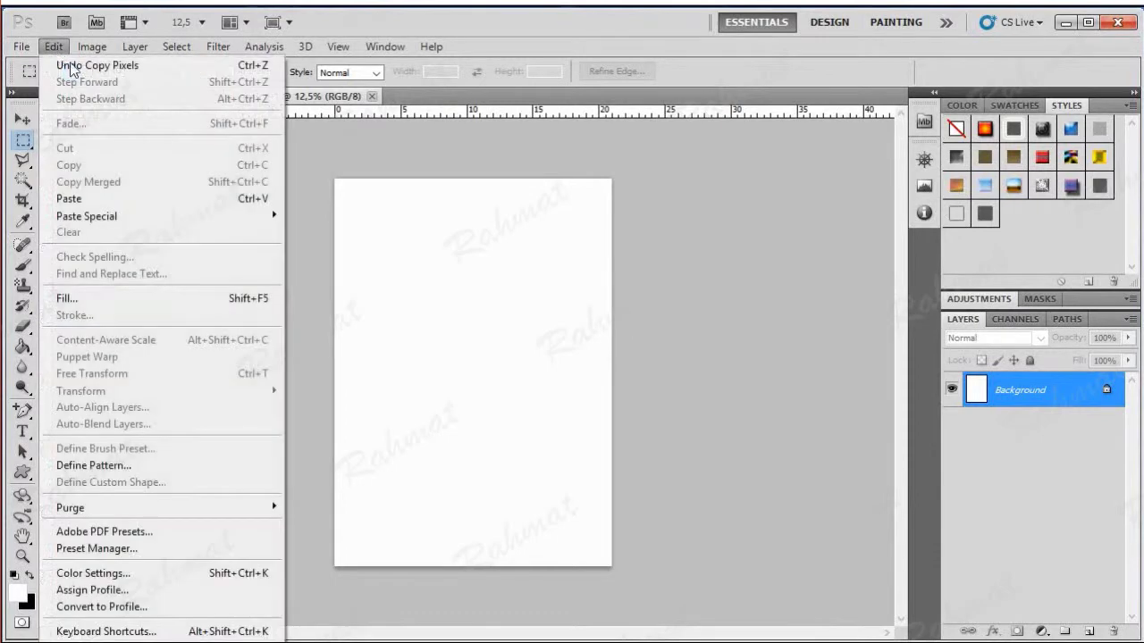
left_click(101, 199)
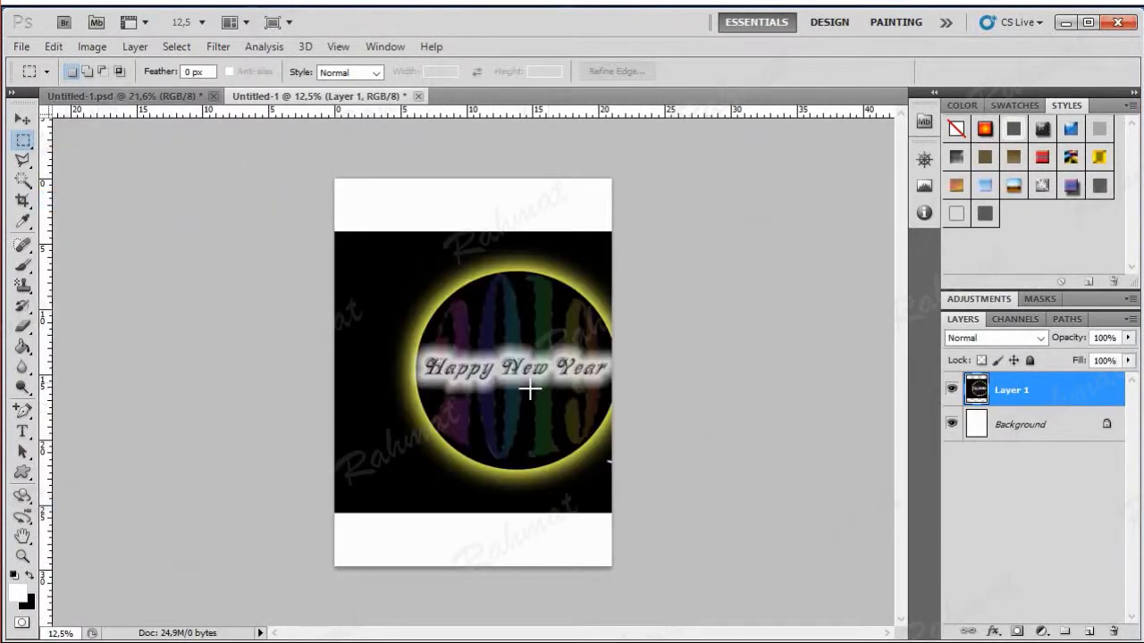
left_click(21, 121)
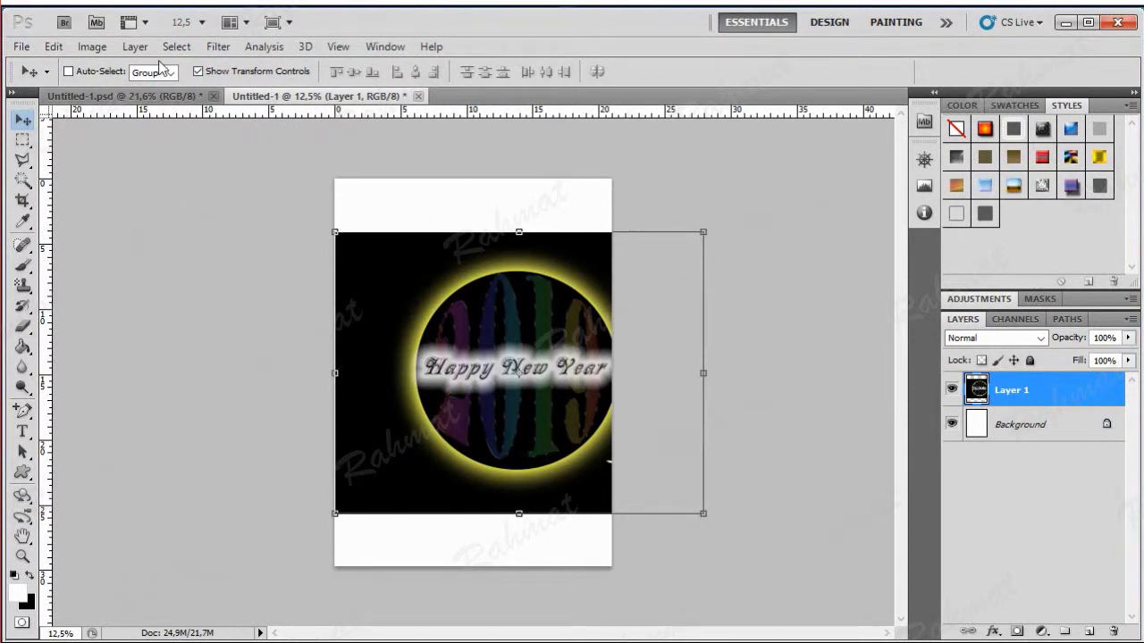
- Scale Layer 1 to 70,45% and move it to the top of the A4 page
left_click(197, 72)
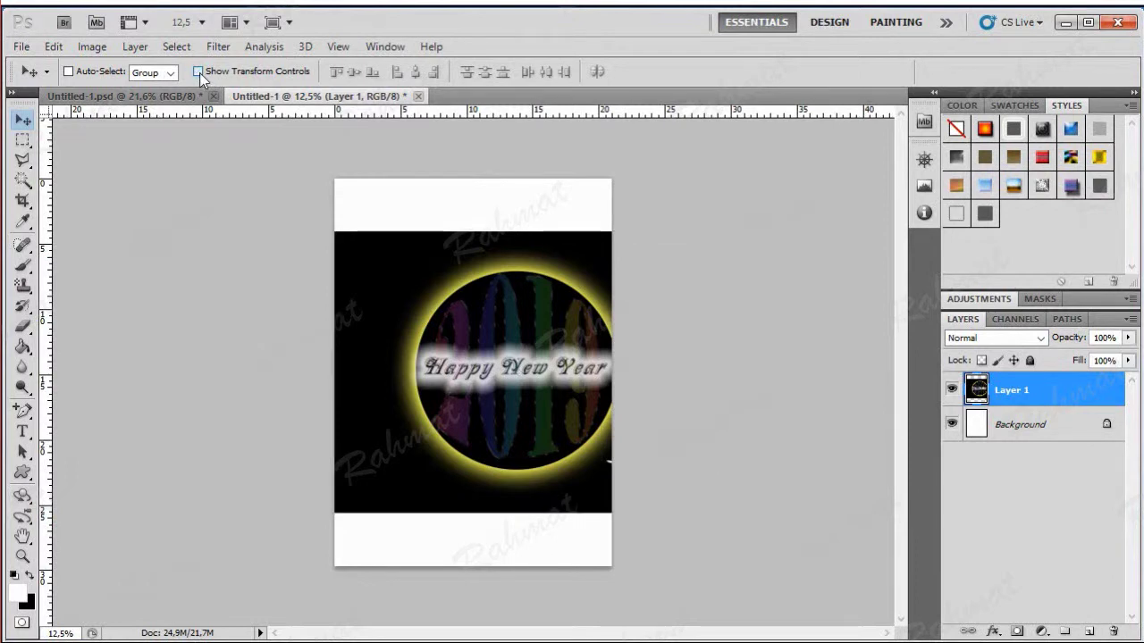
left_click(198, 71)
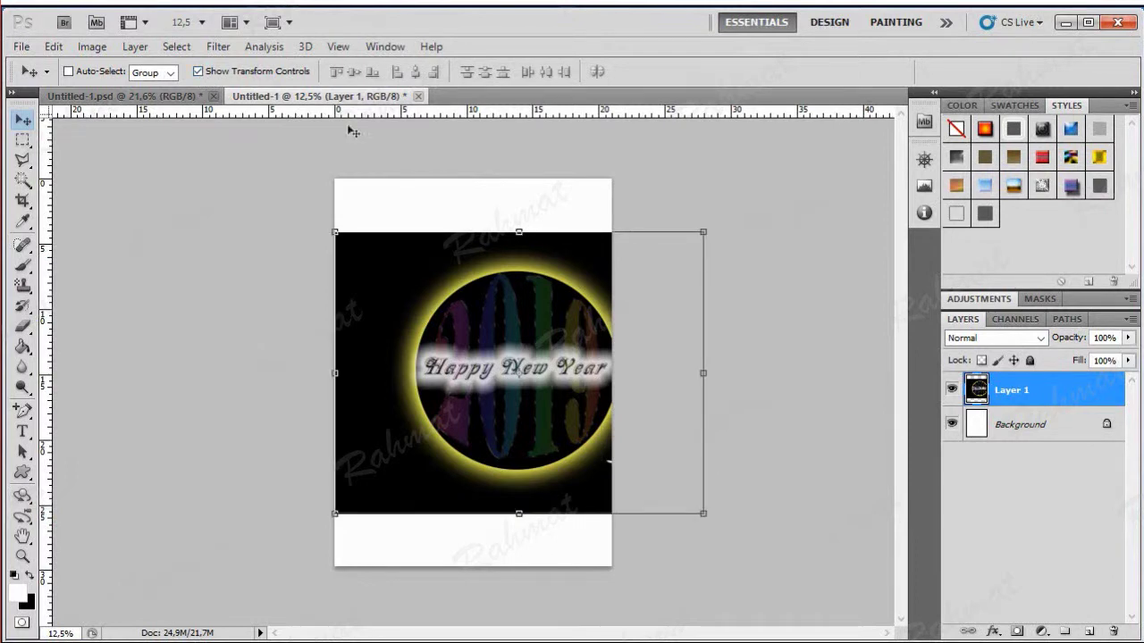
left_click(706, 232)
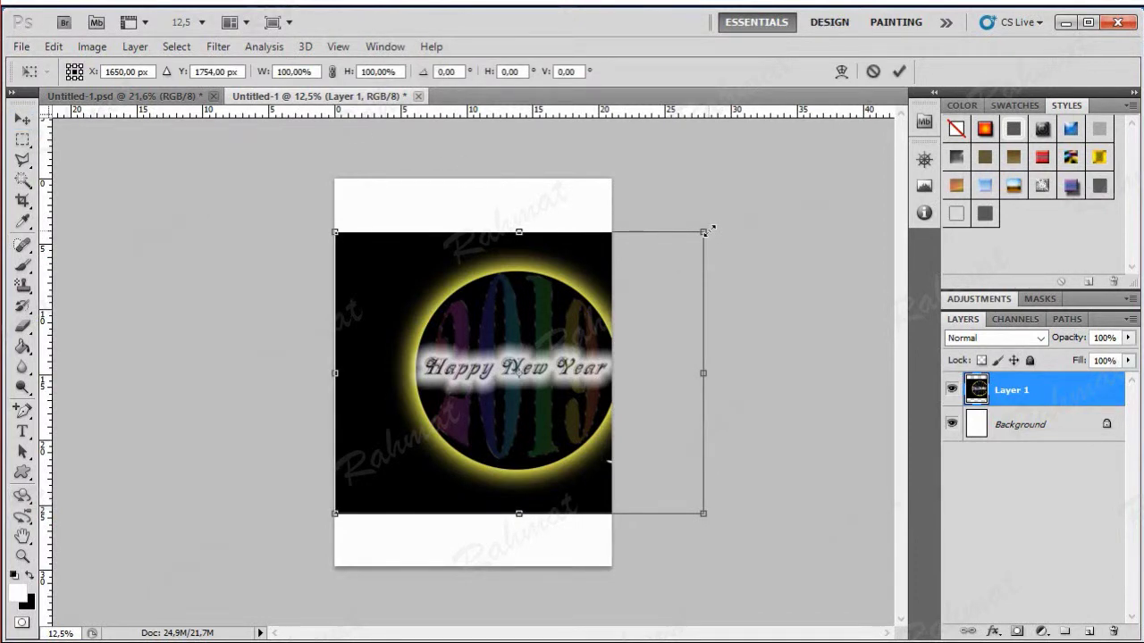
left_click_drag(704, 231, 605, 299)
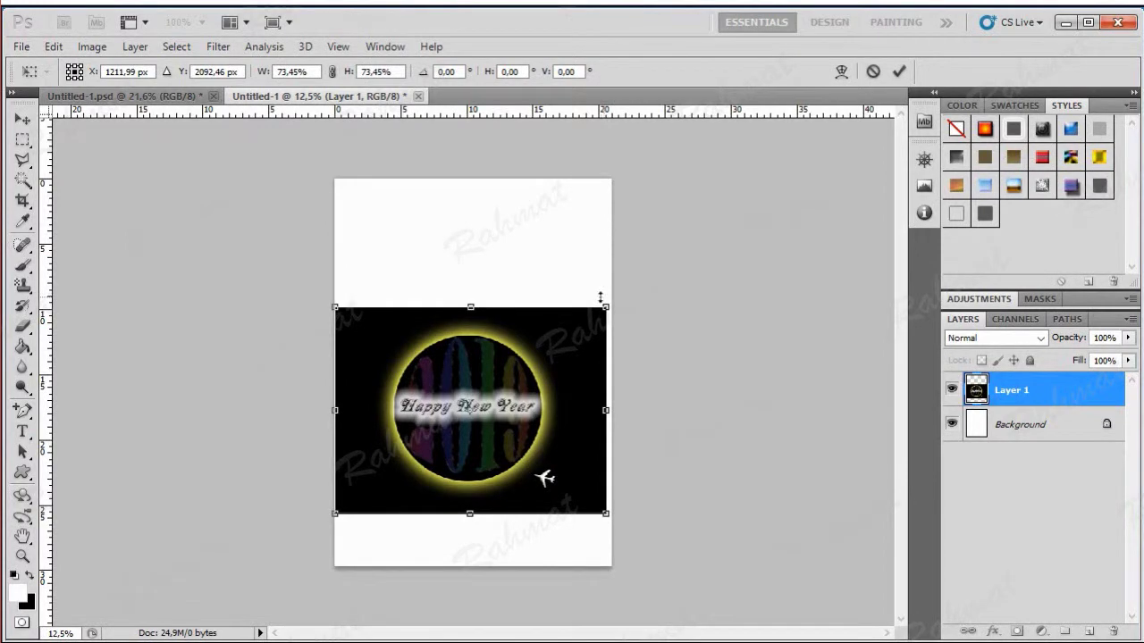
left_click_drag(522, 364, 522, 293)
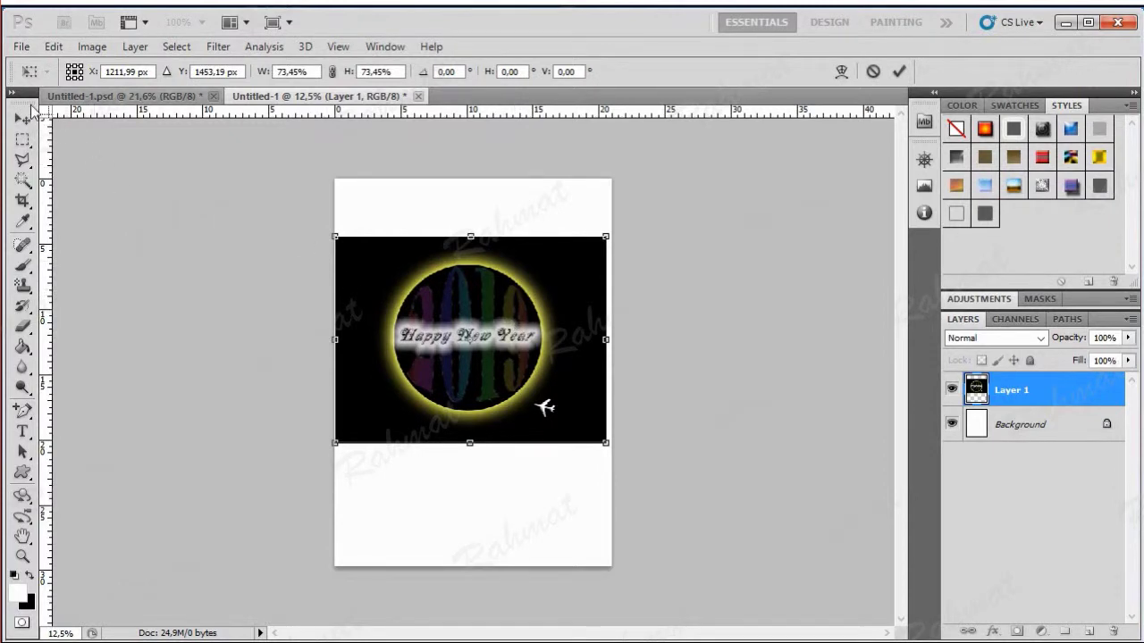
left_click_drag(555, 344, 554, 284)
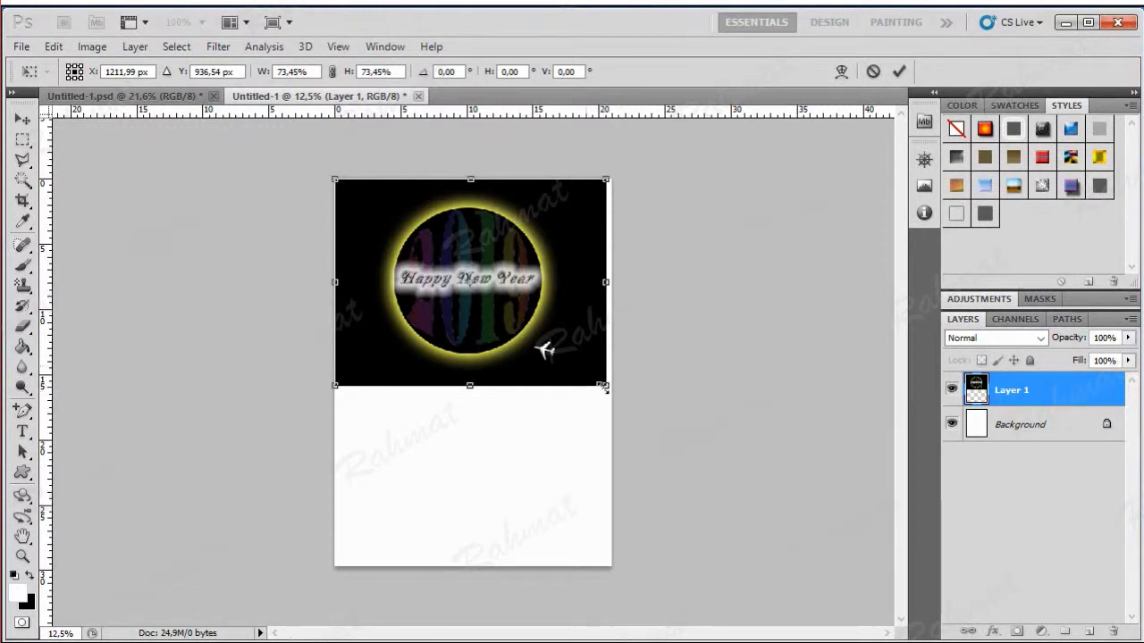
left_click_drag(604, 385, 595, 375)
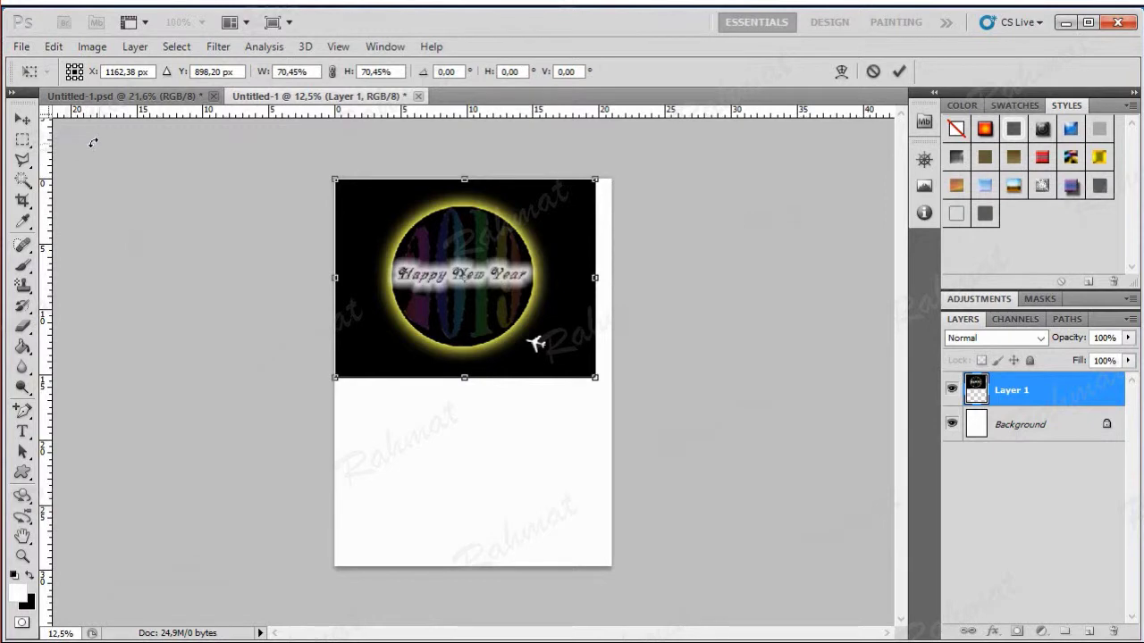
left_click(23, 119)
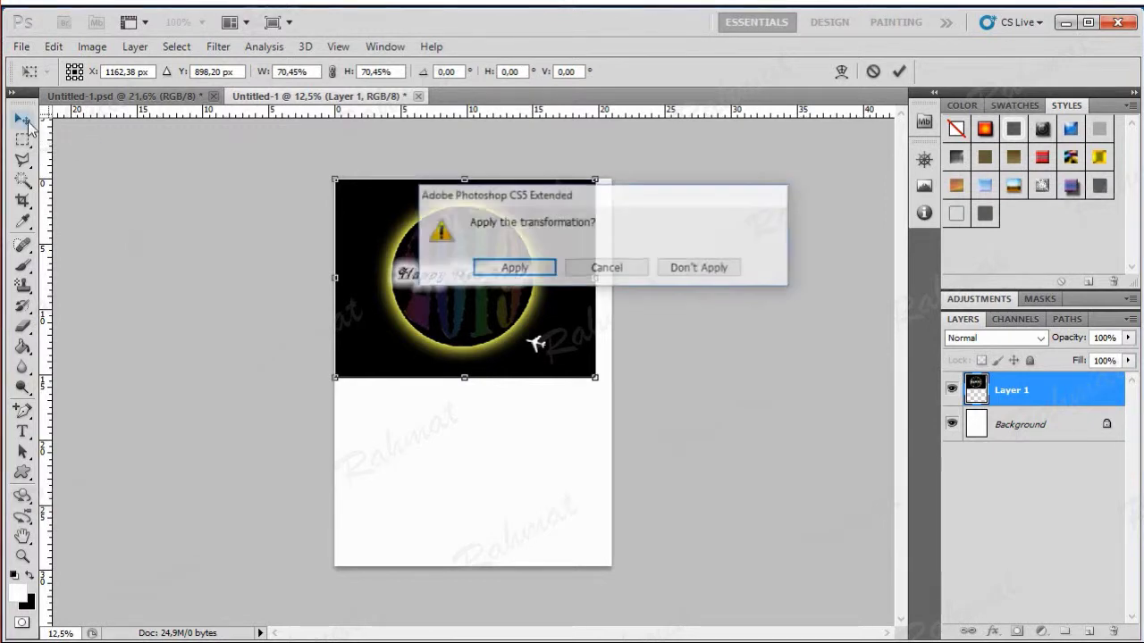
left_click(487, 268)
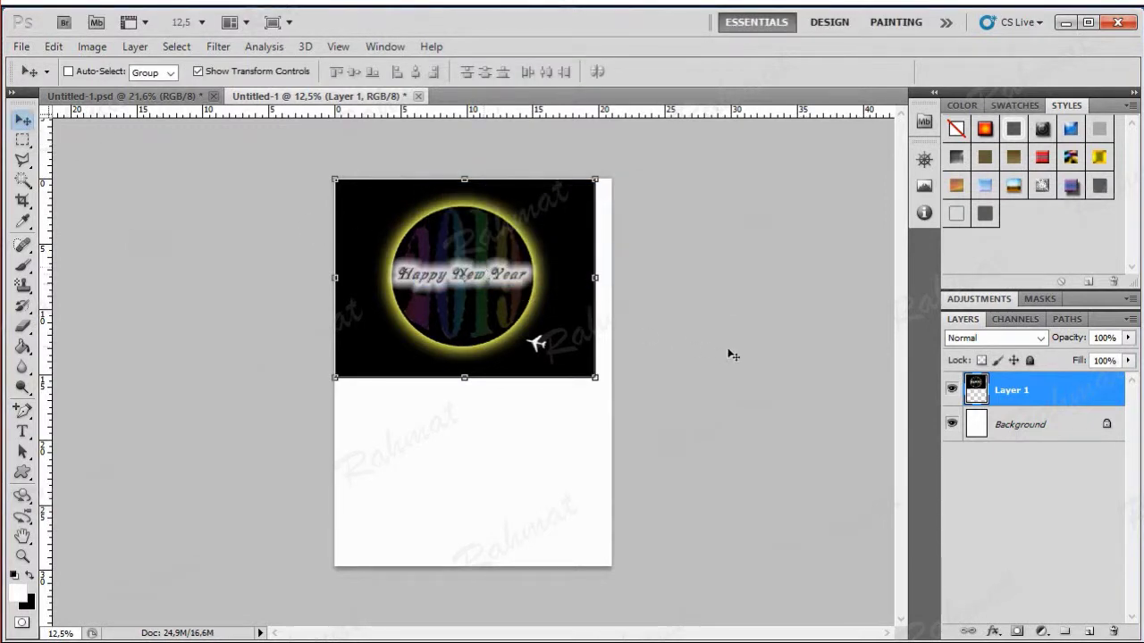
- Duplicate Layer 1, drag the copy below the original, and select both layers
right_click(1025, 396)
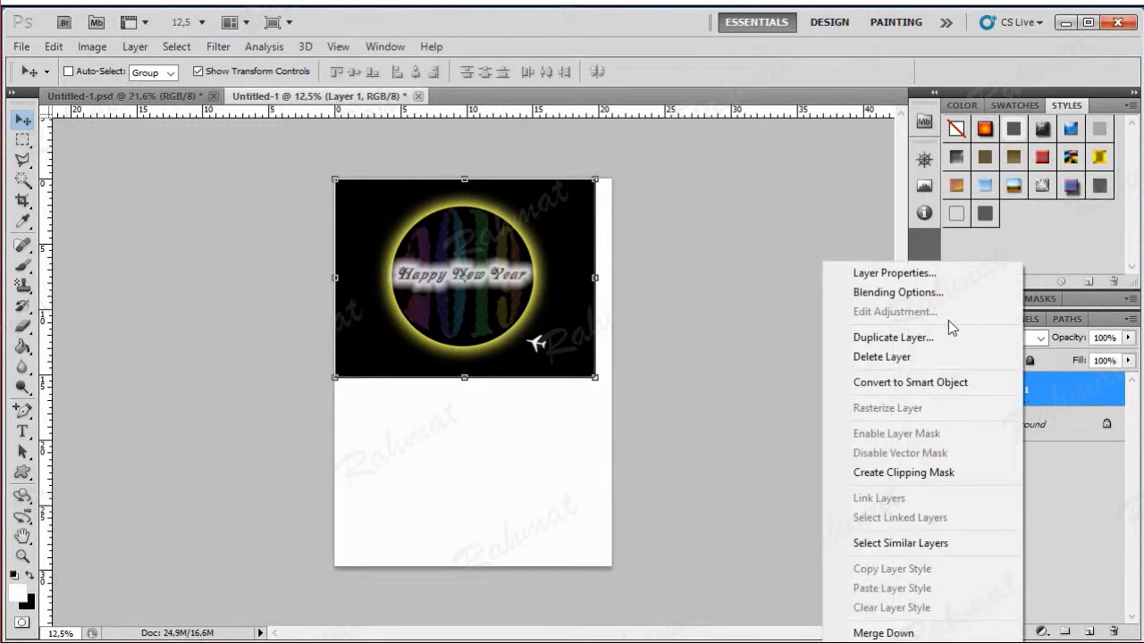
left_click(894, 338)
left_click(765, 206)
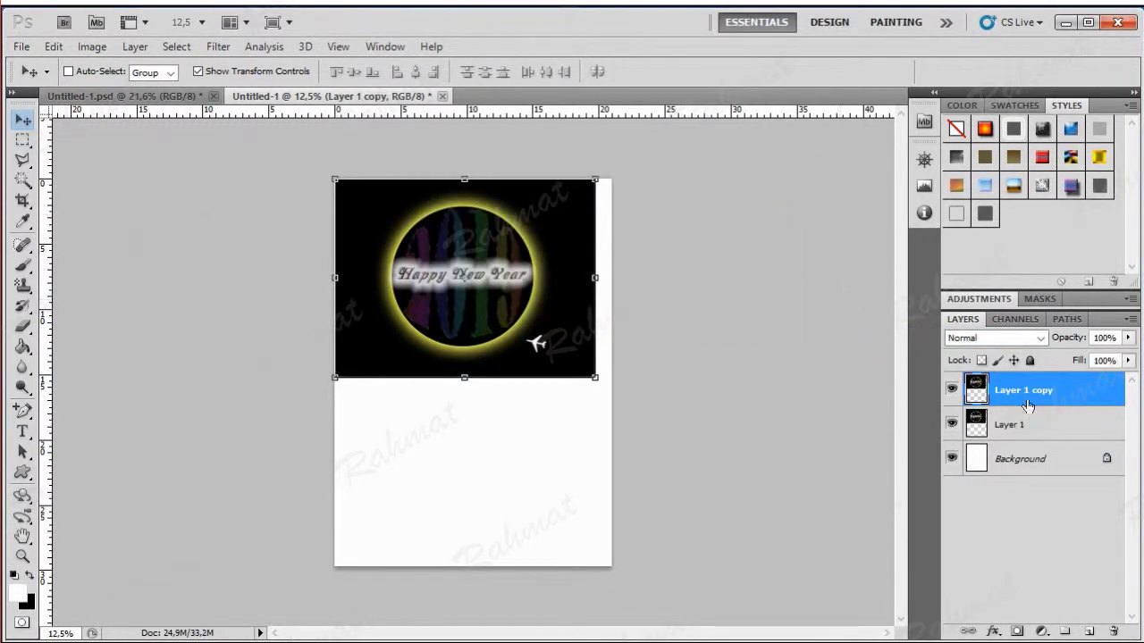
mouse_move(505, 262)
left_mouse_down()
mouse_move(526, 456)
mouse_move(504, 456)
left_mouse_up()
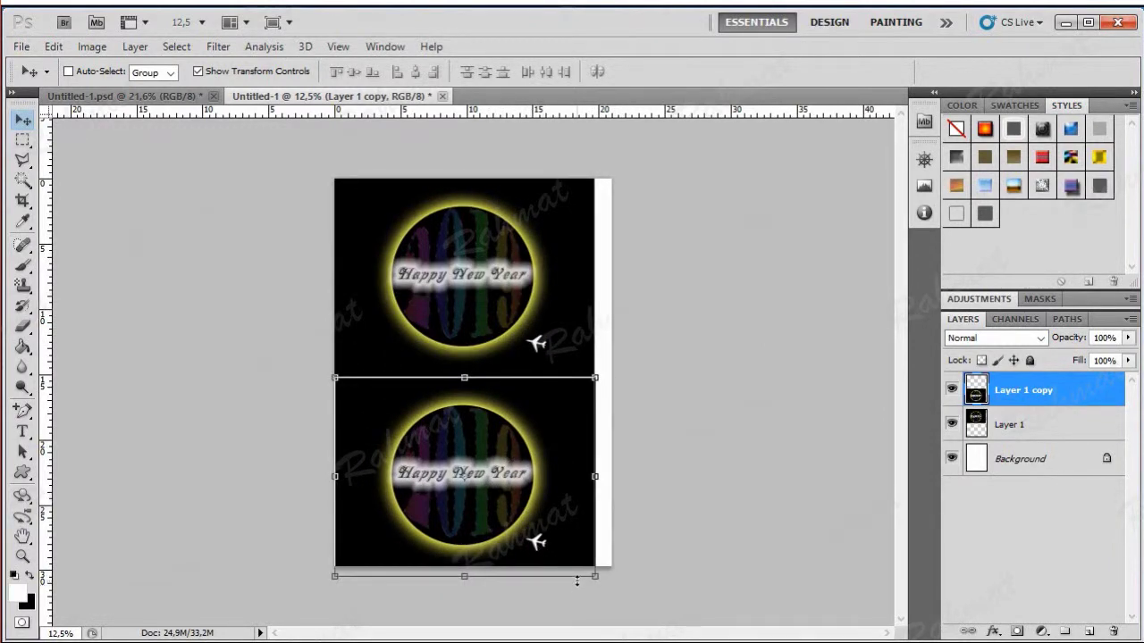
left_click(1035, 428, "shift")
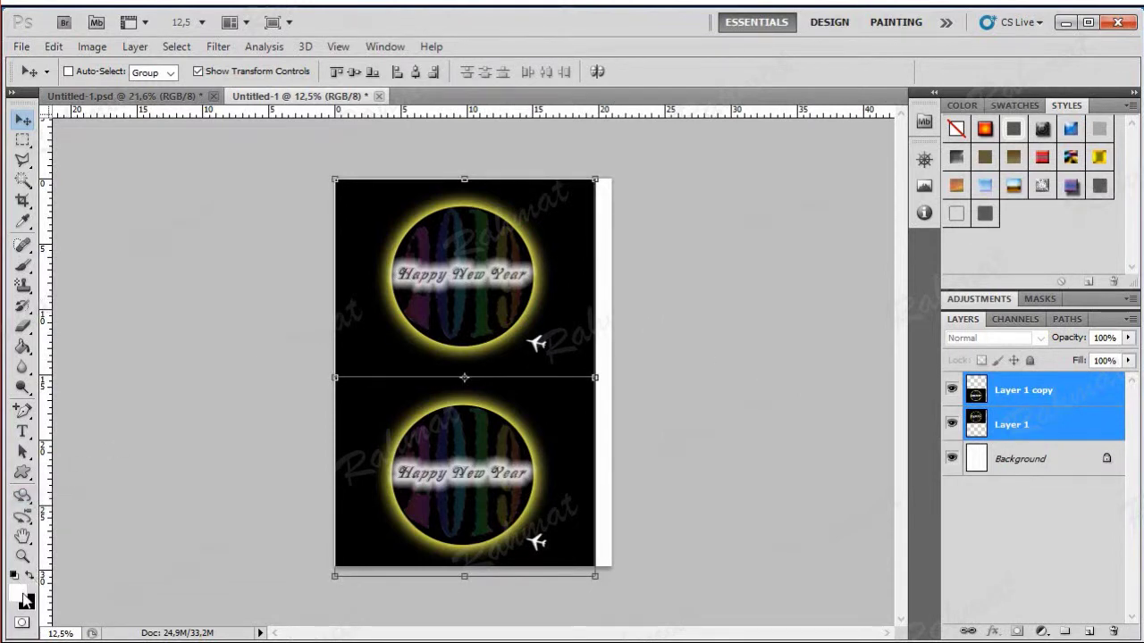
- Set the foreground colour to white with only Layer 1 selected
left_click(22, 594)
left_click(654, 499)
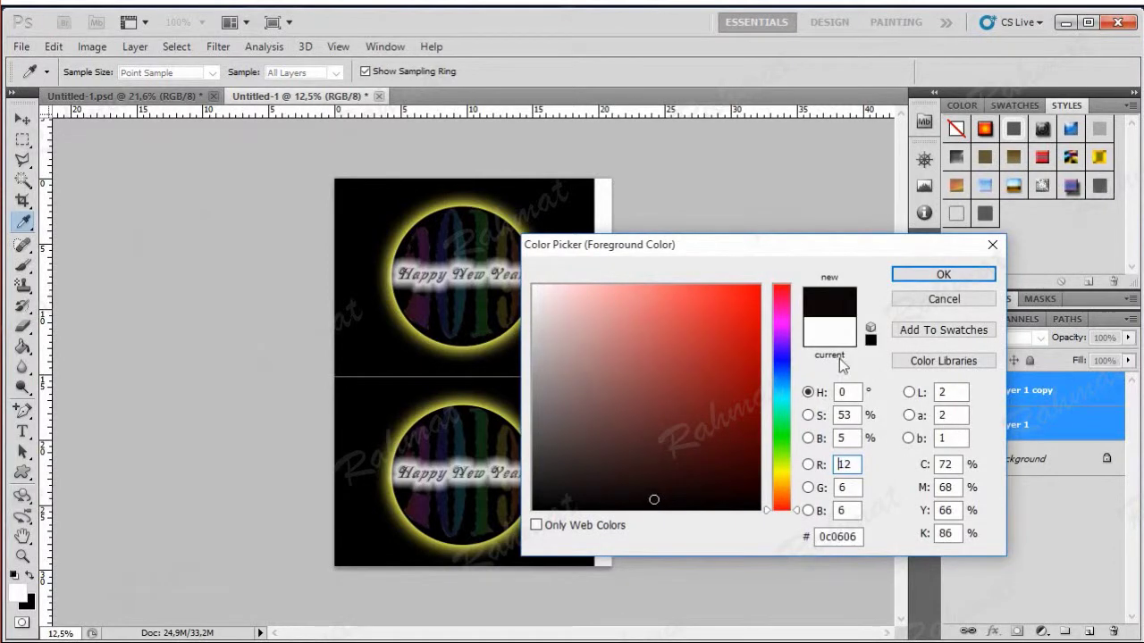
left_click(929, 275)
left_click(1042, 436)
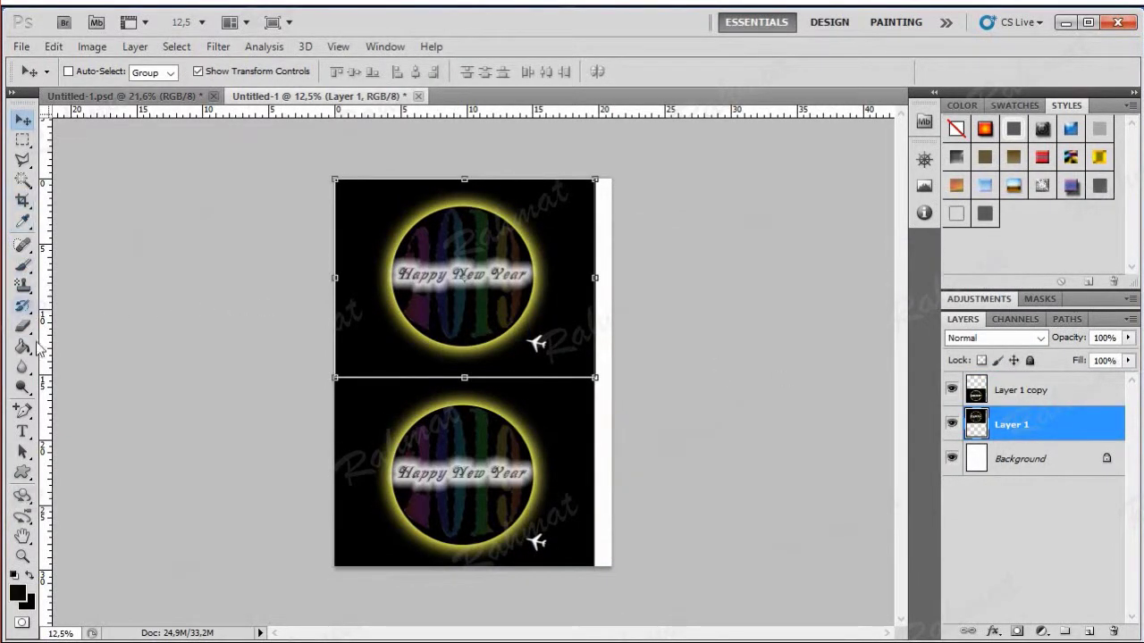
left_click(23, 432)
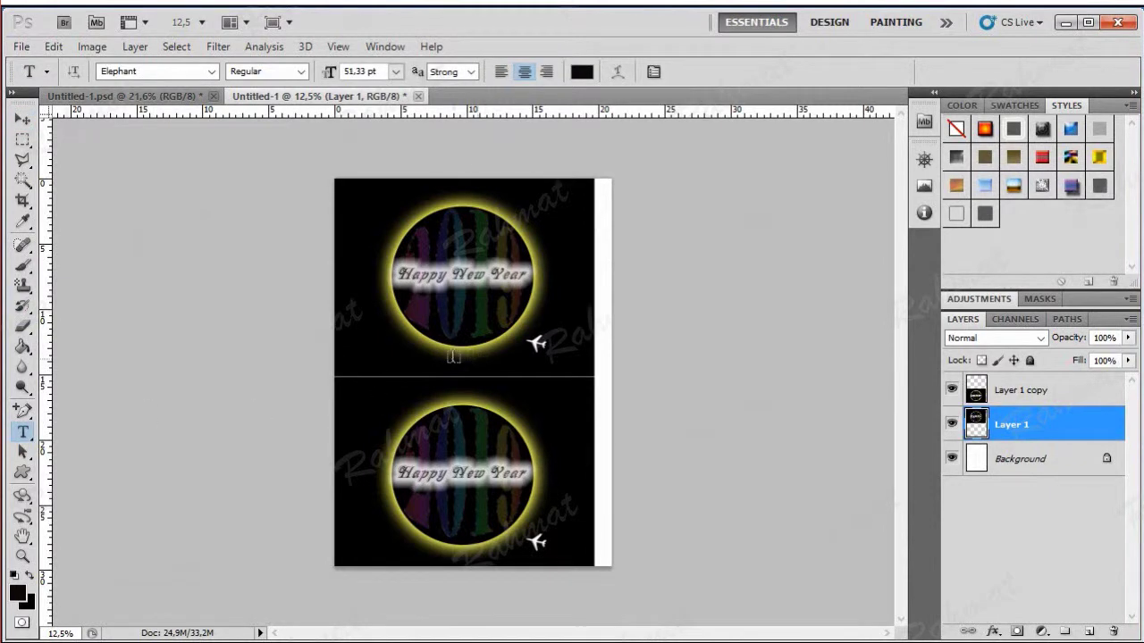
left_click(19, 596)
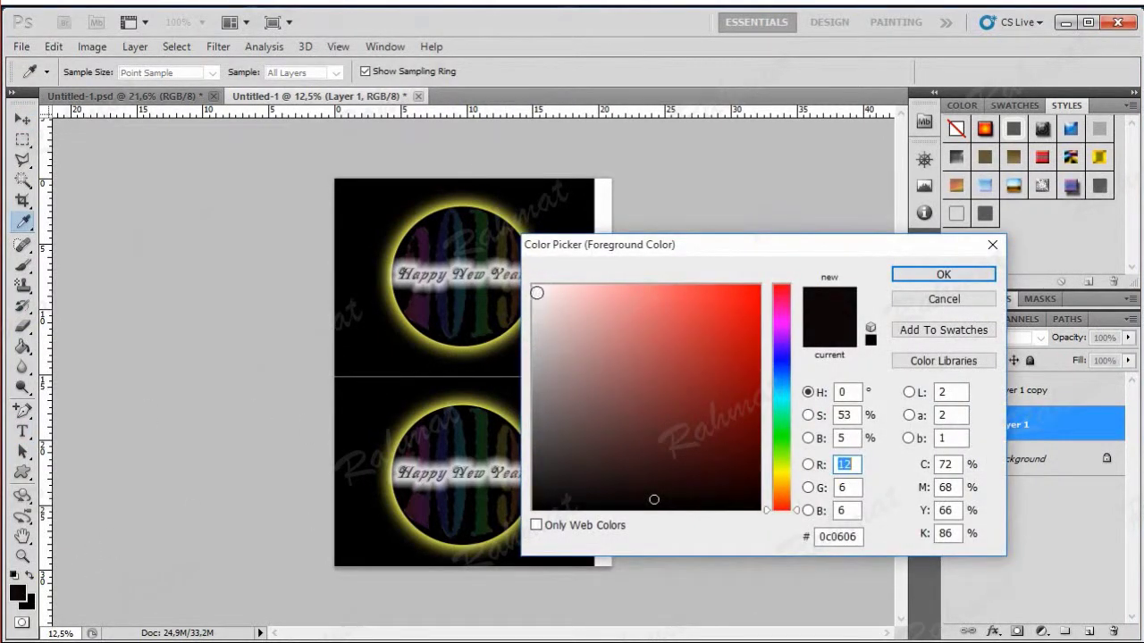
left_click(536, 294)
left_click(905, 274)
- Type 'press shift' at the left edge of the top design
key("t")
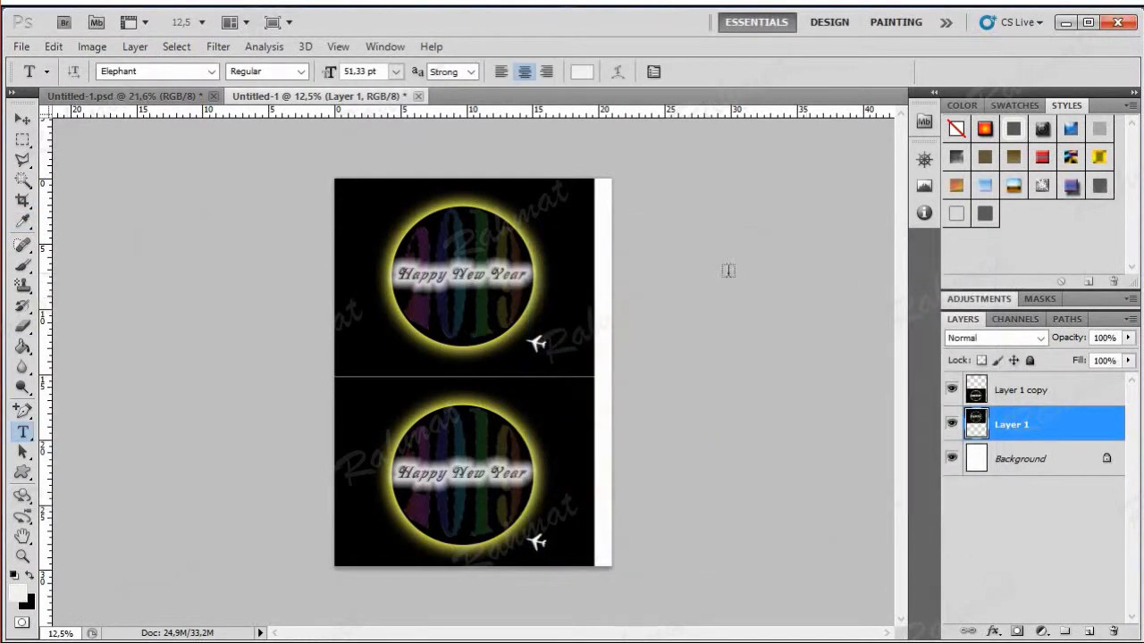
left_click(369, 361)
type("pressn")
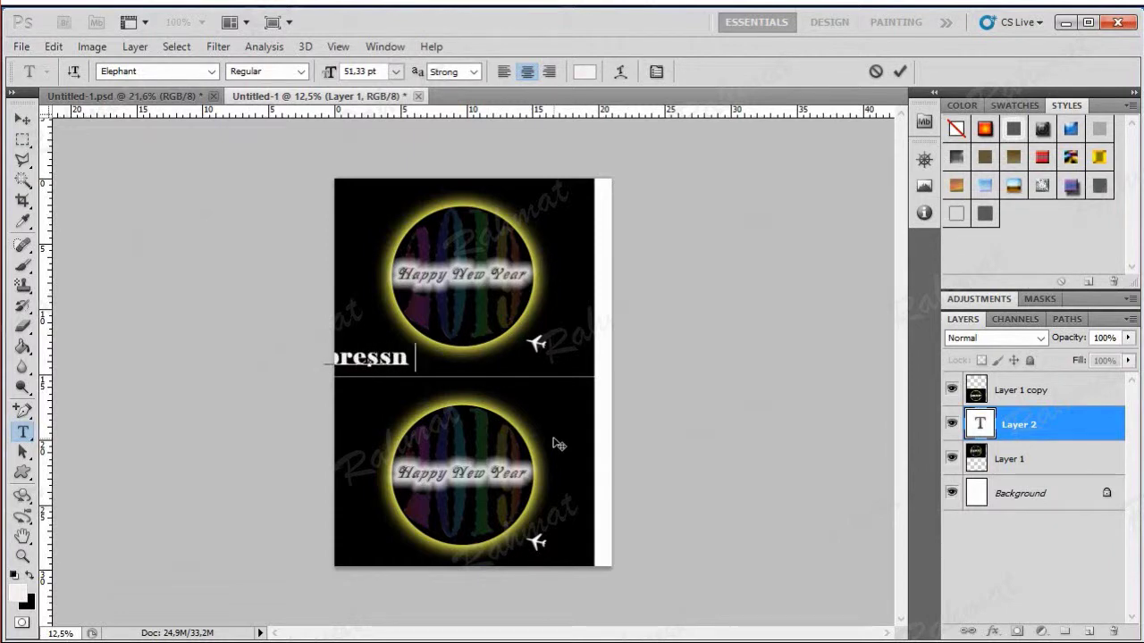
key("BackSpace")
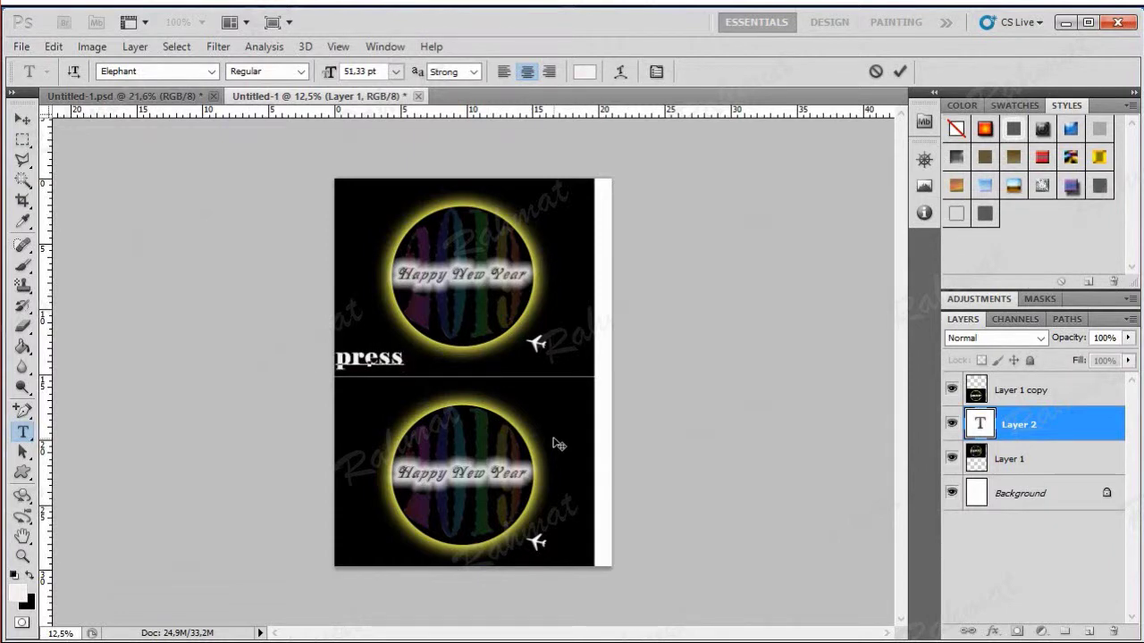
type("shift")
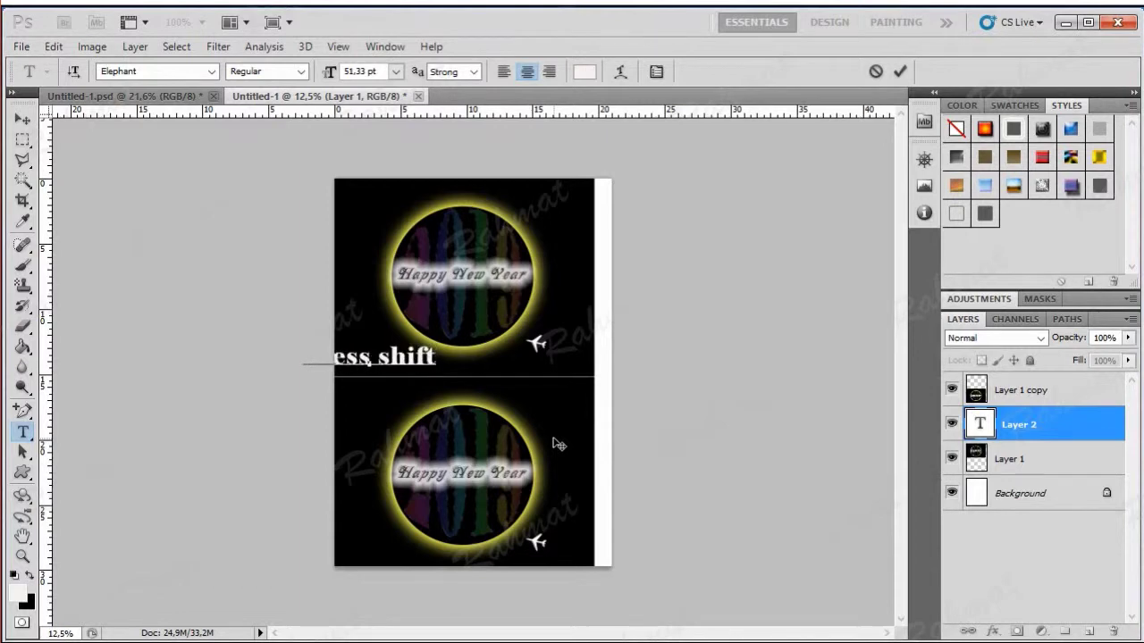
left_click(1019, 391)
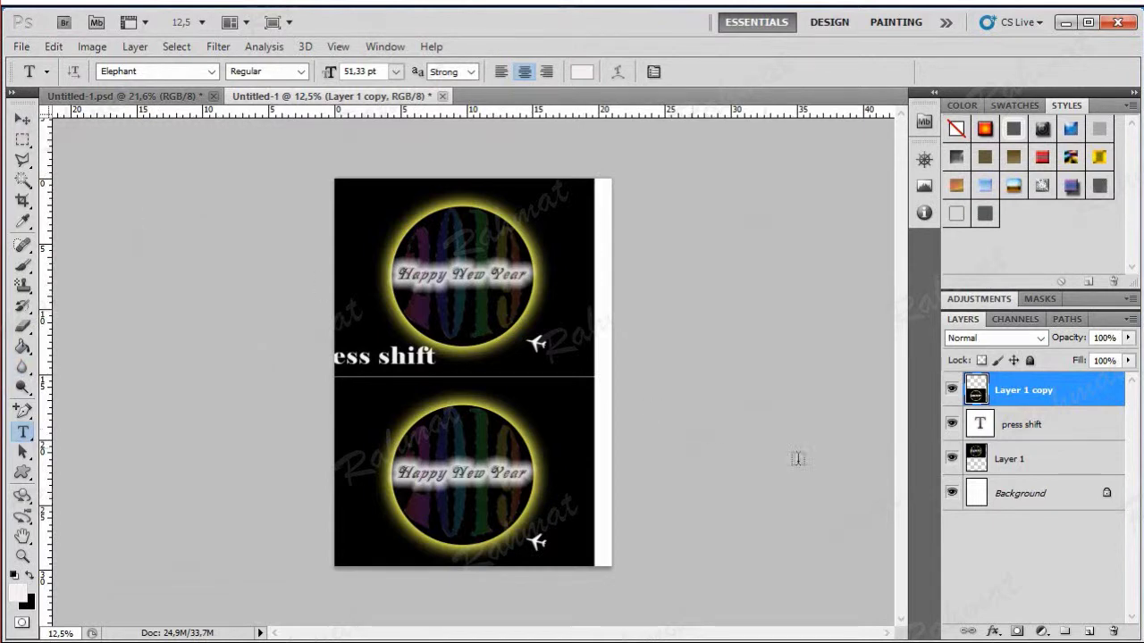
- Centre the 'press shift' text above the join between the two designs
left_click(1014, 427)
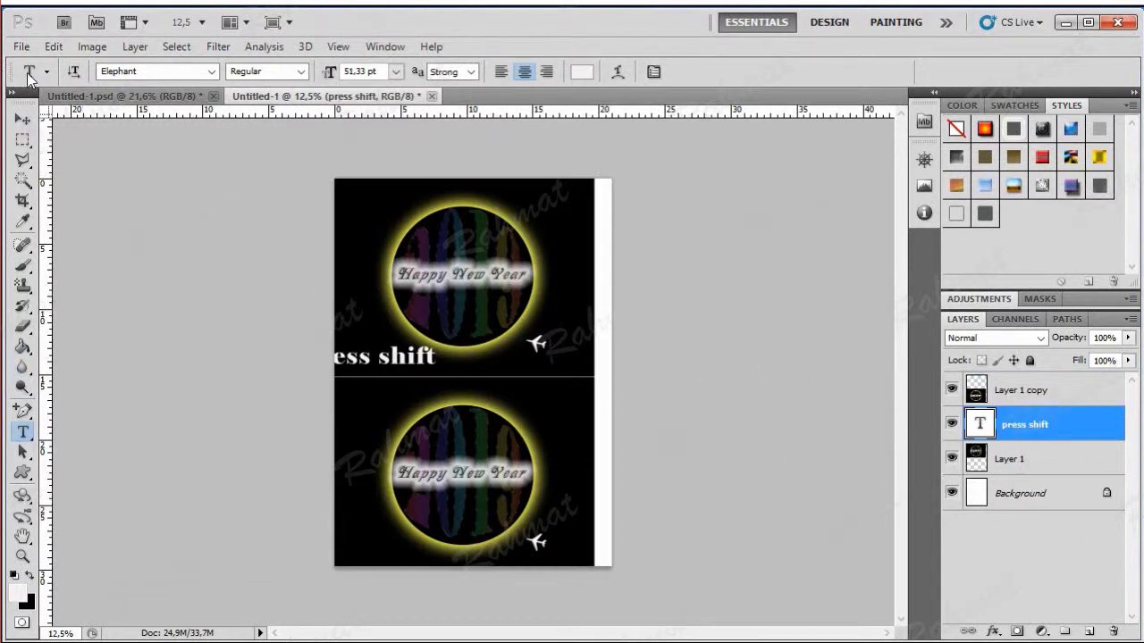
left_click(24, 117)
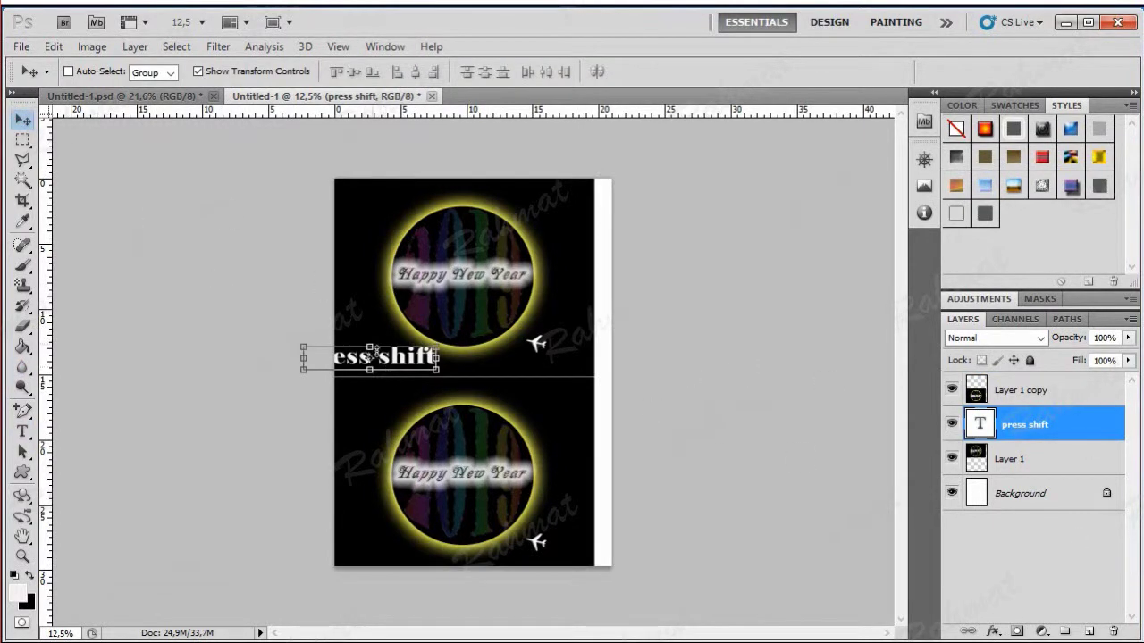
left_click_drag(394, 359, 463, 360)
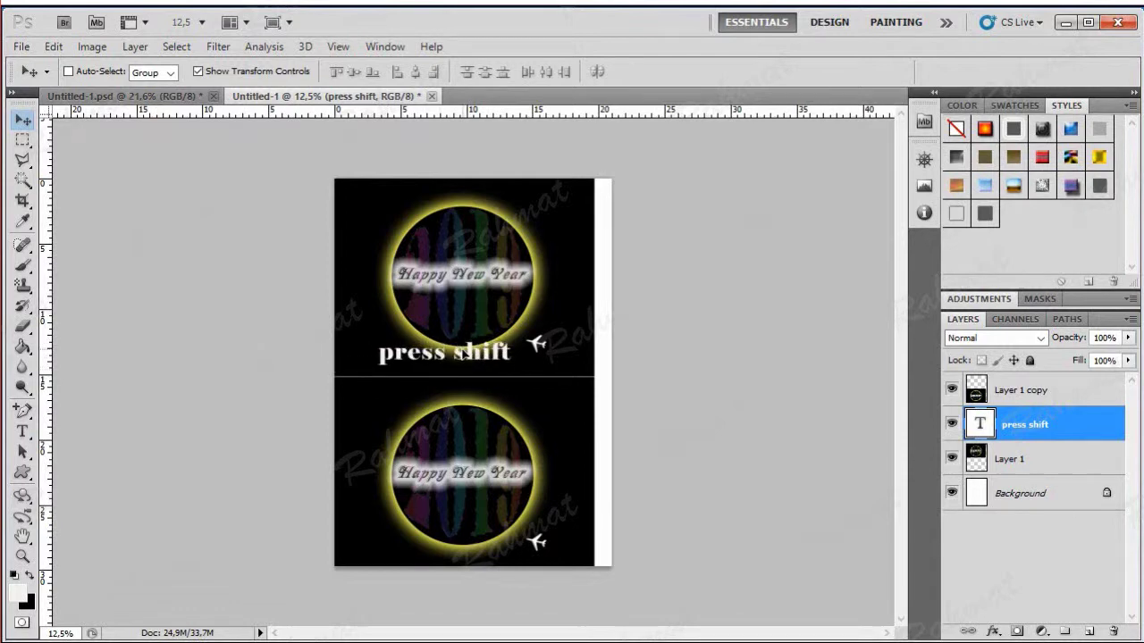
left_click(1050, 427)
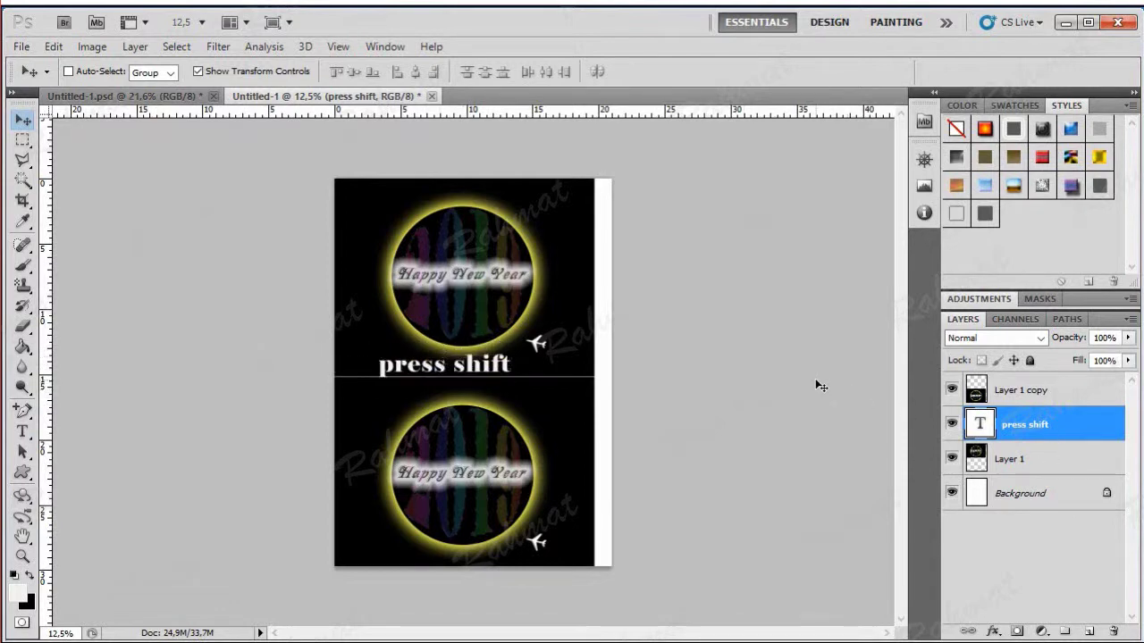
- Move the 'press shift' layer to the top of the stack, then select Layer 1 and its copy
left_click(1047, 393)
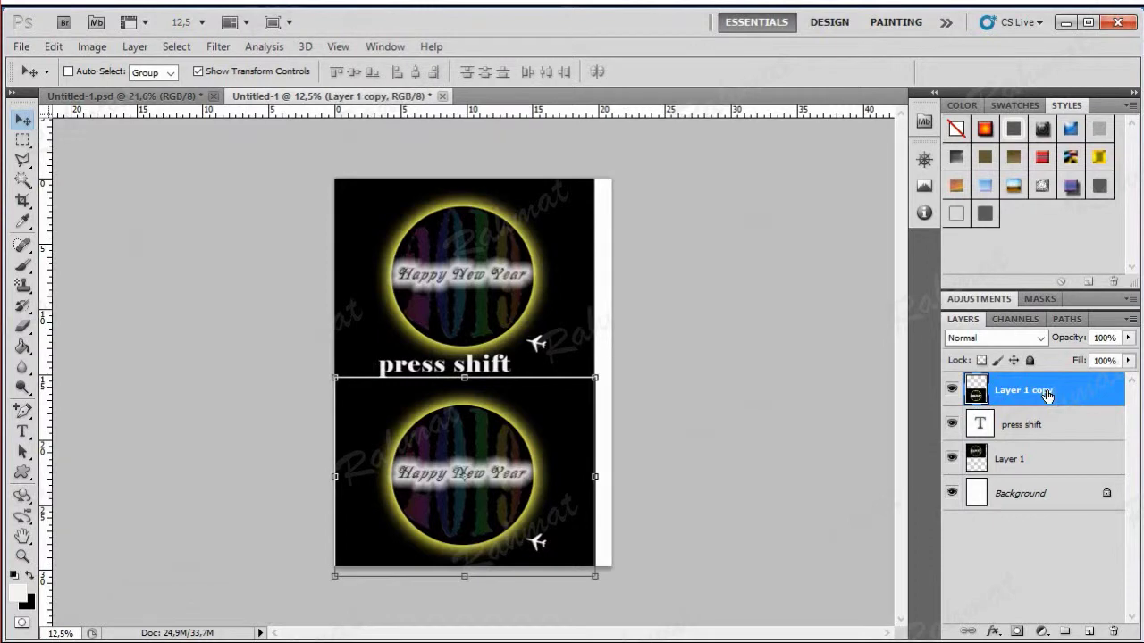
left_click_drag(1039, 432, 1039, 471)
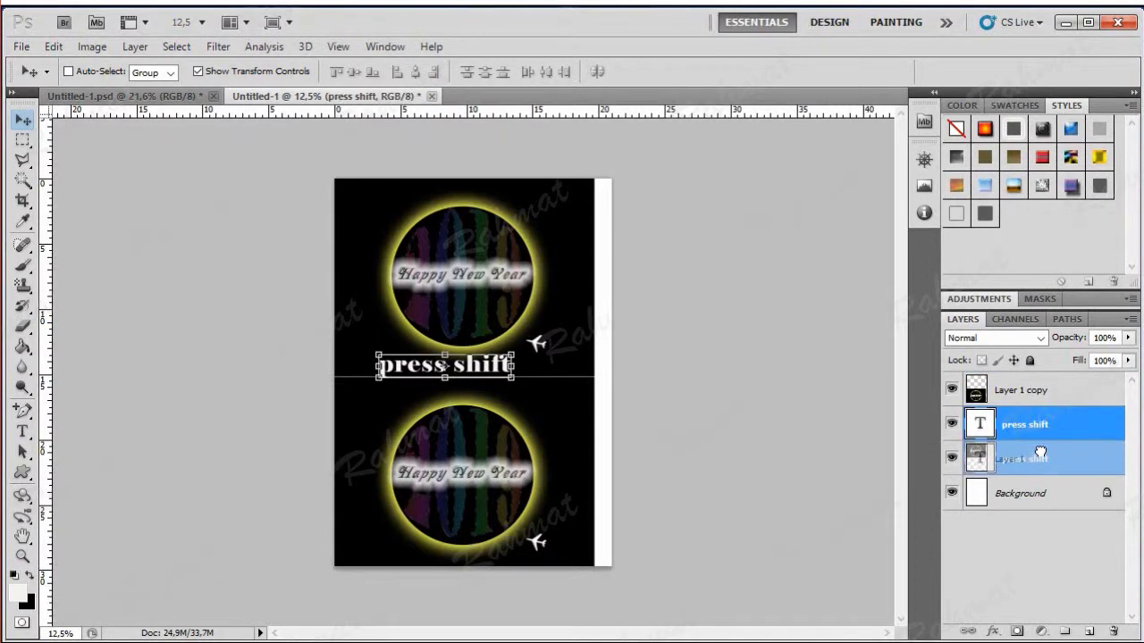
left_click(1039, 391)
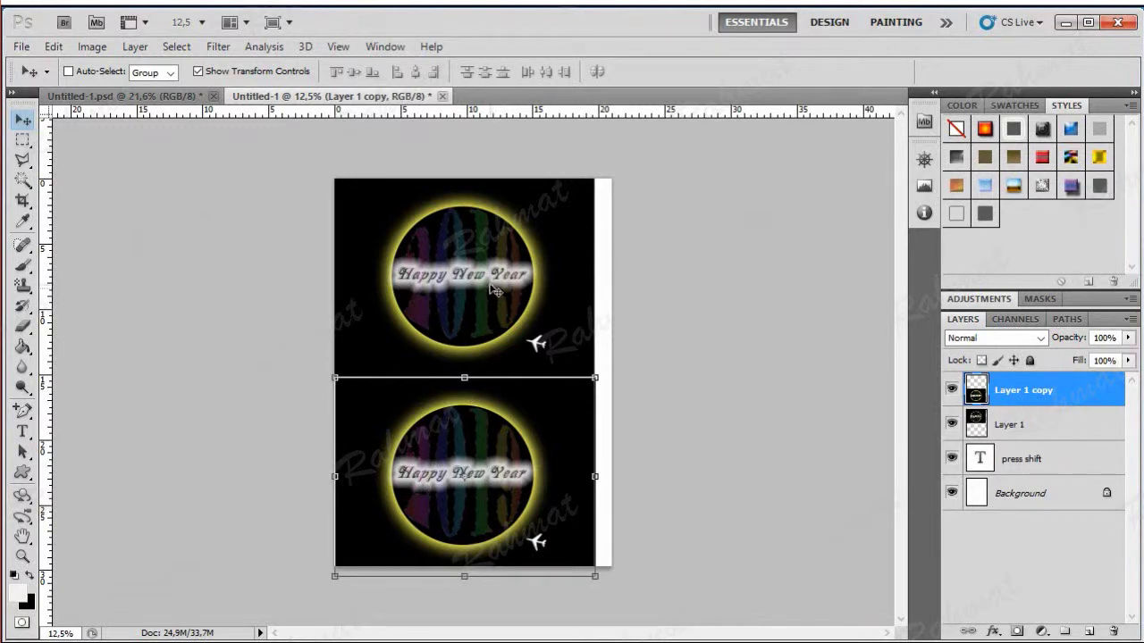
left_click_drag(1024, 459, 1038, 381)
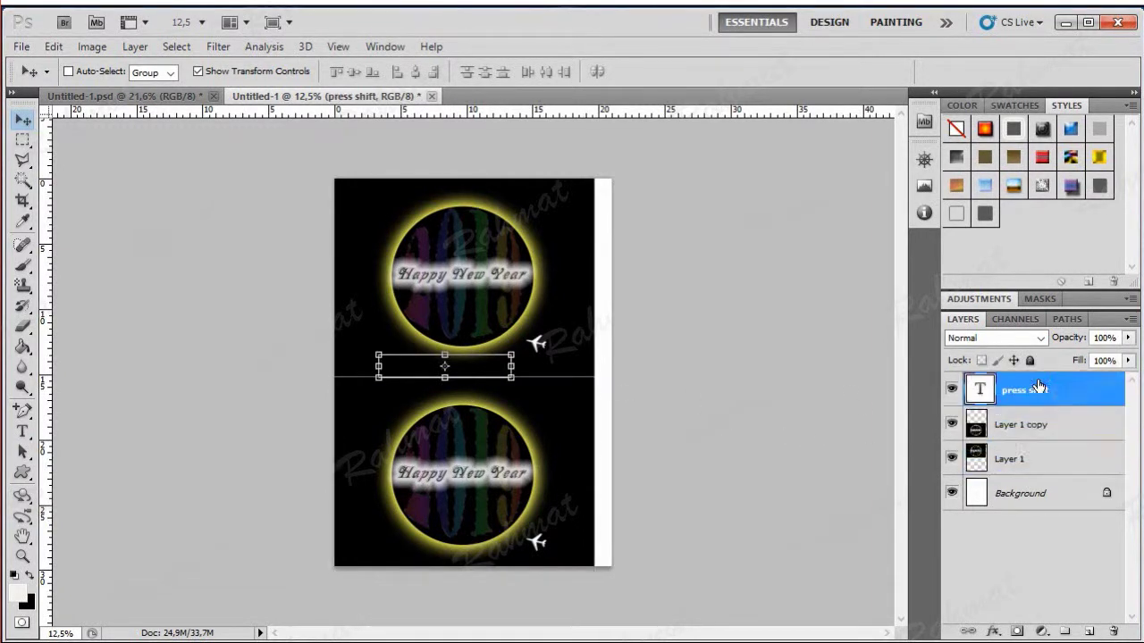
left_click(1026, 429)
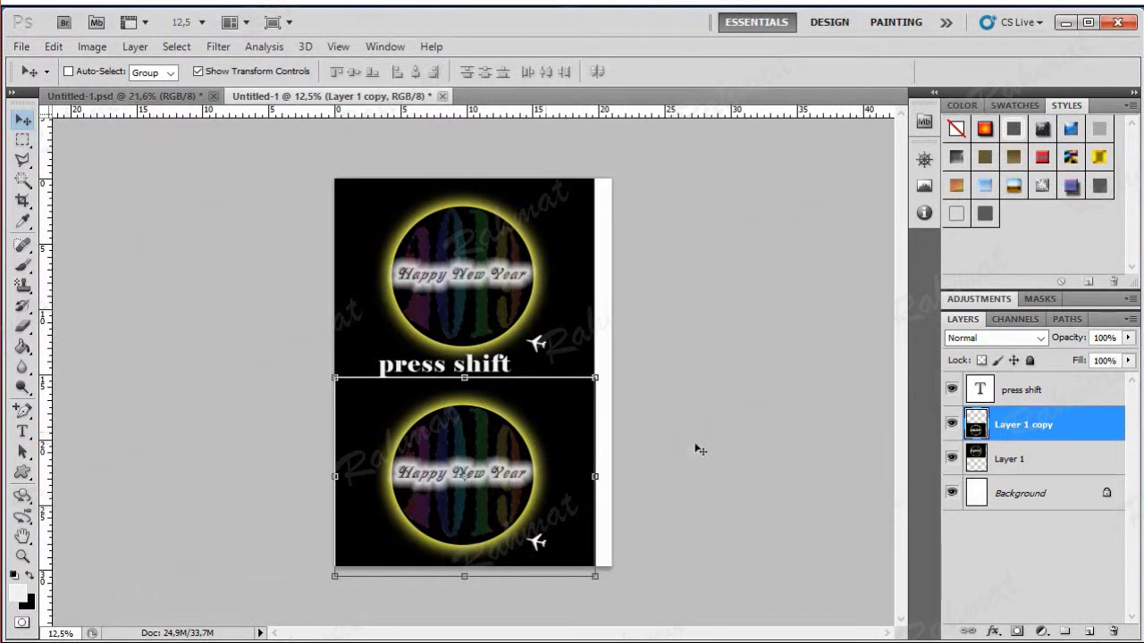
left_click(1023, 460, "shift")
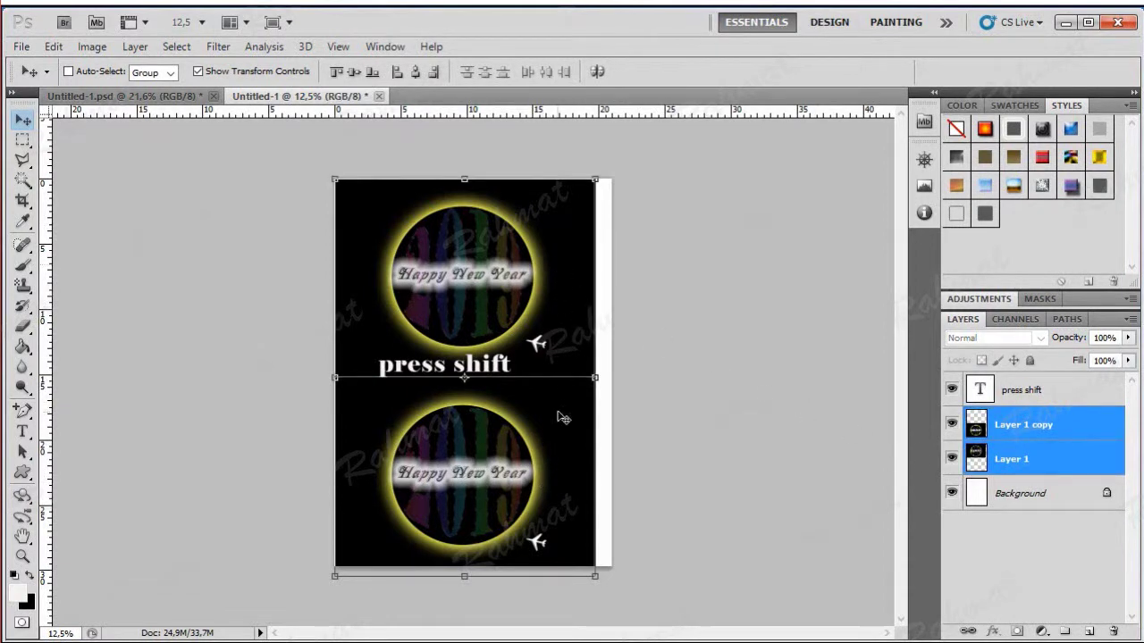
- Hide 'press shift' and scale both circle designs together to 95,85%
left_click(951, 389)
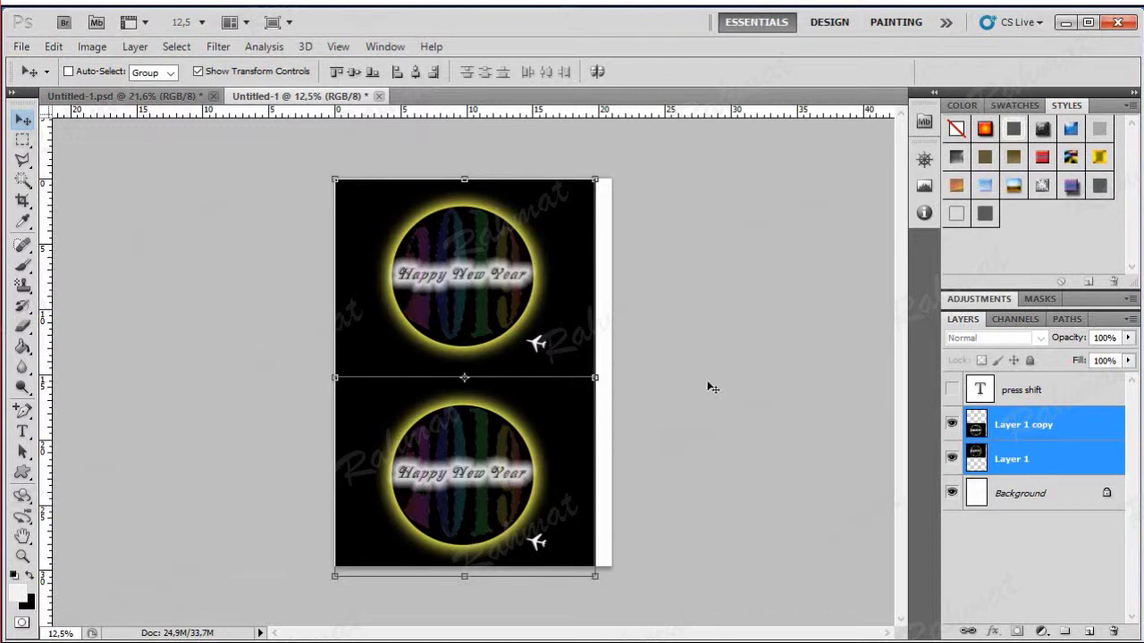
left_click(596, 576)
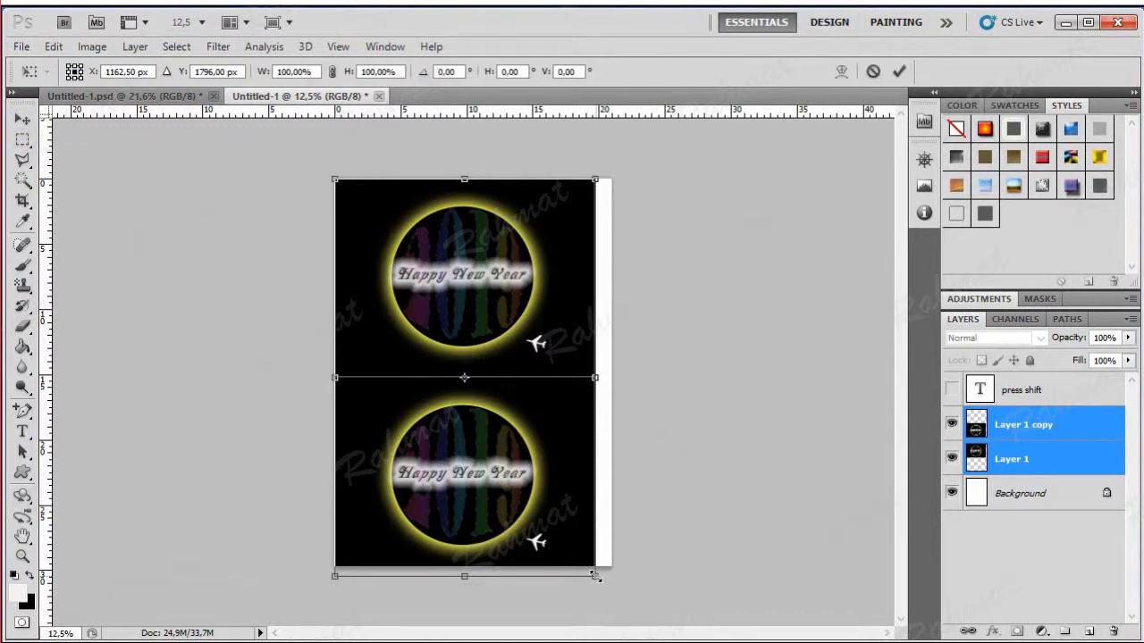
left_click_drag(596, 577, 587, 560)
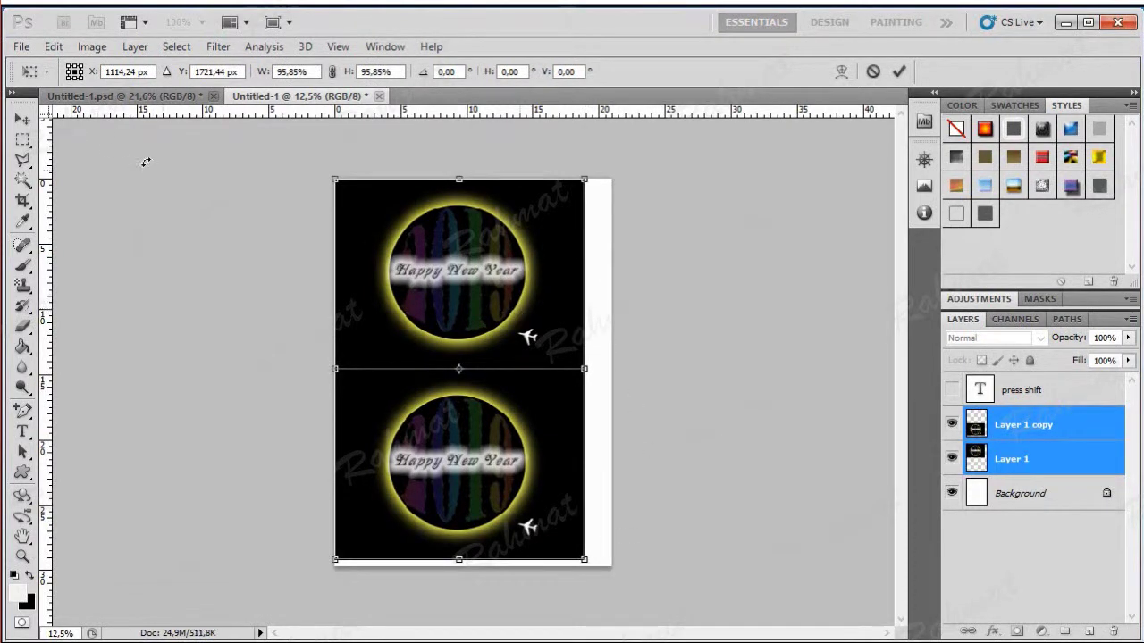
left_click(21, 119)
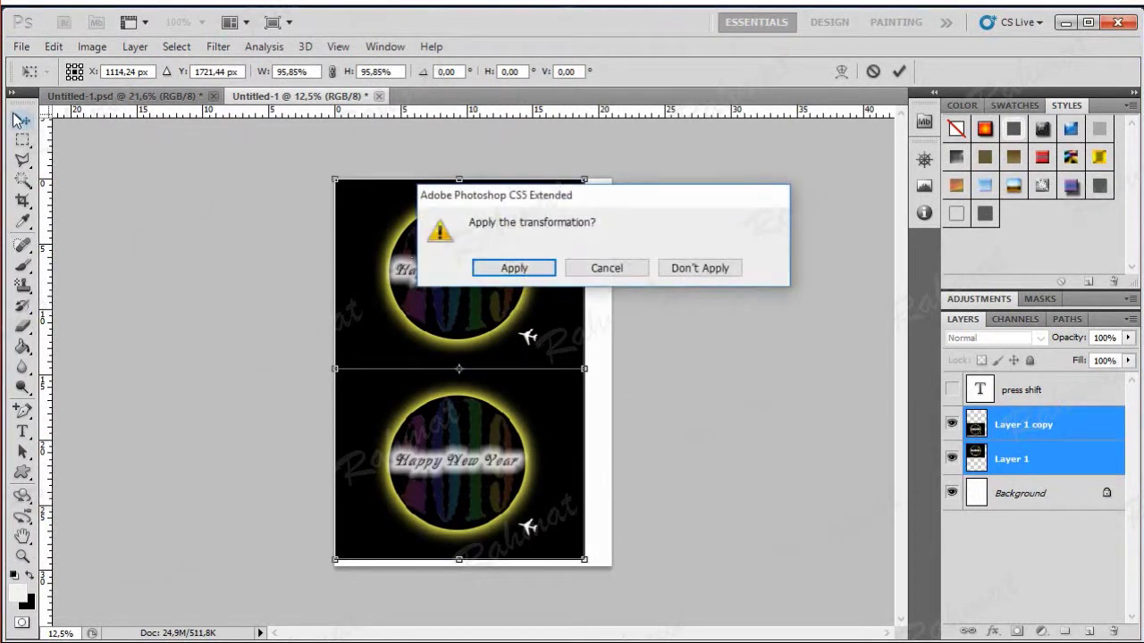
left_click(513, 268)
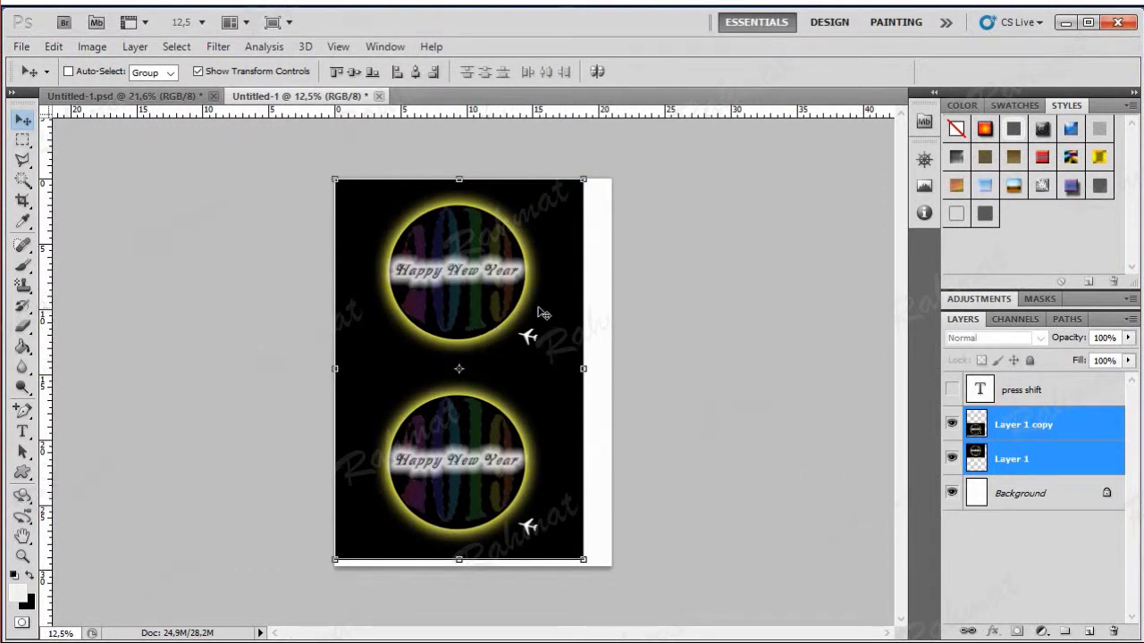
- Shift both designs, then nudge the top design to align with the bottom one
mouse_move(538, 307)
left_mouse_down()
mouse_move(541, 321)
mouse_move(552, 307)
left_mouse_up()
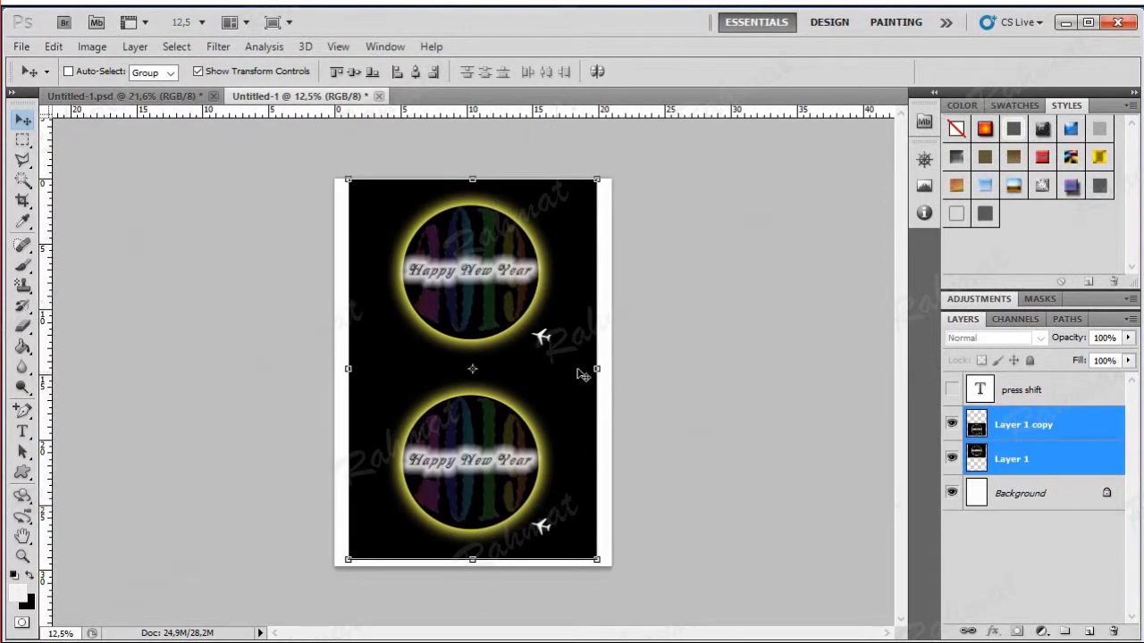
left_click(1068, 469)
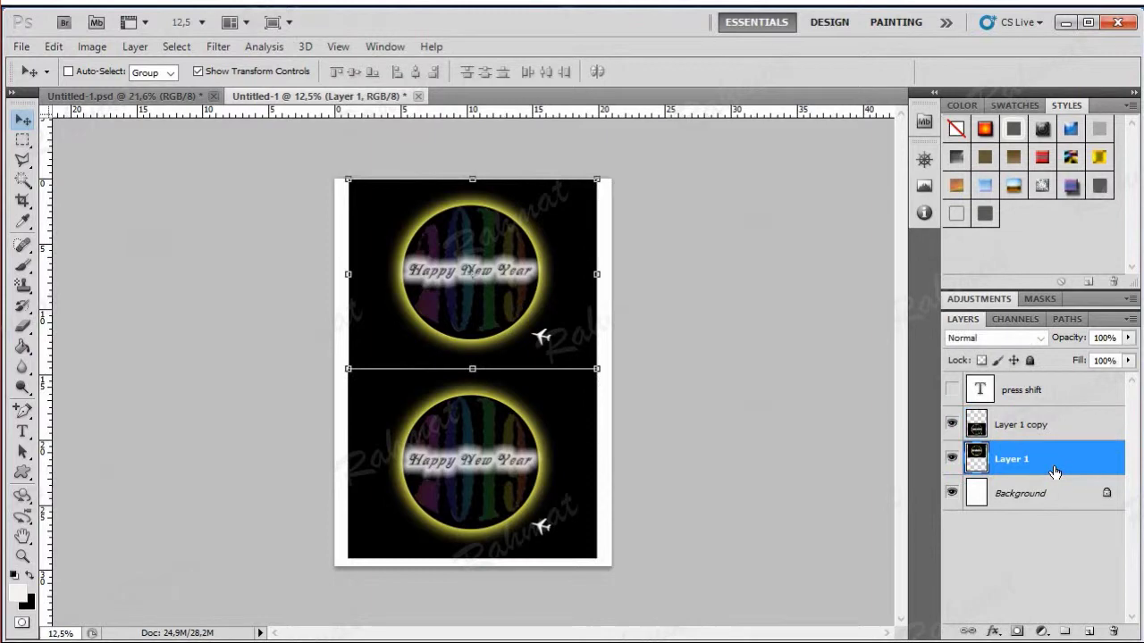
key("Left")
key("Down")
key("Down")
key("Up")
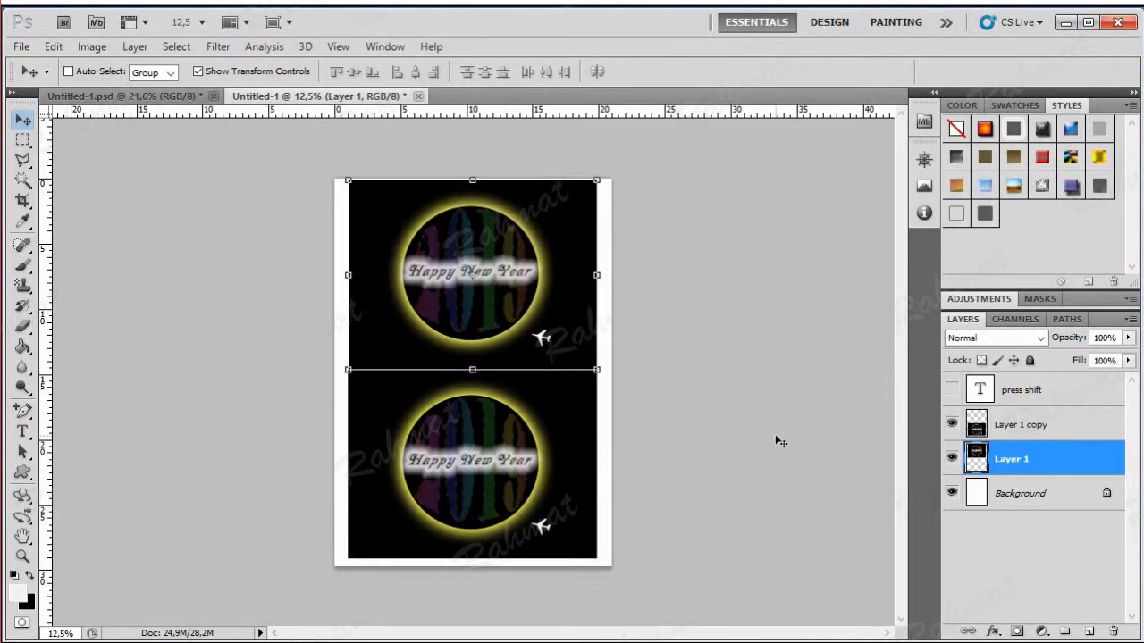
key("Up")
key("Up")
key("Up")
key("Down")
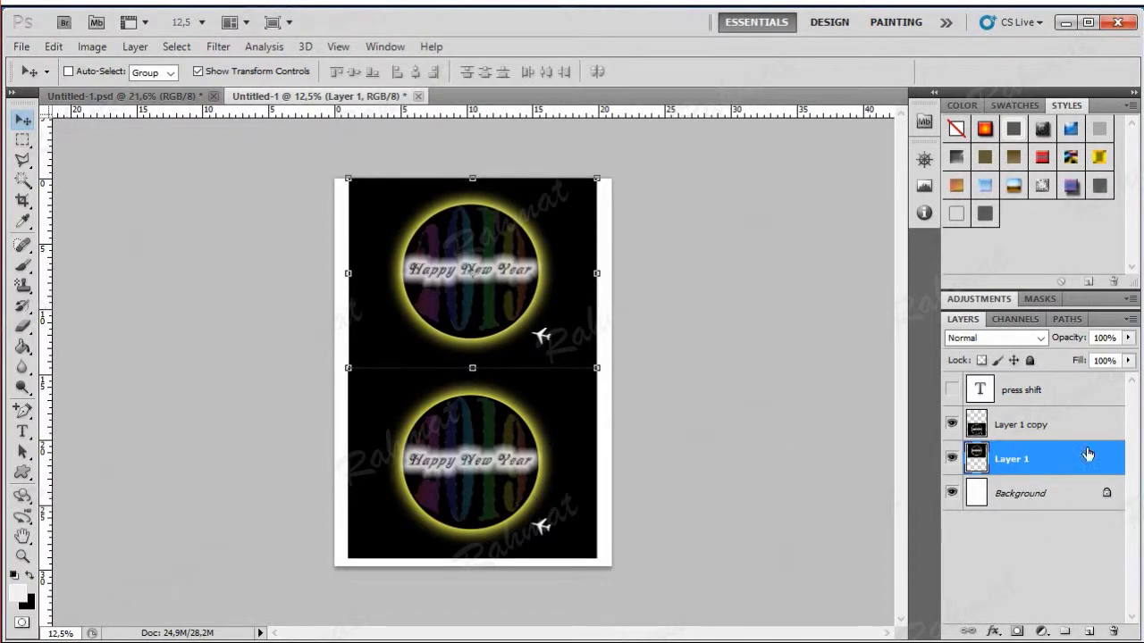
- Nudge both designs left until flush against the page's left edge
left_click(1047, 431)
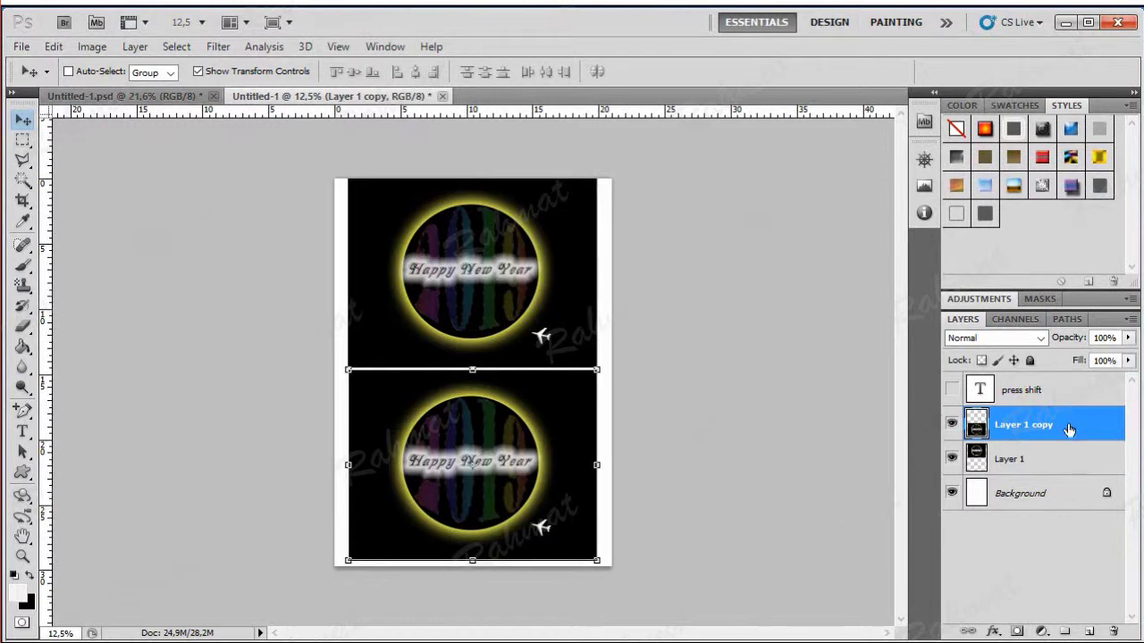
left_click(1048, 461, "shift")
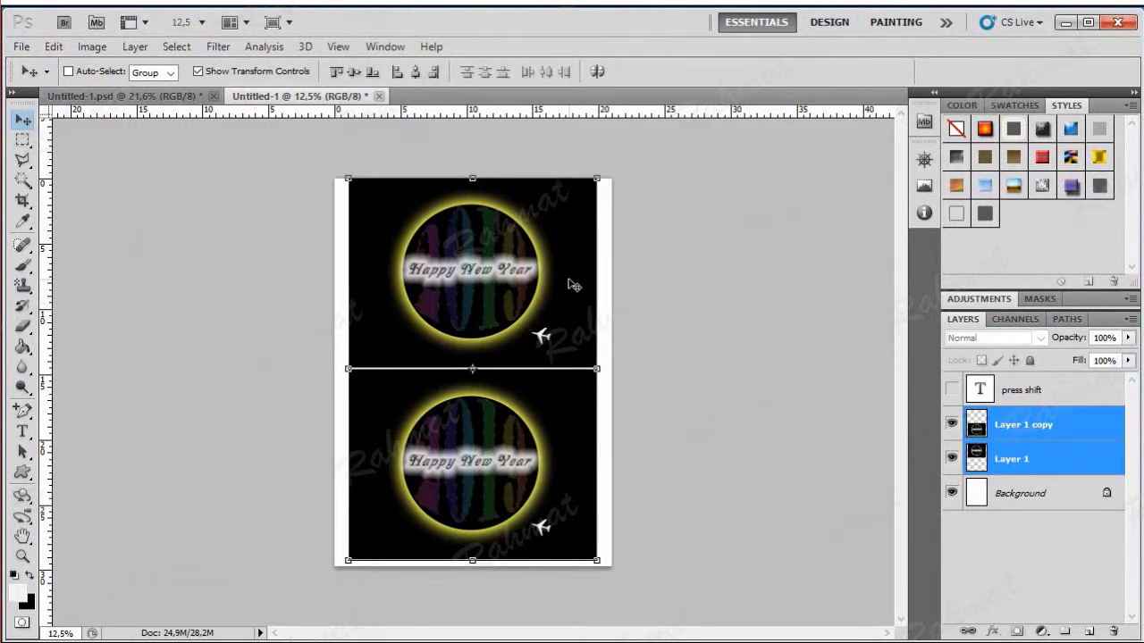
key("shift+Left")
key("shift+Left")
key("shift+Left")
key("shift+Down")
key("shift+Down")
key("shift+Left")
key("shift+Left")
key("shift+Left")
key("shift+Left")
key("shift+Left")
key("ctrl+h")
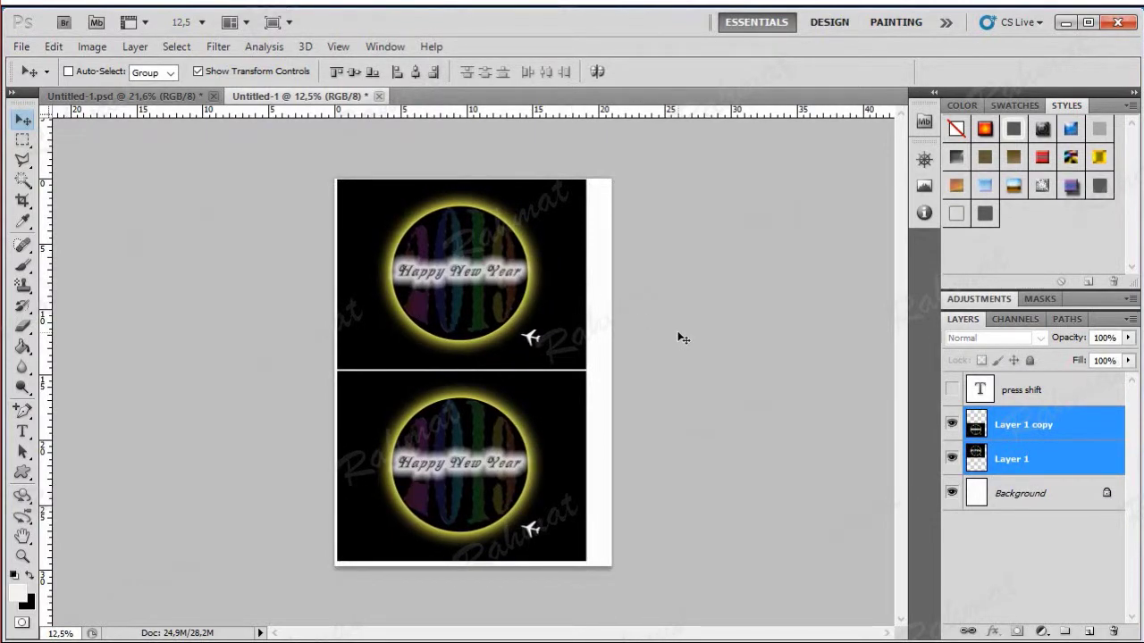
key("ctrl+h")
key("ctrl+h")
key("ctrl+h")
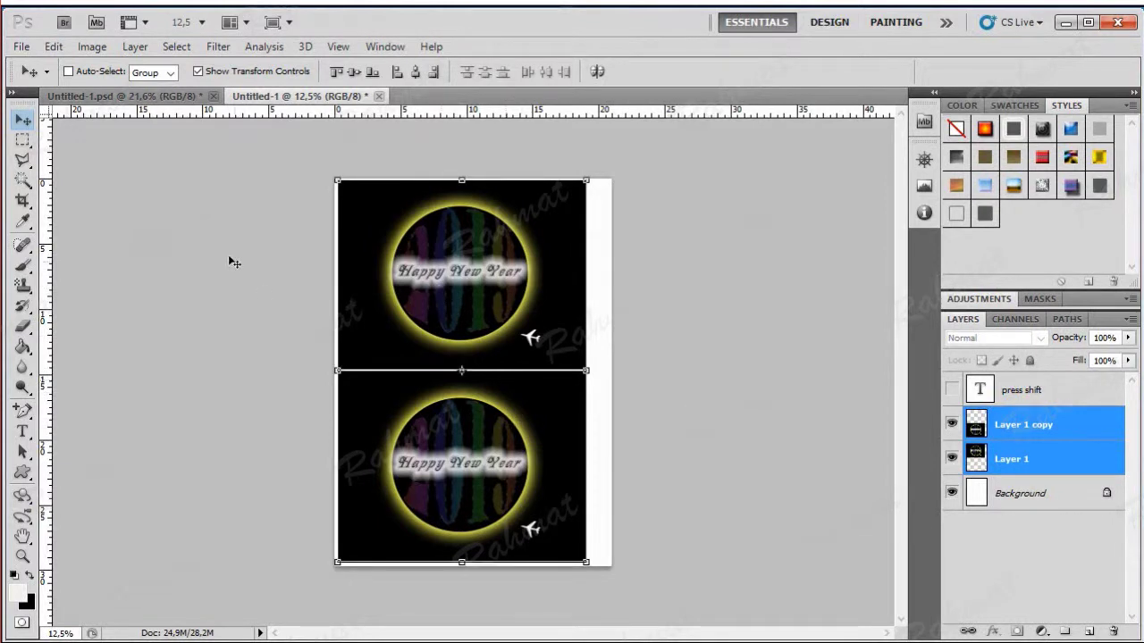
left_click(23, 47)
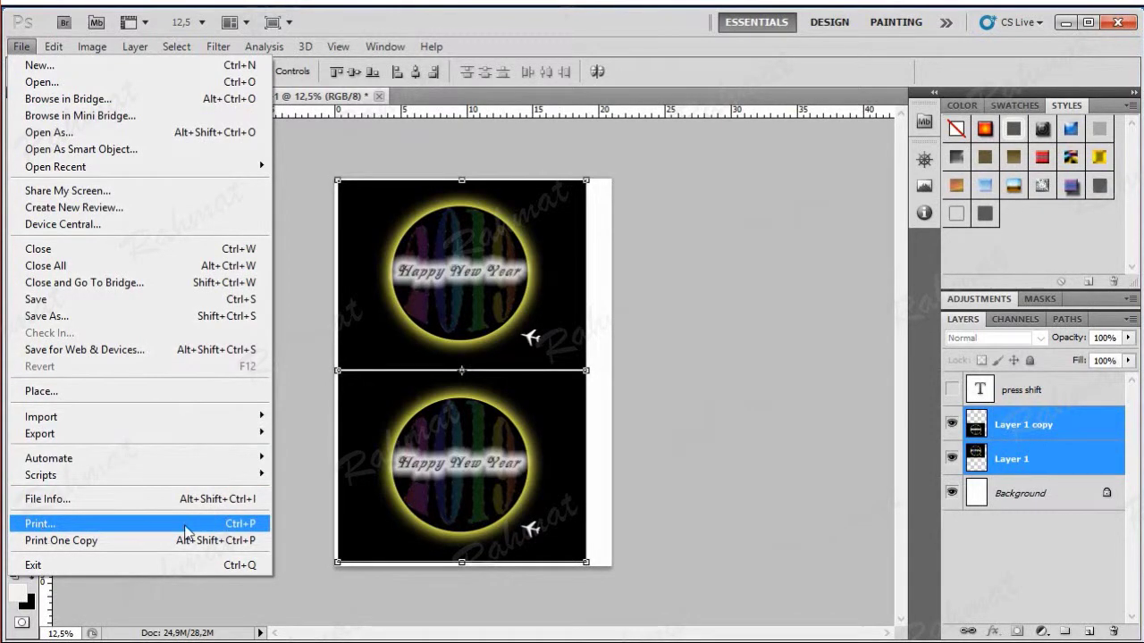
left_click(706, 322)
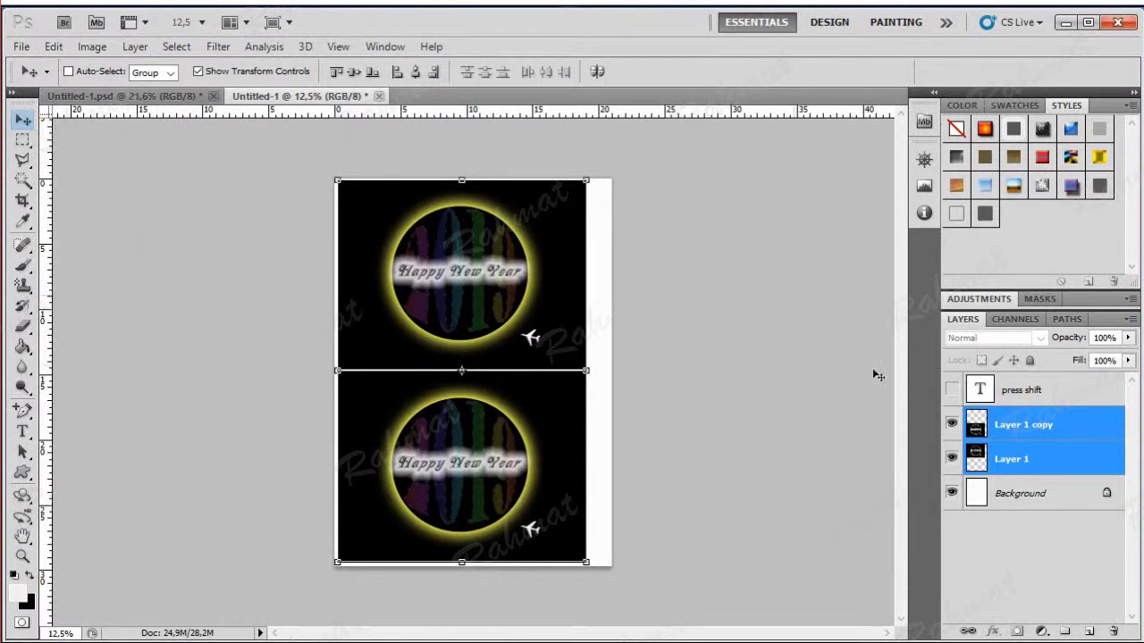
left_click(1027, 495)
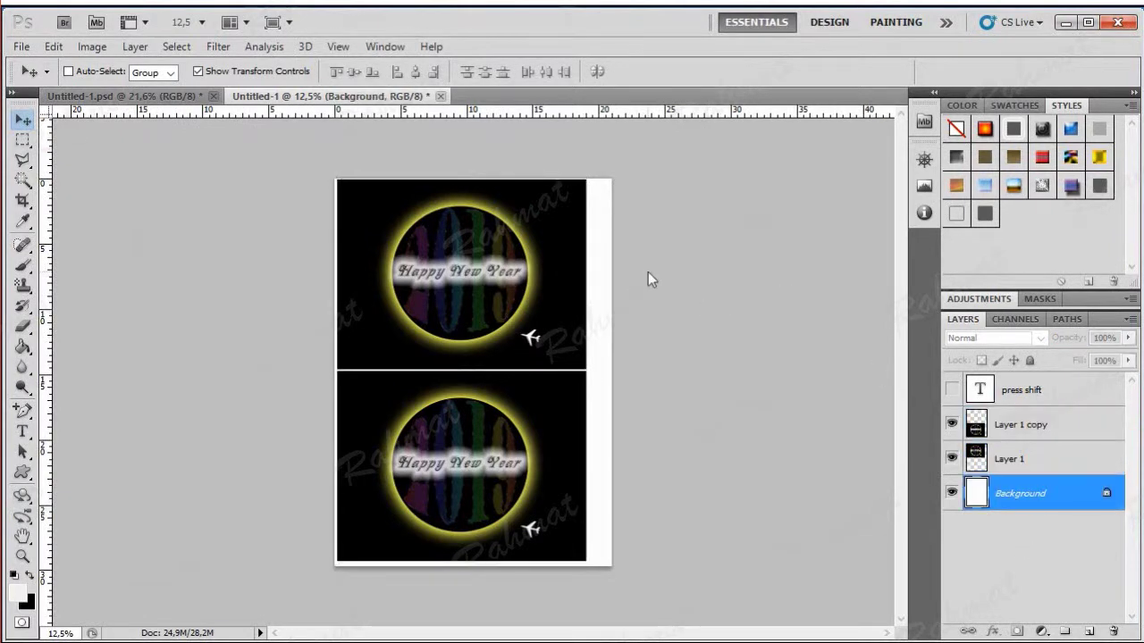